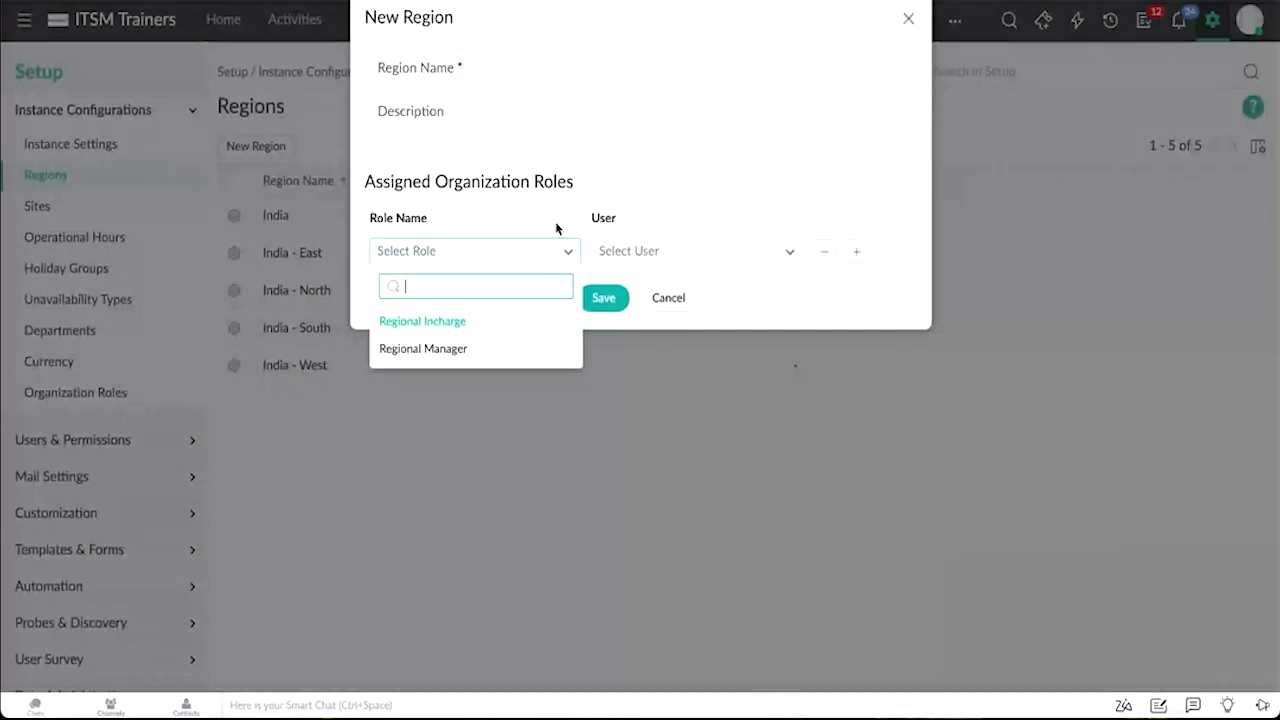
pyautogui.click(671, 261)
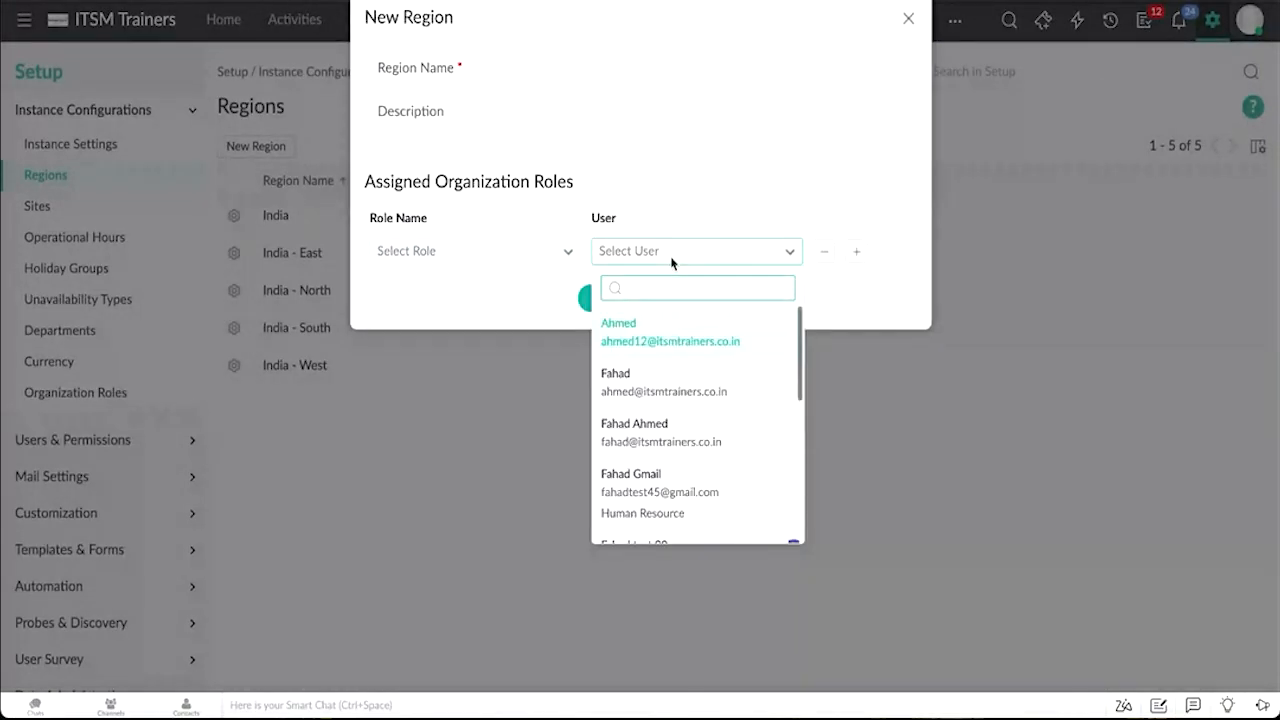
pyautogui.click(910, 17)
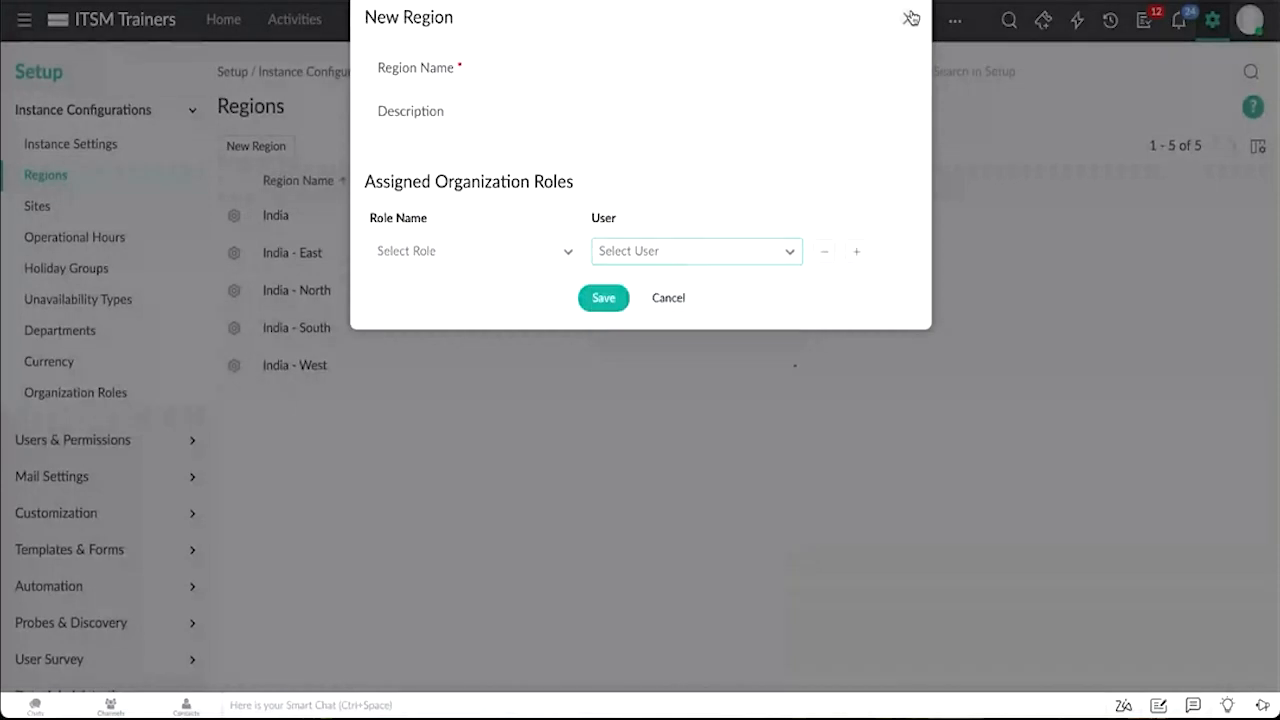
pyautogui.click(910, 17)
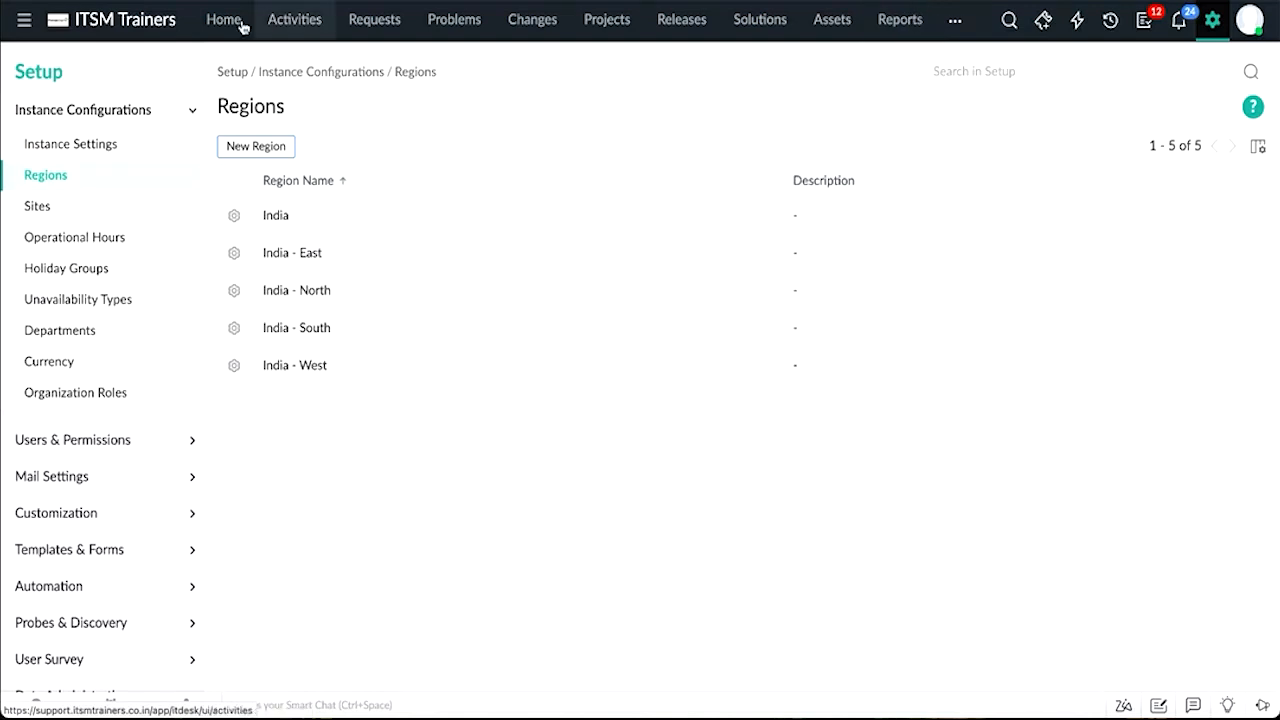
# Step: Open the Sites settings and start a new site
pyautogui.click(93, 203)
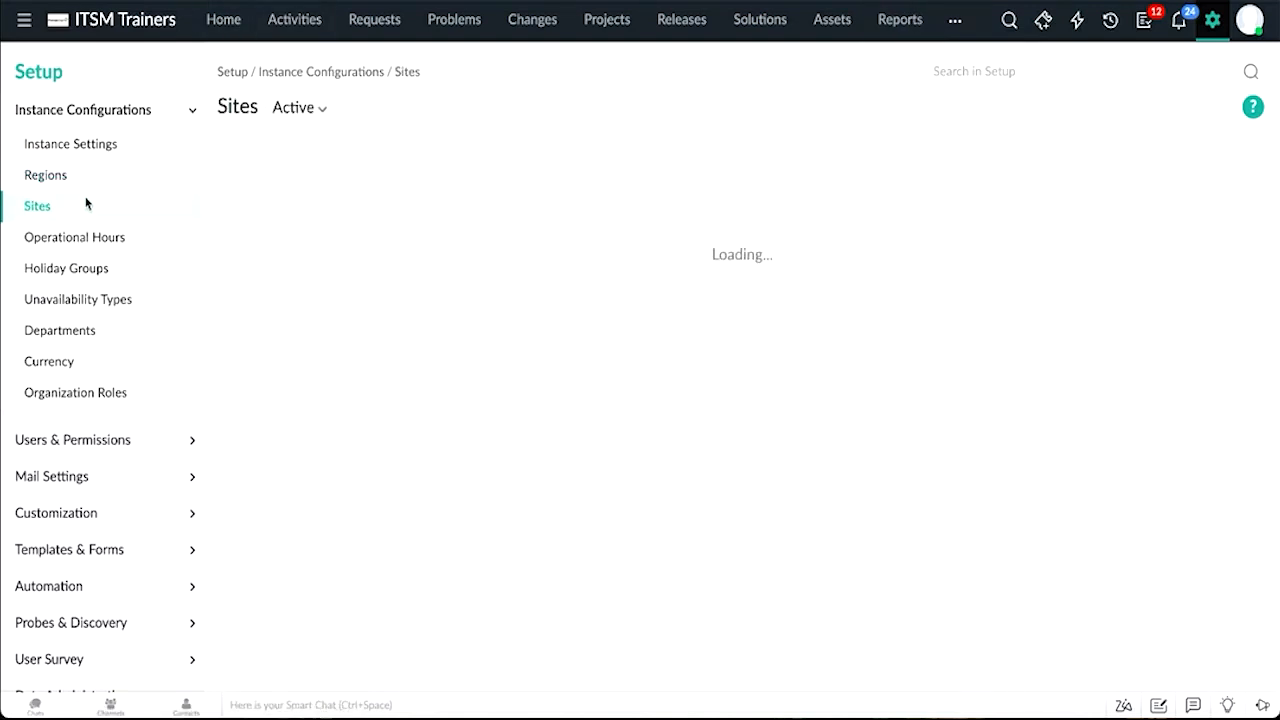
pyautogui.click(250, 148)
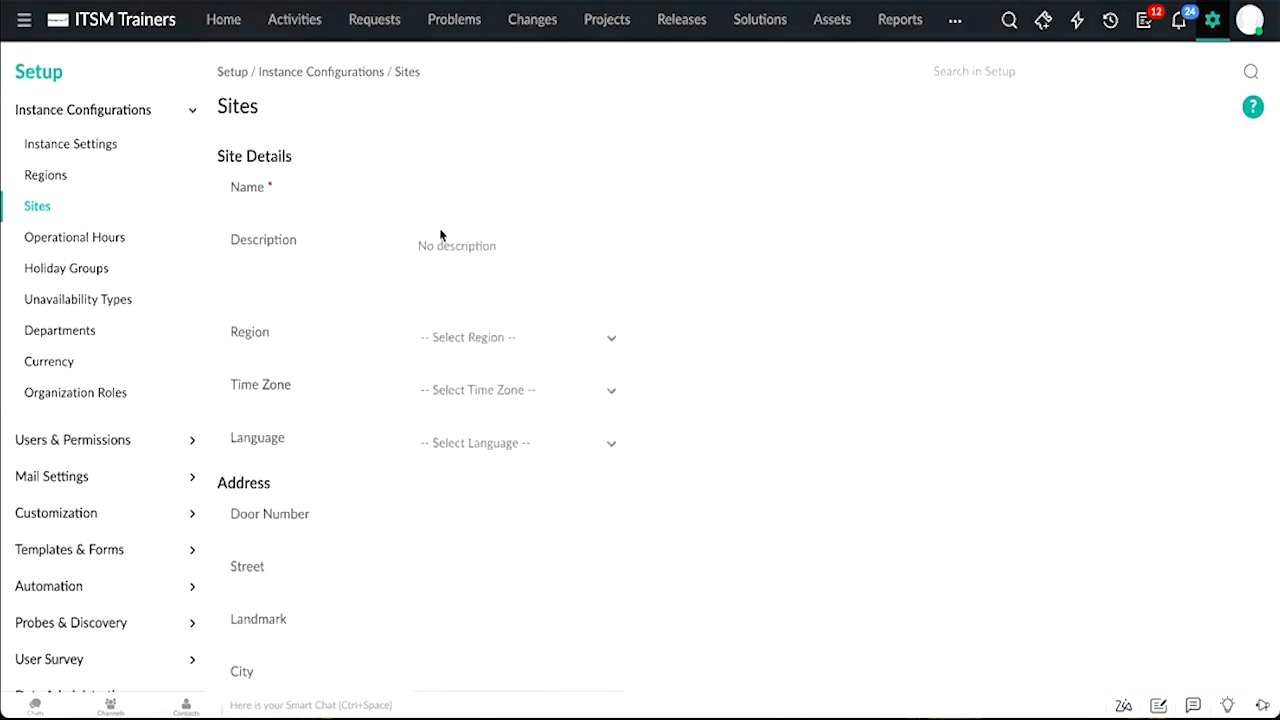
# Step: Review the Region and Time Zone options available in the new site form
pyautogui.scroll(-1, 440, 235)
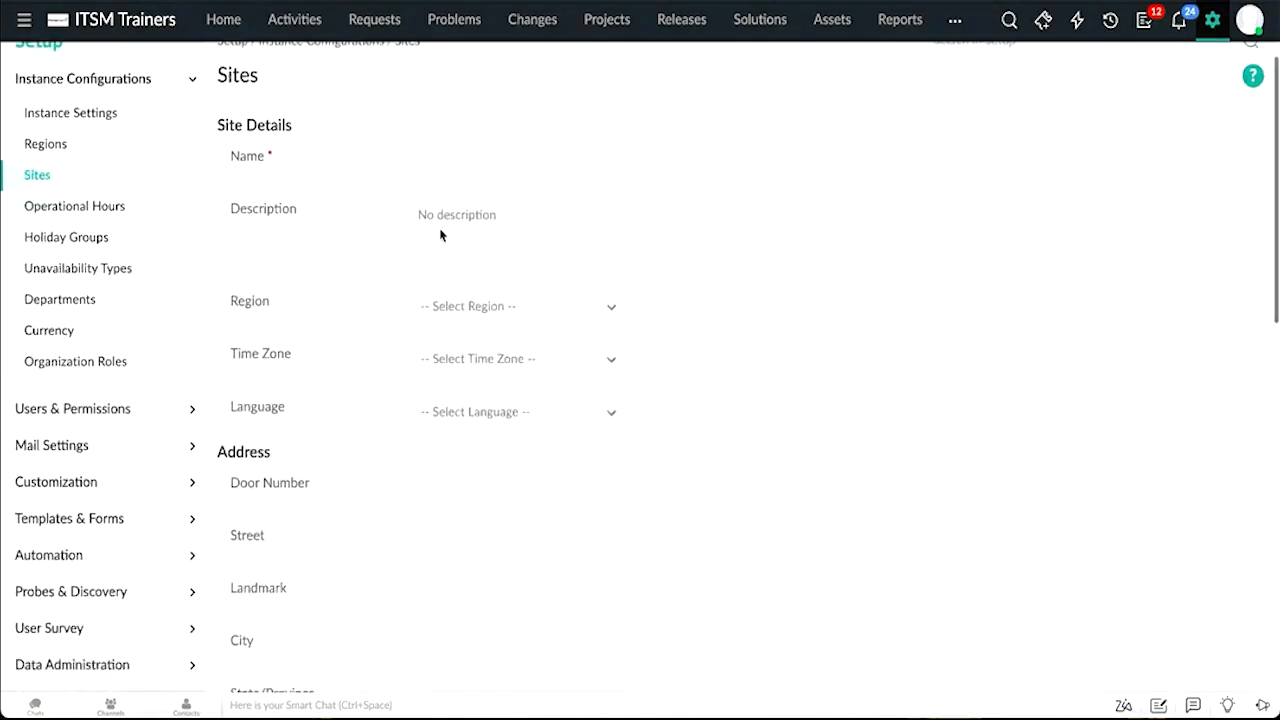
pyautogui.scroll(-1, 440, 235)
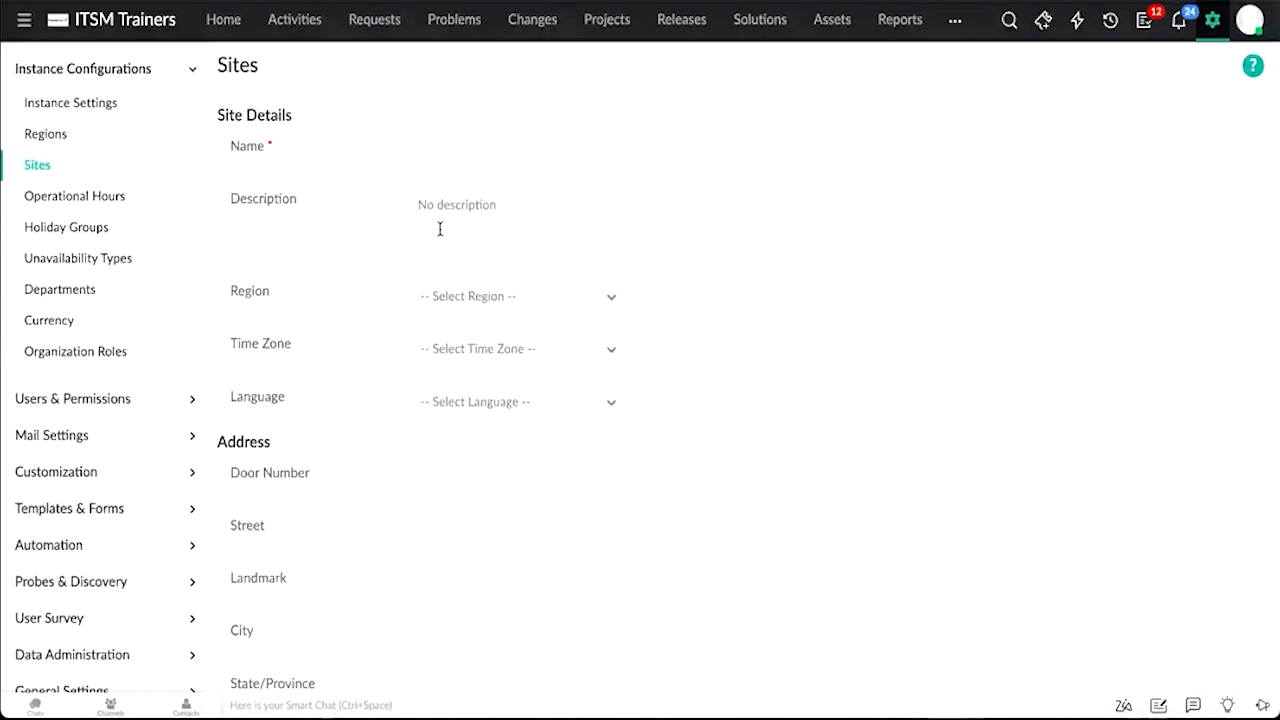
pyautogui.click(453, 306)
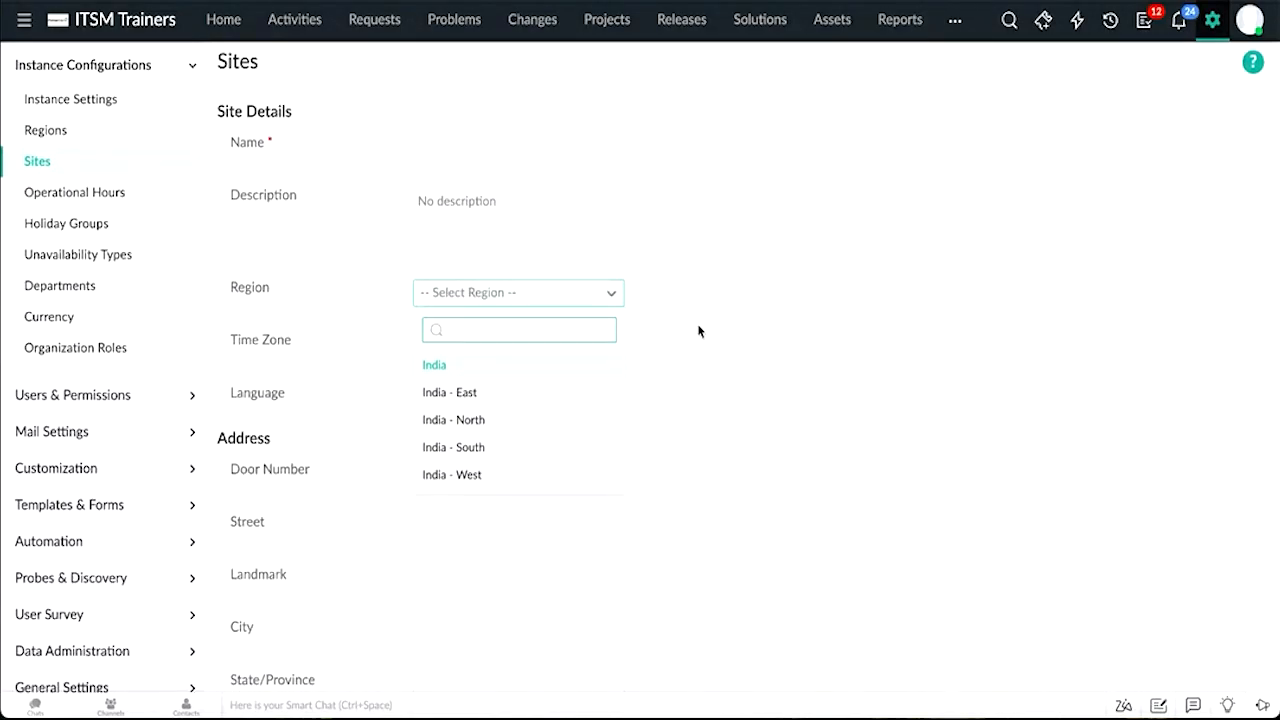
pyautogui.scroll(-1, 698, 331)
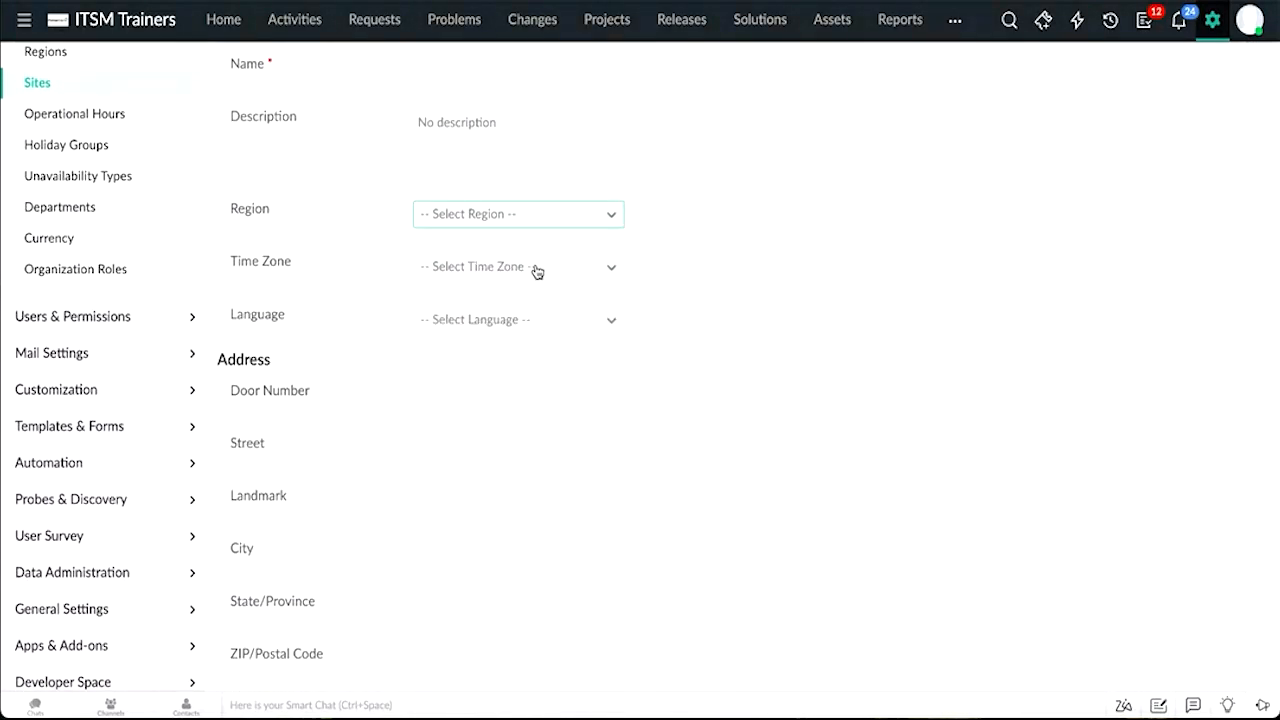
pyautogui.click(535, 268)
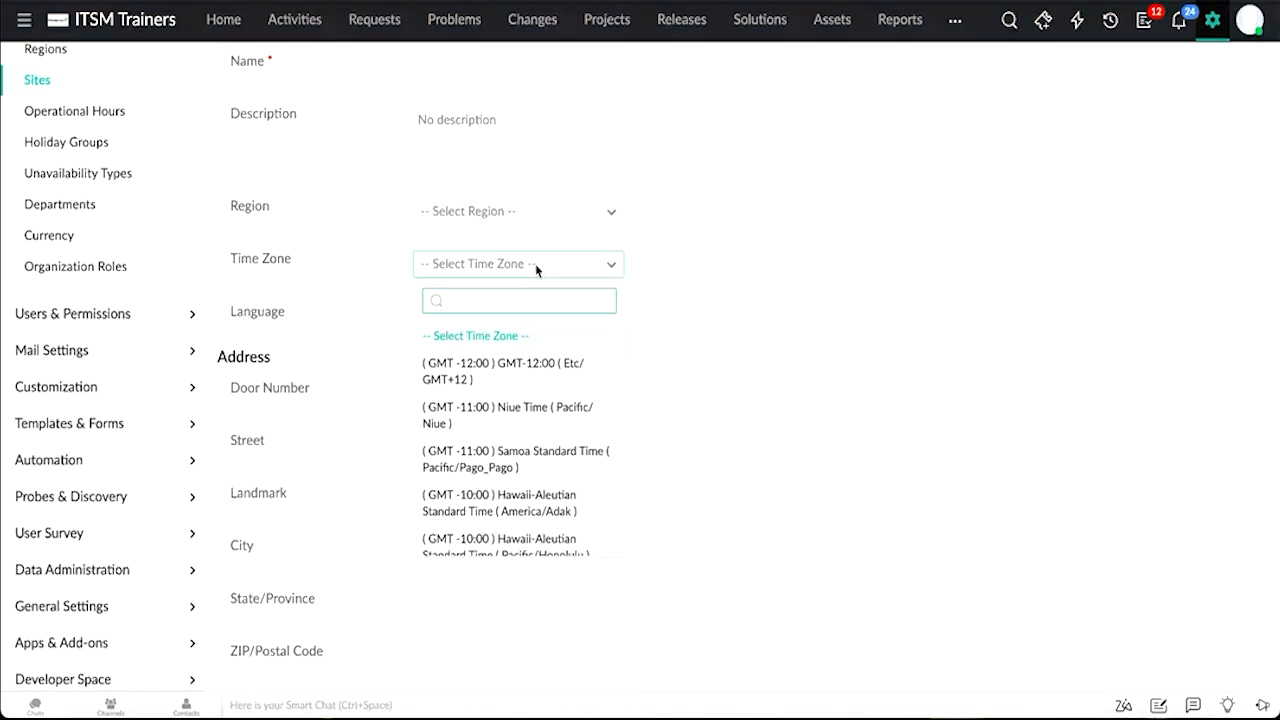
pyautogui.click(337, 266)
# Step: Review the address, contact information and related settings sections of the site form
pyautogui.scroll(-1, 336, 266)
pyautogui.scroll(-1, 337, 266)
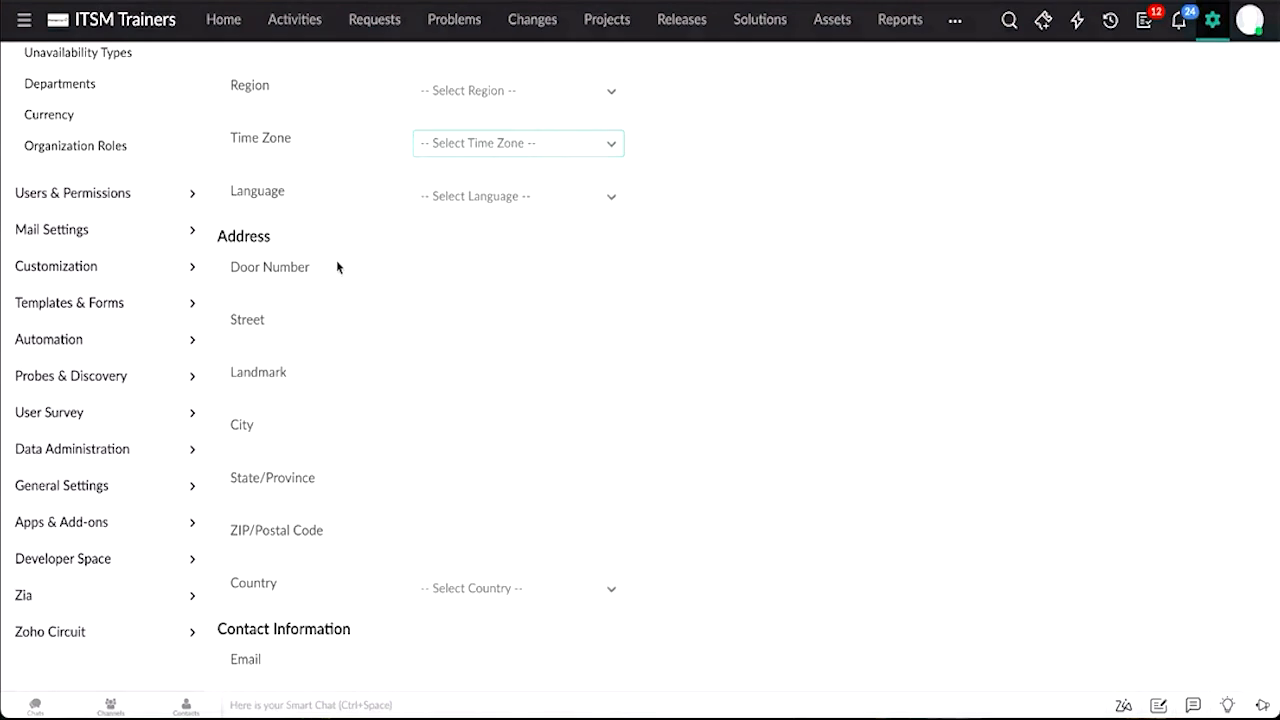
pyautogui.scroll(-3, 337, 266)
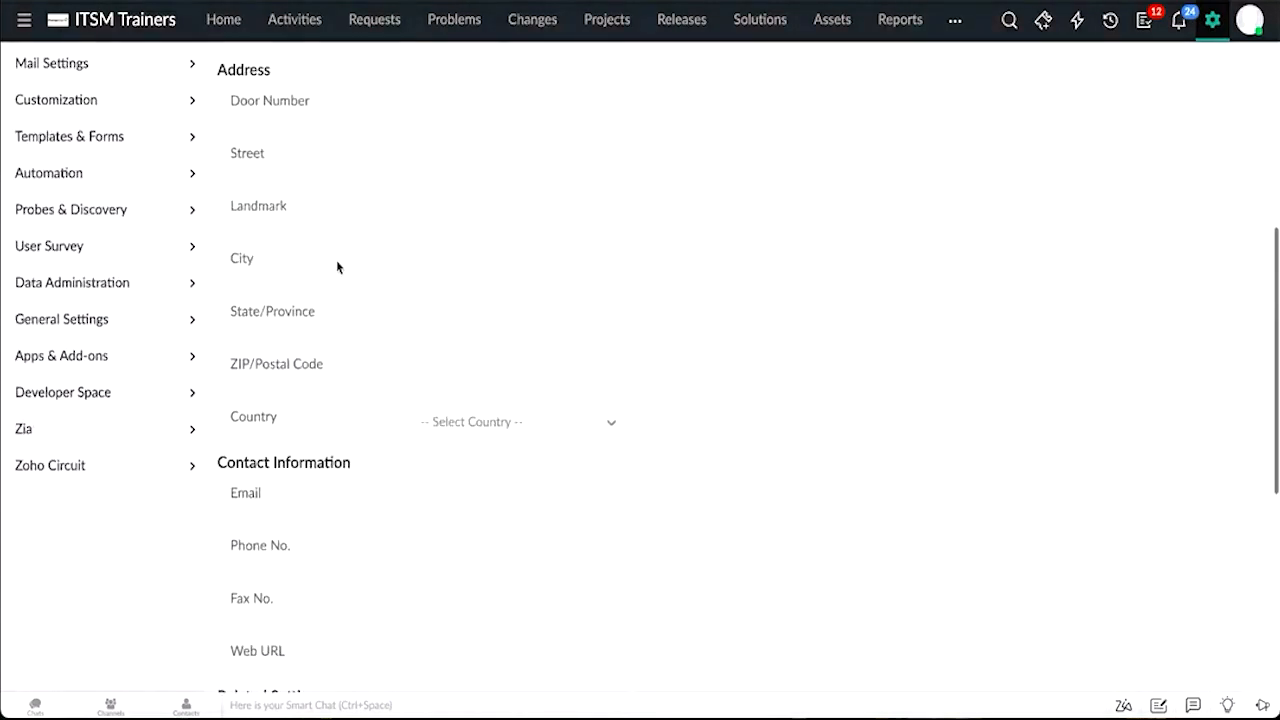
pyautogui.scroll(-4, 337, 266)
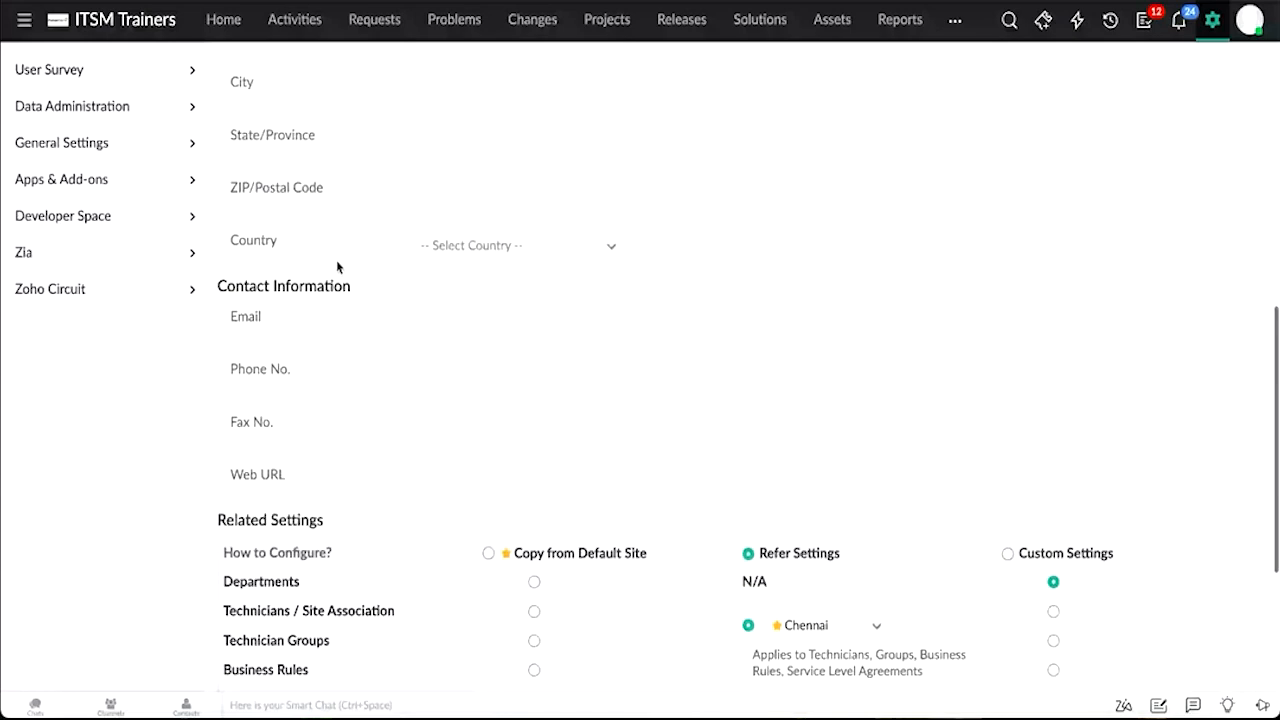
pyautogui.scroll(-3, 337, 265)
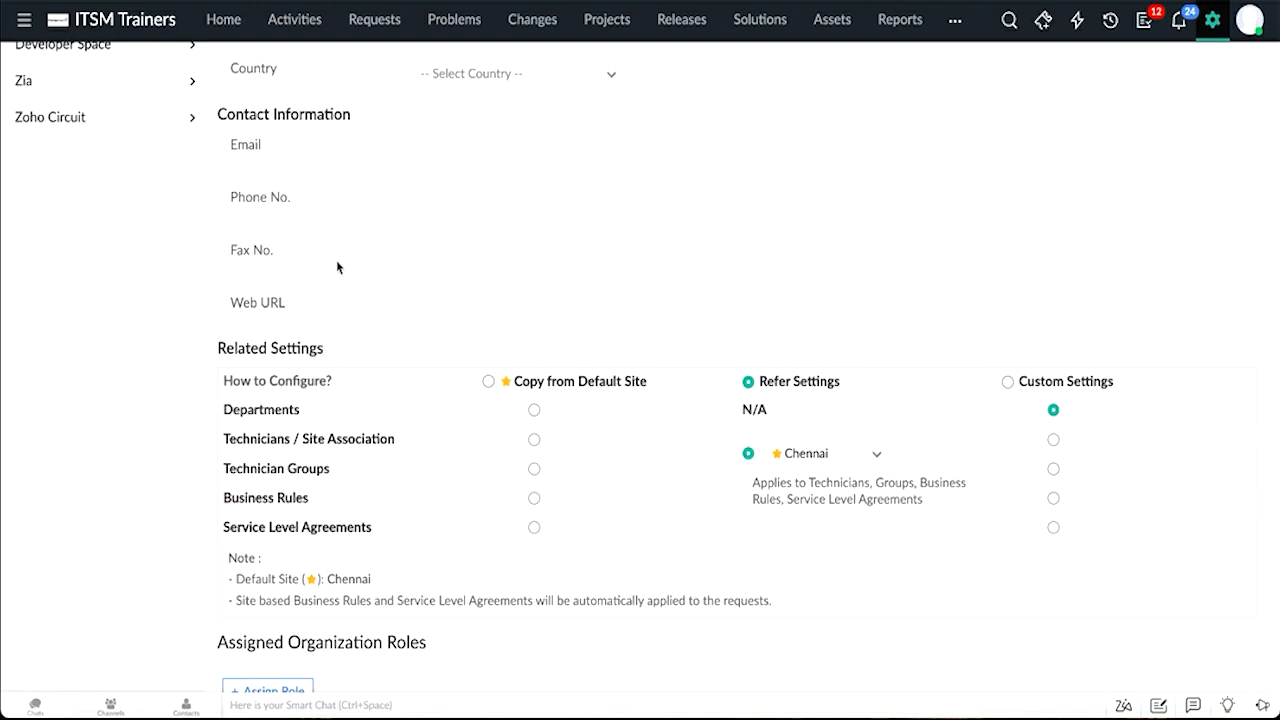
pyautogui.scroll(-1, 336, 262)
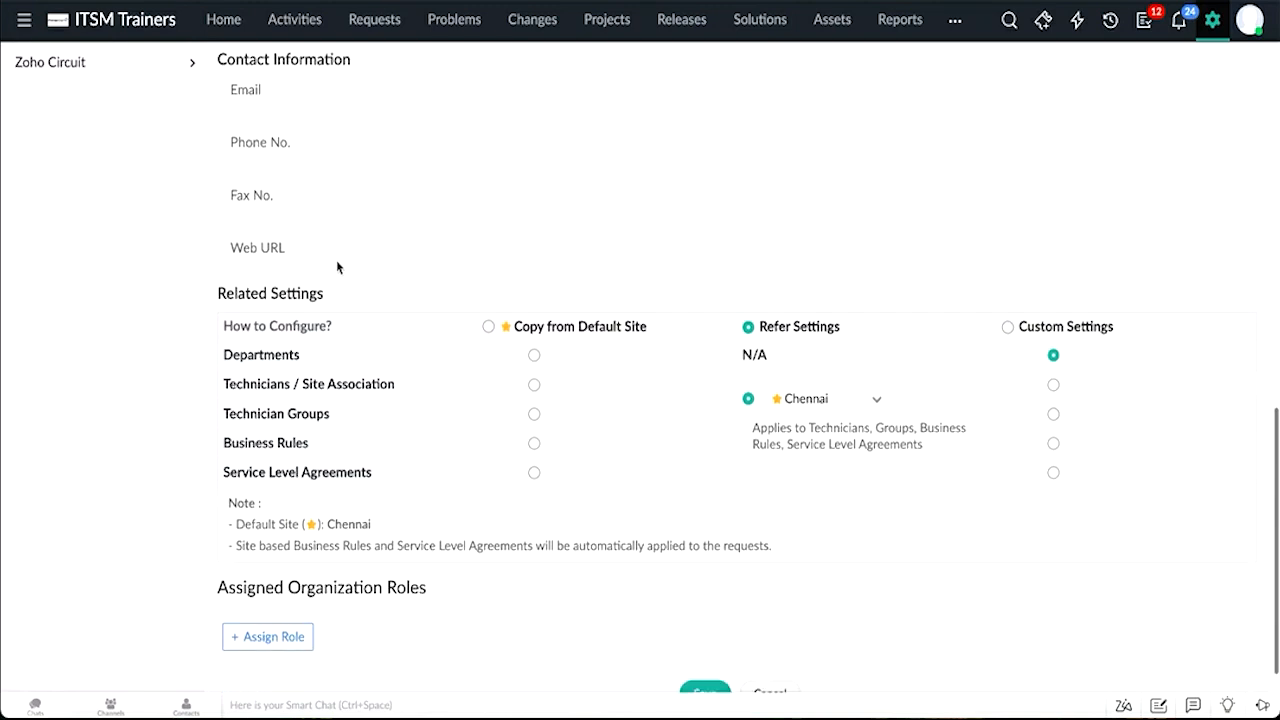
# Step: Add an organization role row and review the available site roles and users
pyautogui.click(265, 607)
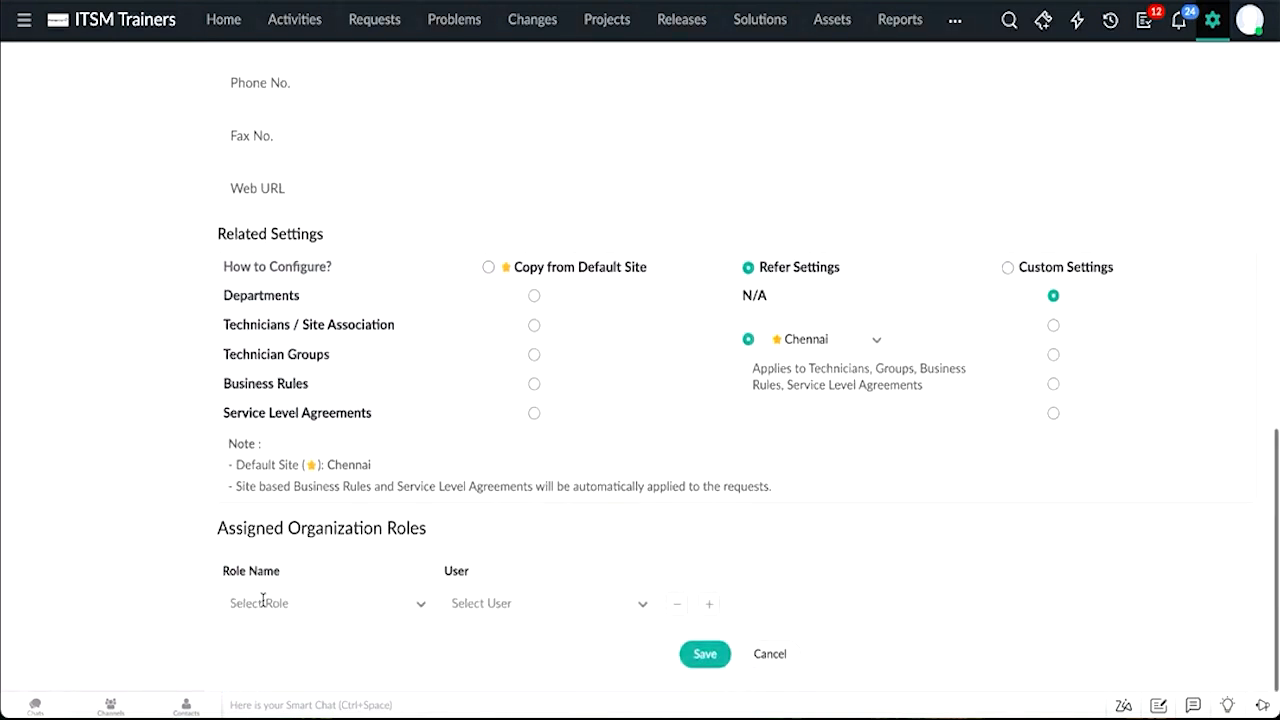
pyautogui.click(264, 604)
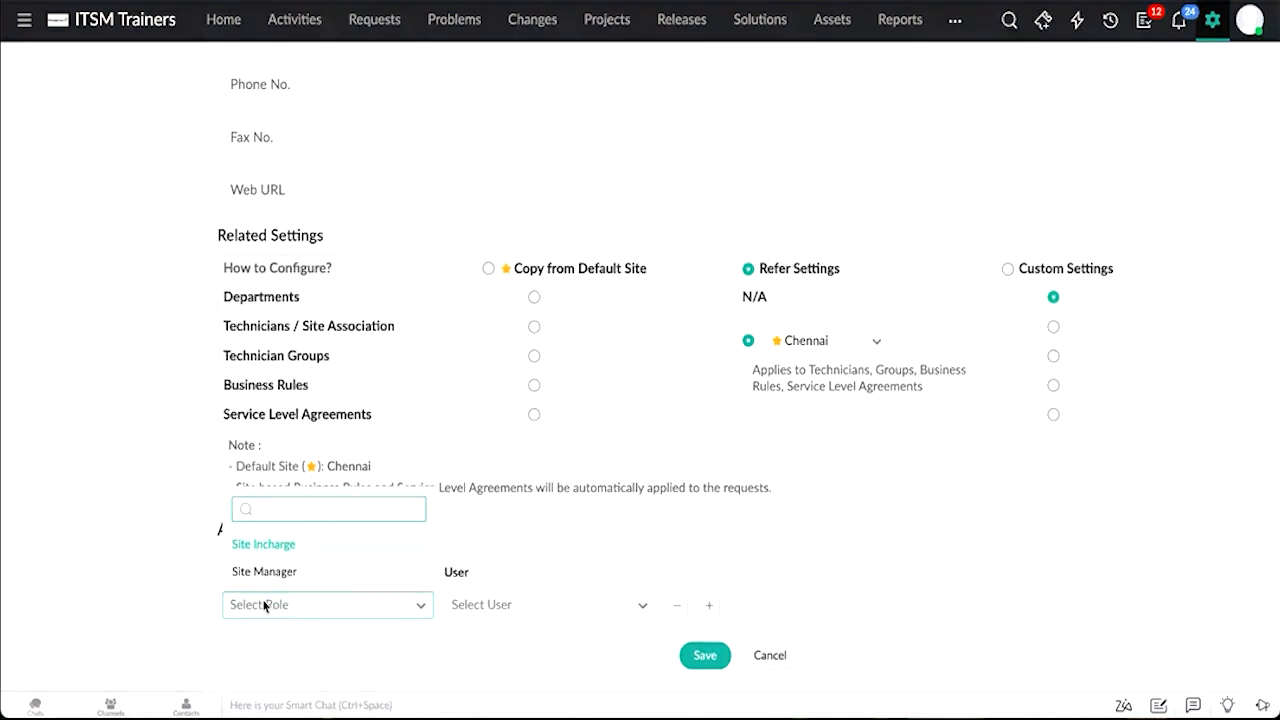
pyautogui.click(480, 614)
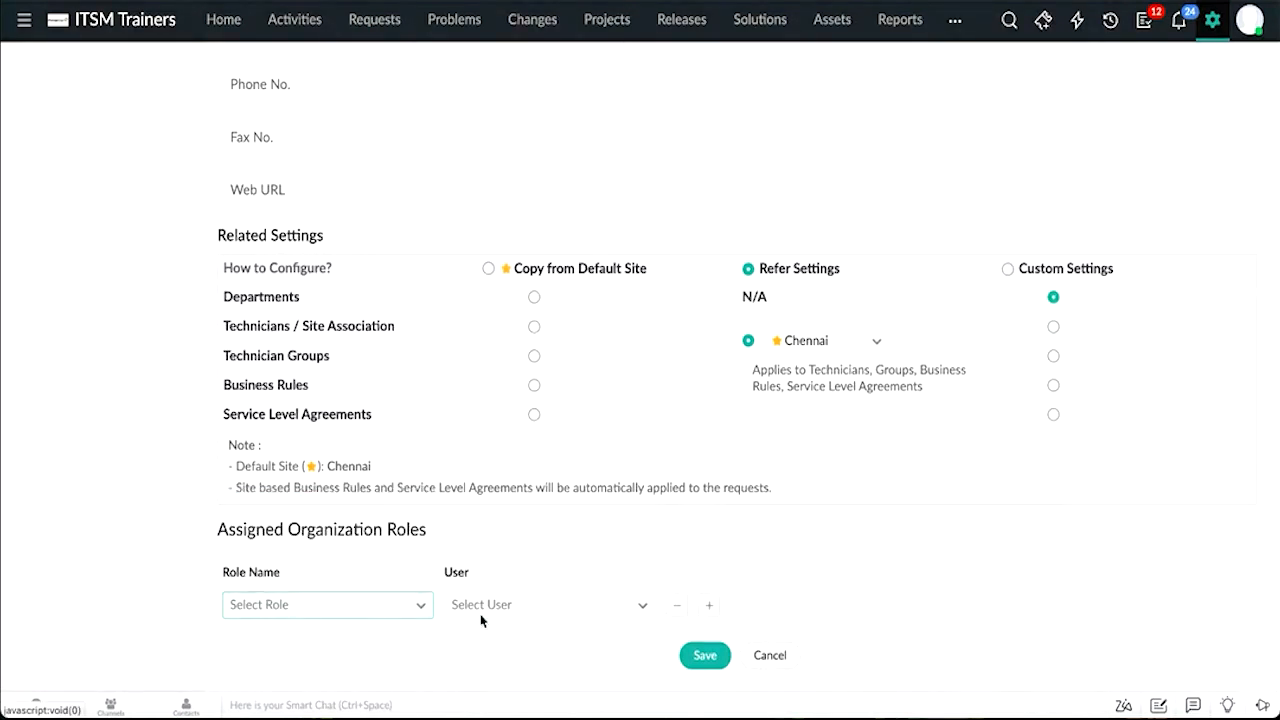
pyautogui.click(480, 614)
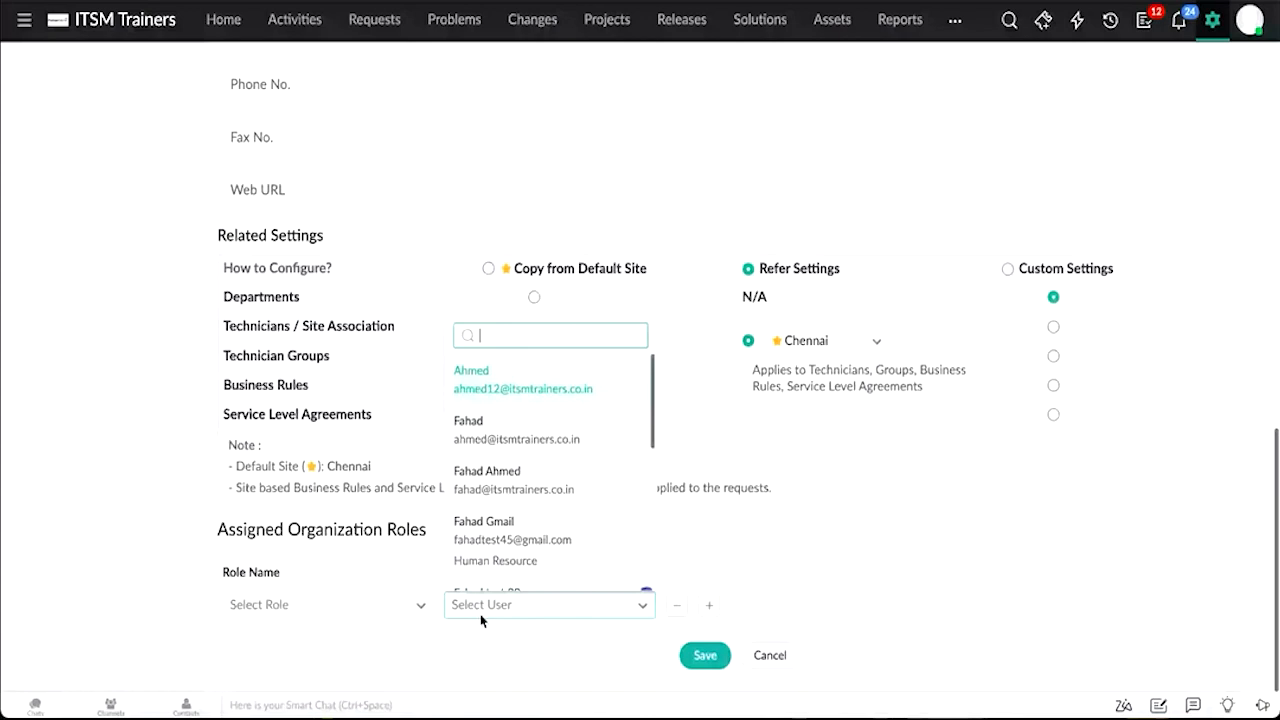
# Step: Review the new site form fields from top to bottom
pyautogui.scroll(1, 871, 549)
pyautogui.scroll(5, 871, 556)
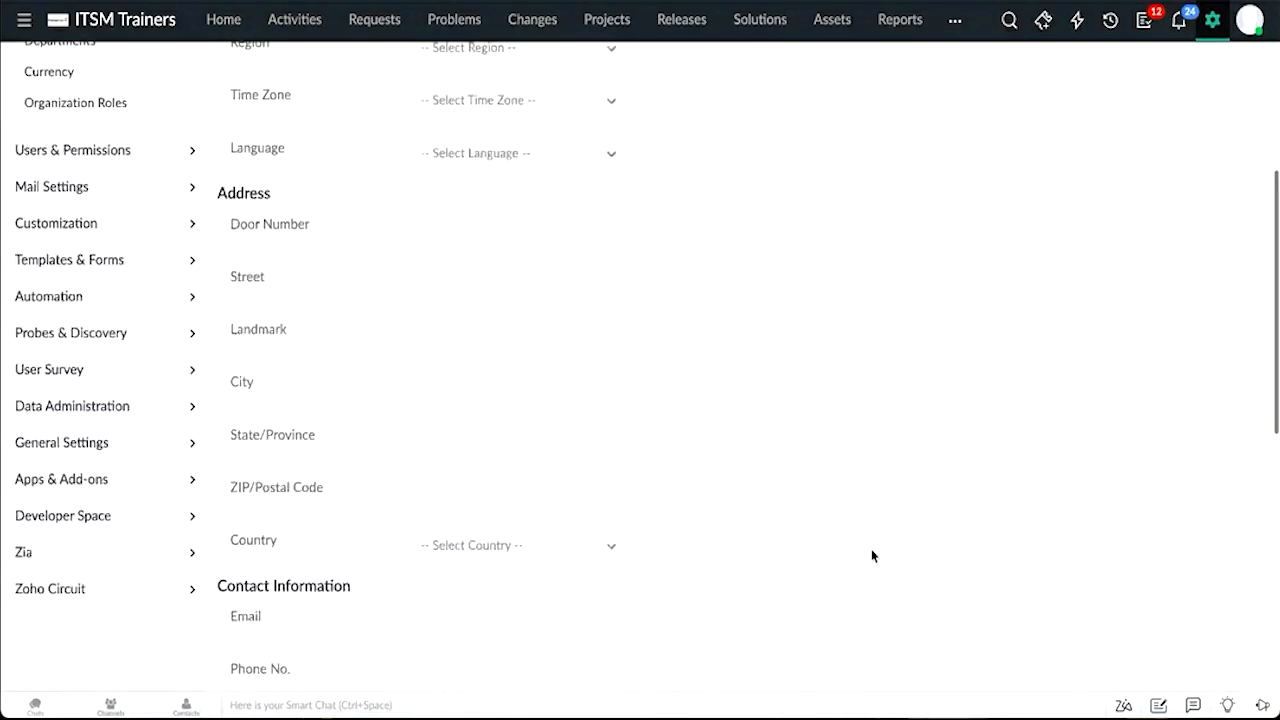
pyautogui.scroll(1, 871, 556)
pyautogui.scroll(1, 871, 556)
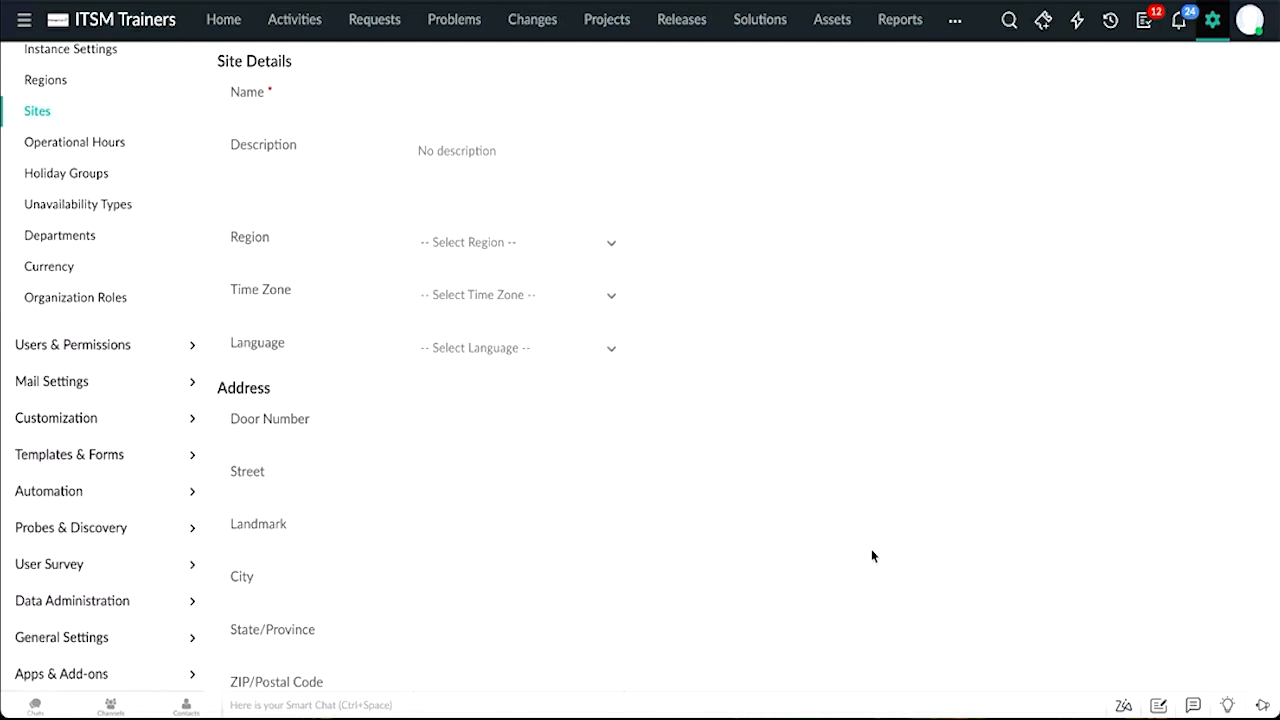
pyautogui.scroll(2, 871, 556)
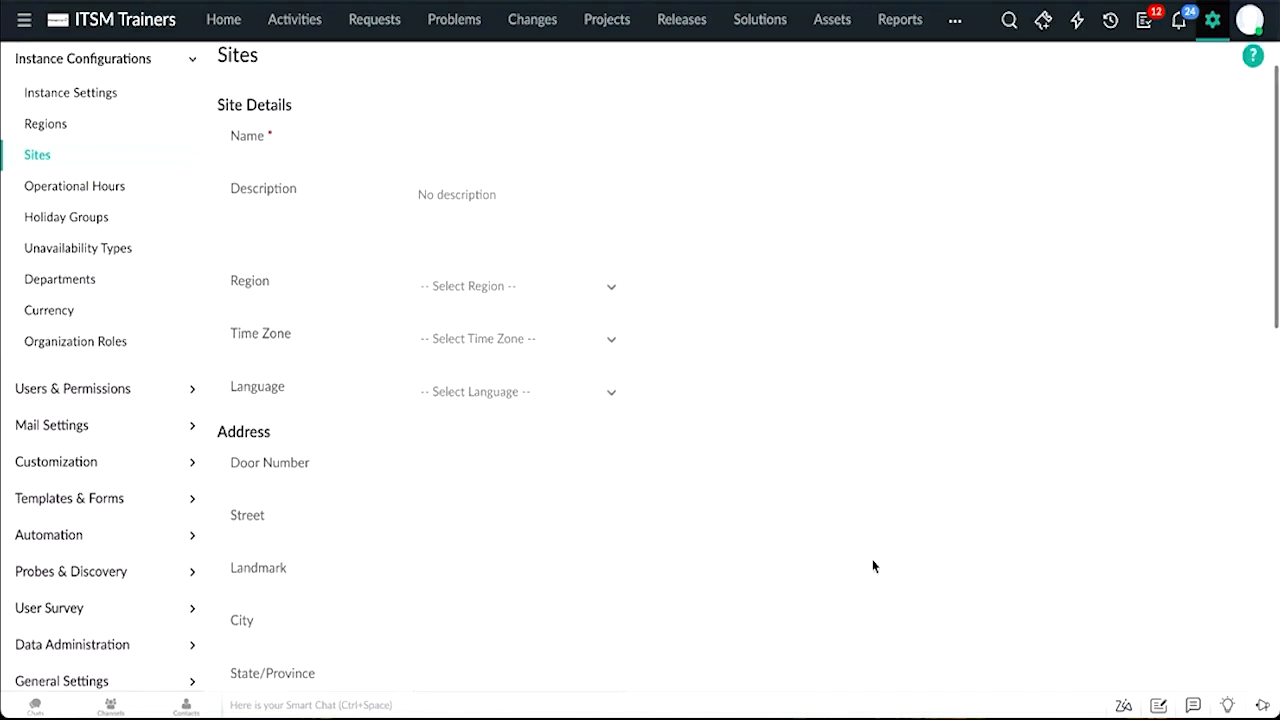
pyautogui.scroll(-10, 109, 245)
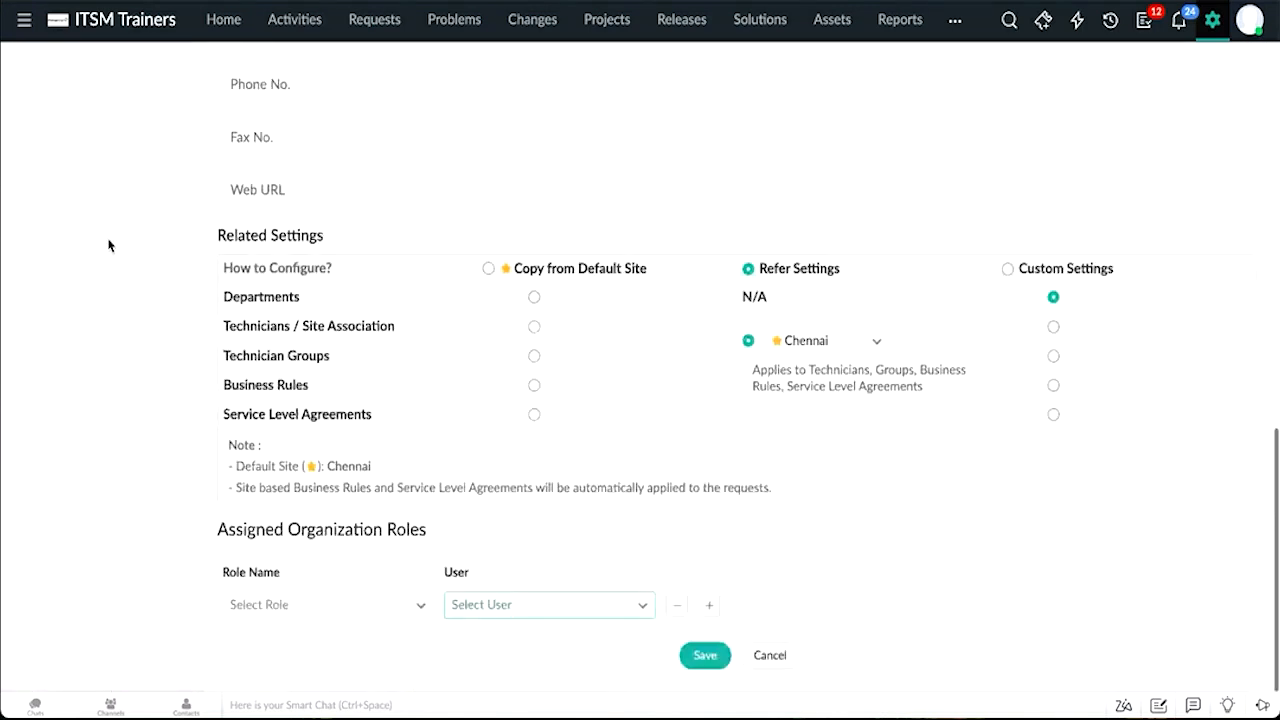
pyautogui.scroll(10, 109, 245)
# Step: Open Operational Hours and start creating a new operational hour
pyautogui.click(107, 244)
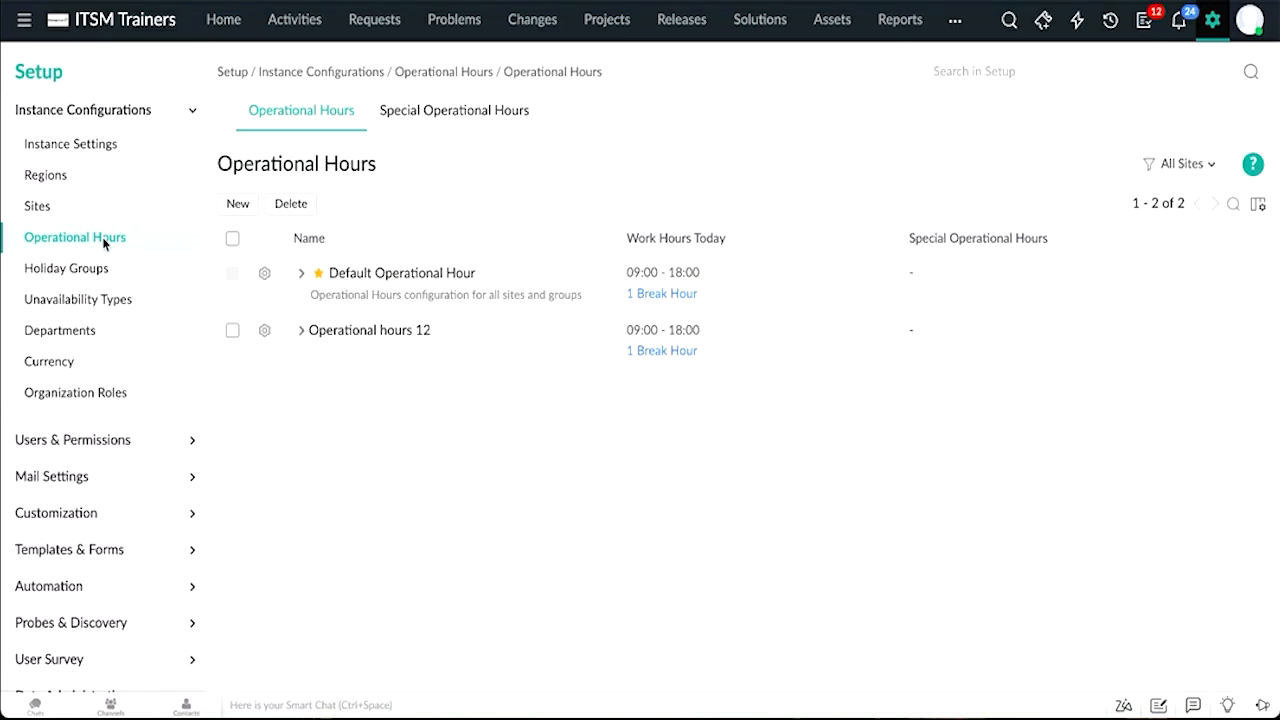
pyautogui.click(236, 208)
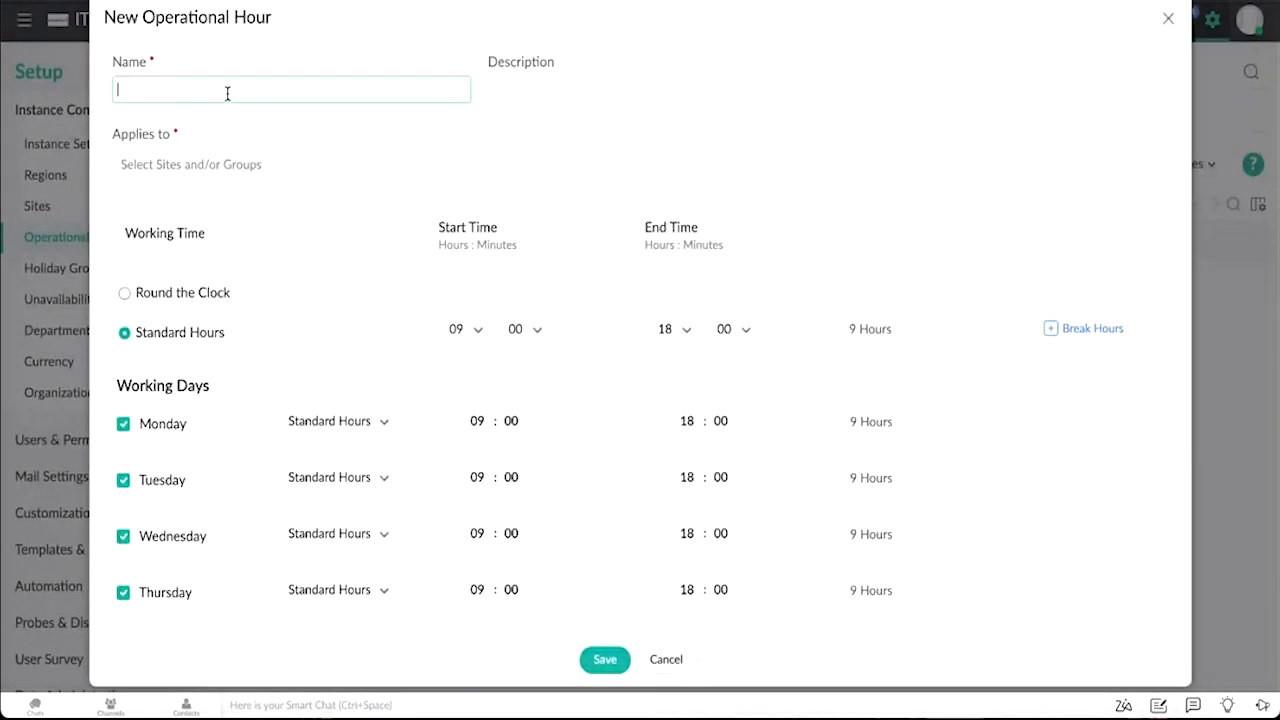
# Step: Inspect the Site and Group options for the Applies to field
pyautogui.click(201, 174)
pyautogui.click(148, 206)
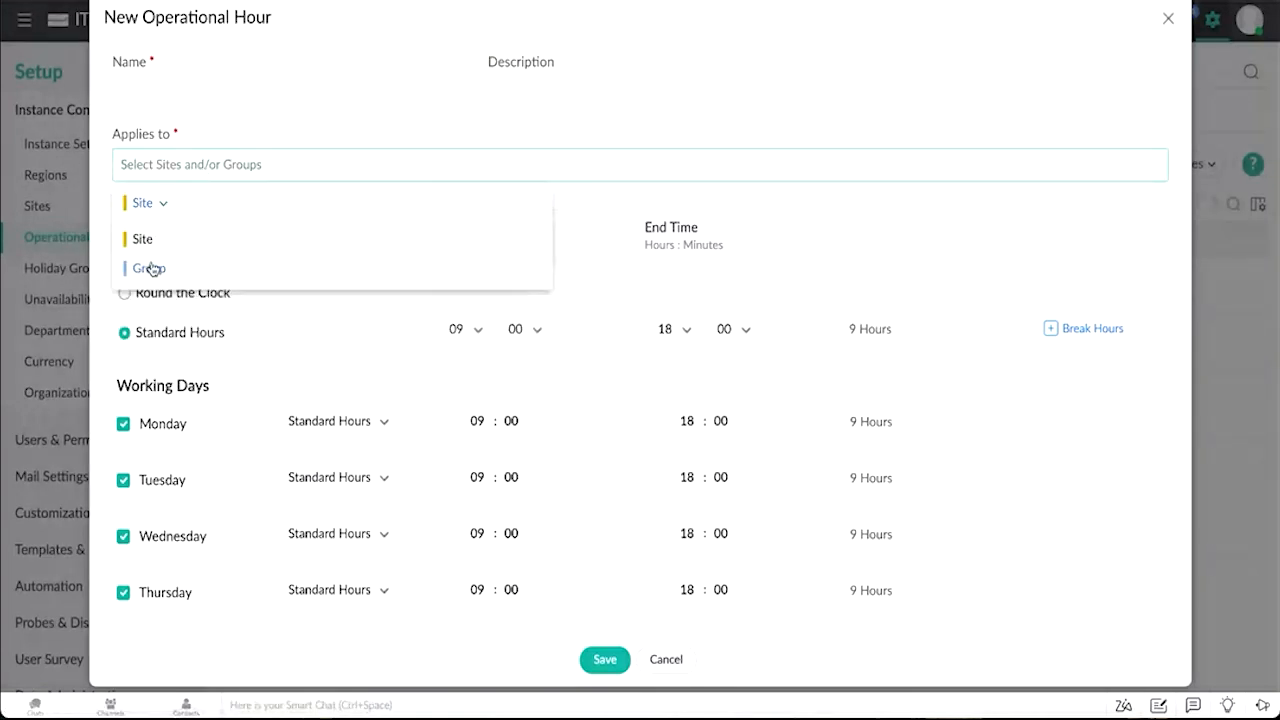
pyautogui.click(593, 201)
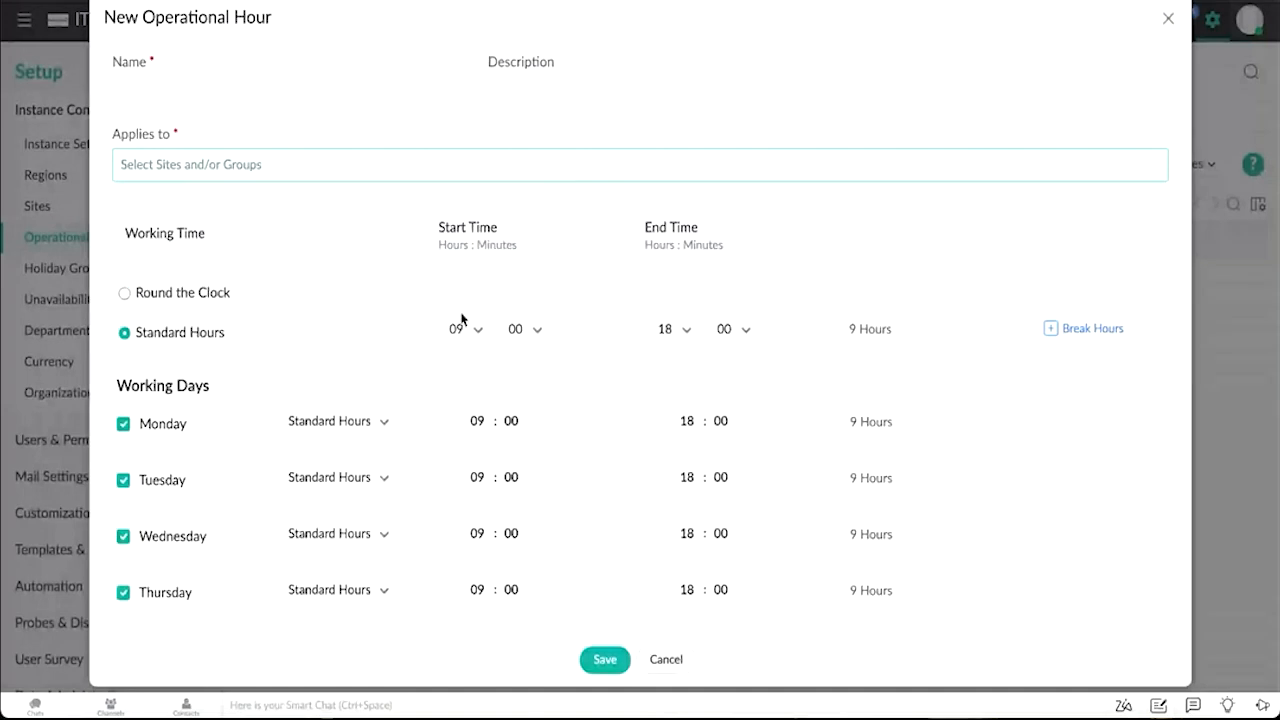
# Step: Switch the working time to Round the Clock and back to Standard Hours
pyautogui.scroll(-1, 460, 318)
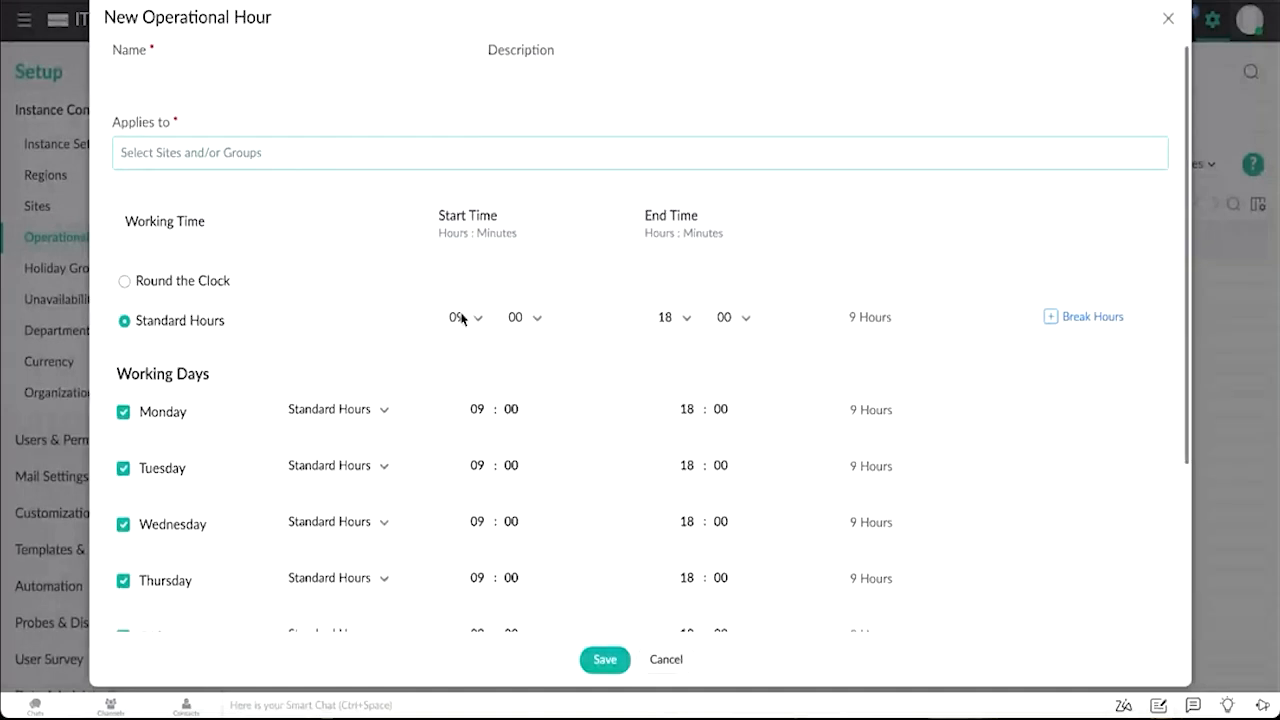
pyautogui.scroll(-1, 461, 318)
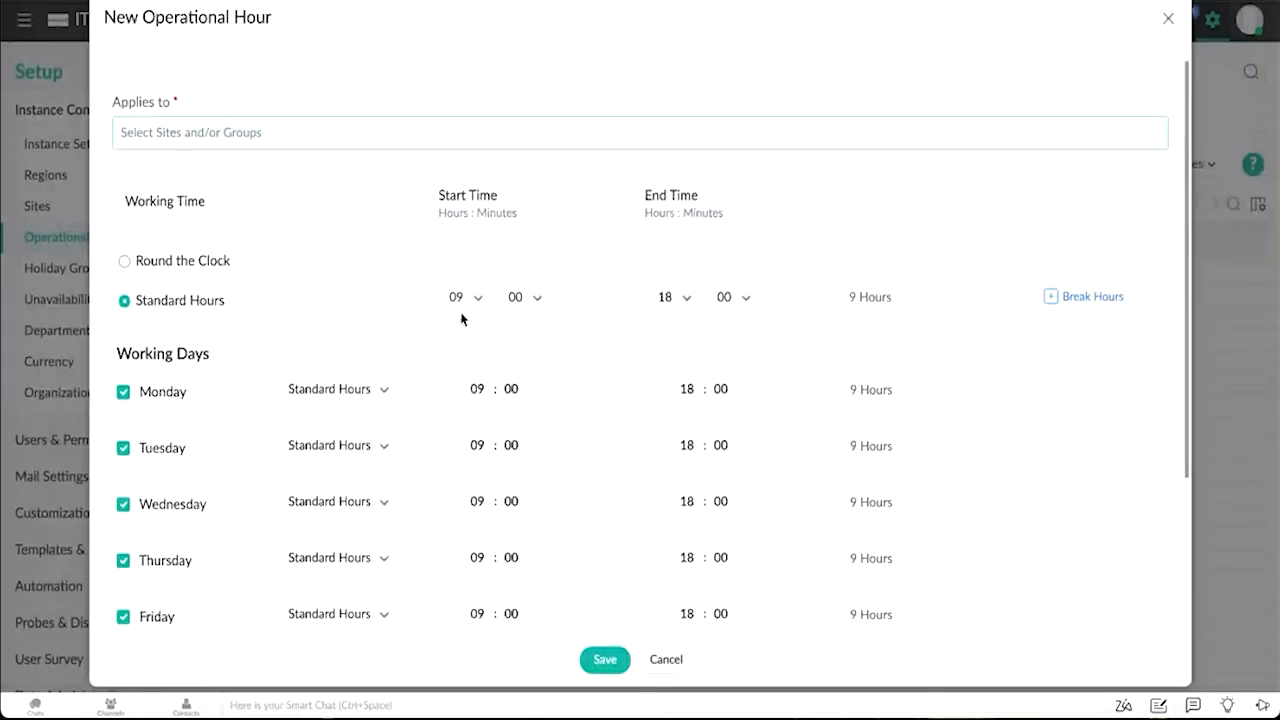
pyautogui.click(177, 266)
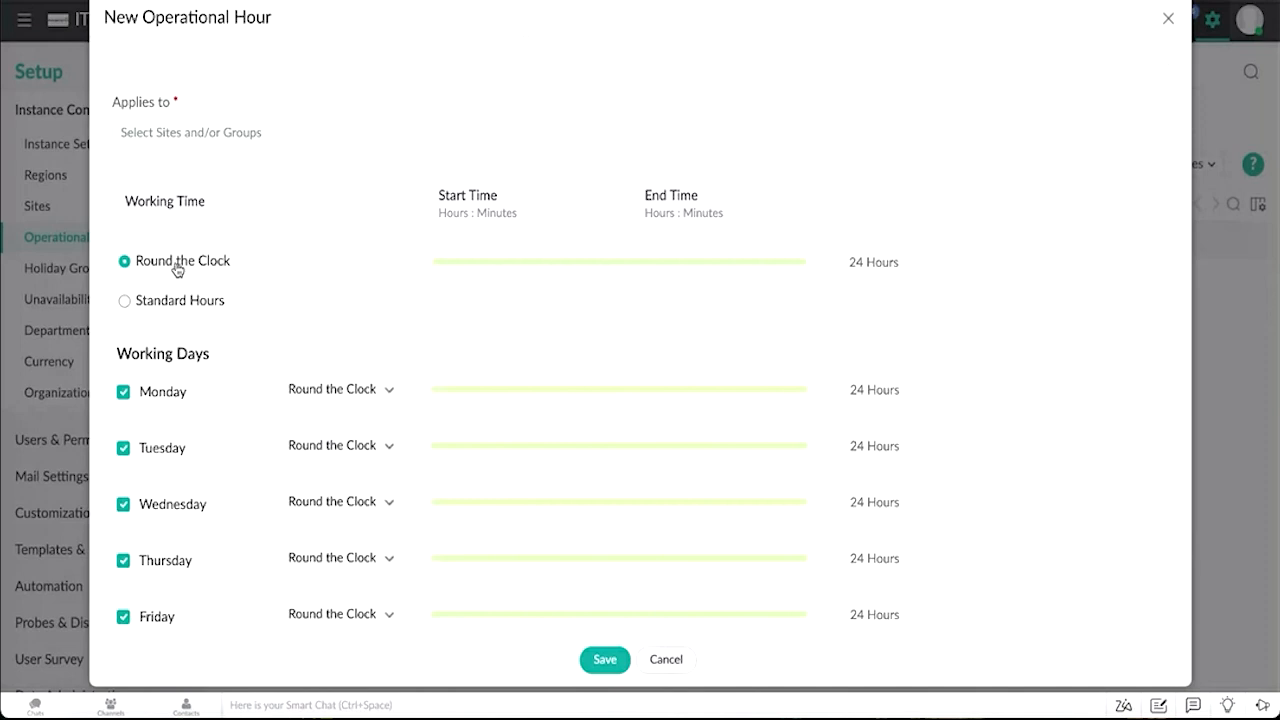
pyautogui.click(157, 312)
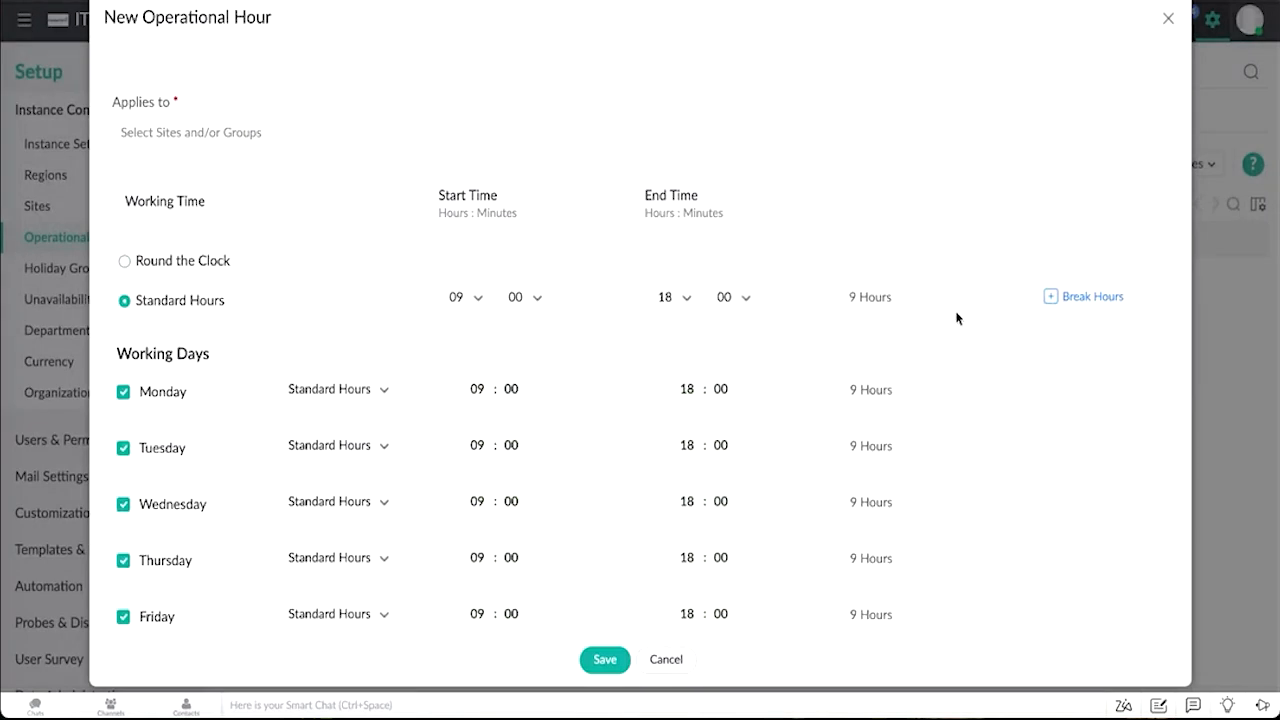
# Step: Add break hours to the standard working time and review the working days schedule
pyautogui.click(1084, 310)
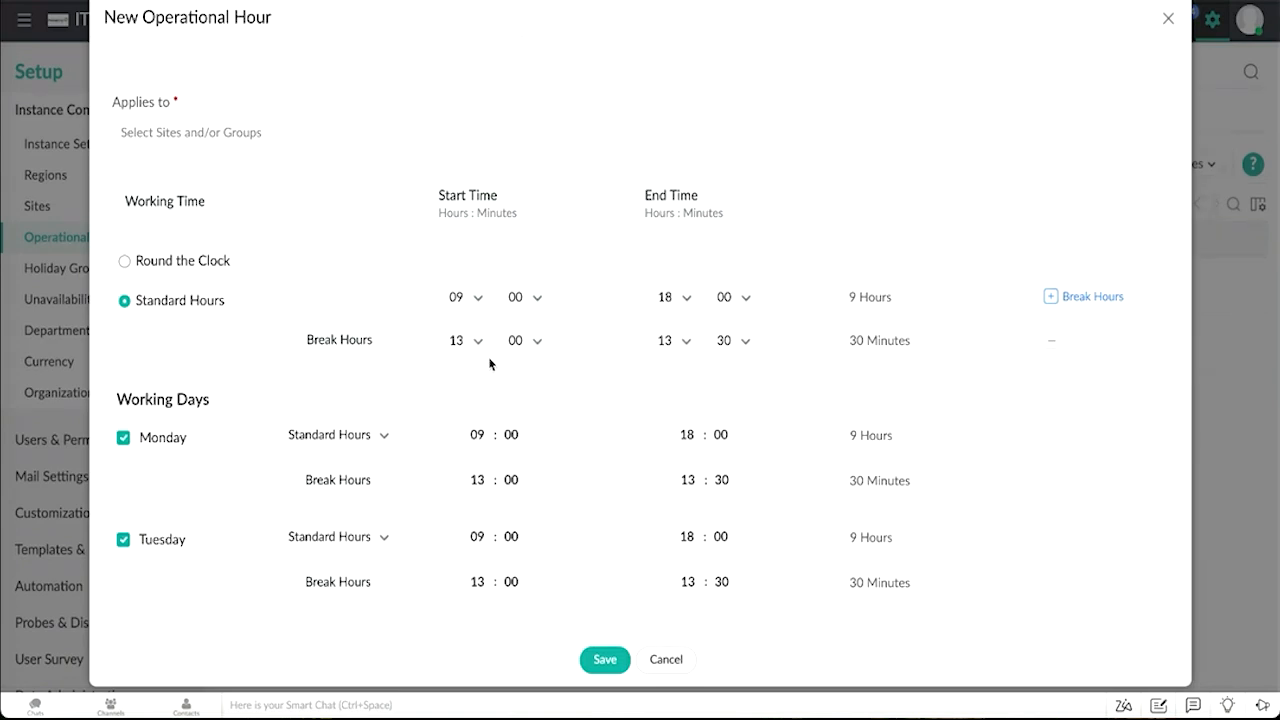
pyautogui.scroll(-3, 490, 364)
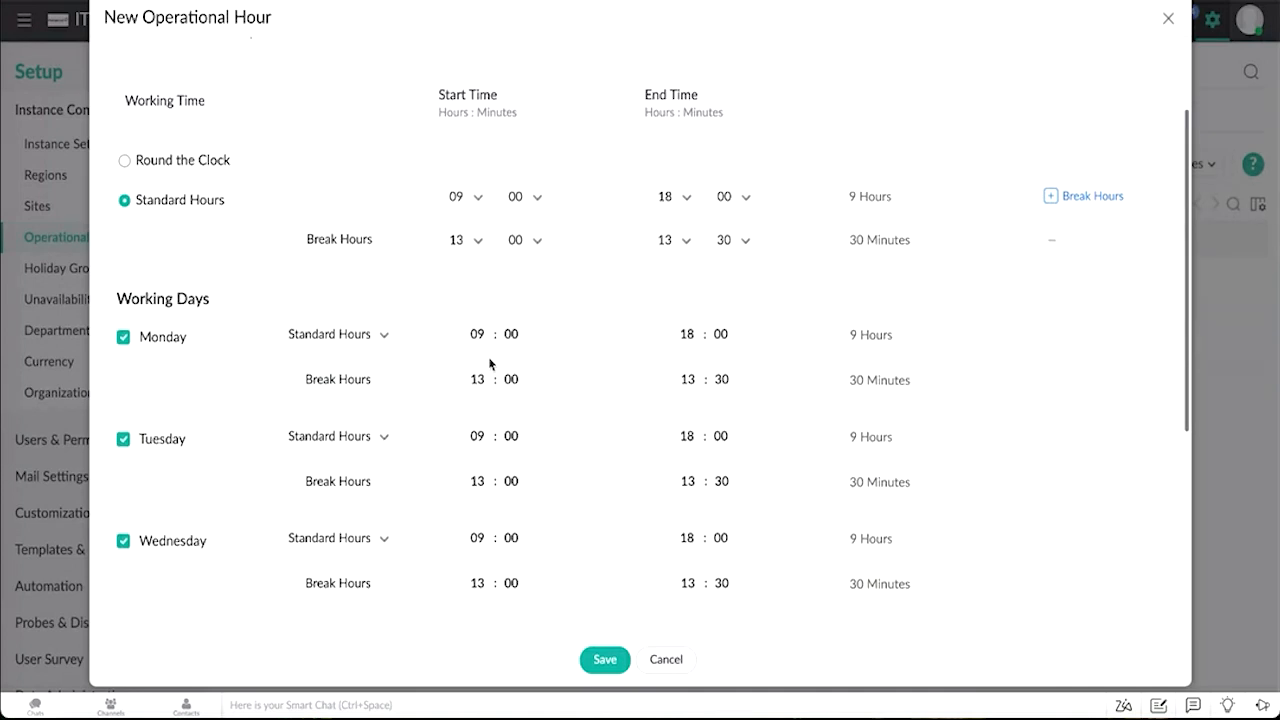
pyautogui.scroll(-1, 490, 364)
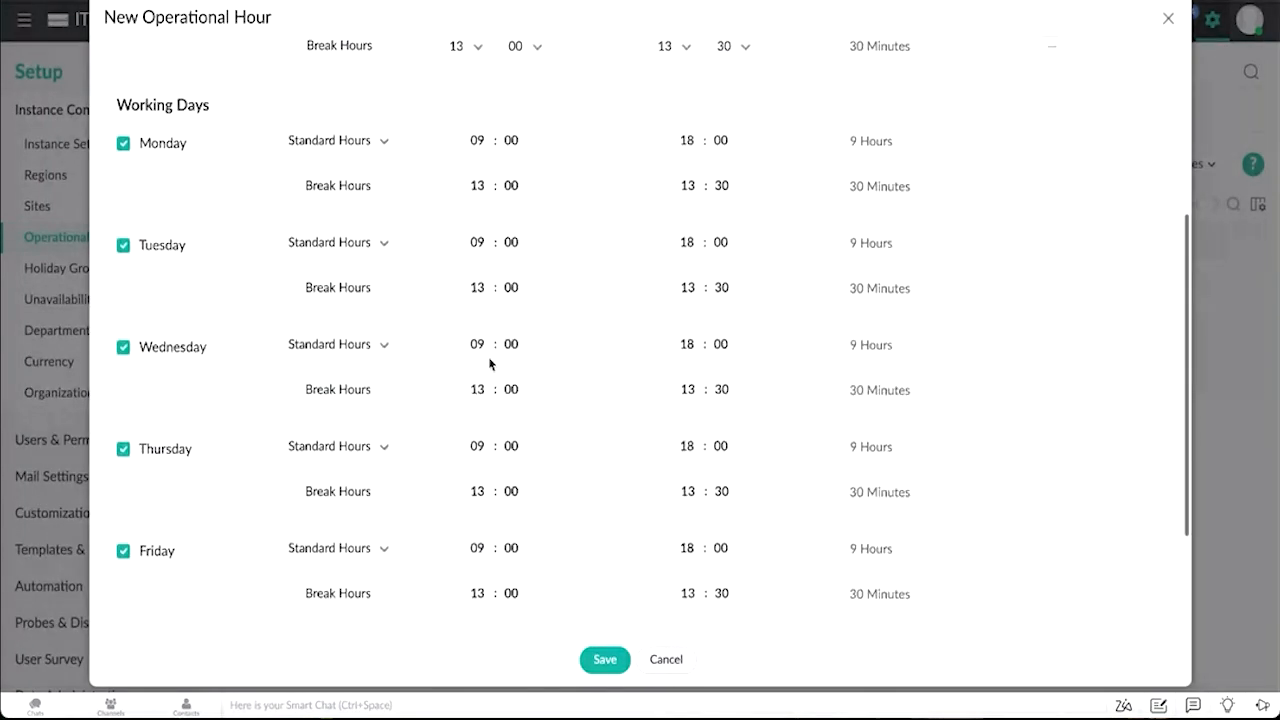
pyautogui.scroll(-2, 490, 364)
pyautogui.scroll(-1, 490, 364)
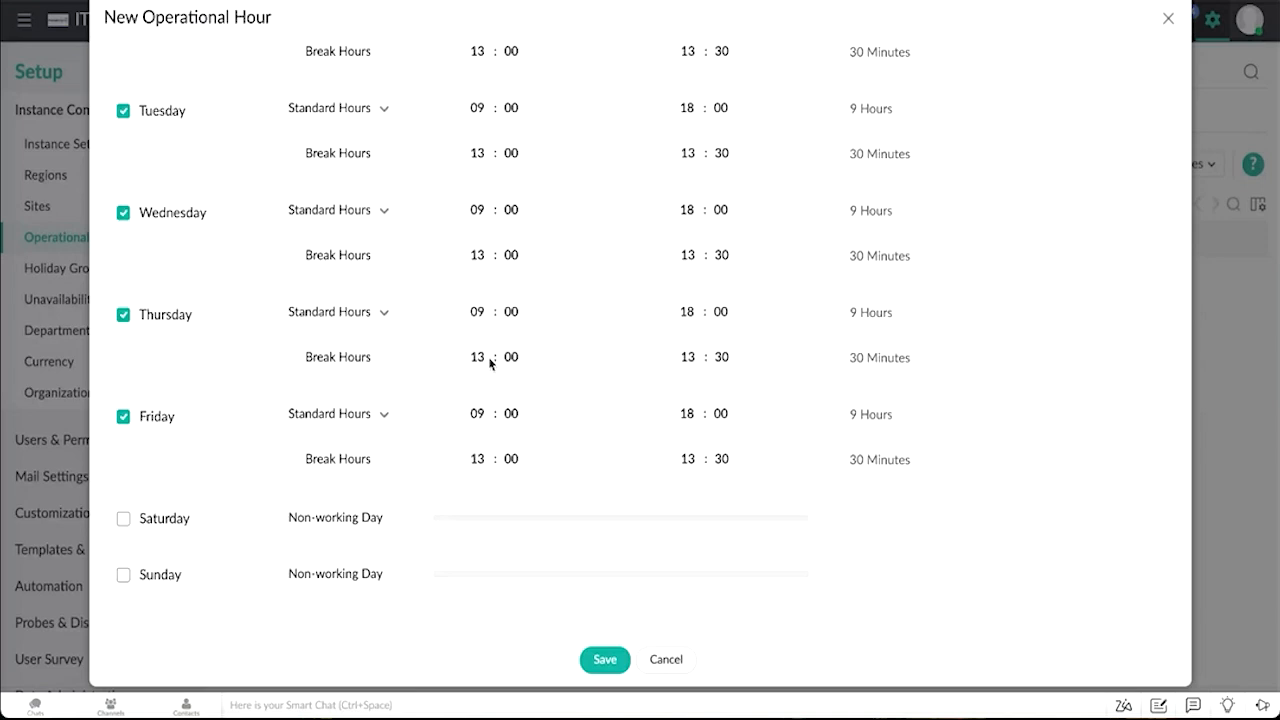
# Step: Add an exception with Alternate frequency on Saturday to the operational hour, then close the New Operational Hour dialog
pyautogui.scroll(-1, 490, 363)
pyautogui.scroll(-2, 490, 363)
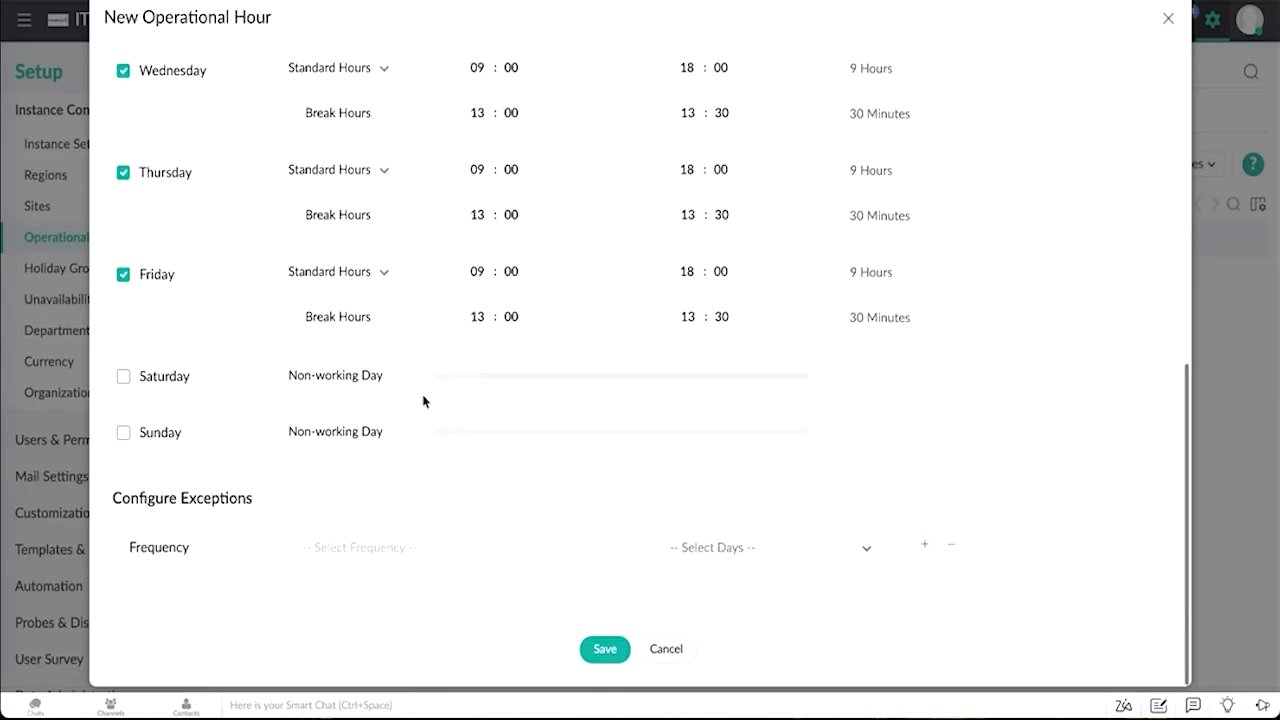
pyautogui.click(300, 548)
pyautogui.click(325, 517)
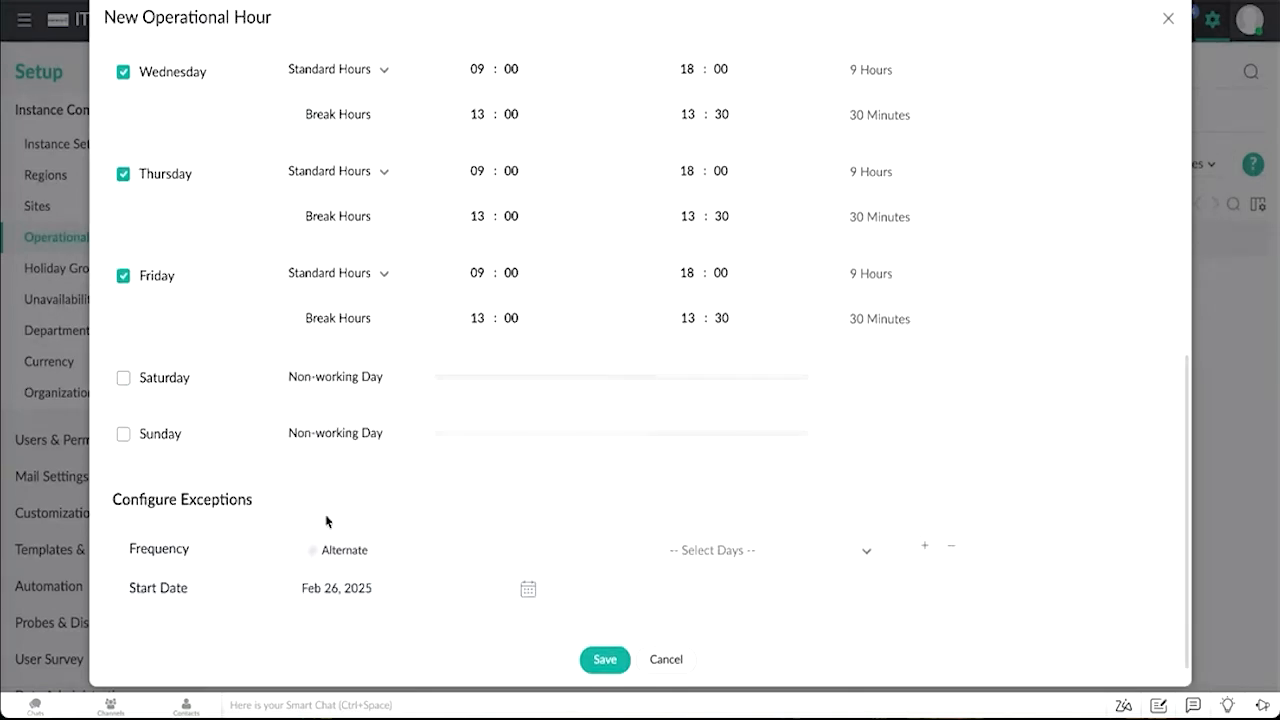
pyautogui.click(767, 565)
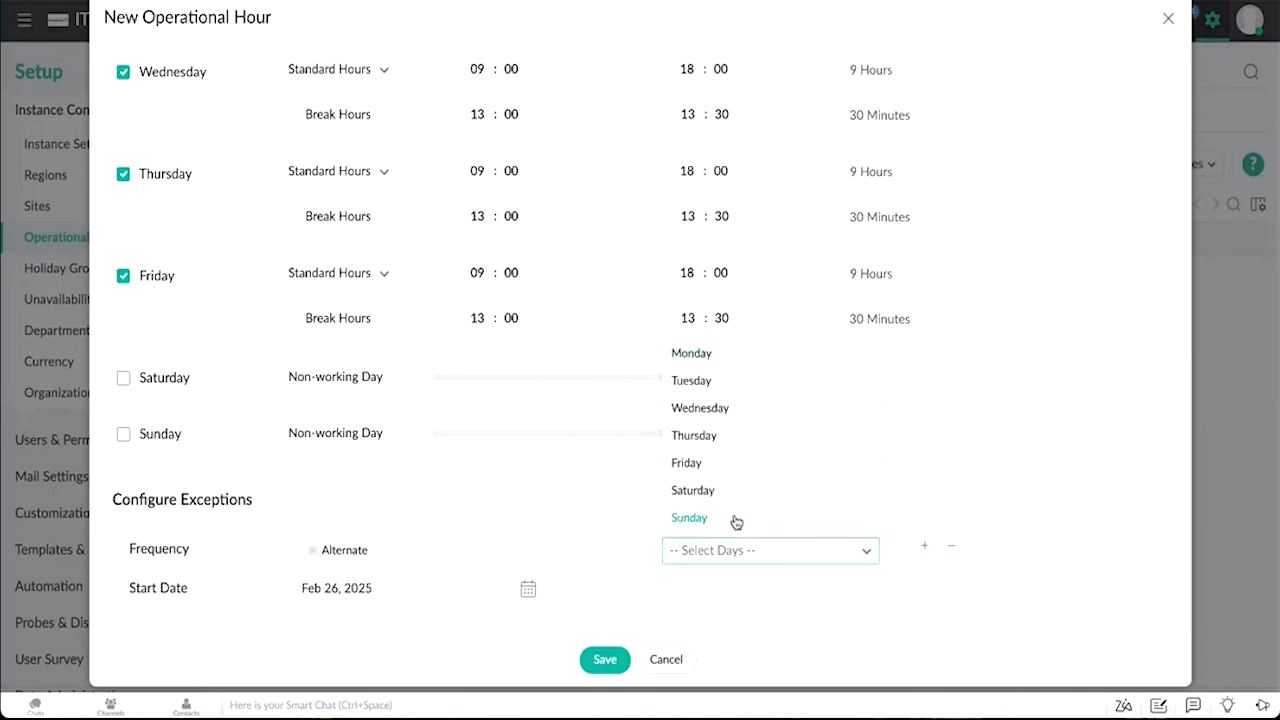
pyautogui.click(714, 495)
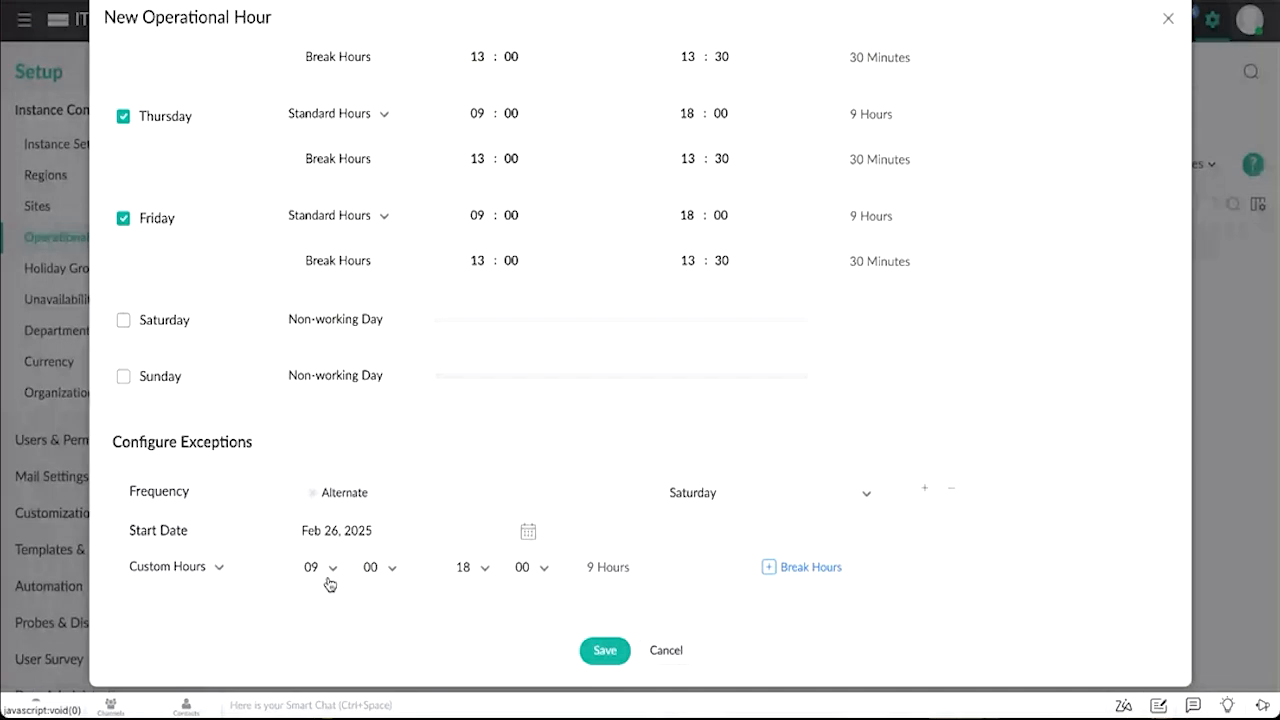
pyautogui.scroll(4, 330, 580)
pyautogui.click(1168, 20)
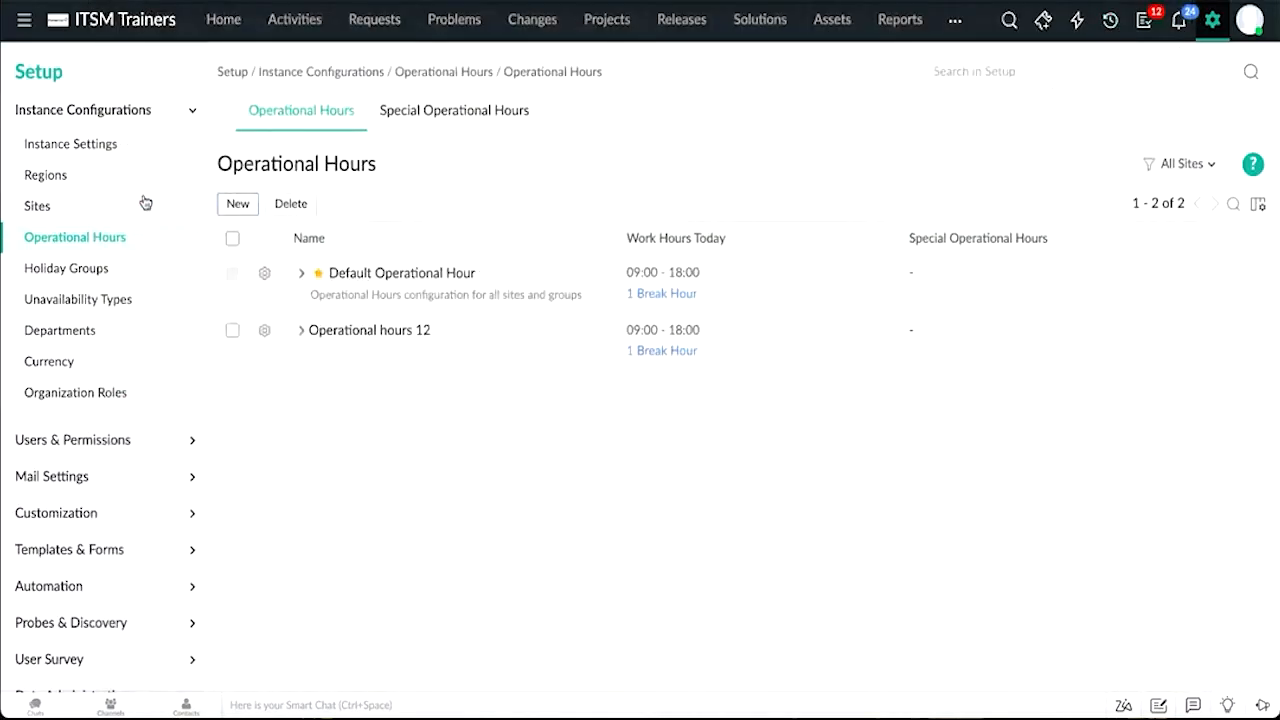
# Step: Open Holiday Groups, start a new holiday group and inspect the Site and Group choices for Applies to before closing it
pyautogui.click(106, 268)
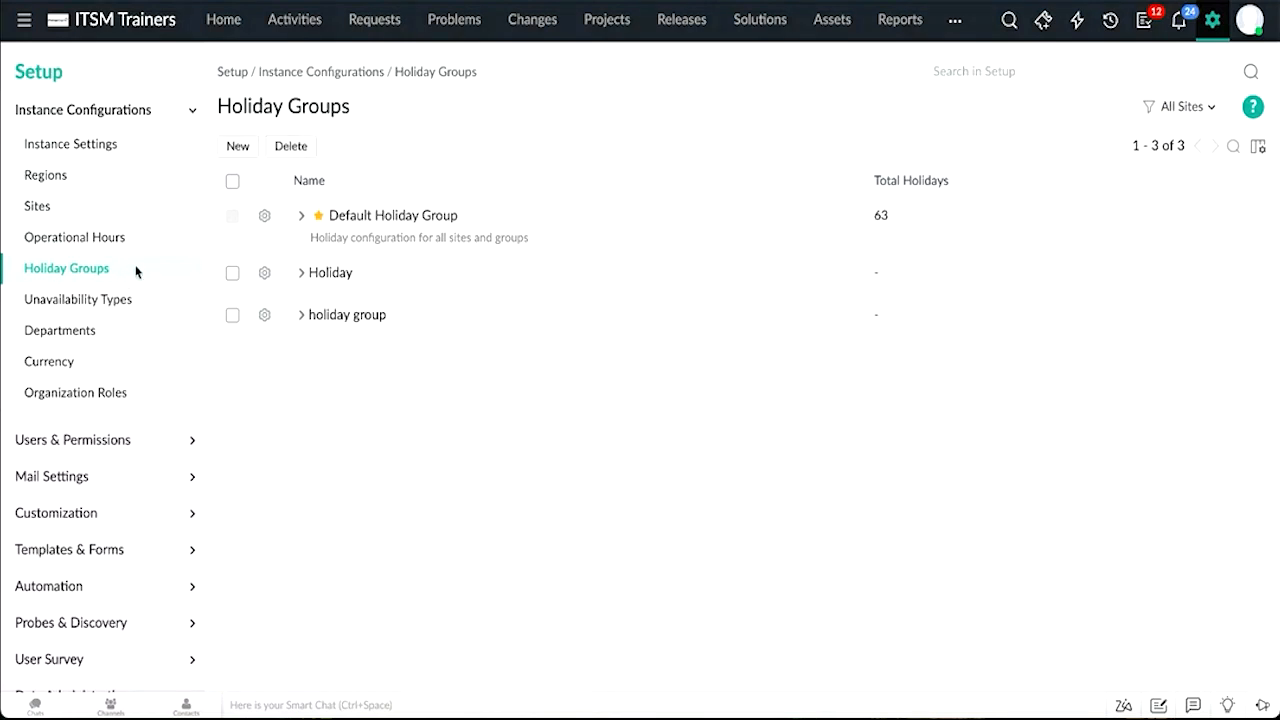
pyautogui.click(249, 149)
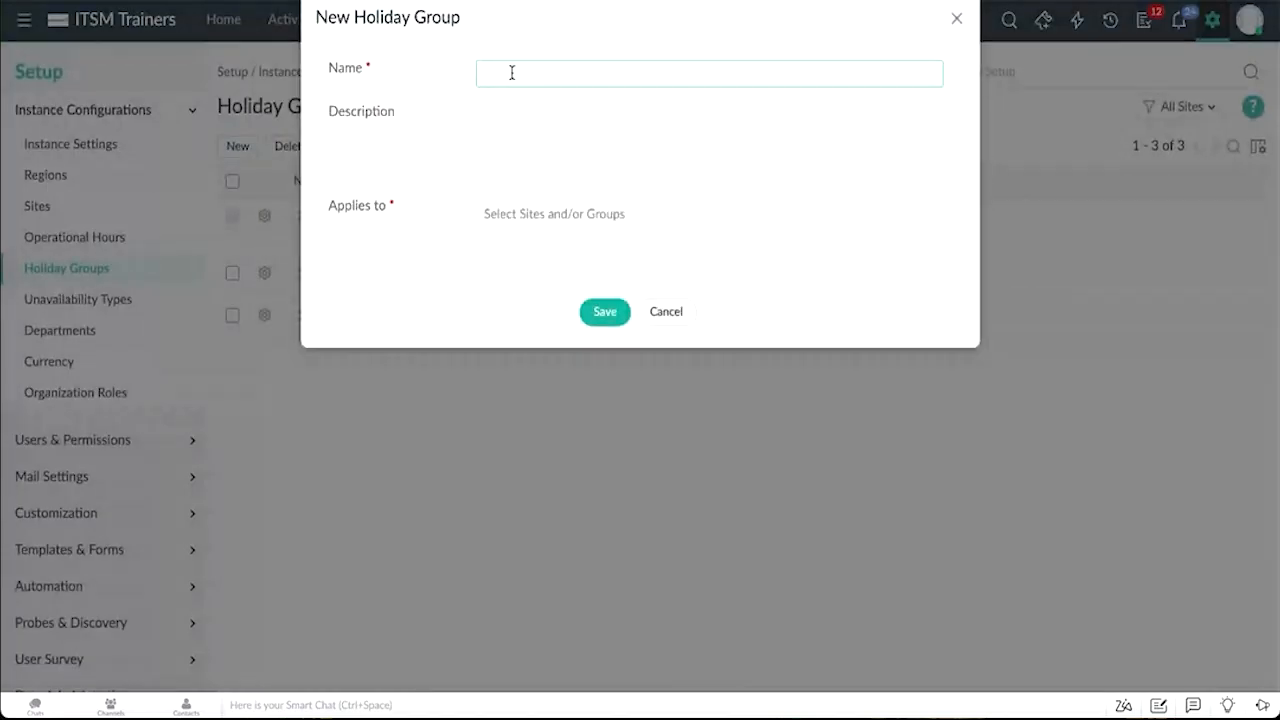
pyautogui.click(536, 218)
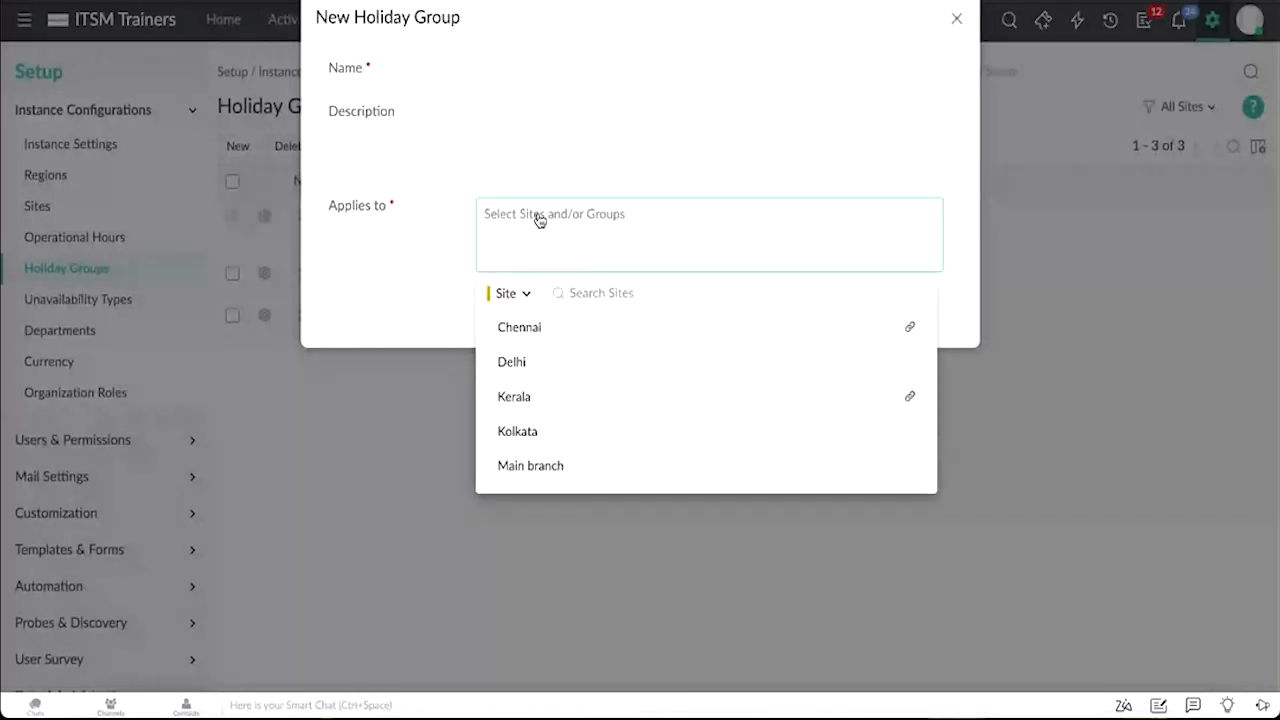
pyautogui.click(524, 294)
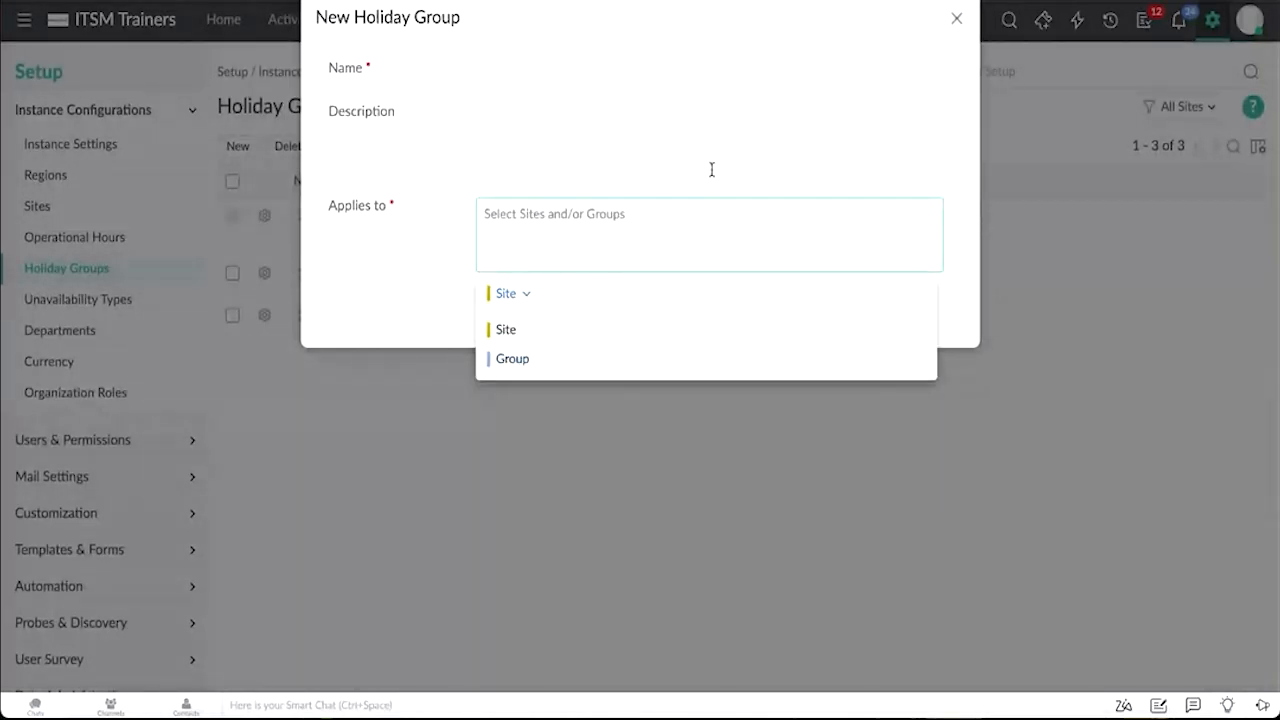
pyautogui.click(956, 19)
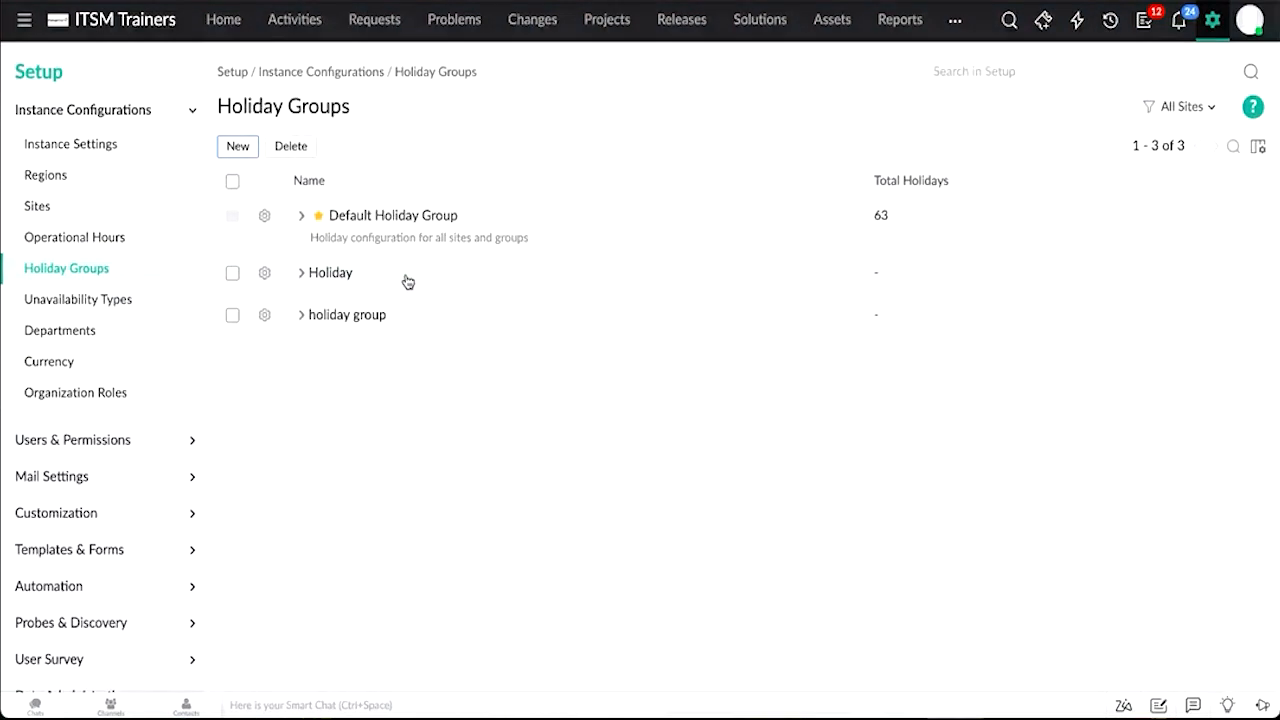
# Step: Expand the Holiday group and start a new holiday with Repeat Every Year ticked, then close the dialog
pyautogui.click(301, 273)
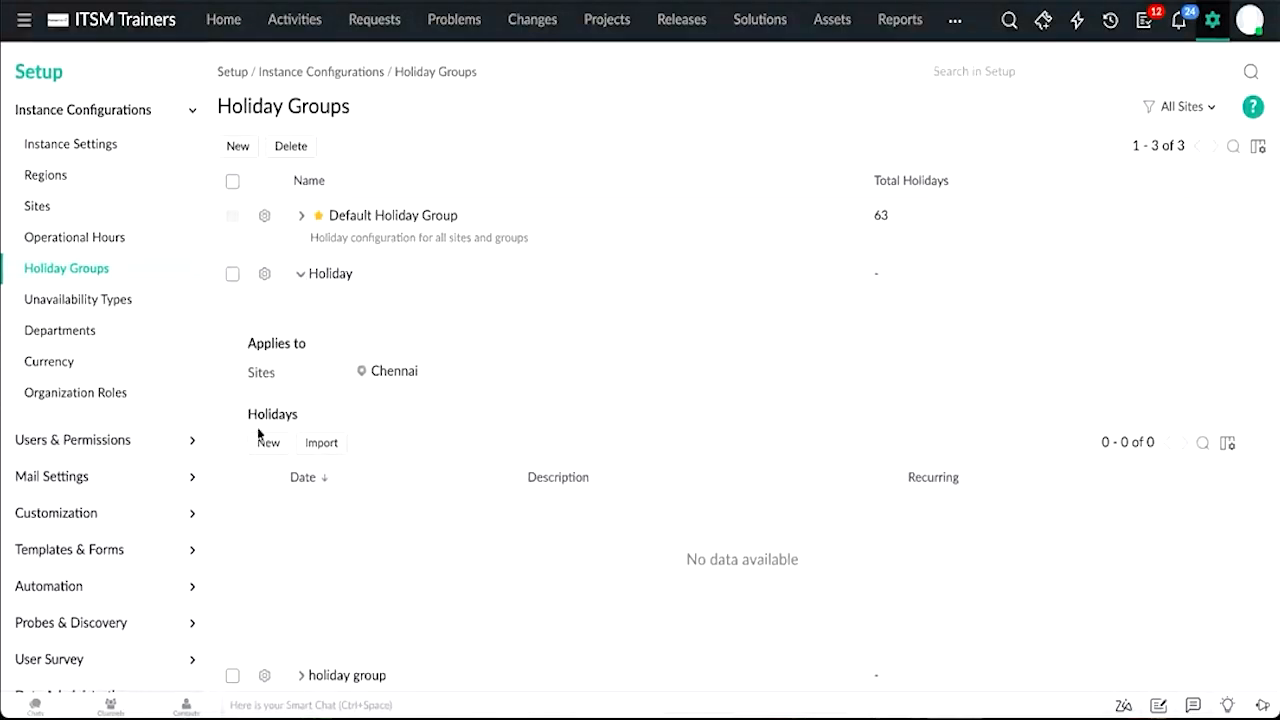
pyautogui.click(266, 442)
pyautogui.click(628, 69)
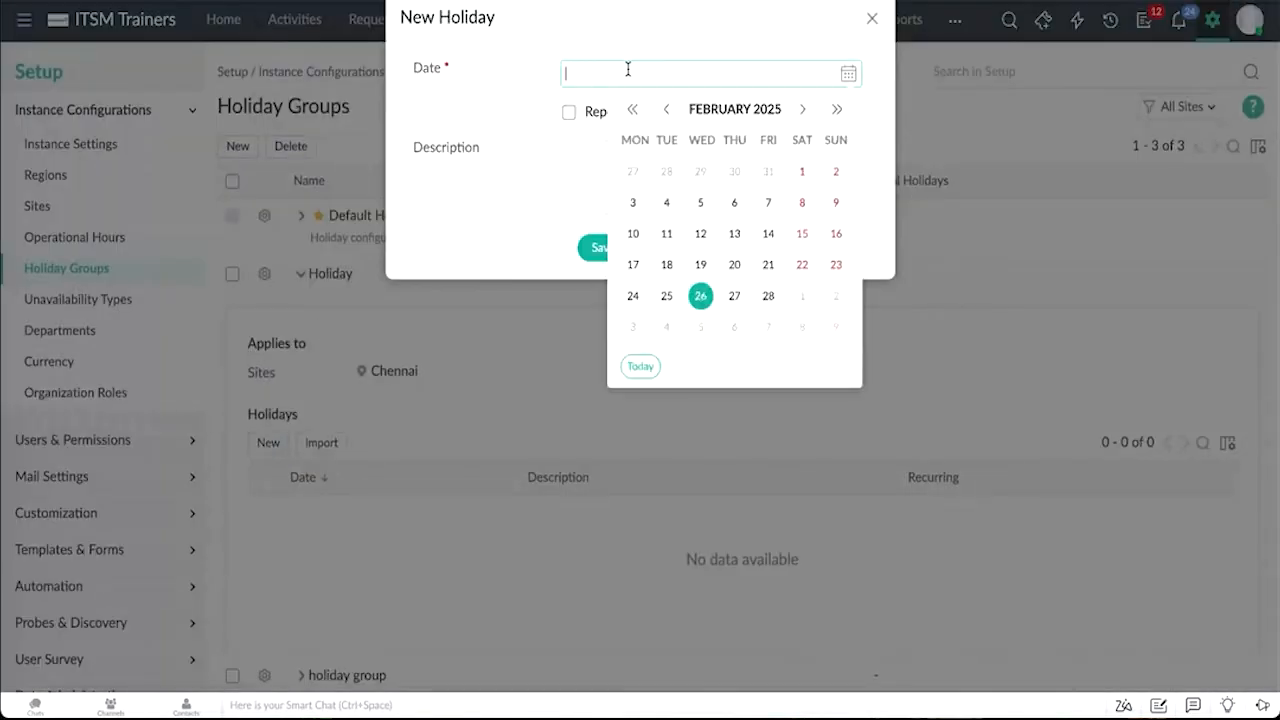
pyautogui.click(501, 119)
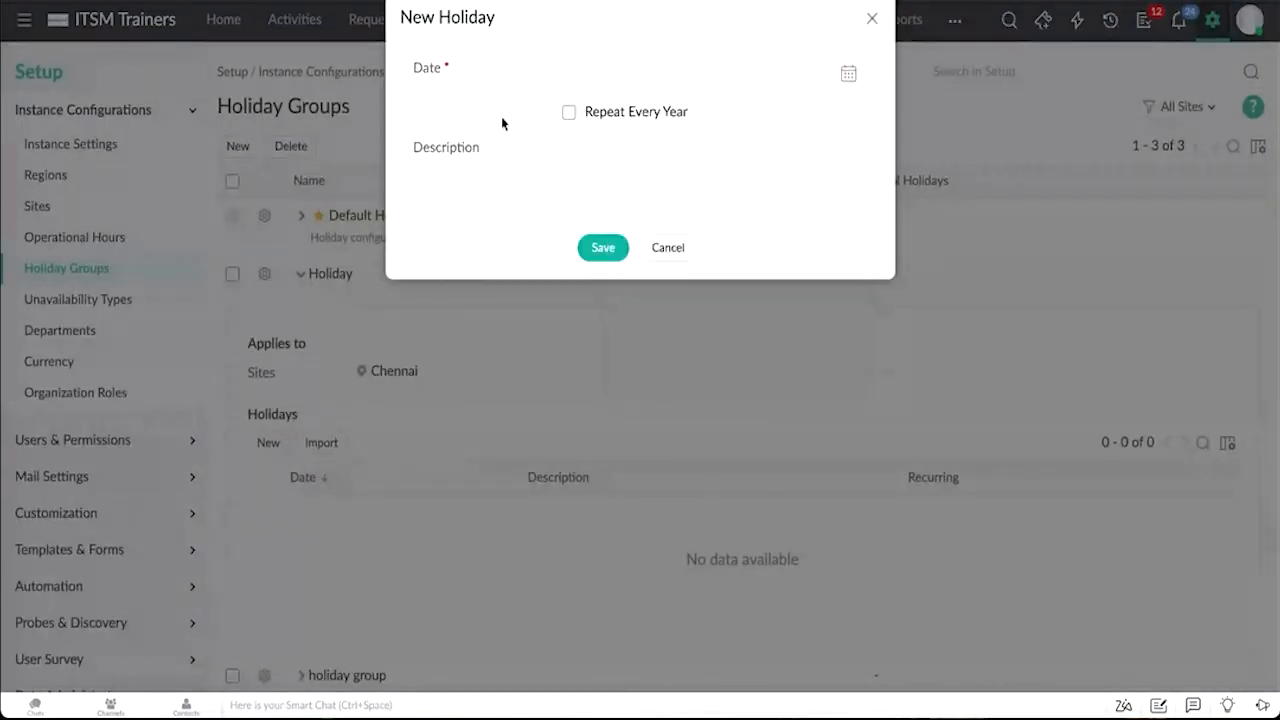
pyautogui.click(566, 116)
pyautogui.click(872, 18)
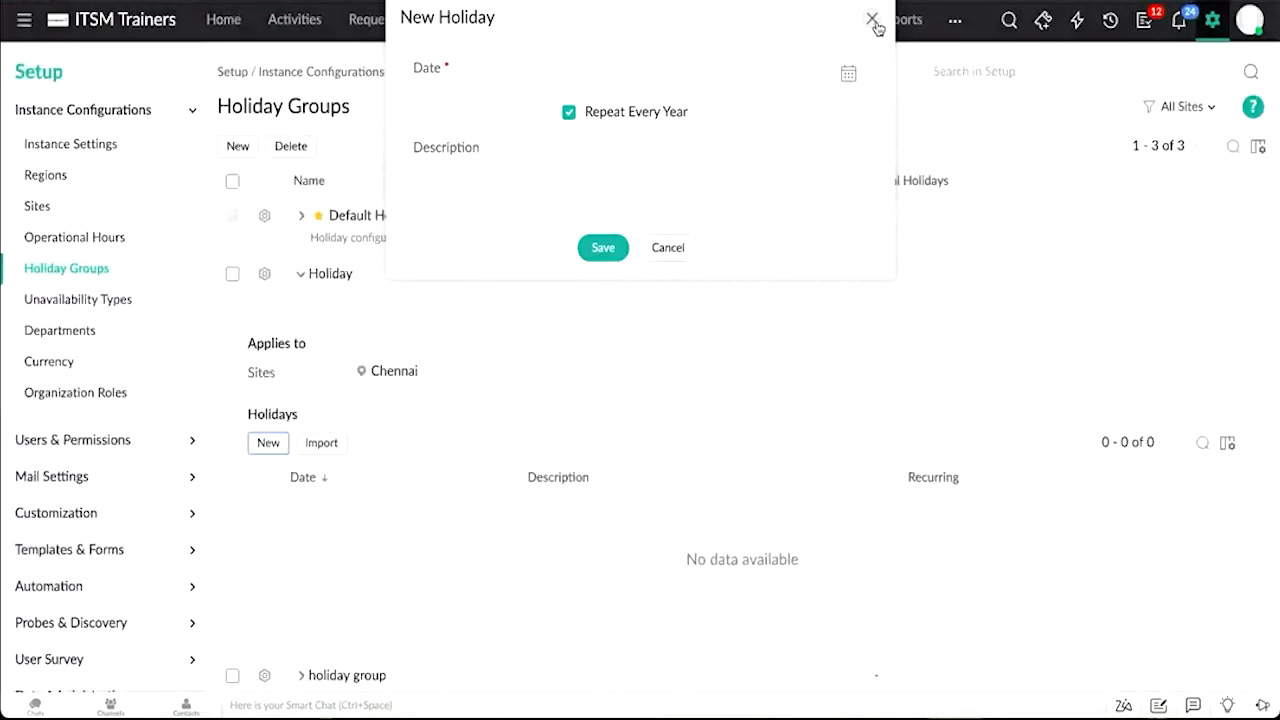
# Step: Open the import holidays dialog for the Holiday group and close it
pyautogui.click(322, 443)
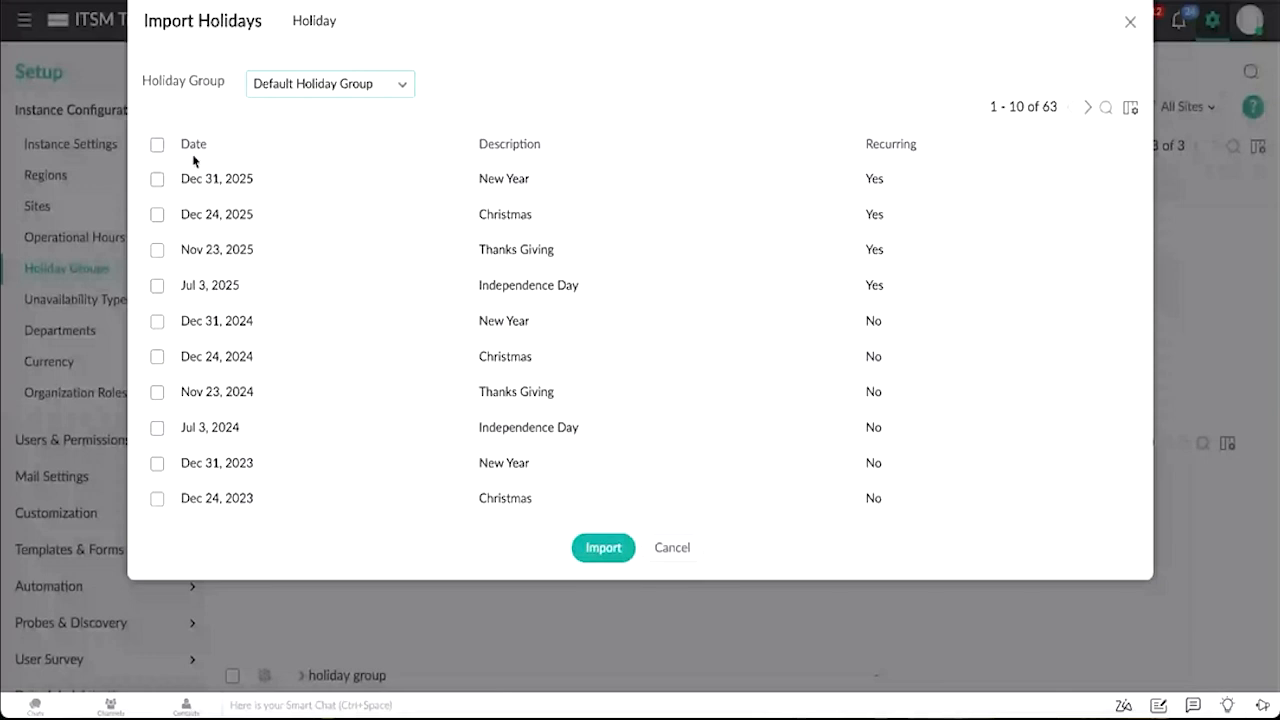
pyautogui.click(1127, 24)
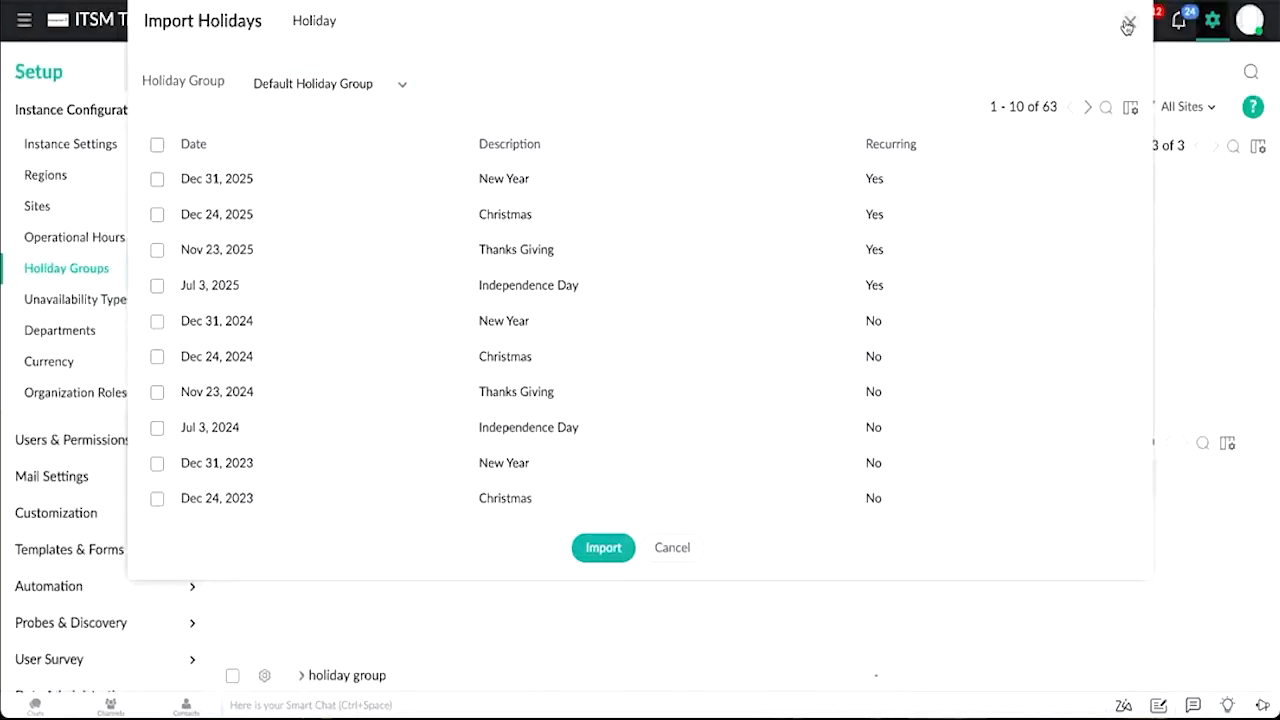
# Step: Open Departments, start a new department and view the Department Head choices
pyautogui.click(42, 340)
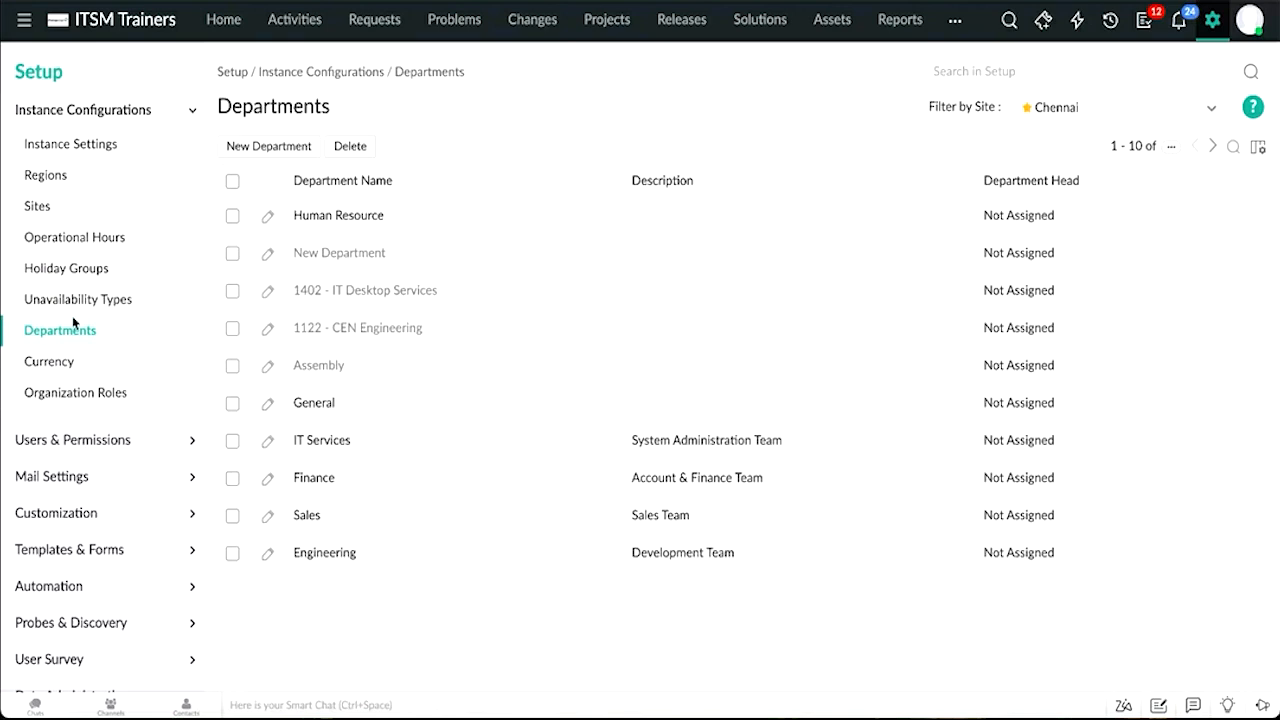
pyautogui.click(273, 147)
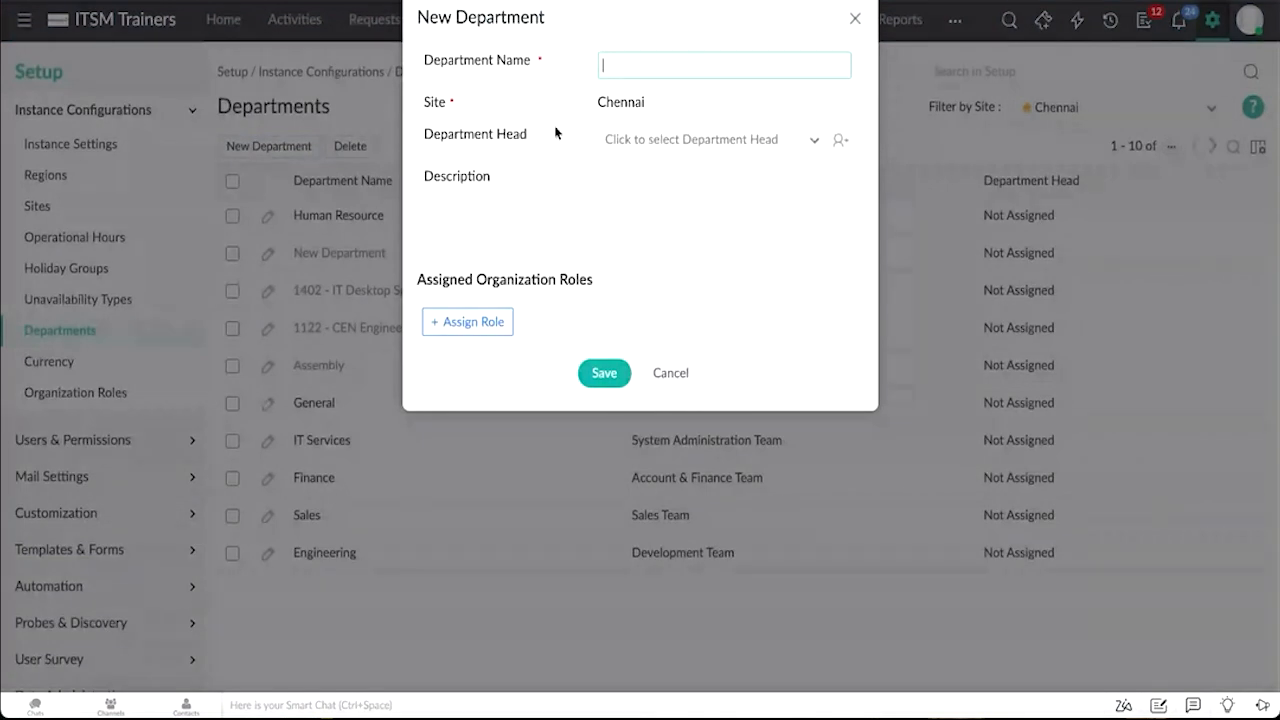
pyautogui.click(726, 139)
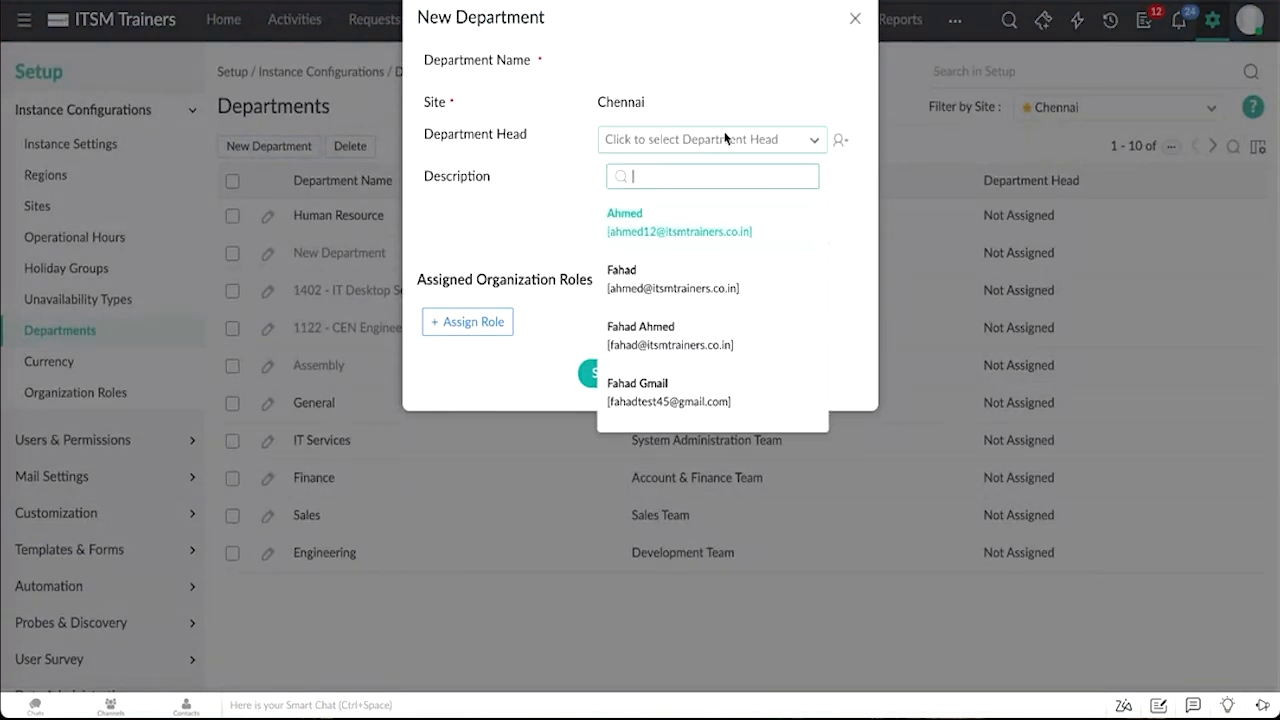
pyautogui.click(558, 194)
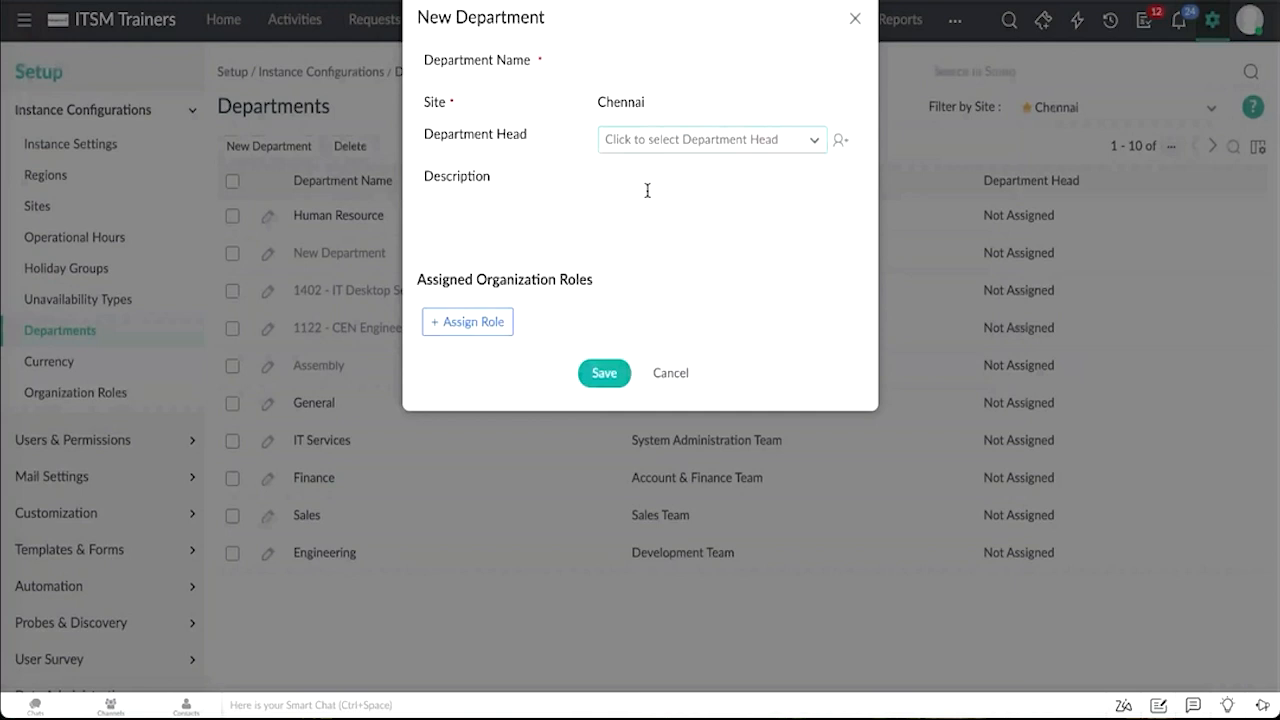
# Step: Add an organization role row and view the Role Name and User options, then close the New Department dialog
pyautogui.click(493, 320)
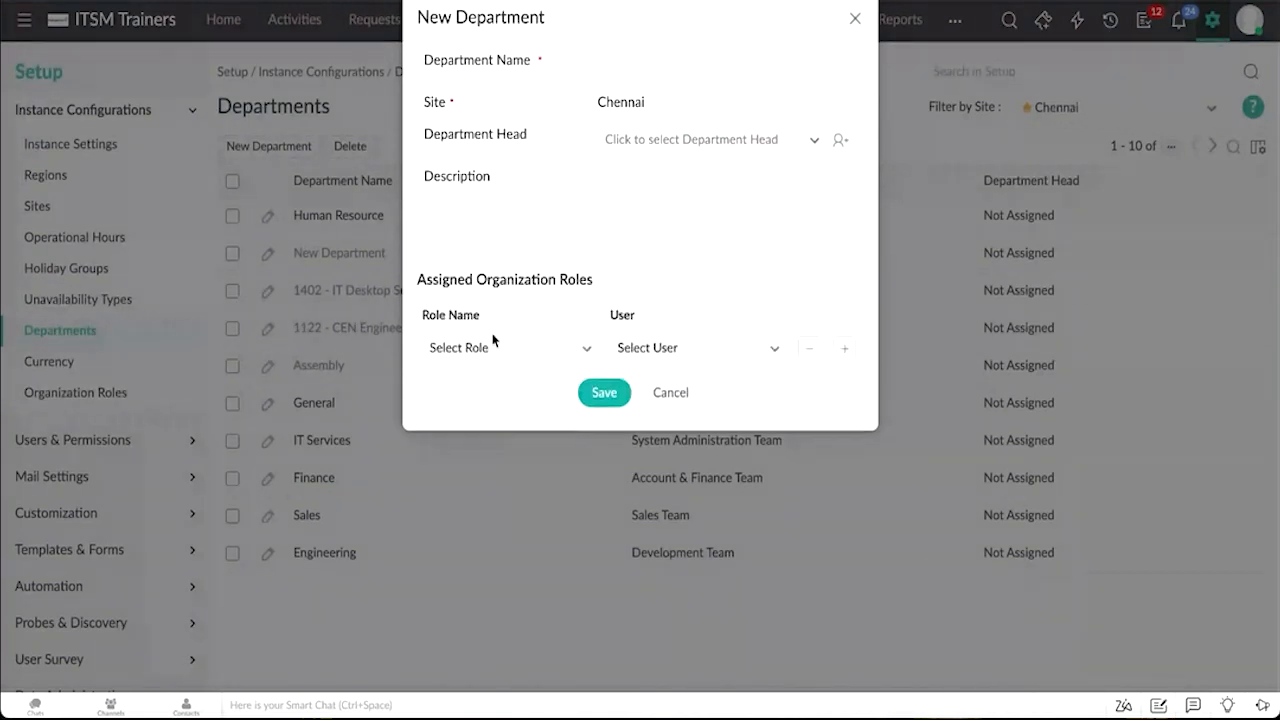
pyautogui.click(483, 350)
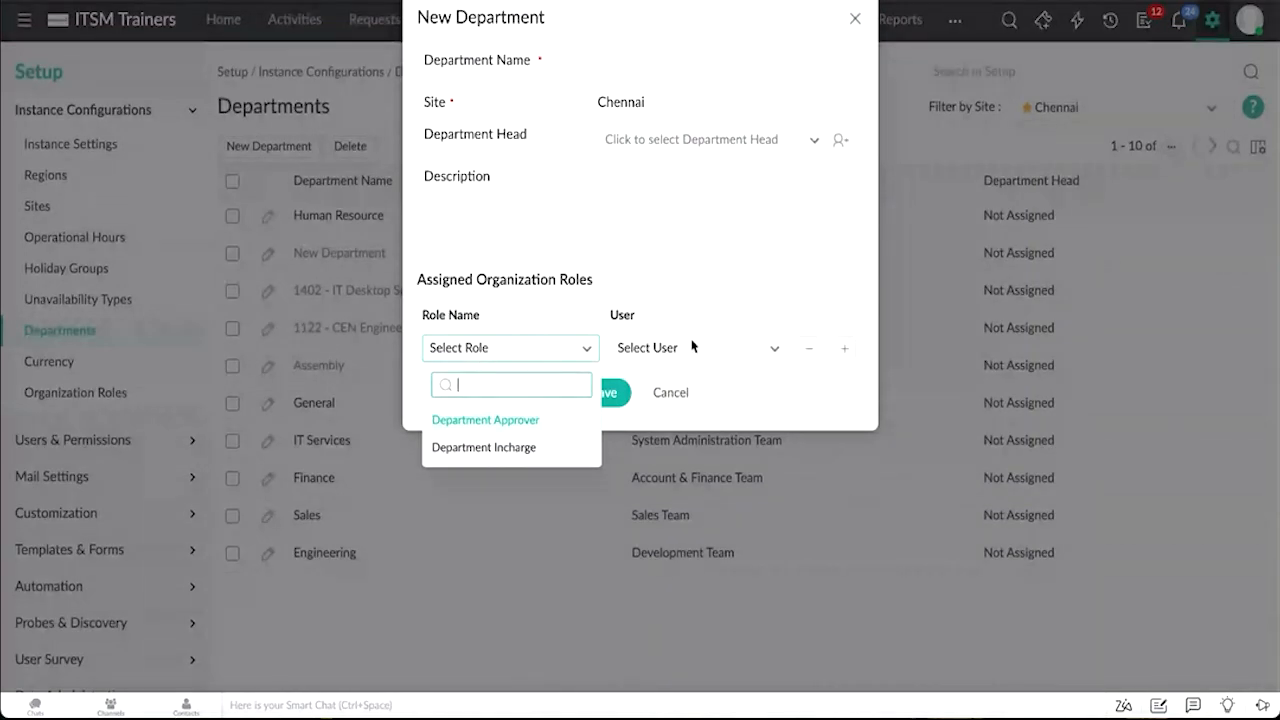
pyautogui.click(716, 352)
pyautogui.click(716, 352)
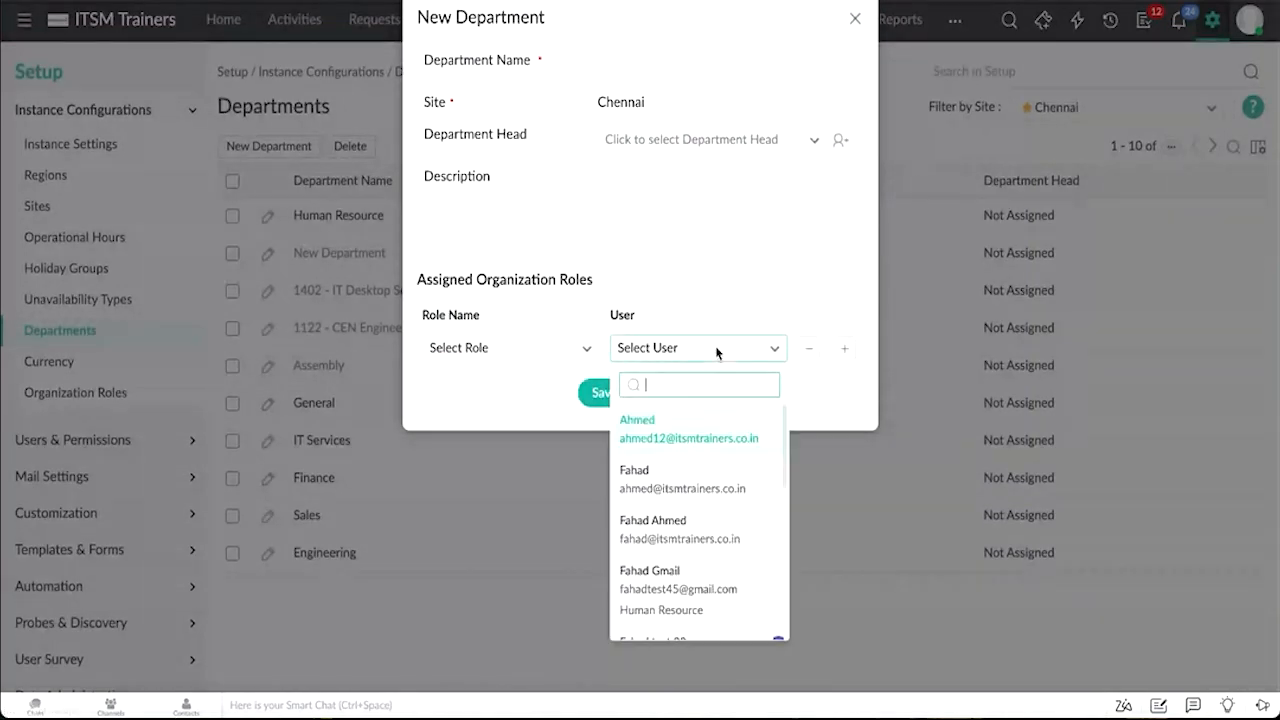
pyautogui.click(703, 296)
pyautogui.click(855, 19)
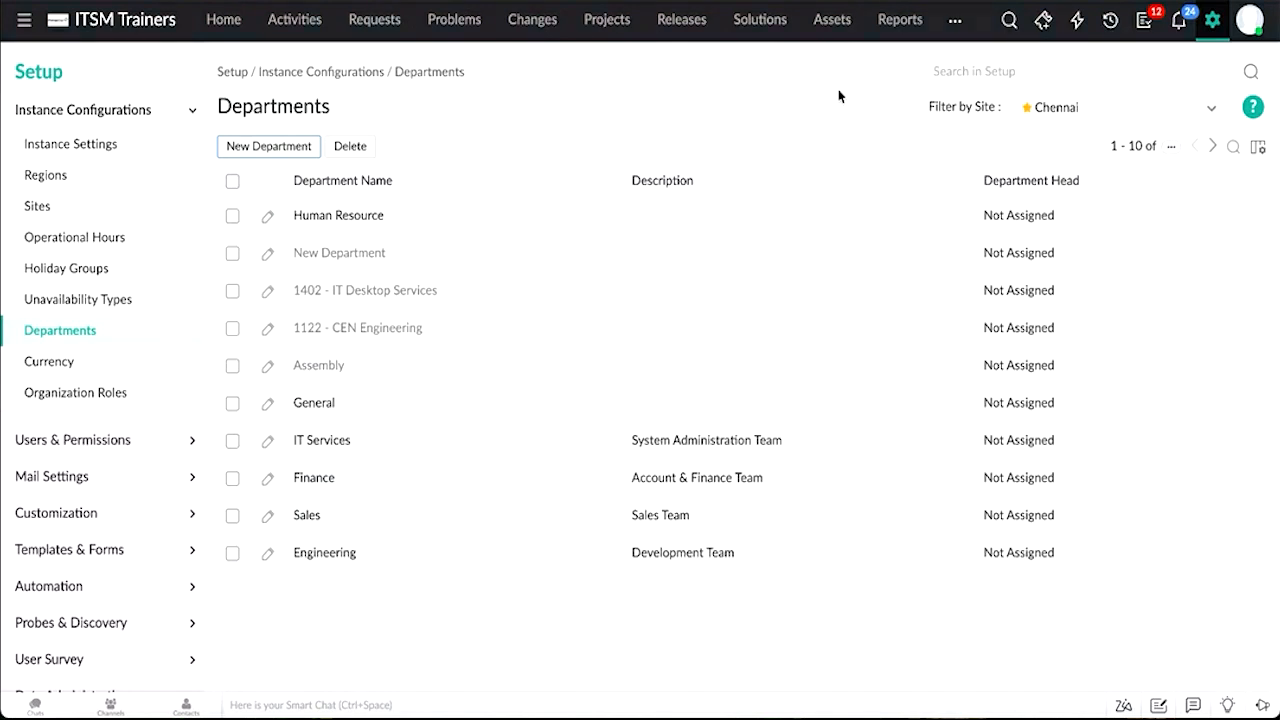
# Step: Open Organization Roles and view the General Manager and COO organization-level roles
pyautogui.click(138, 401)
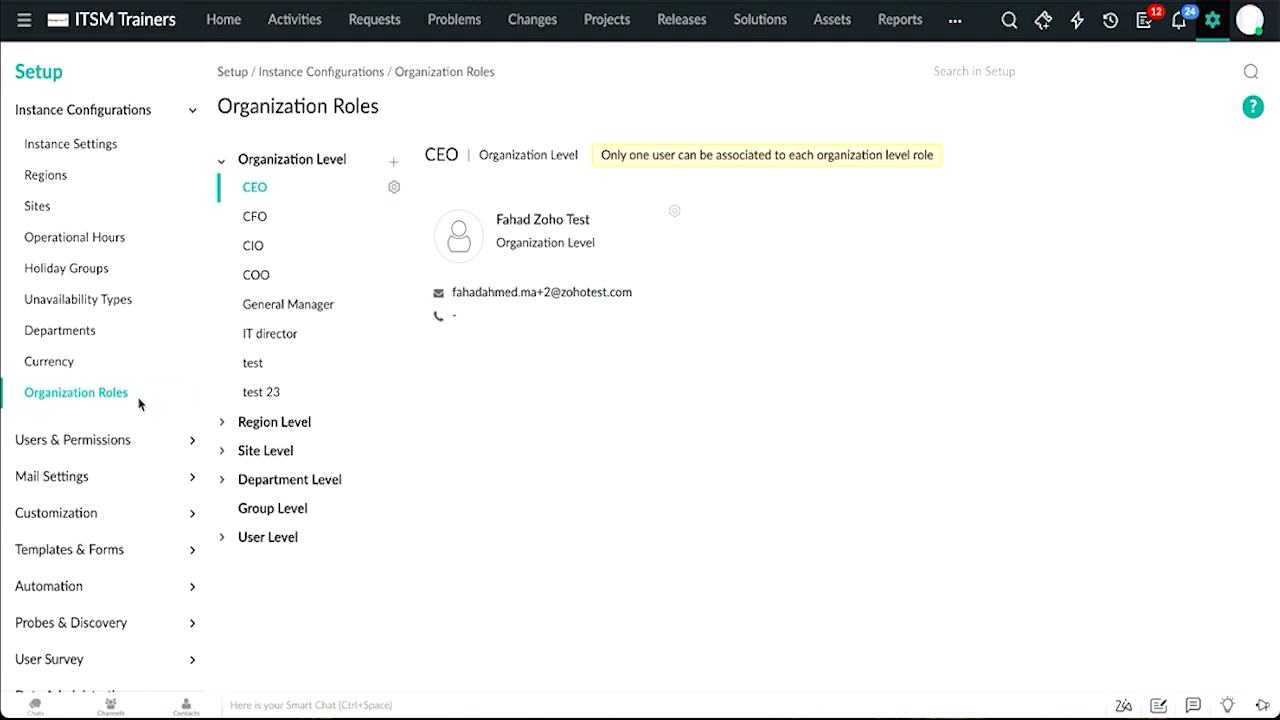
pyautogui.click(298, 312)
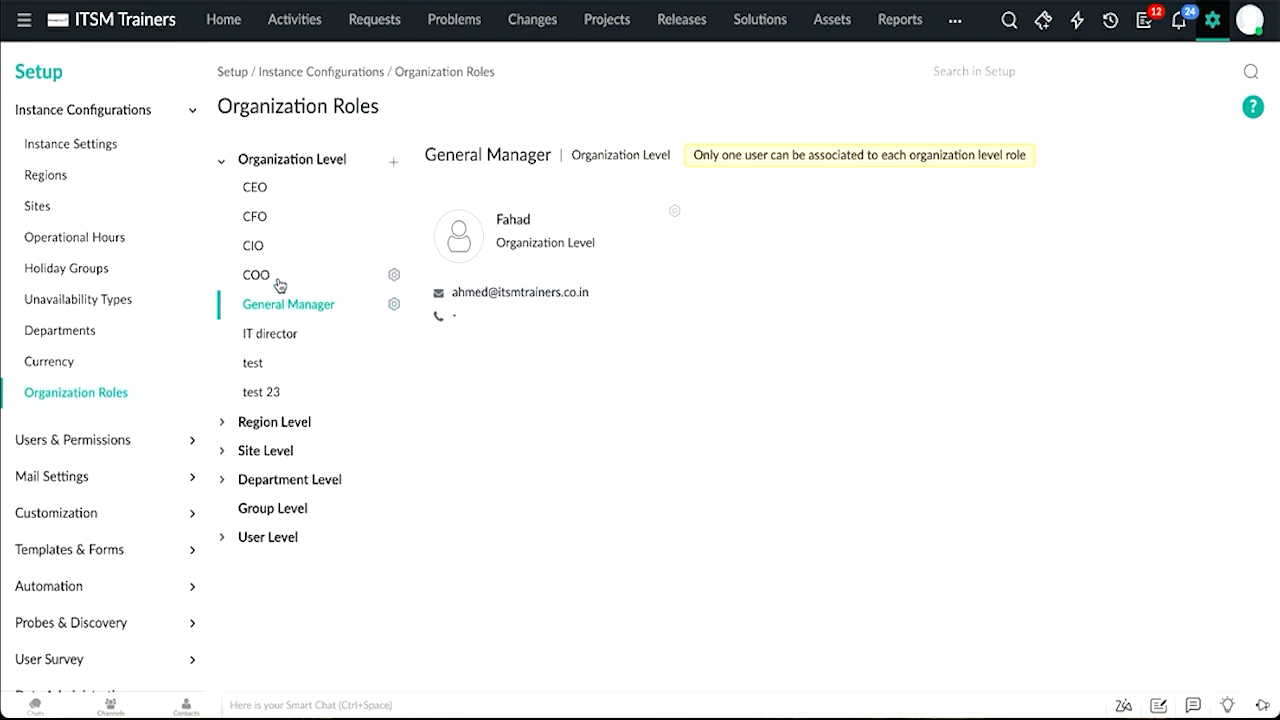
pyautogui.click(274, 276)
# Step: Open the user association for the COO role, view the selectable users, and close it
pyautogui.click(551, 230)
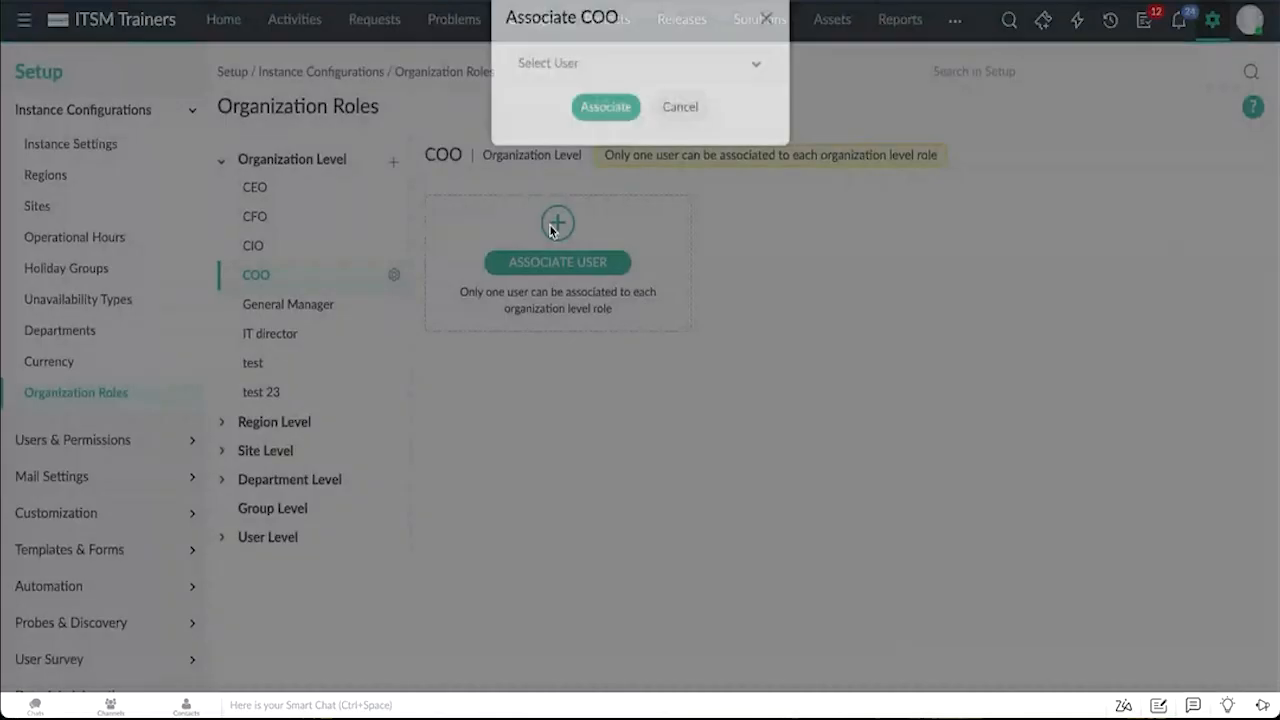
pyautogui.click(603, 62)
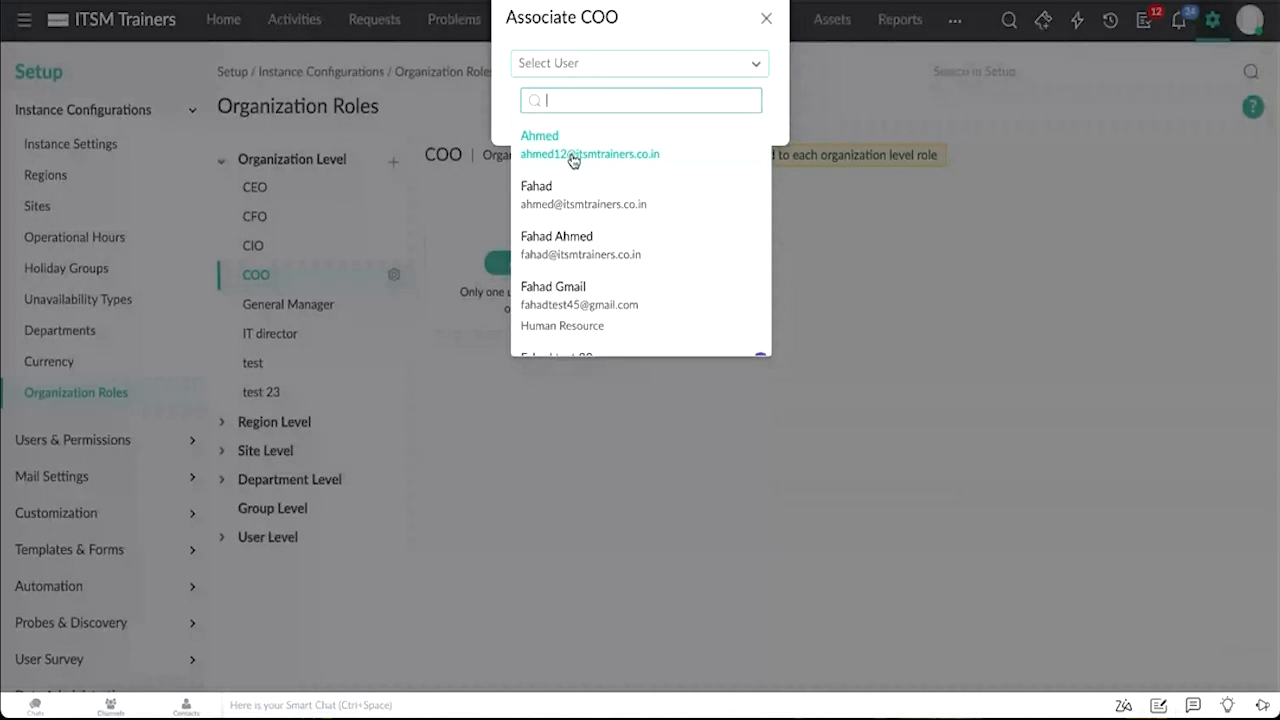
pyautogui.click(765, 18)
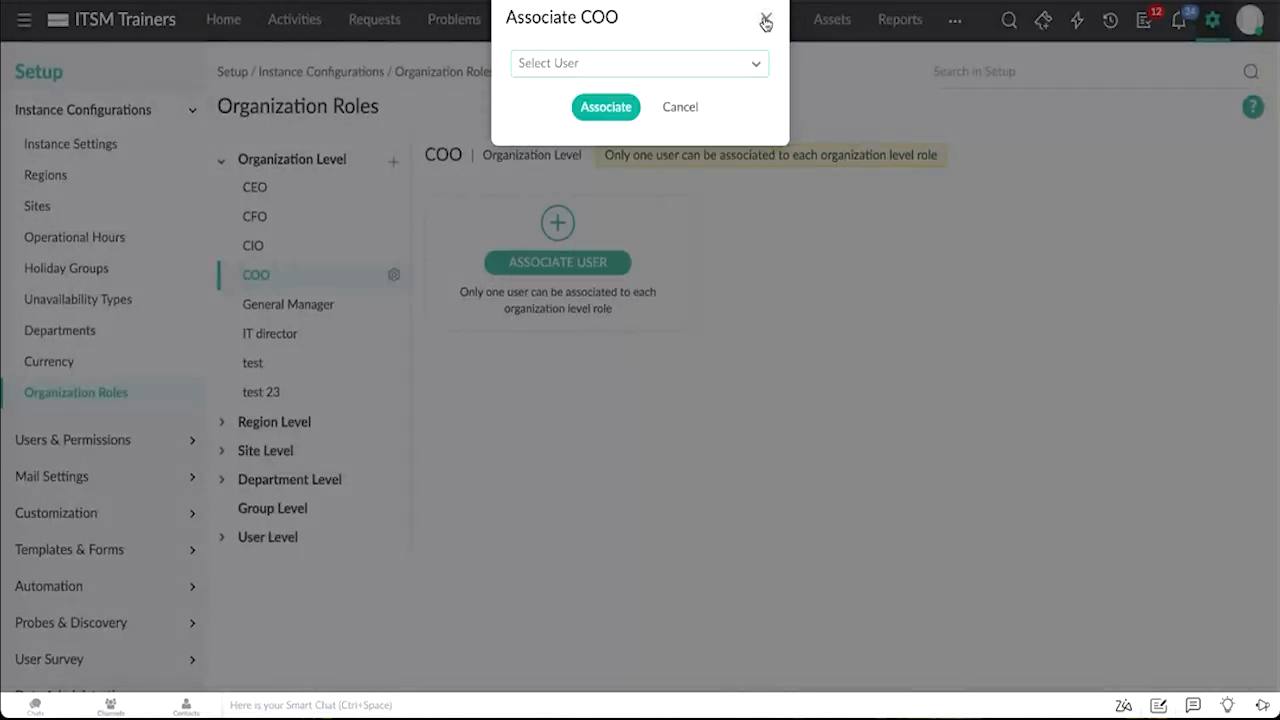
pyautogui.click(765, 18)
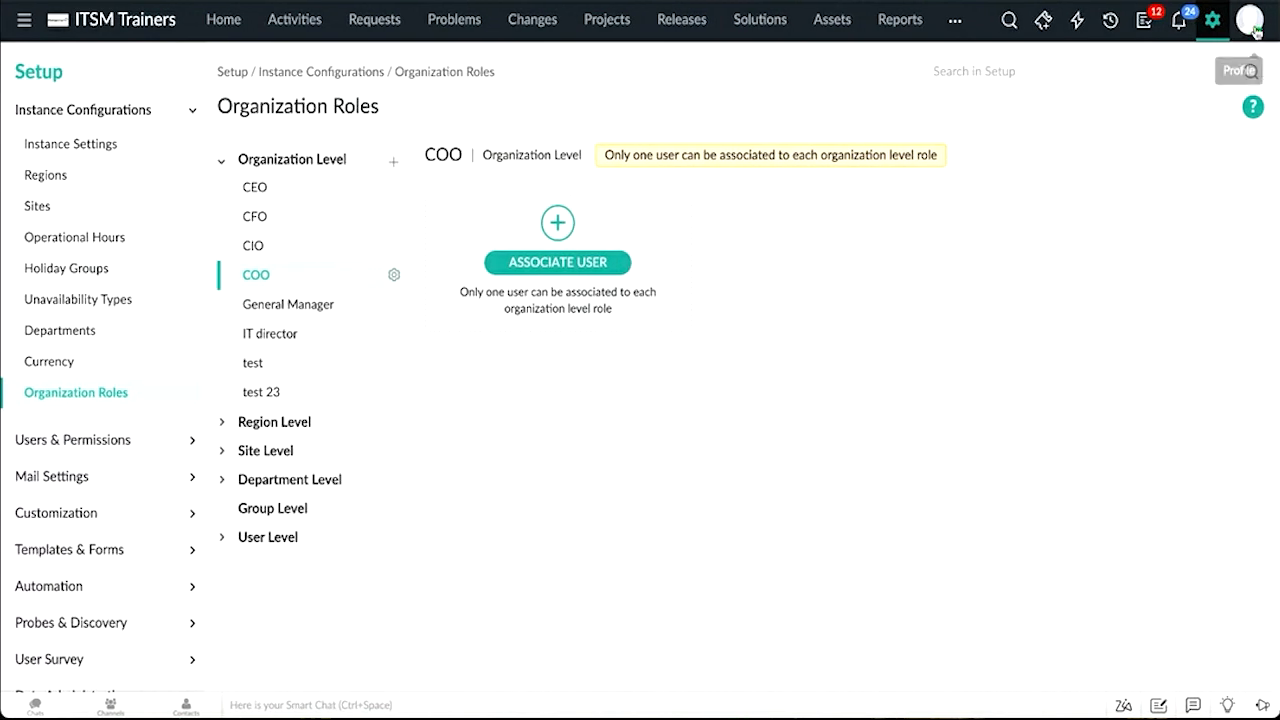
# Step: Go to Users under Users & Permissions and start a new requester
pyautogui.click(1188, 24)
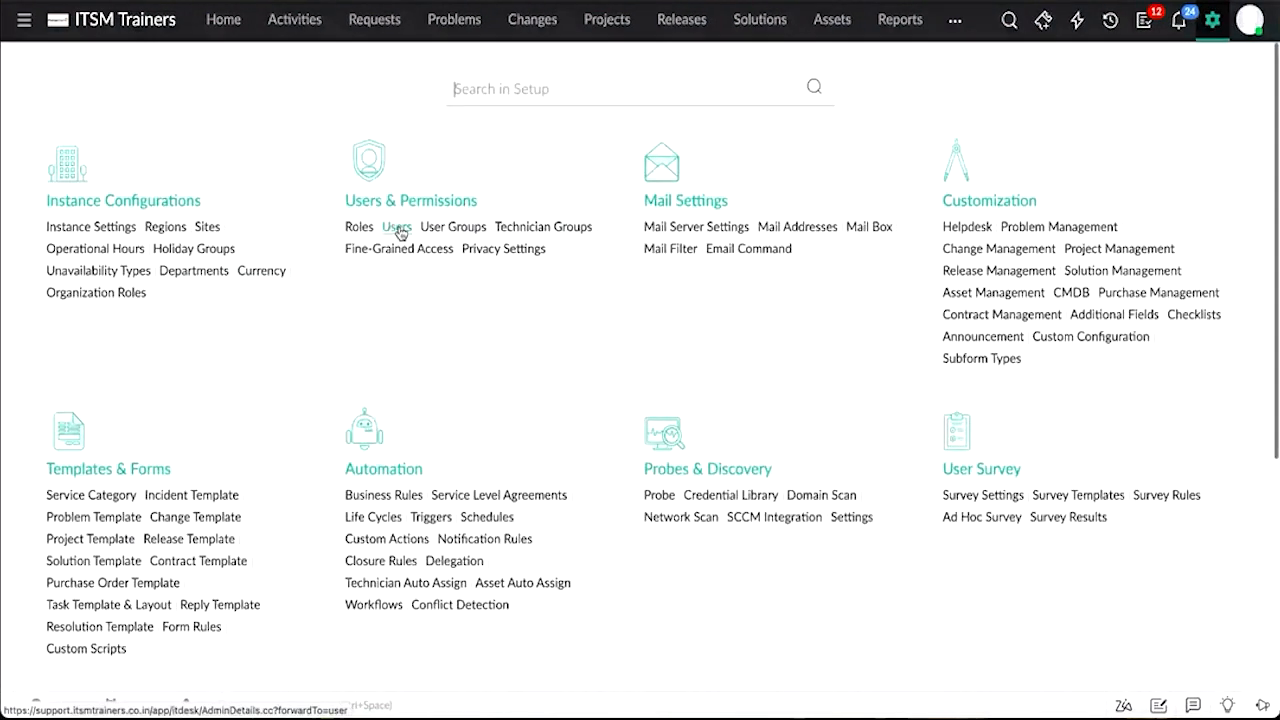
pyautogui.click(399, 230)
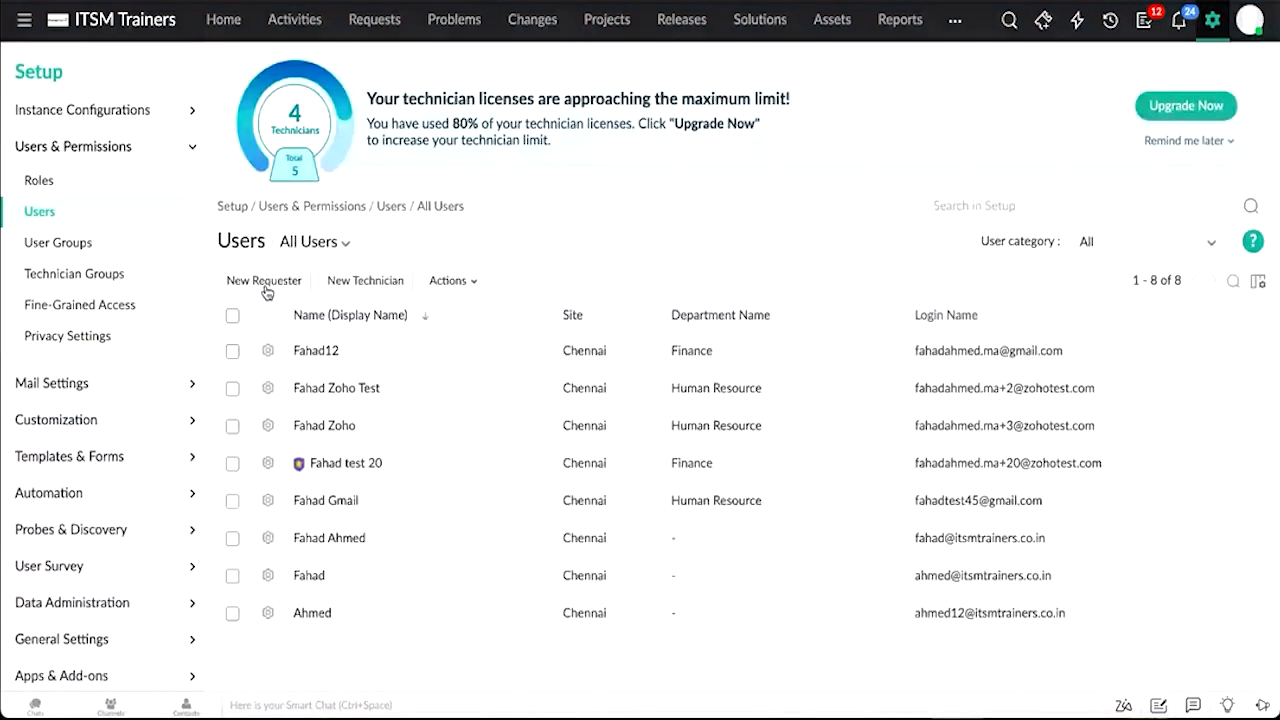
pyautogui.click(264, 283)
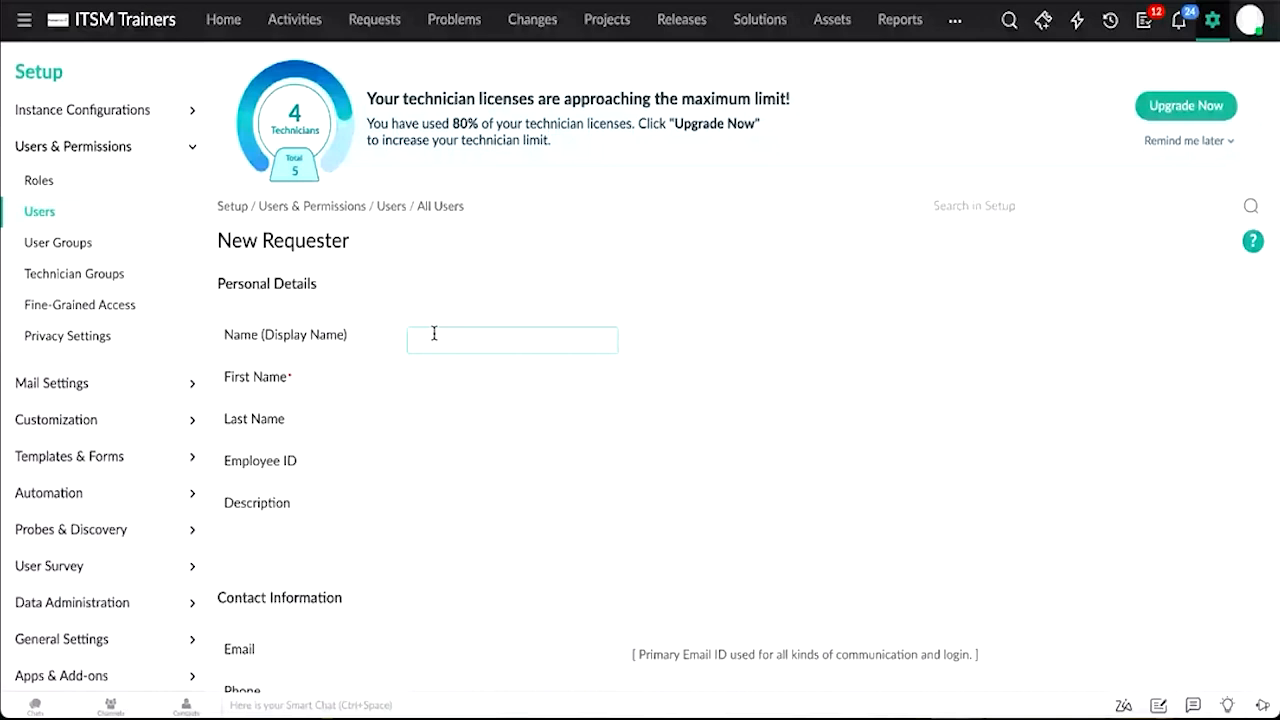
# Step: Enter the new requester's display name and first name, and fill in the requester's e-mail address
pyautogui.click(434, 334)
pyautogui.write('Fahad')
pyautogui.click(474, 375)
pyautogui.write('Fahad')
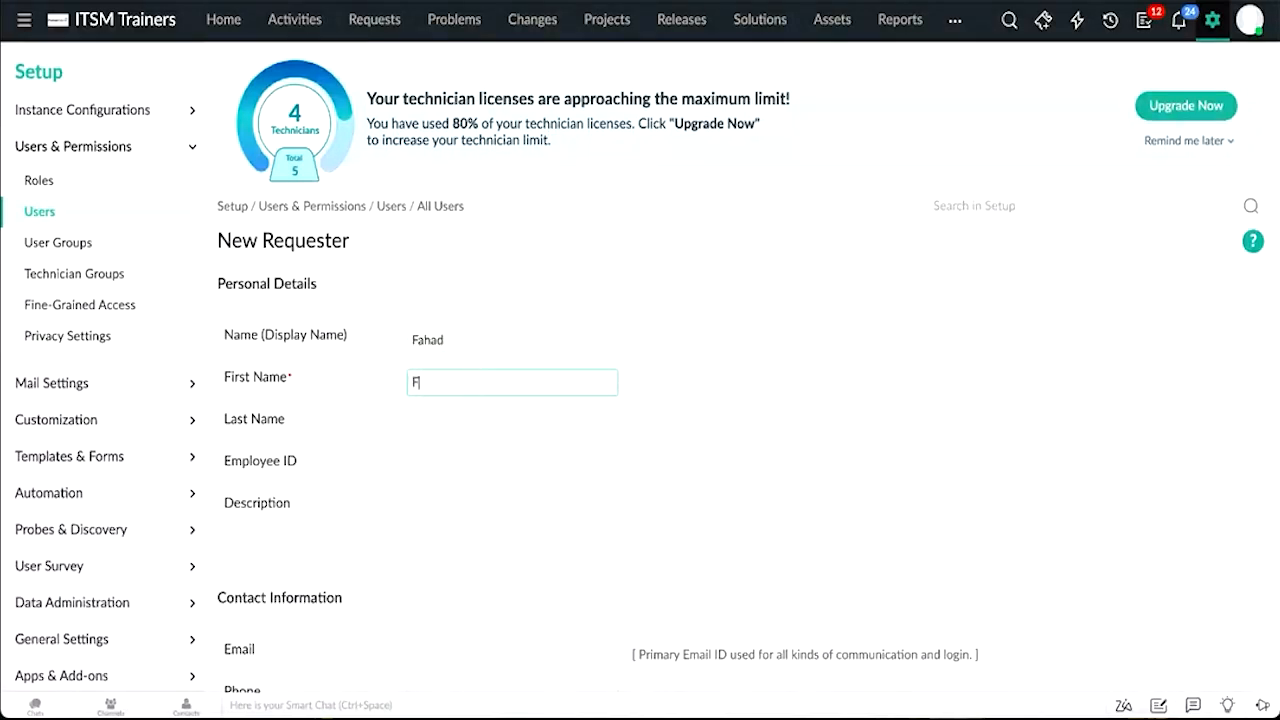
pyautogui.scroll(-1, 480, 412)
pyautogui.click(461, 451)
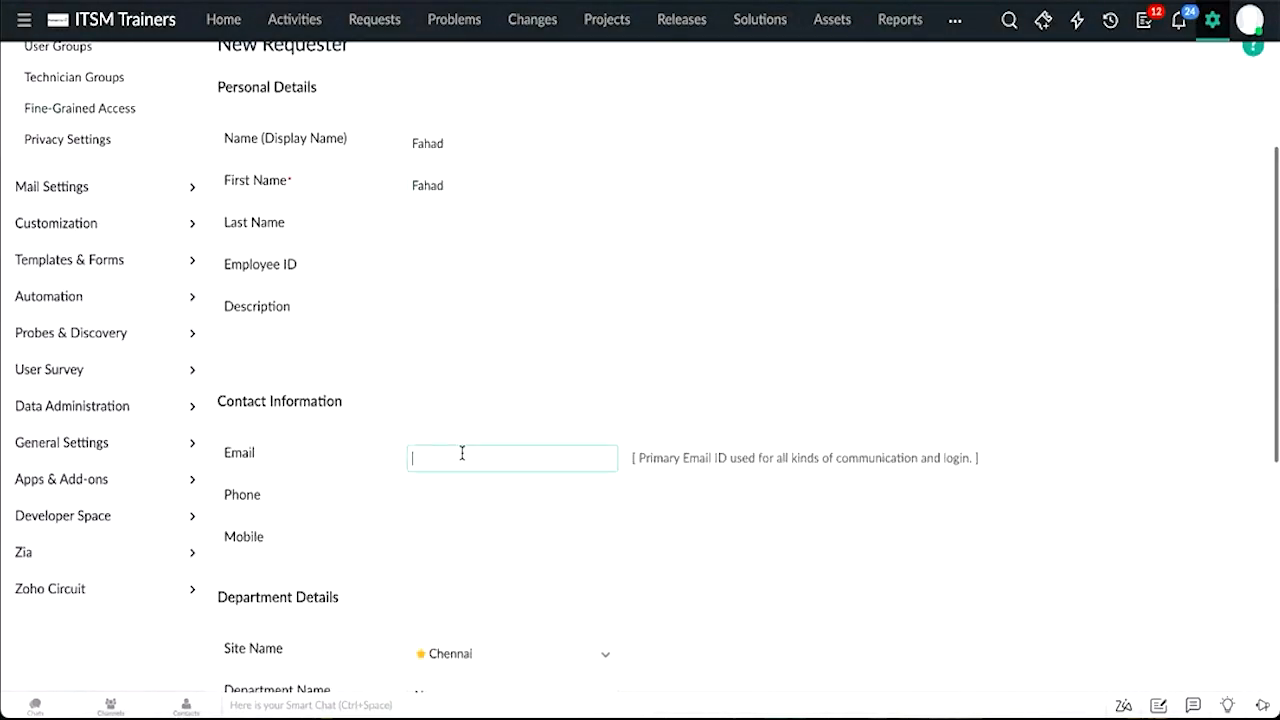
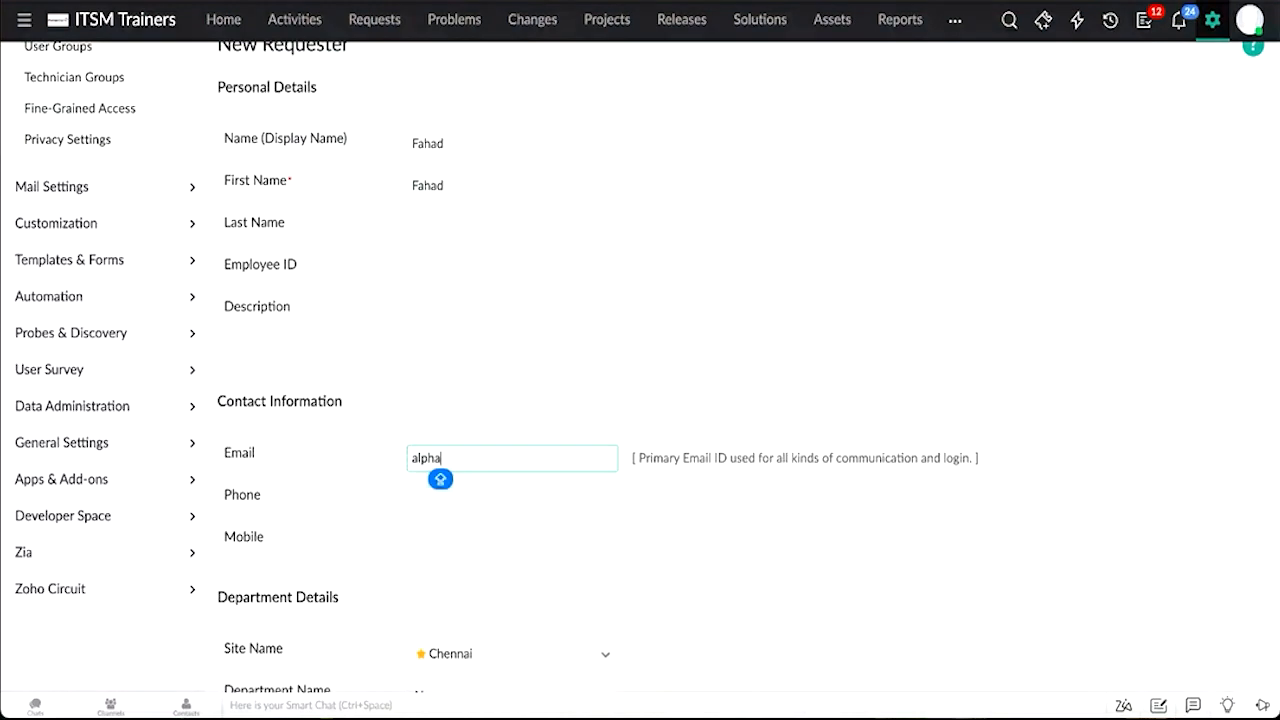
# Step: Enable Self-Service Login for the requester, keeping visibility to only their own requests, and save the requester
pyautogui.scroll(-5, 646, 366)
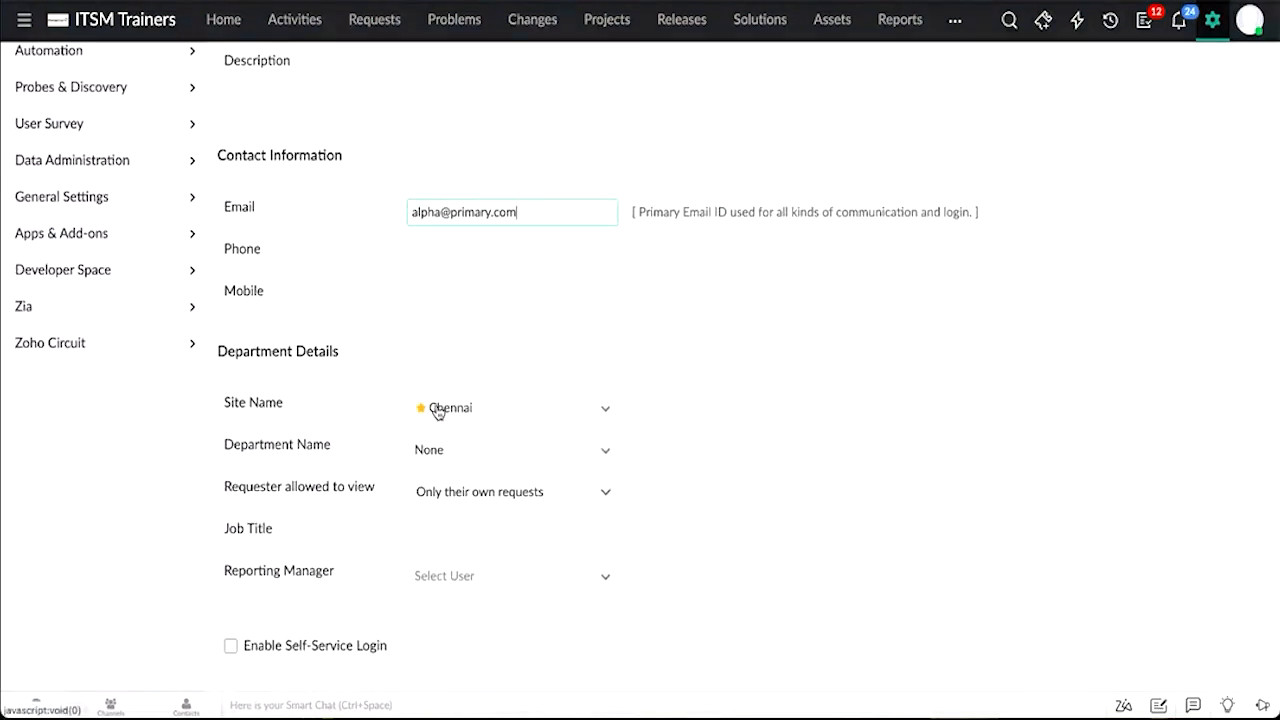
pyautogui.click(440, 489)
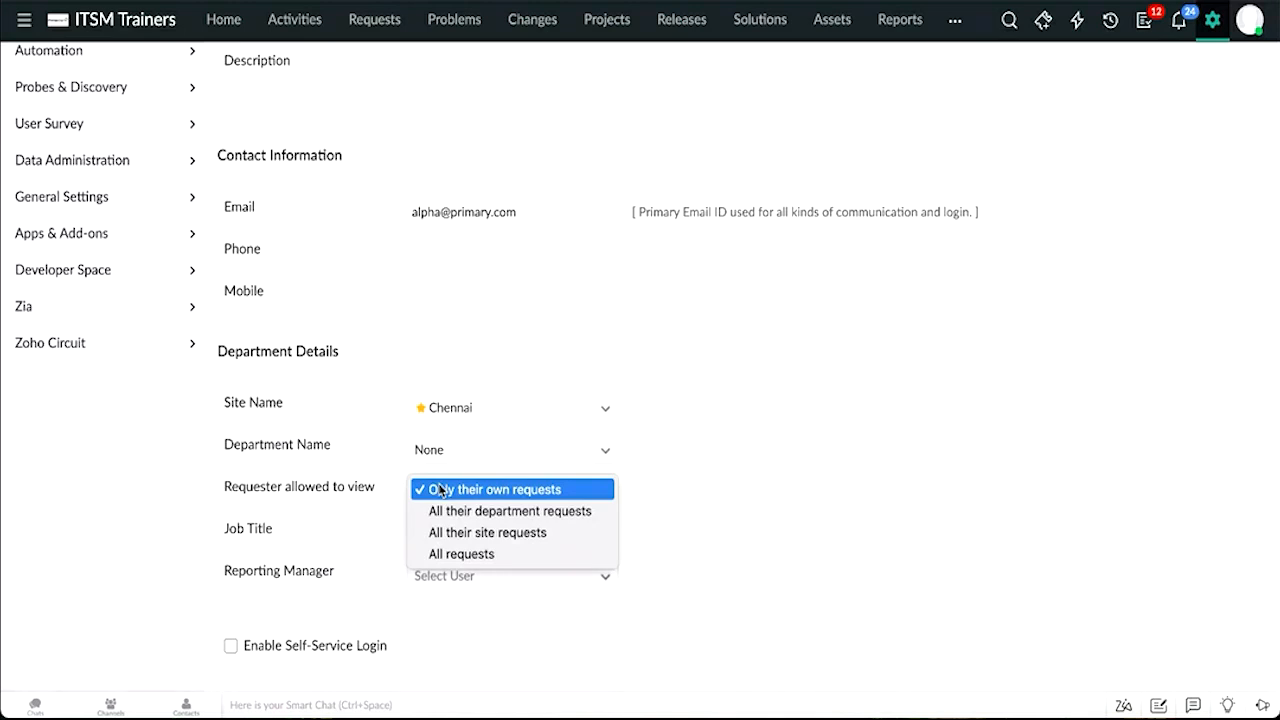
pyautogui.click(759, 490)
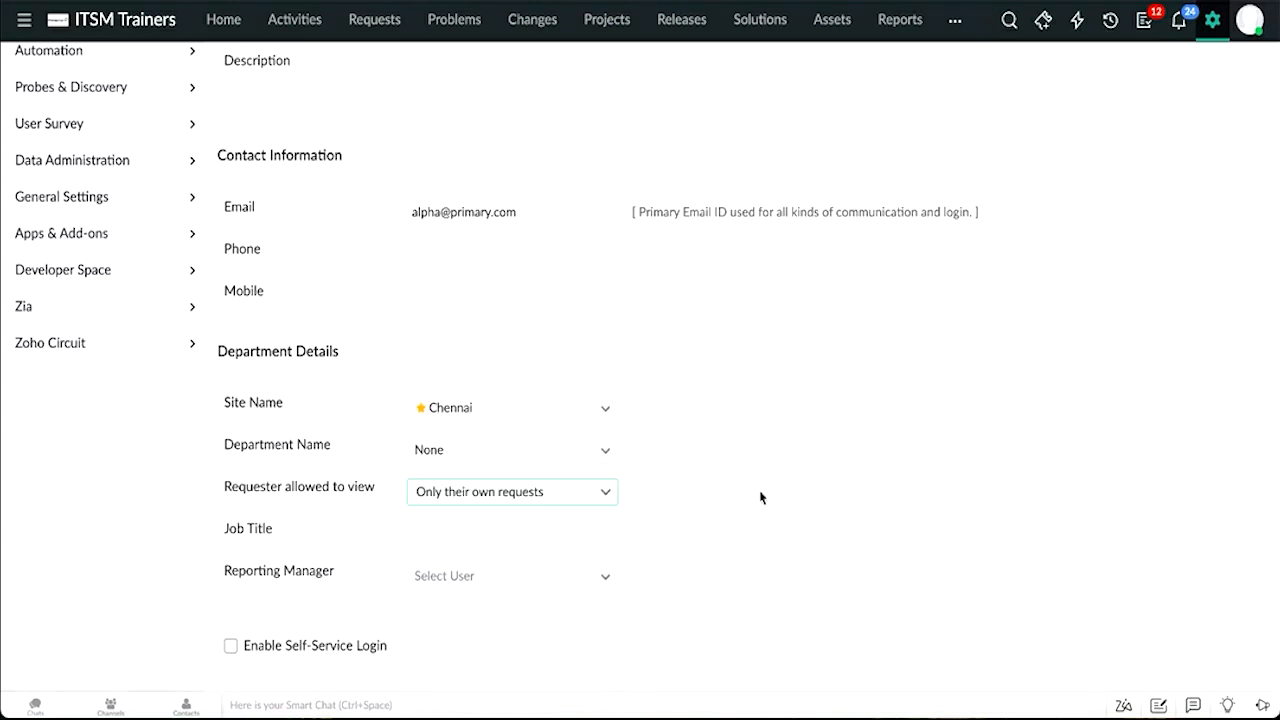
pyautogui.scroll(-1, 720, 500)
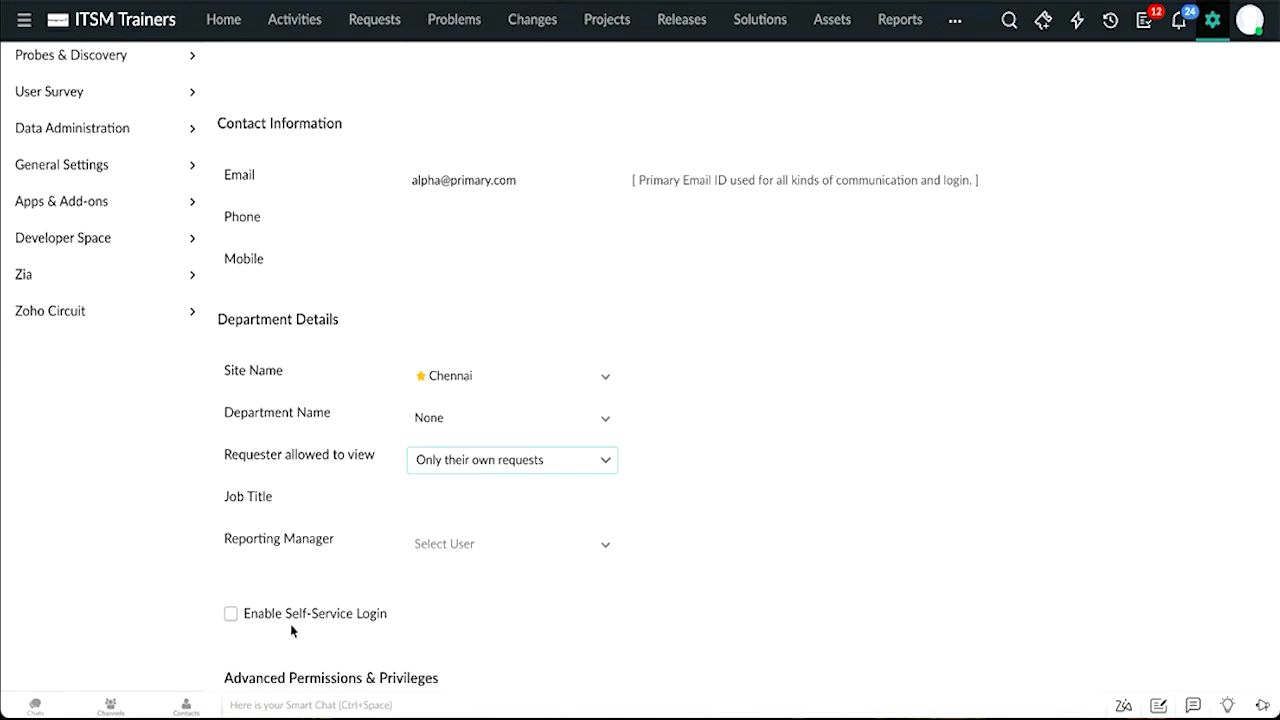
pyautogui.click(255, 621)
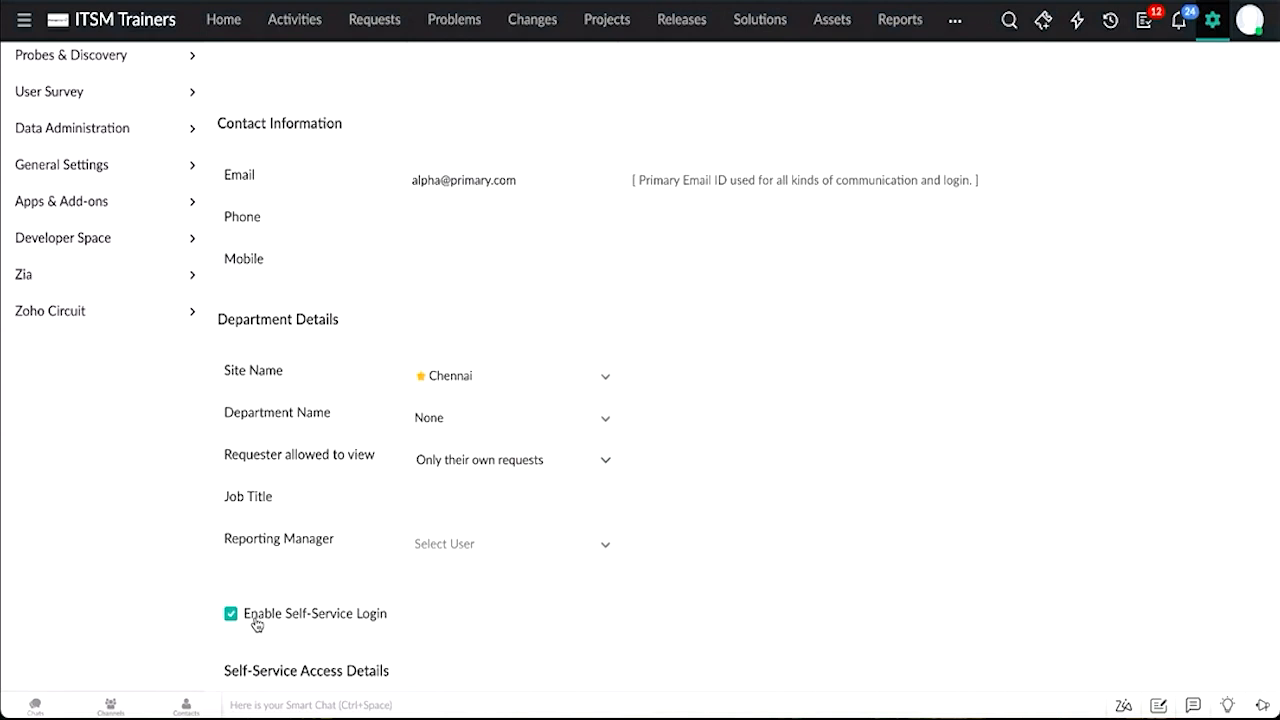
pyautogui.scroll(-5, 256, 624)
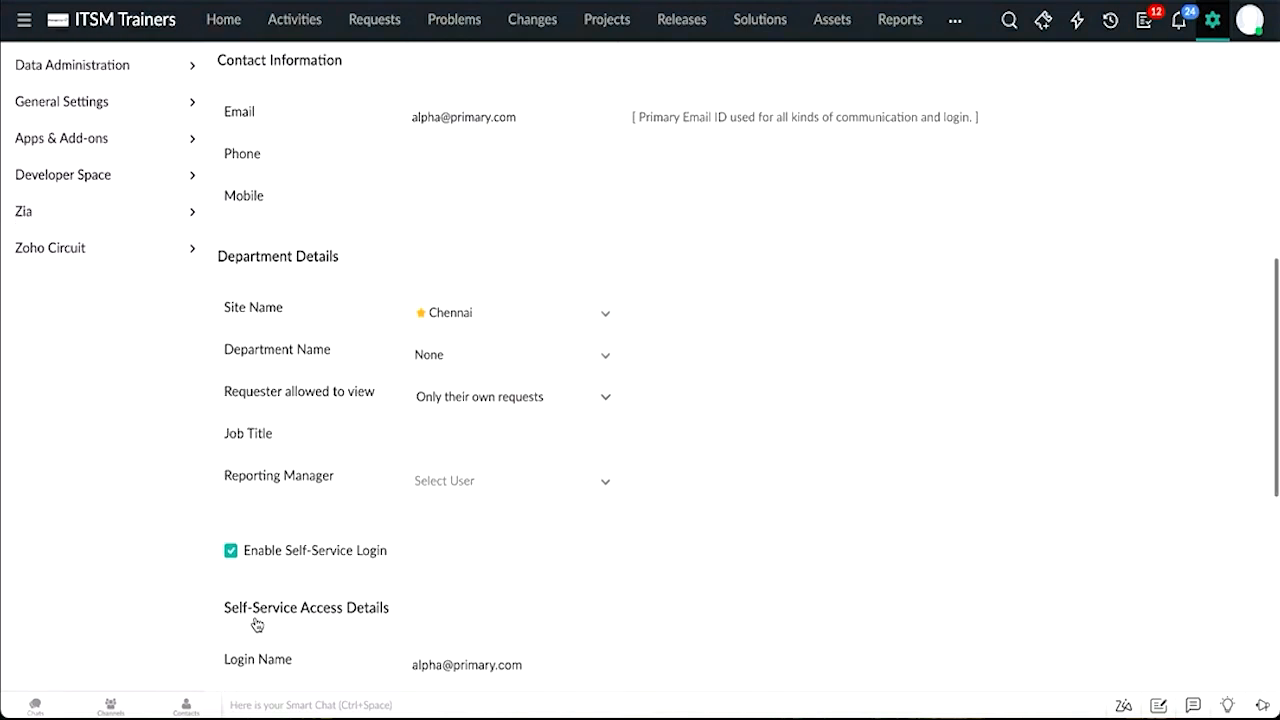
pyautogui.scroll(-6, 256, 624)
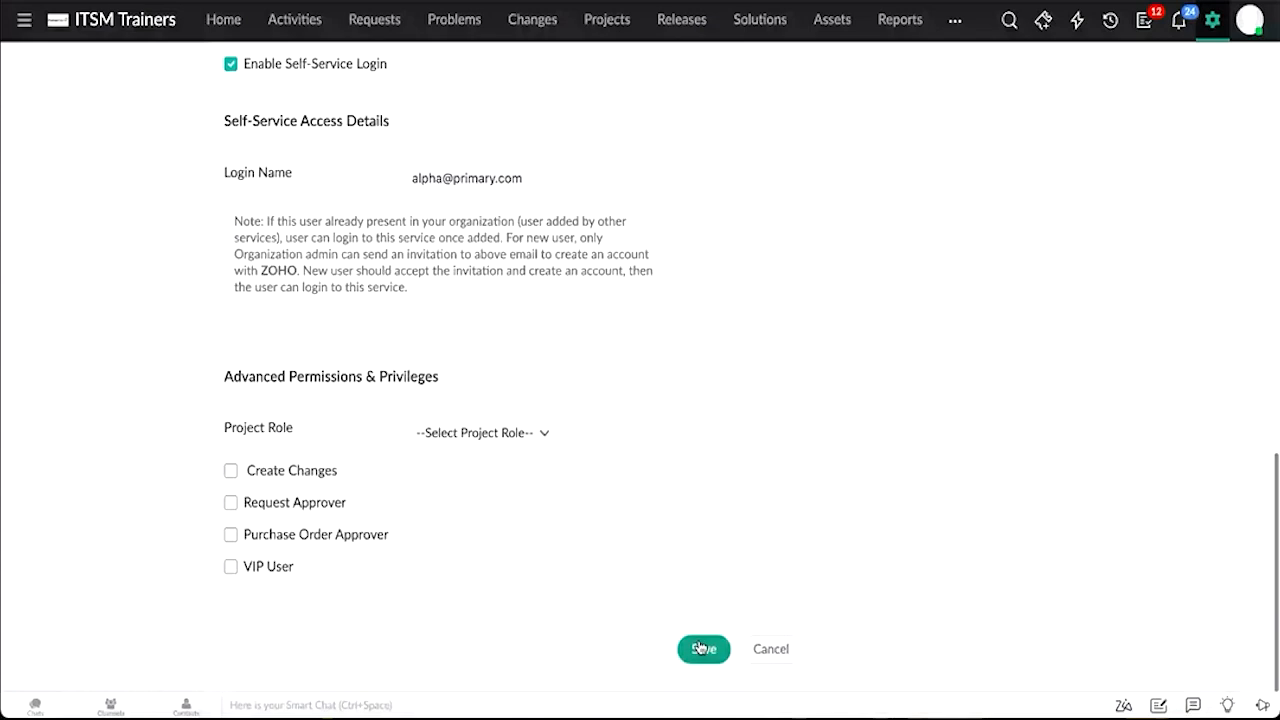
pyautogui.click(702, 648)
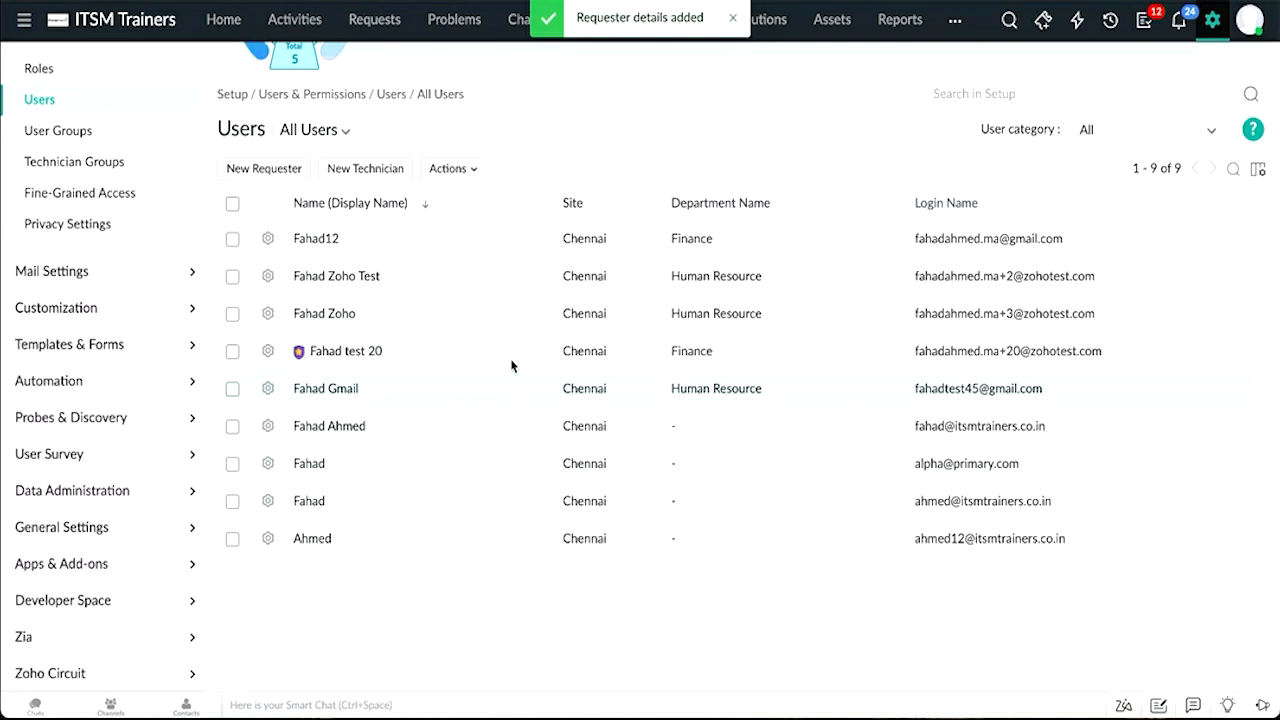
# Step: Start a new technician named Beta as display and first name, and fill in the technician's e-mail address
pyautogui.click(379, 170)
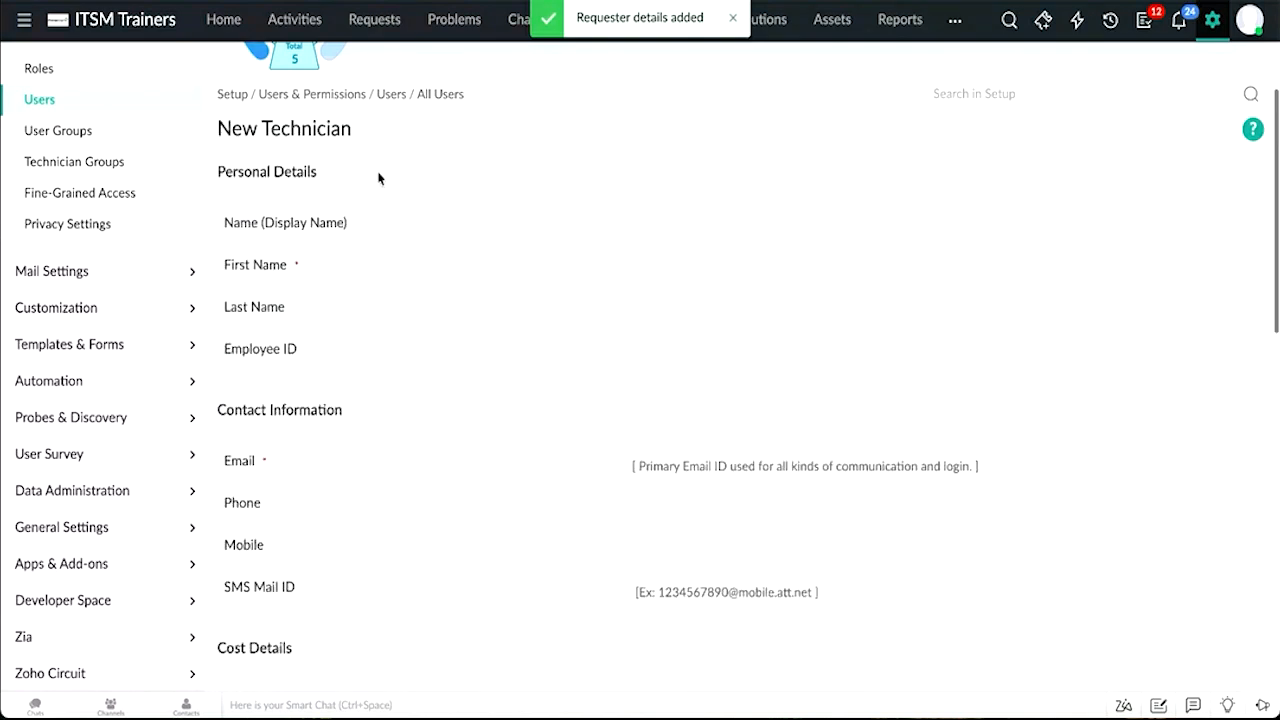
pyautogui.click(467, 234)
pyautogui.write('Beta')
pyautogui.click(469, 272)
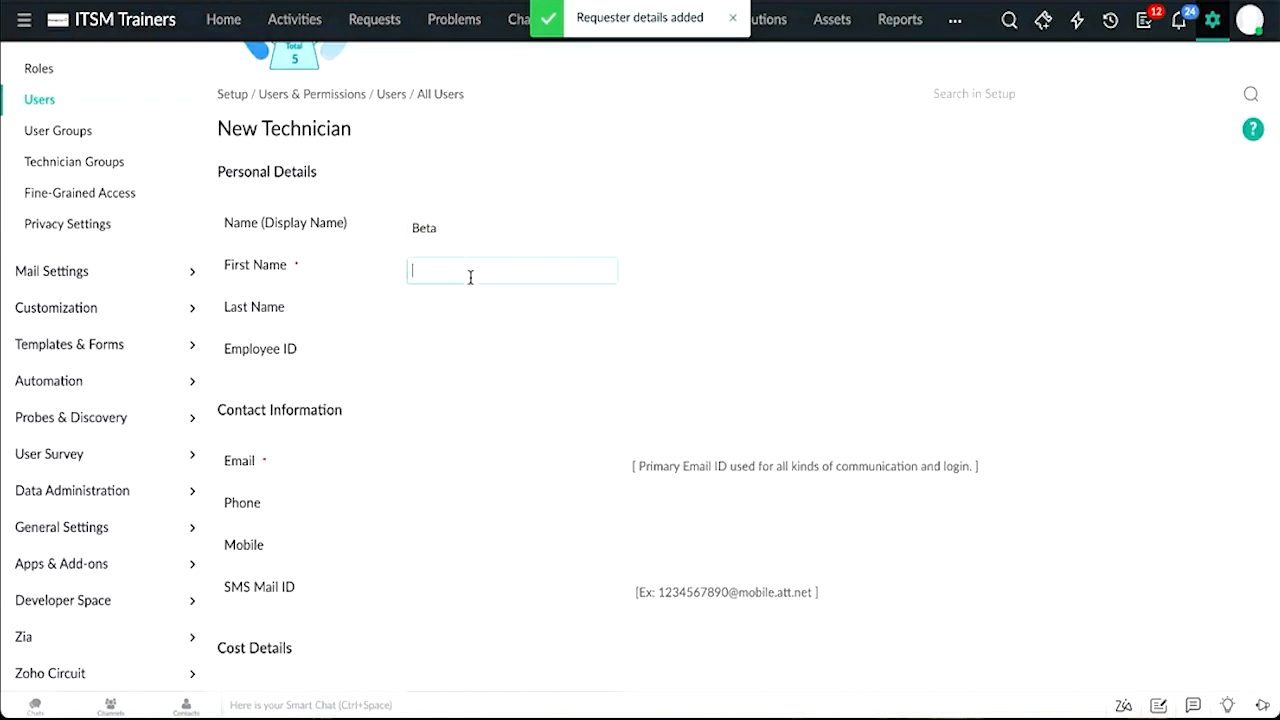
pyautogui.write('Beta')
pyautogui.scroll(-1, 578, 452)
pyautogui.click(560, 440)
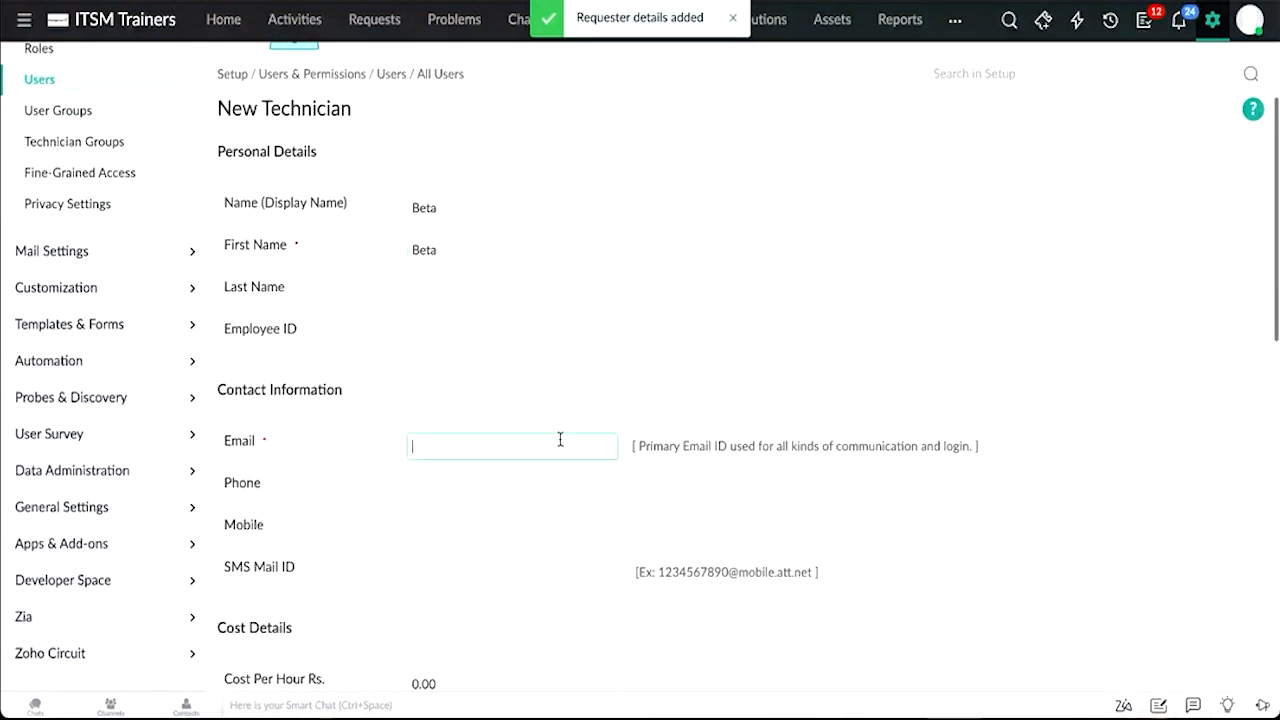
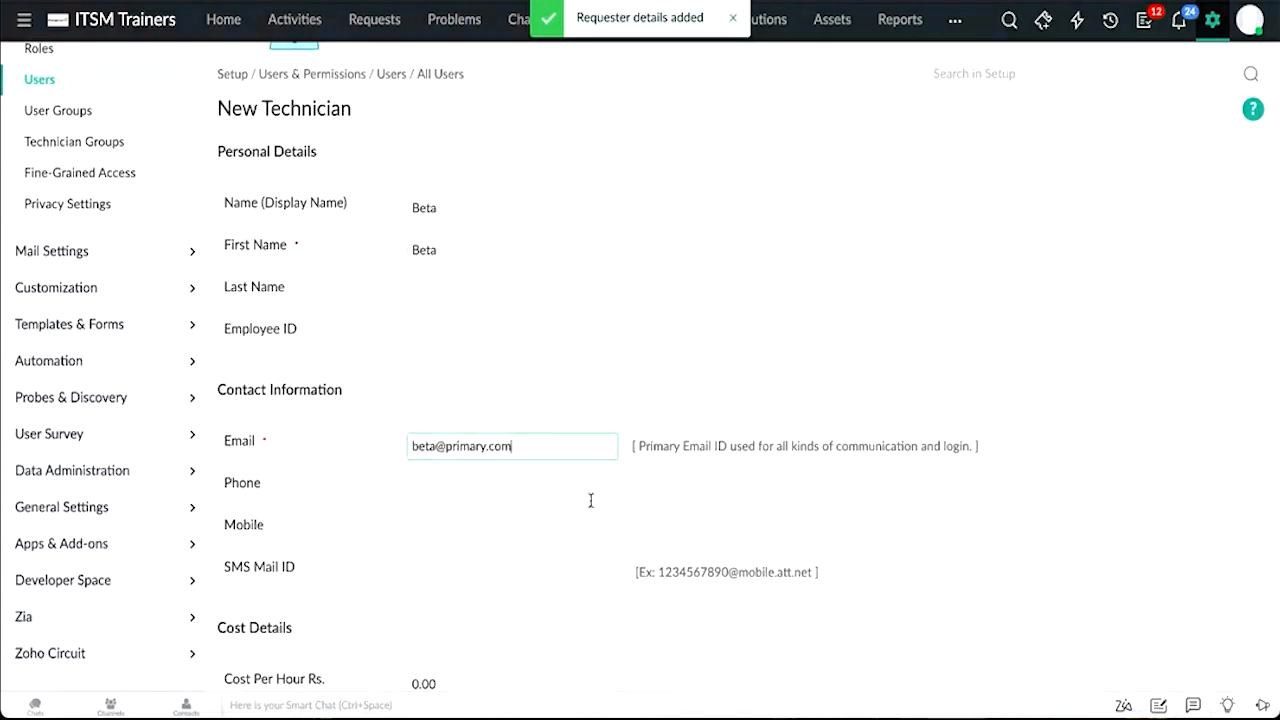
# Step: Associate the technician with the Kerala and Mumbai sites in addition to Chennai
pyautogui.scroll(-1, 617, 542)
pyautogui.scroll(-3, 617, 542)
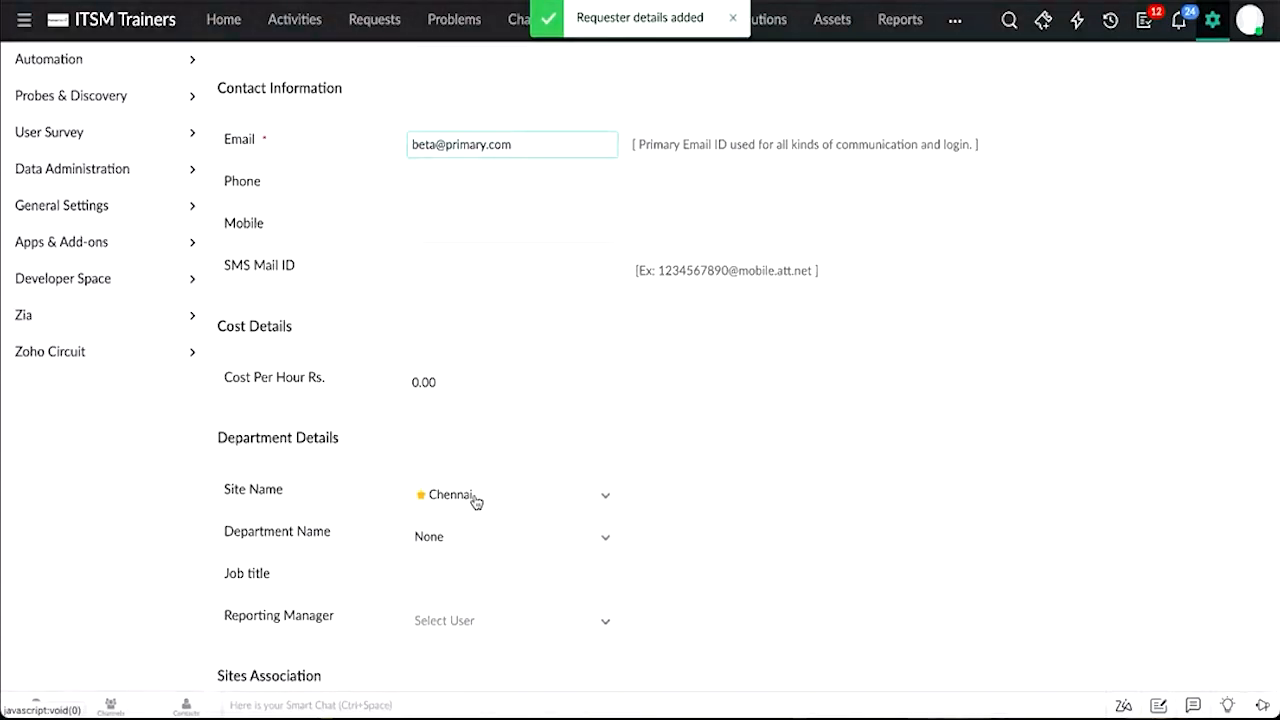
pyautogui.scroll(-3, 476, 502)
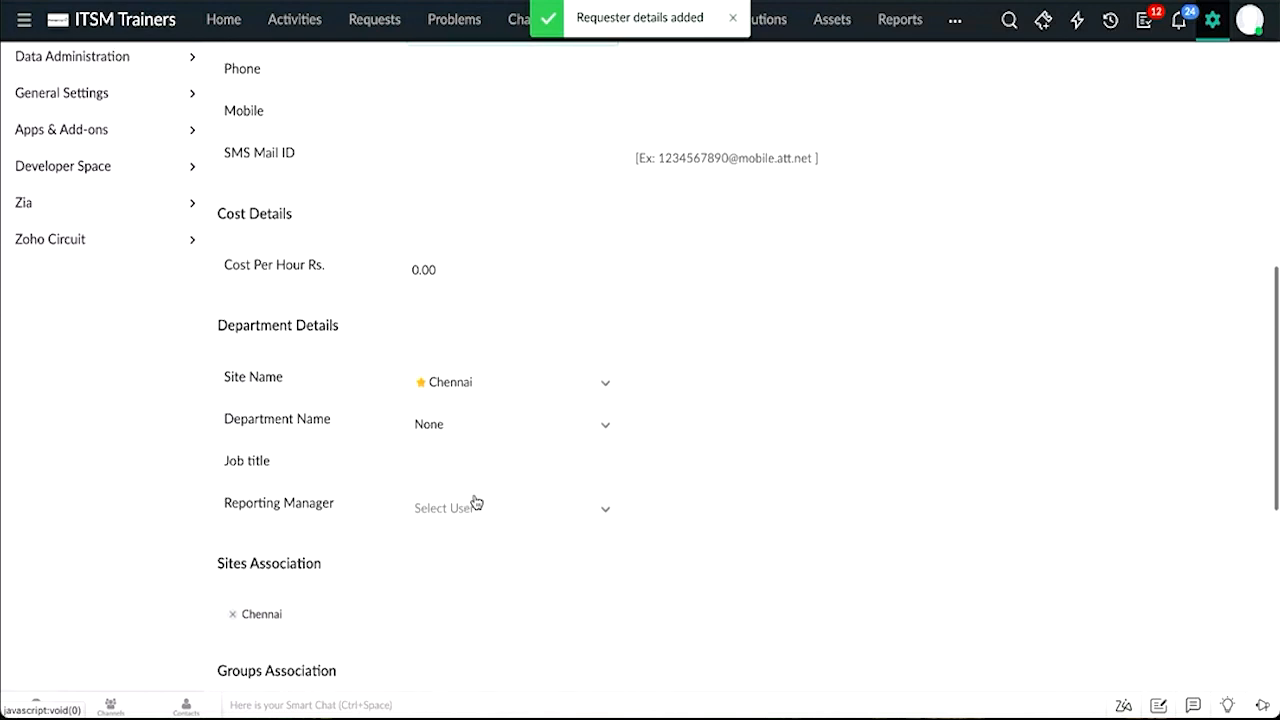
pyautogui.scroll(-1, 323, 533)
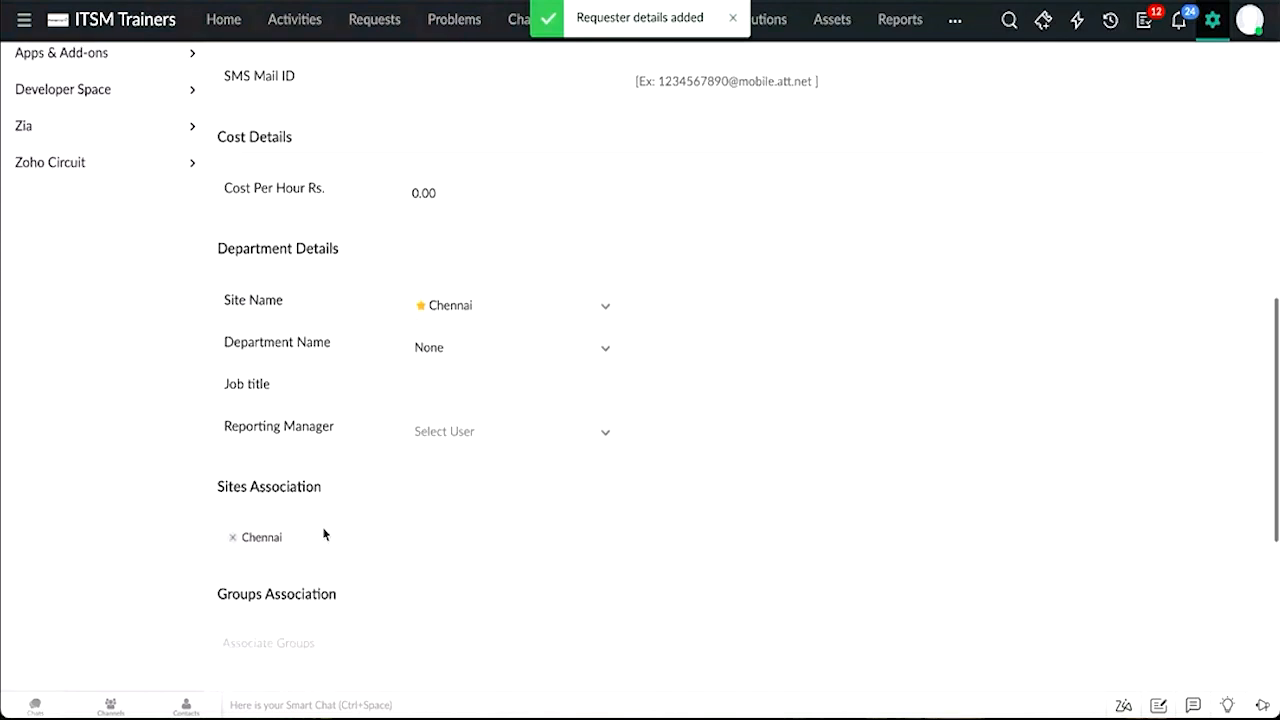
pyautogui.scroll(-1, 323, 535)
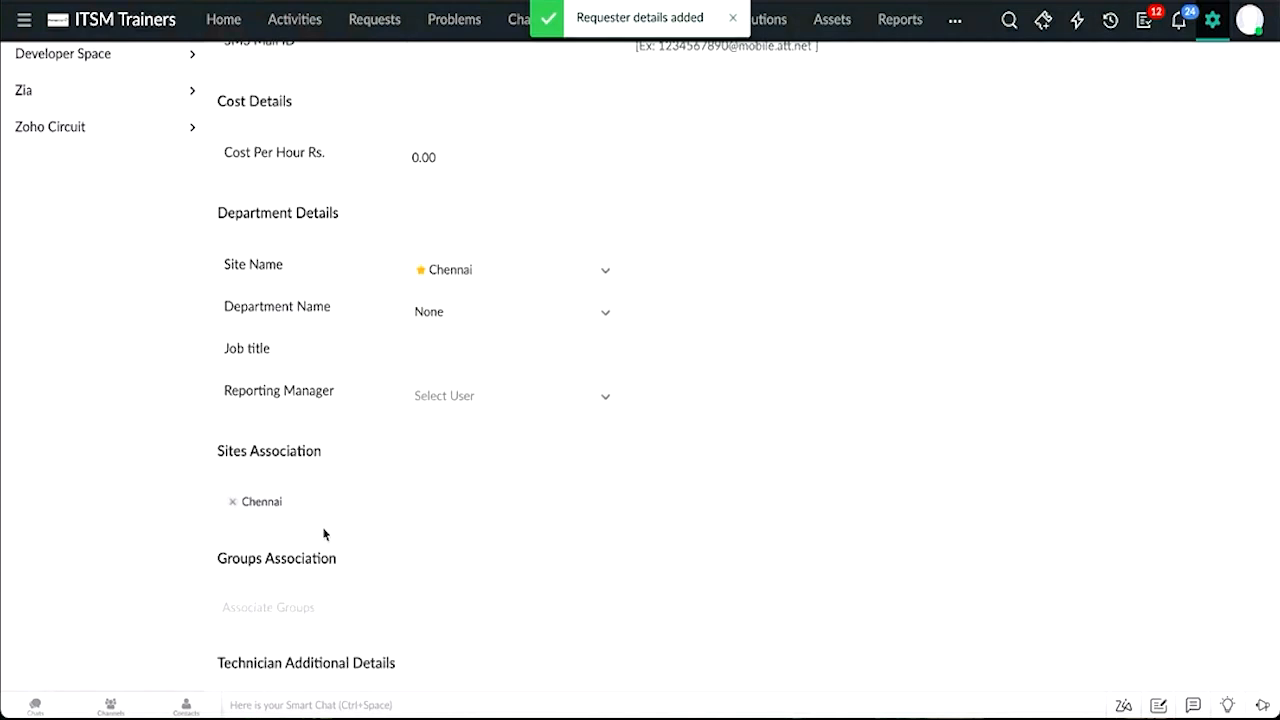
pyautogui.click(320, 518)
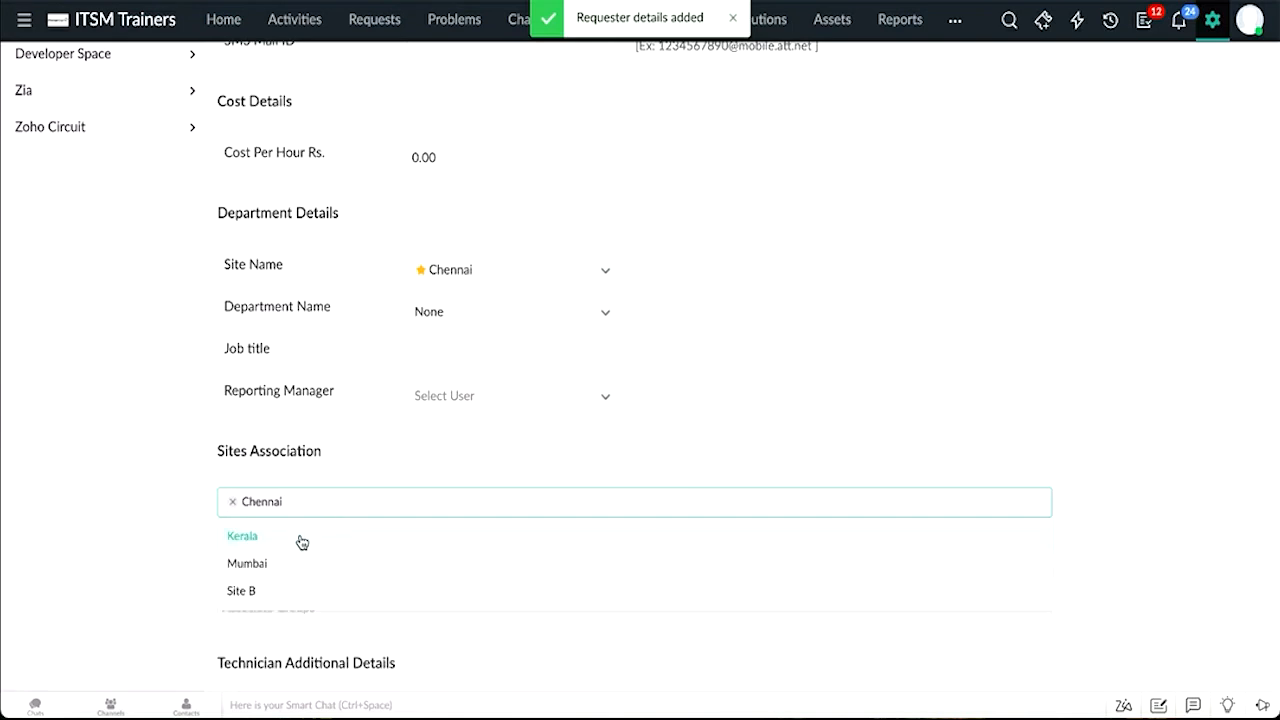
pyautogui.click(300, 536)
pyautogui.click(297, 537)
pyautogui.click(385, 448)
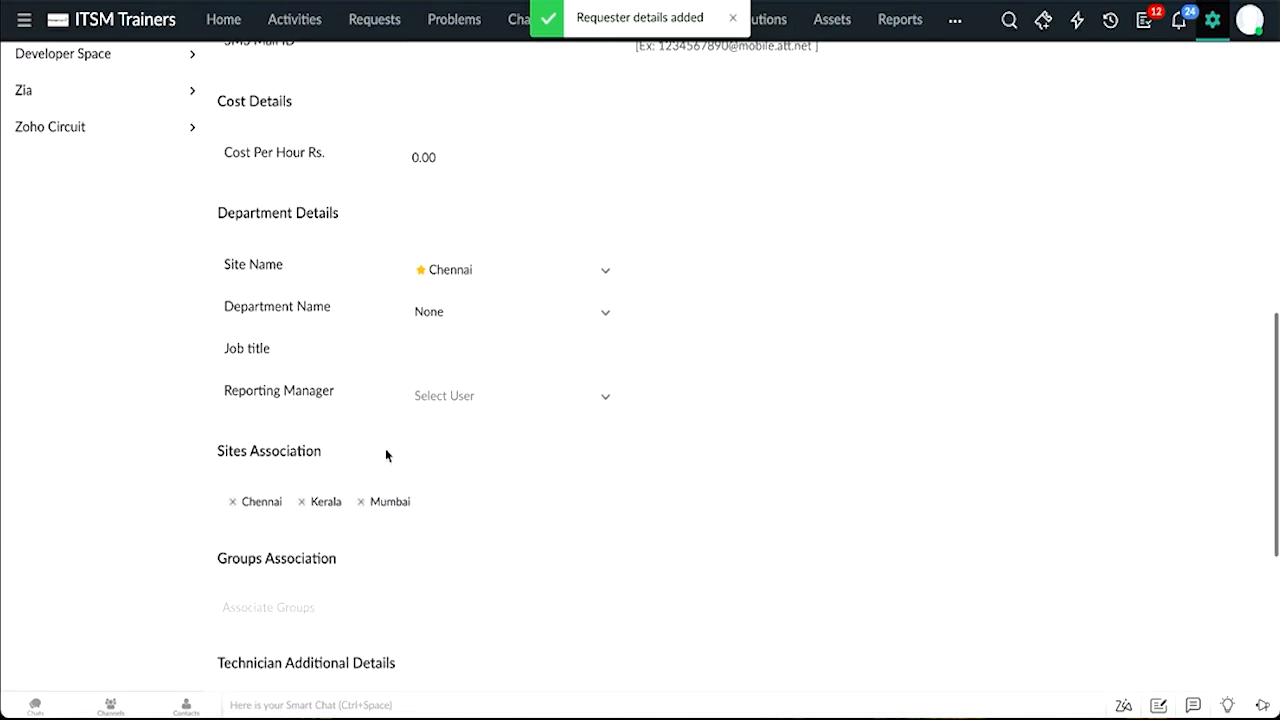
# Step: Associate the technician with the groups CRM test, Chennai; CRM Group Signing Officer 2, Chennai; and FPO Users, Mumbai
pyautogui.click(272, 608)
pyautogui.click(262, 466)
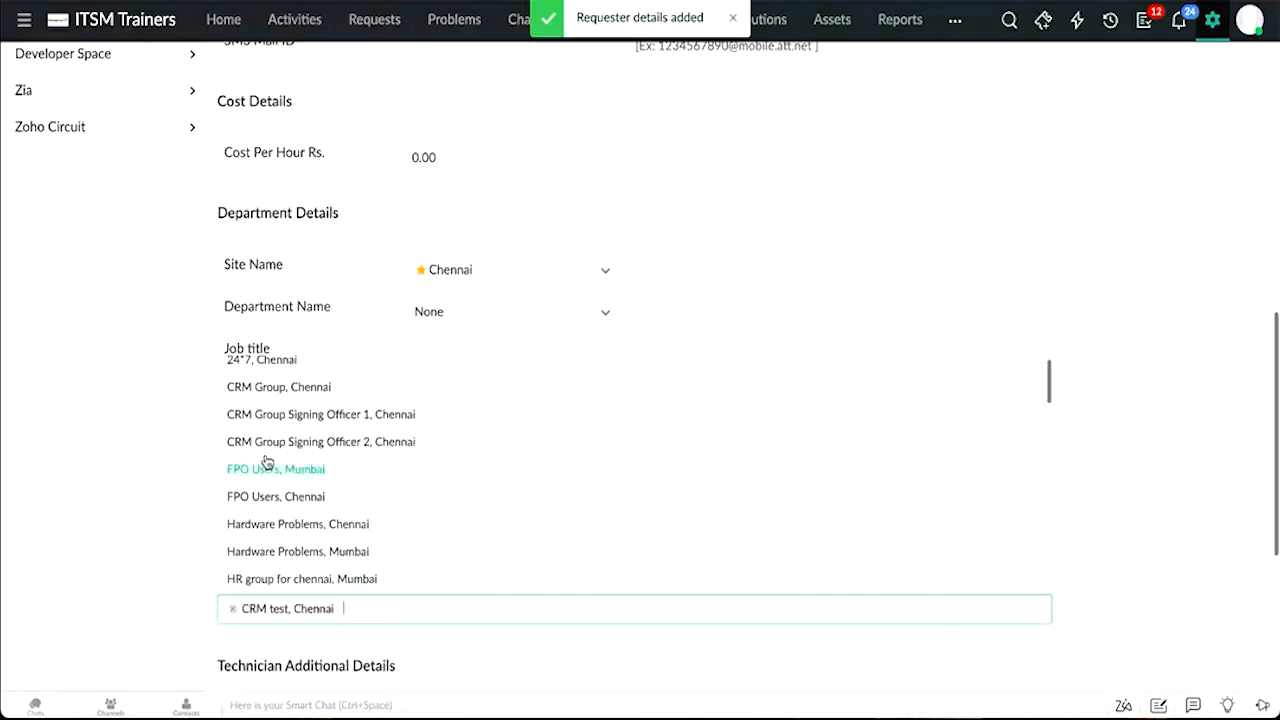
pyautogui.click(265, 446)
pyautogui.click(265, 446)
pyautogui.scroll(-2, 267, 460)
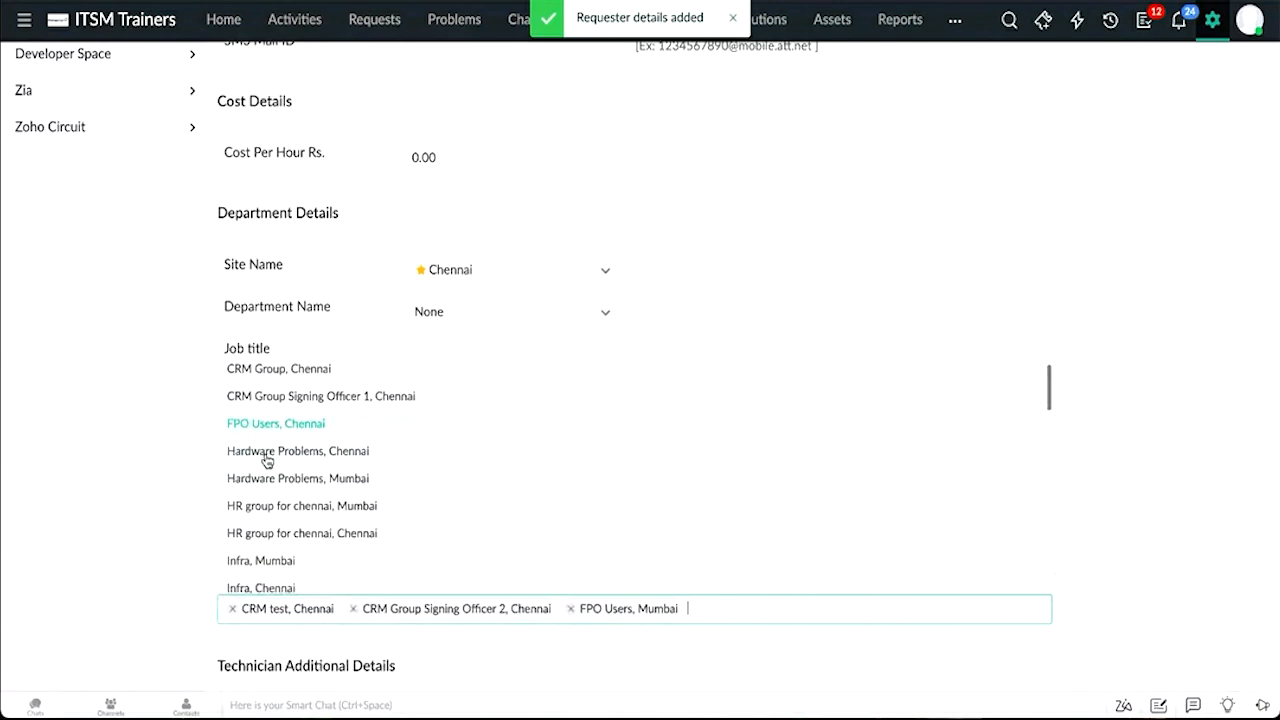
pyautogui.click(131, 511)
# Step: Enable login for this technician with custom privileges
pyautogui.scroll(-2, 131, 511)
pyautogui.scroll(-3, 131, 511)
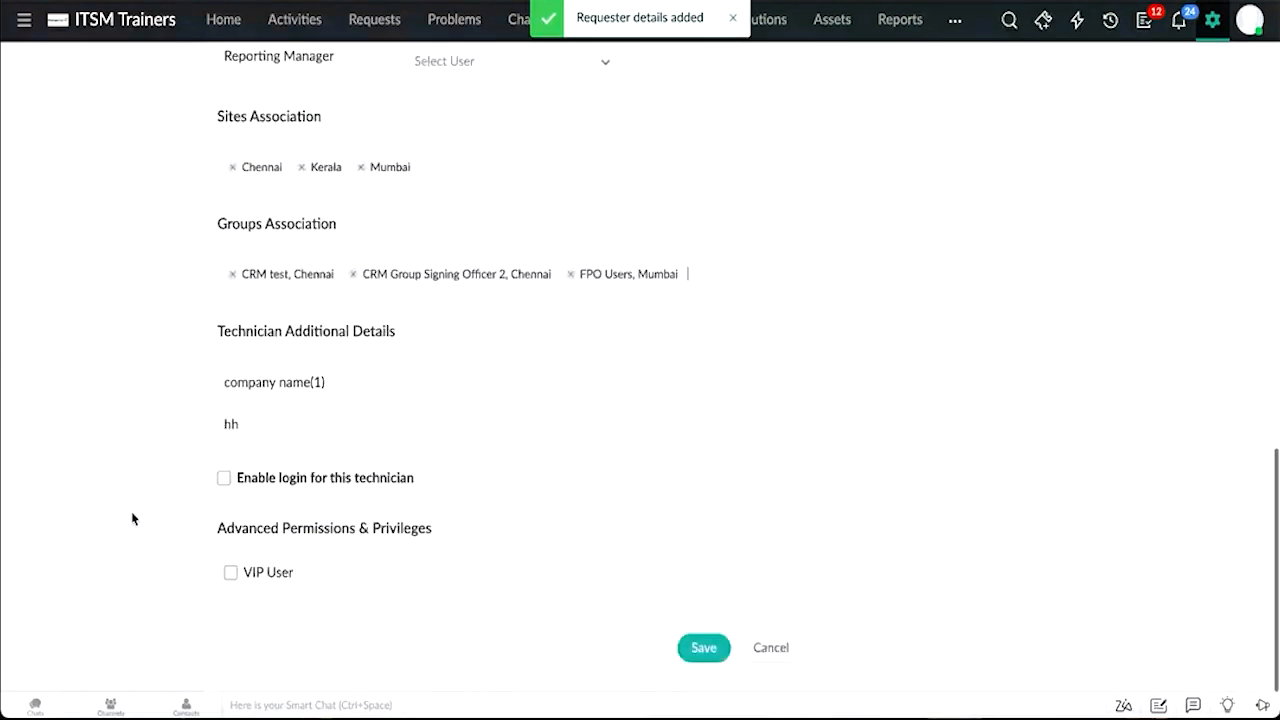
pyautogui.click(245, 481)
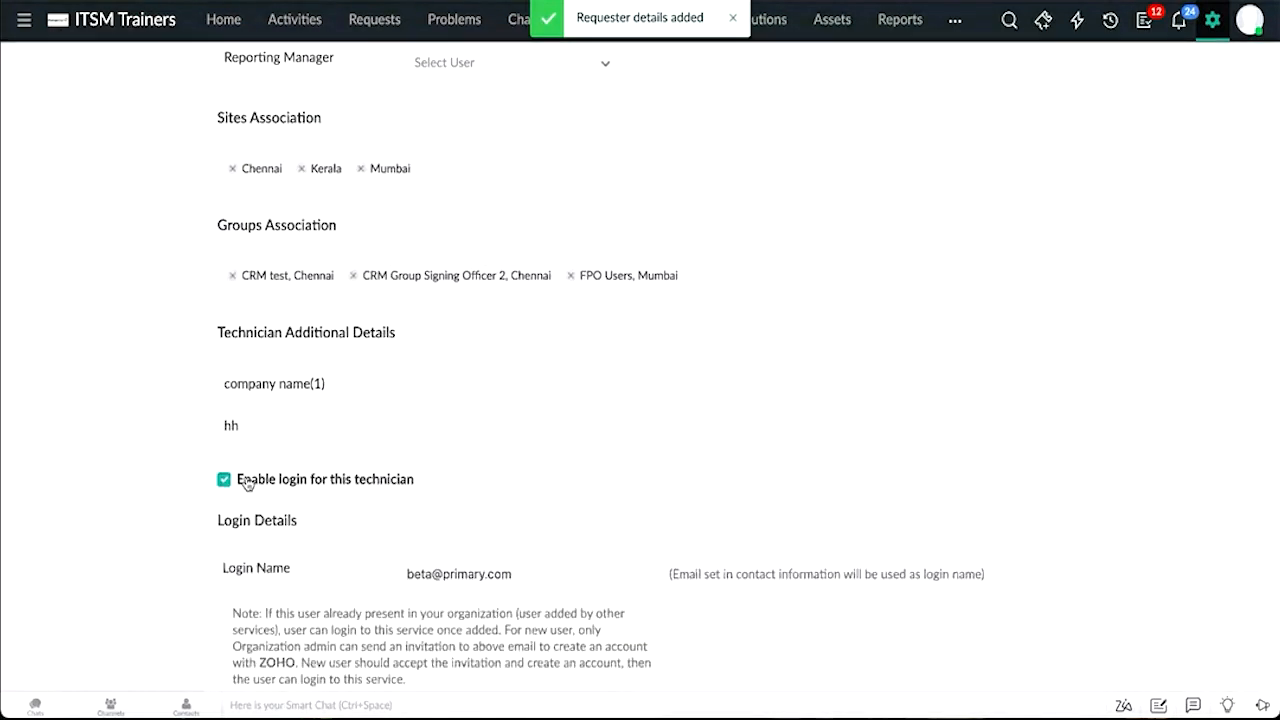
pyautogui.scroll(-5, 247, 483)
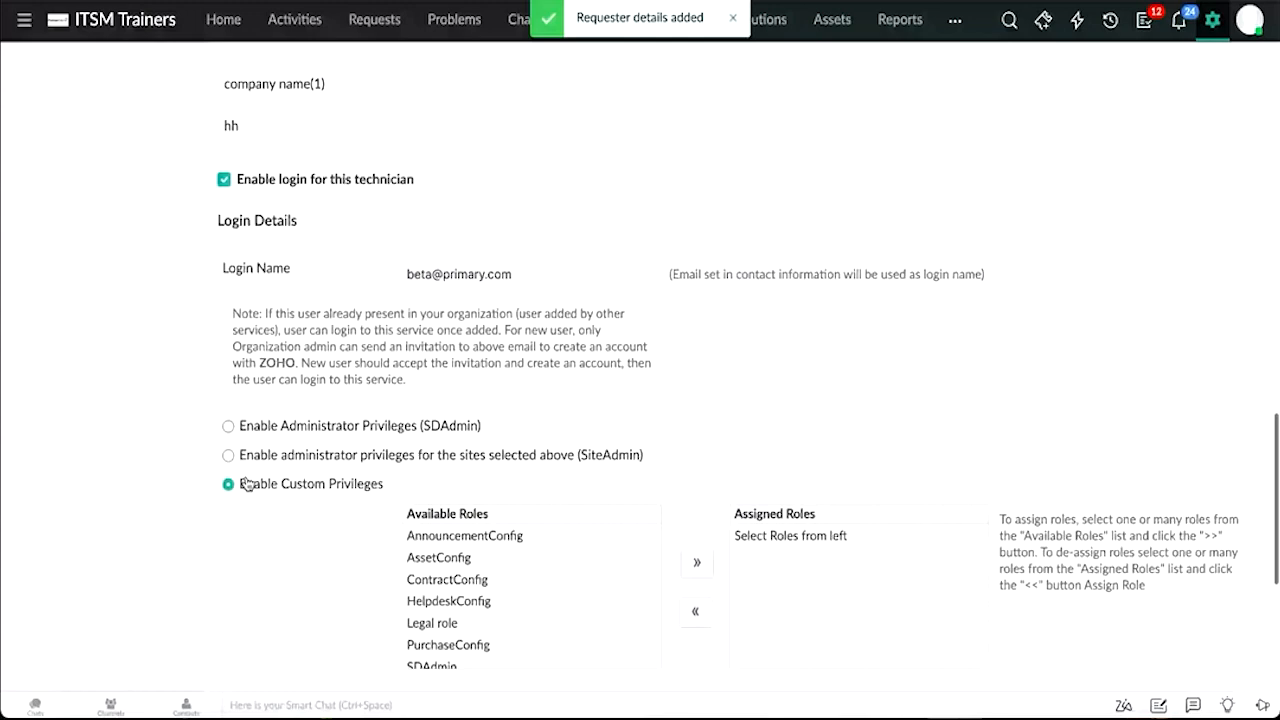
pyautogui.scroll(-1, 247, 483)
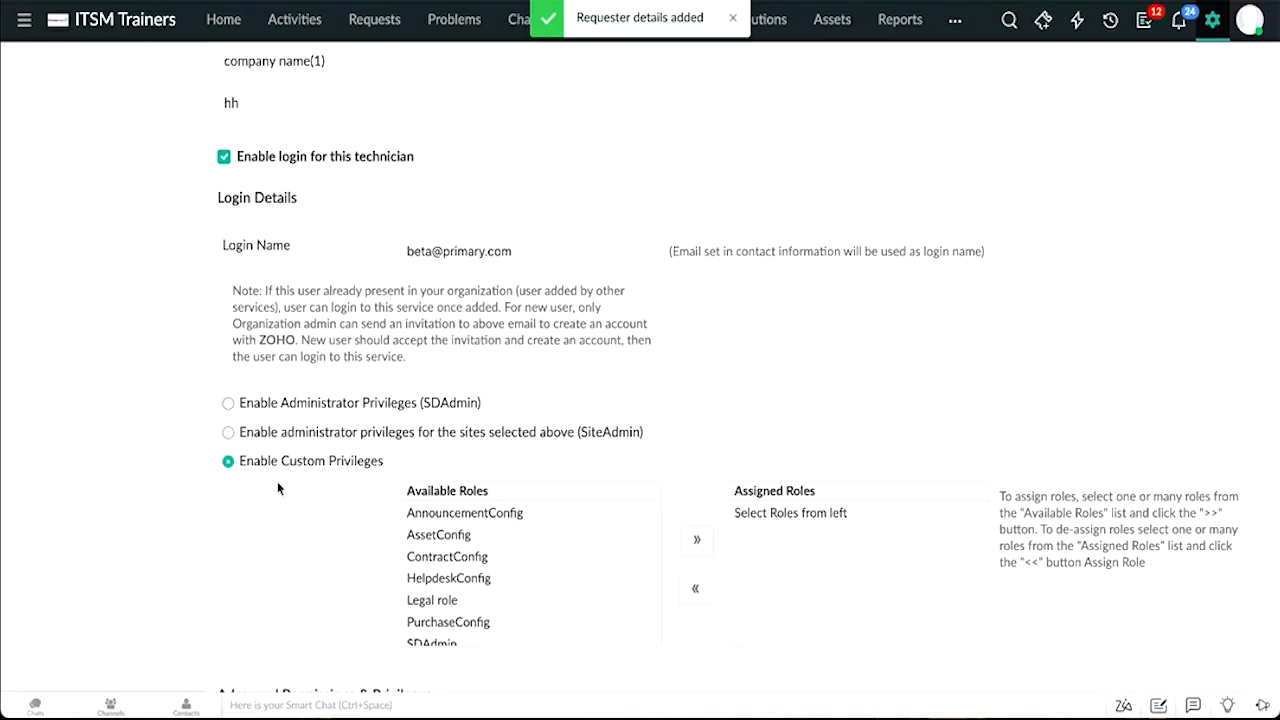
# Step: Assign the SDAdmin role to the technician and save the technician
pyautogui.click(425, 640)
pyautogui.click(697, 539)
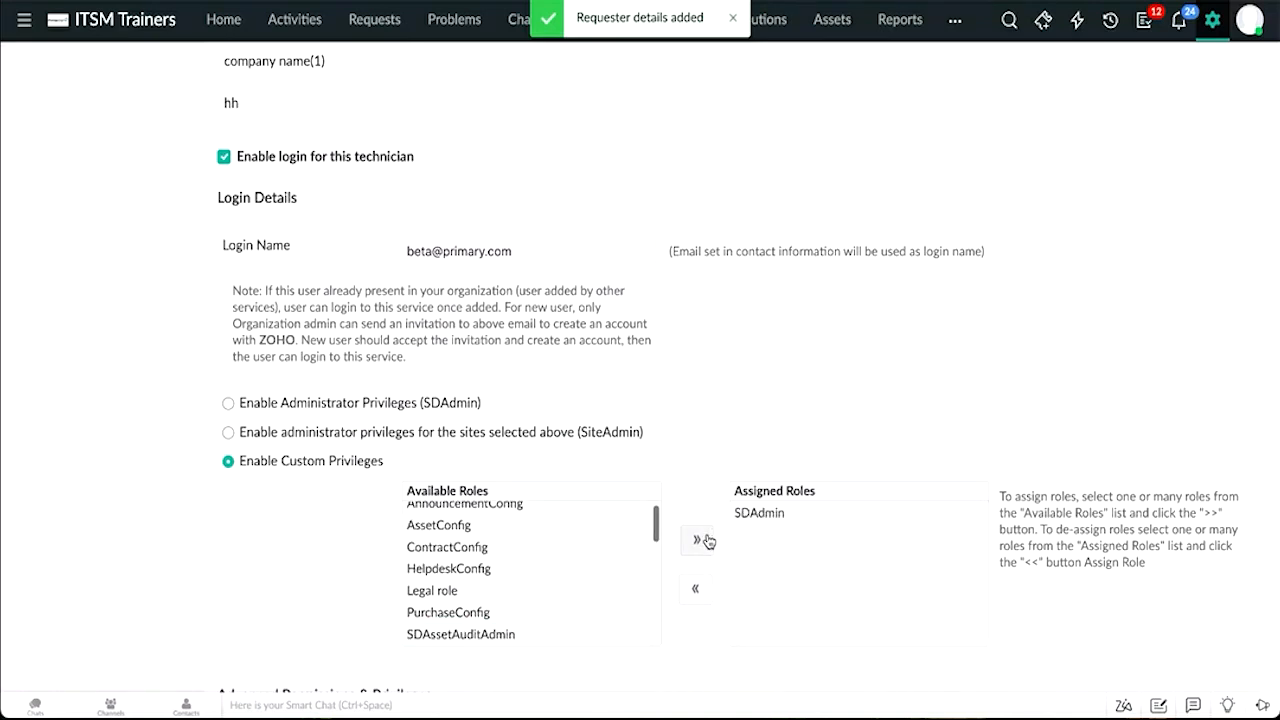
pyautogui.scroll(-3, 707, 540)
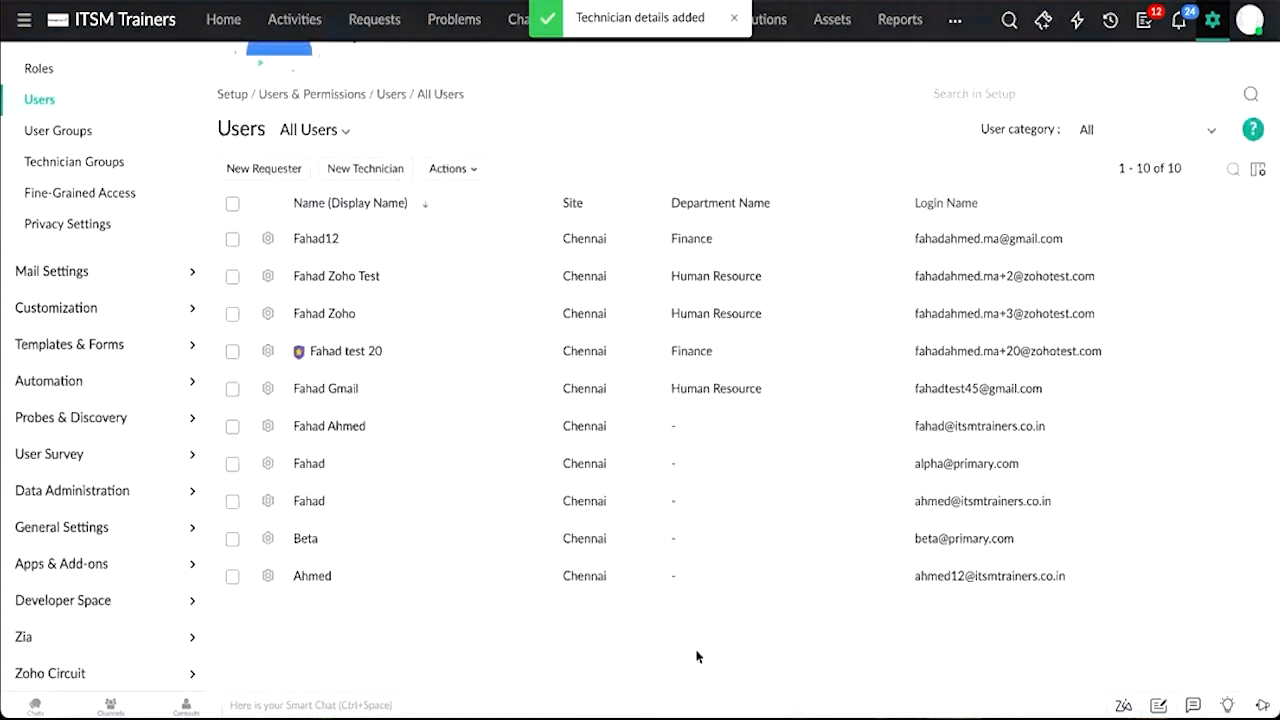
# Step: Filter the users list to show only Technicians
pyautogui.click(328, 132)
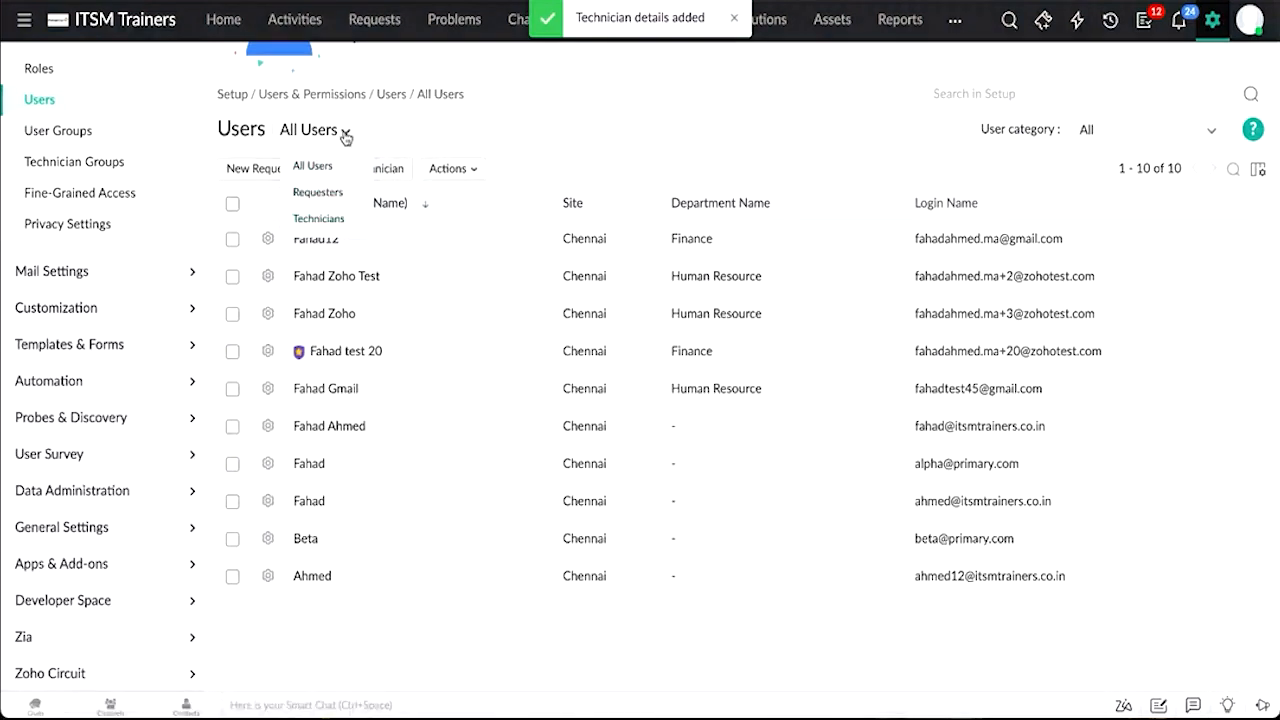
pyautogui.click(315, 222)
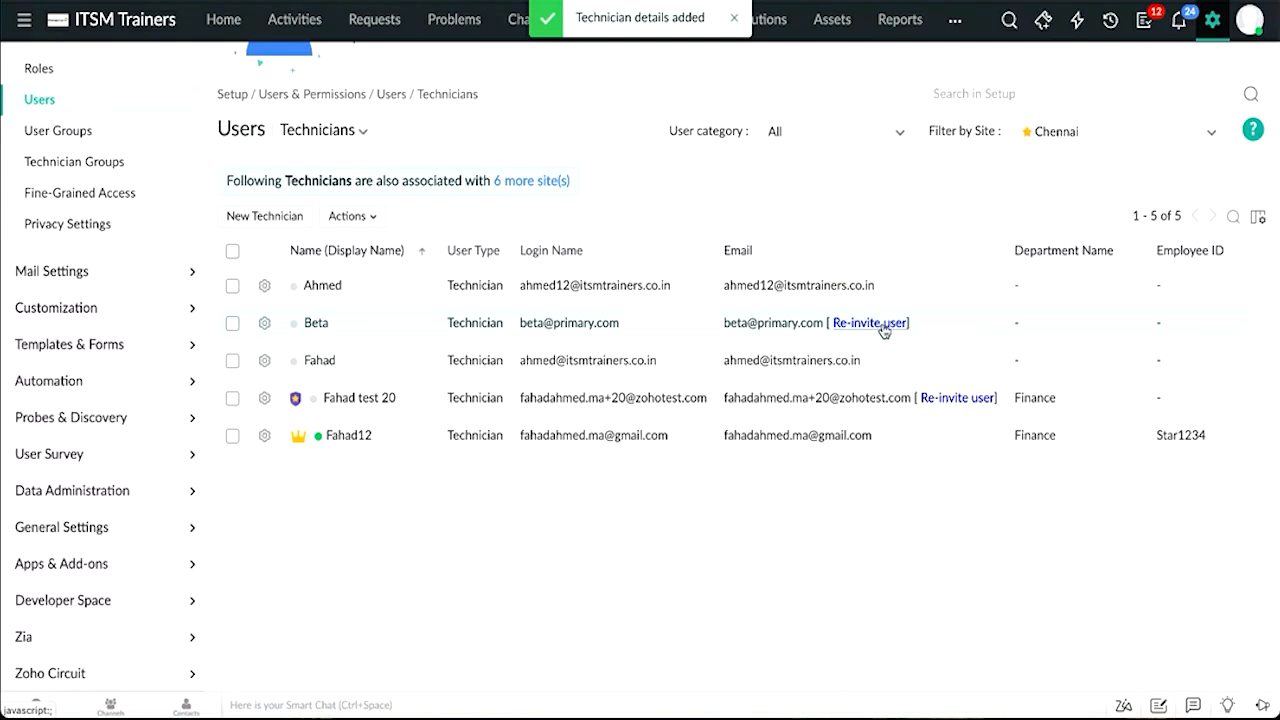
pyautogui.scroll(2, 884, 330)
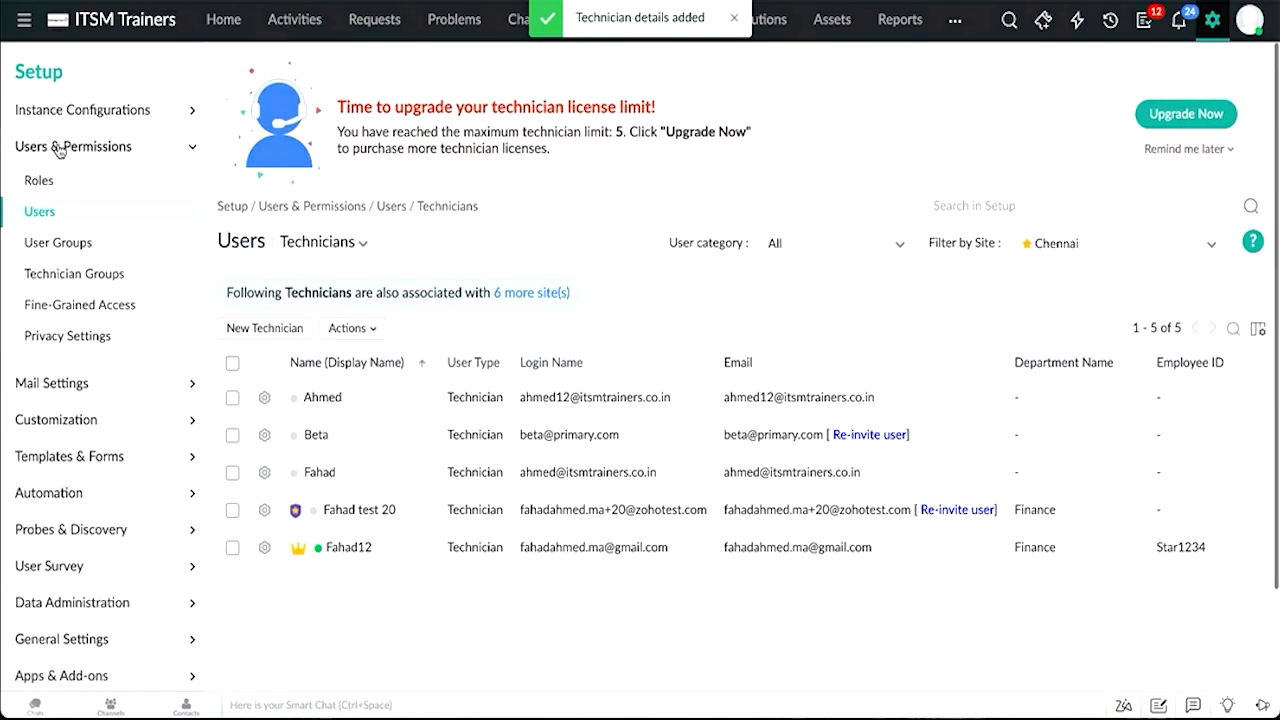
# Step: Go to Roles and start a new role to view its access permissions
pyautogui.click(44, 185)
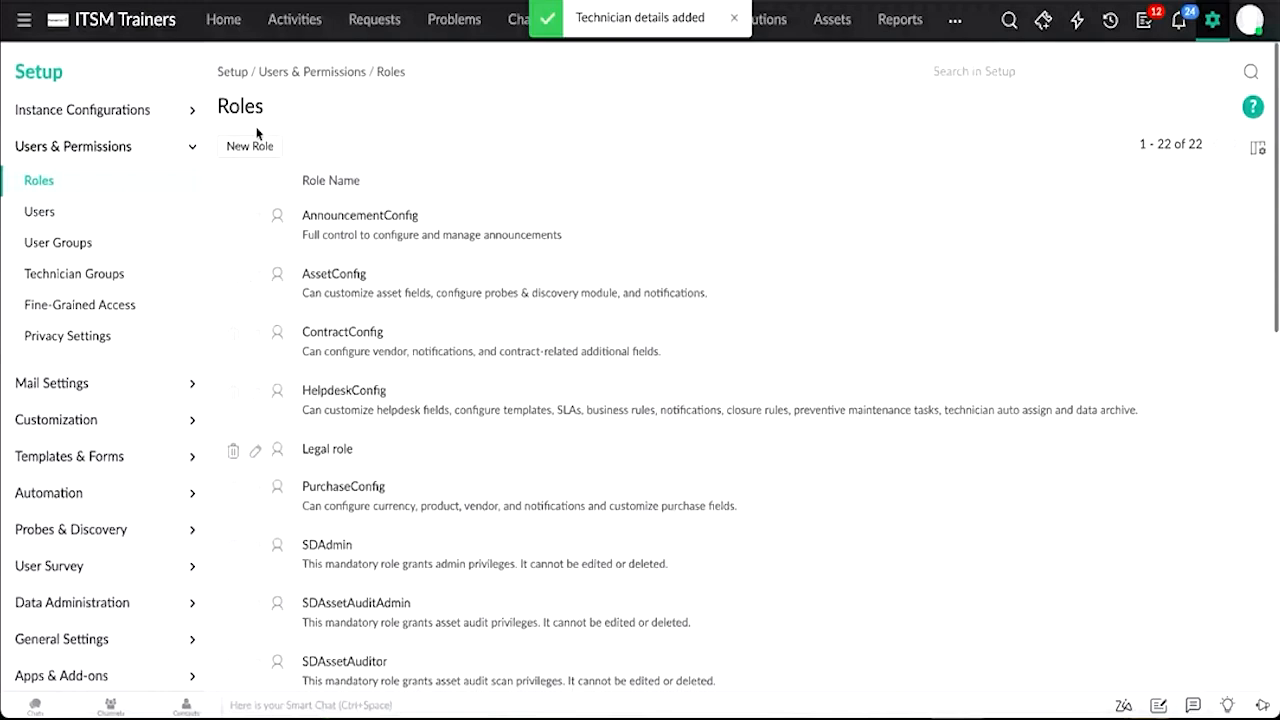
pyautogui.click(250, 146)
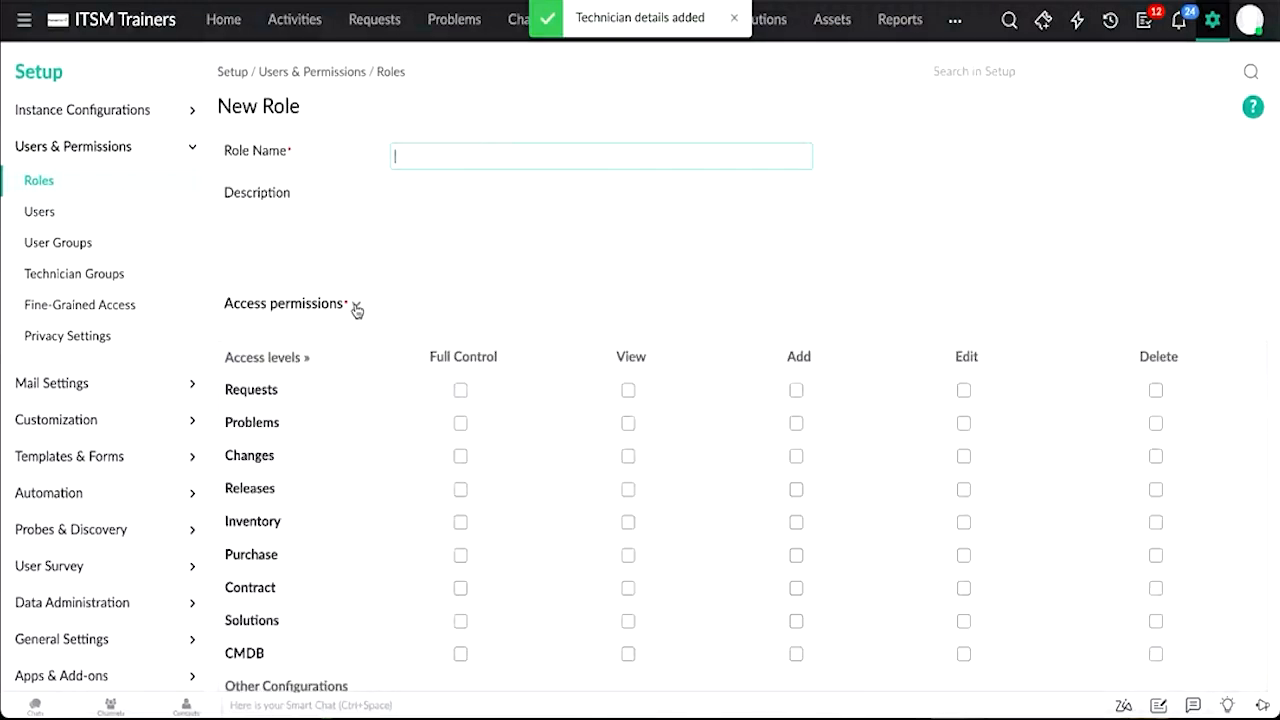
pyautogui.scroll(-1, 343, 331)
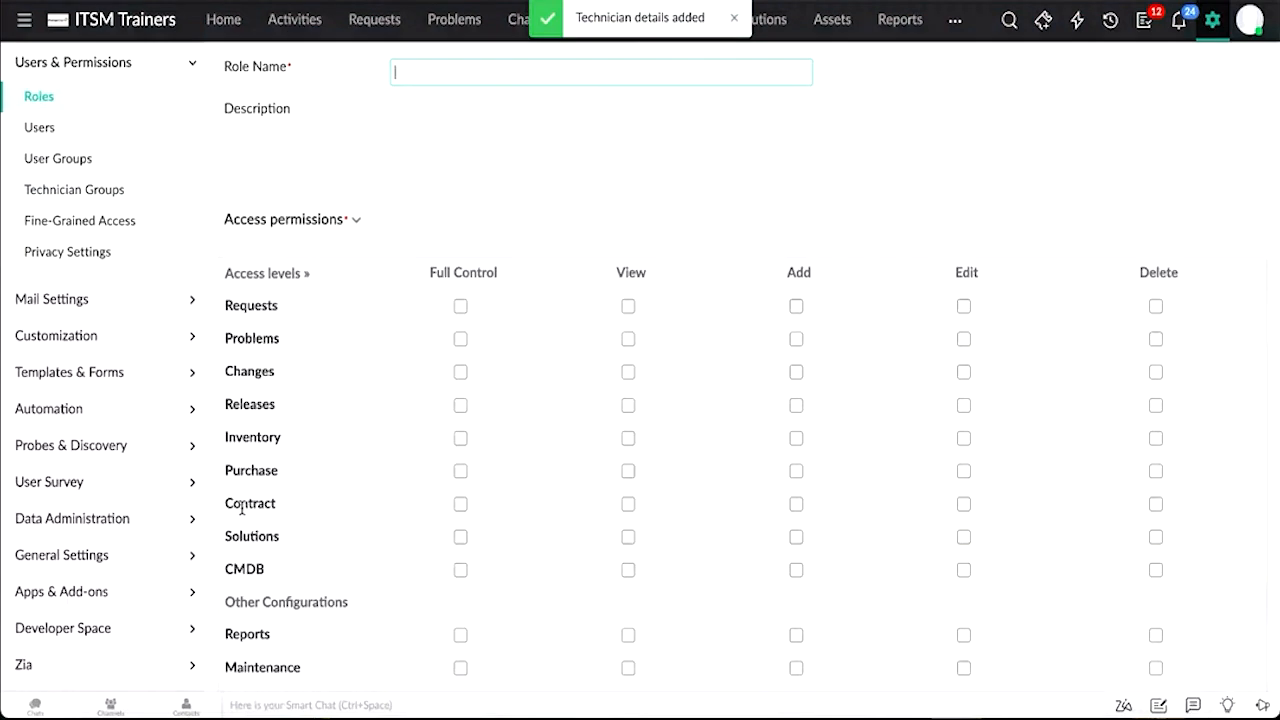
# Step: Expand the new role's Advanced Permissions and grant the Resolving Request permission under Requests
pyautogui.scroll(-3, 270, 505)
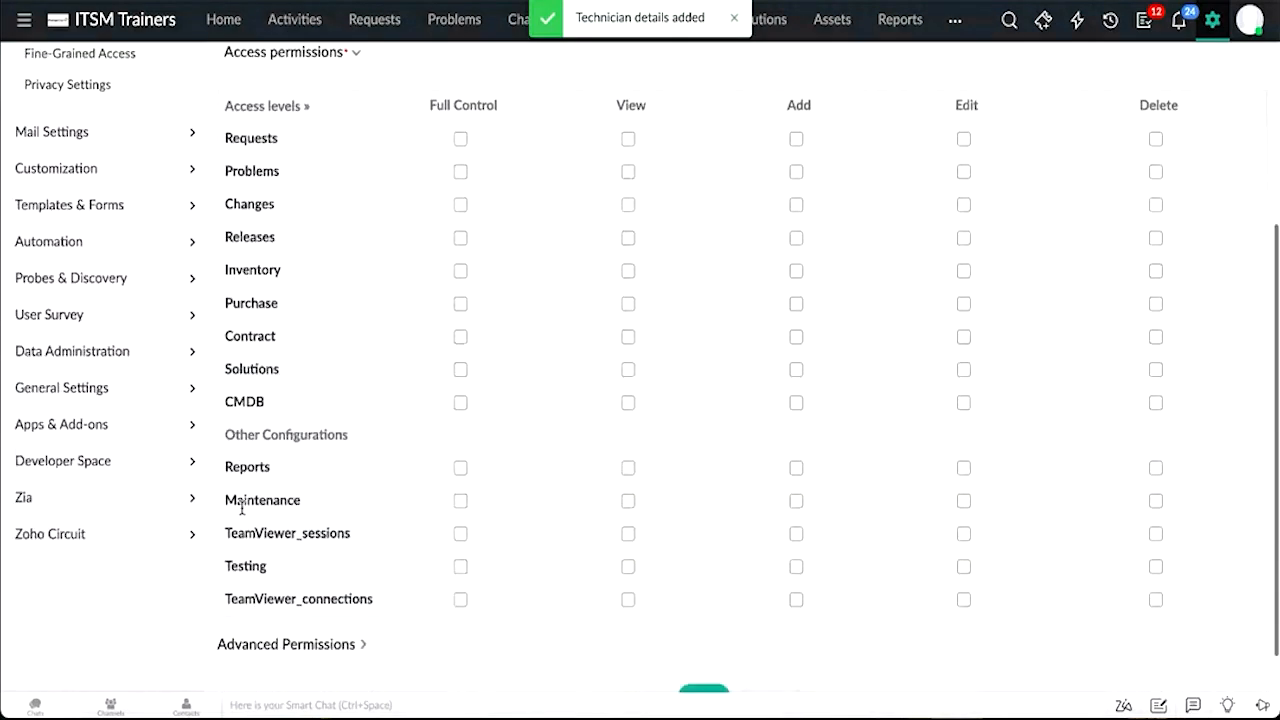
pyautogui.click(313, 595)
pyautogui.scroll(-1, 313, 600)
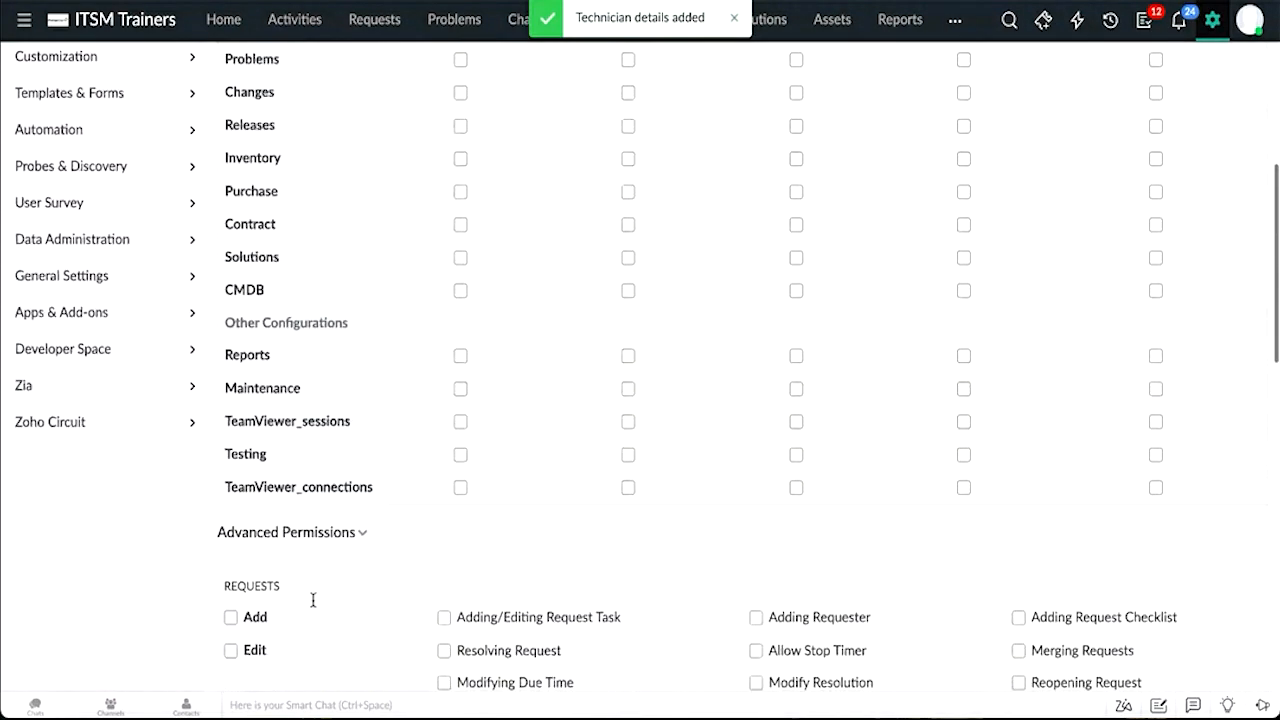
pyautogui.scroll(-1, 313, 600)
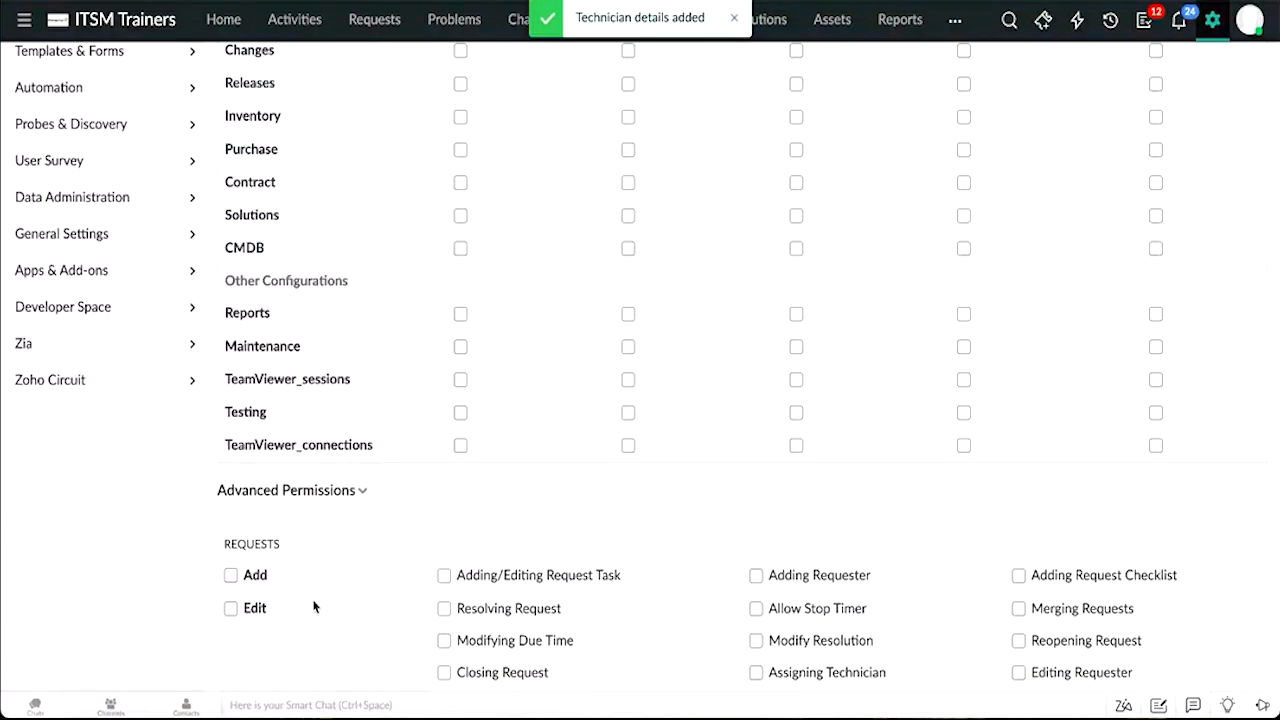
pyautogui.click(445, 609)
pyautogui.click(761, 615)
pyautogui.click(761, 615)
# Step: Set the technician view scope to Module Level Granular Permissions and review the remaining role options
pyautogui.scroll(-6, 762, 619)
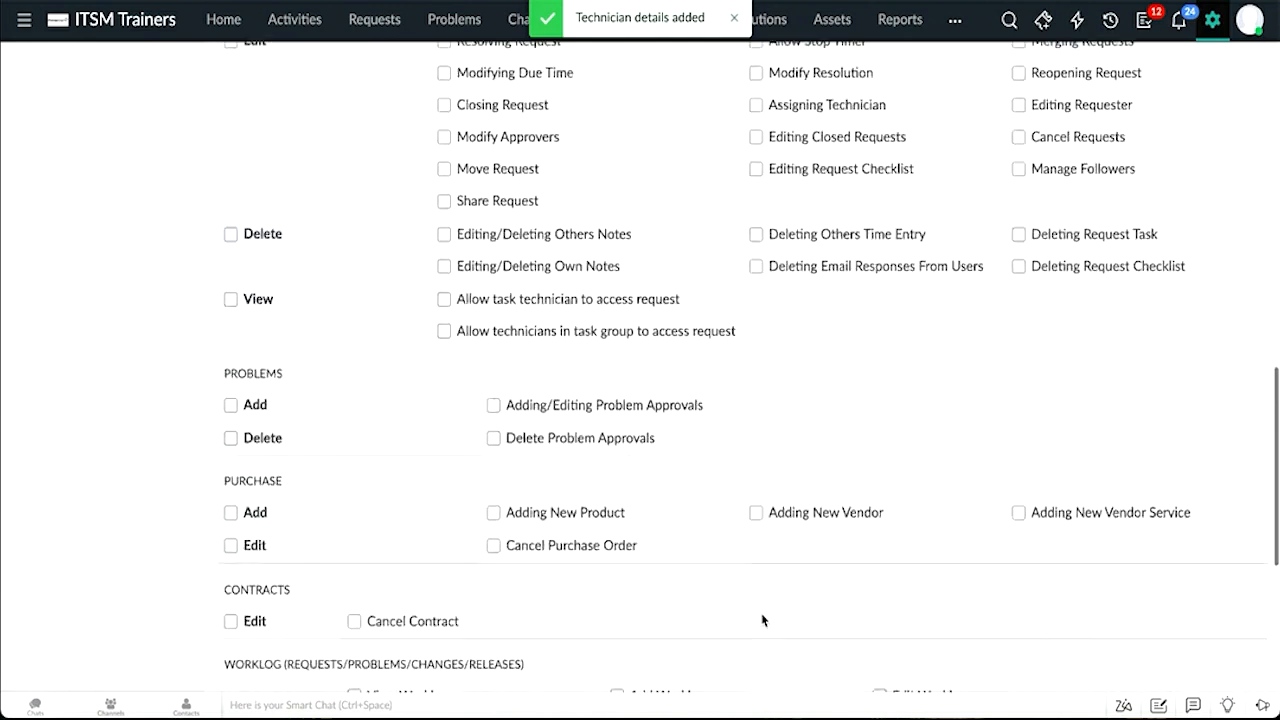
pyautogui.scroll(-4, 762, 619)
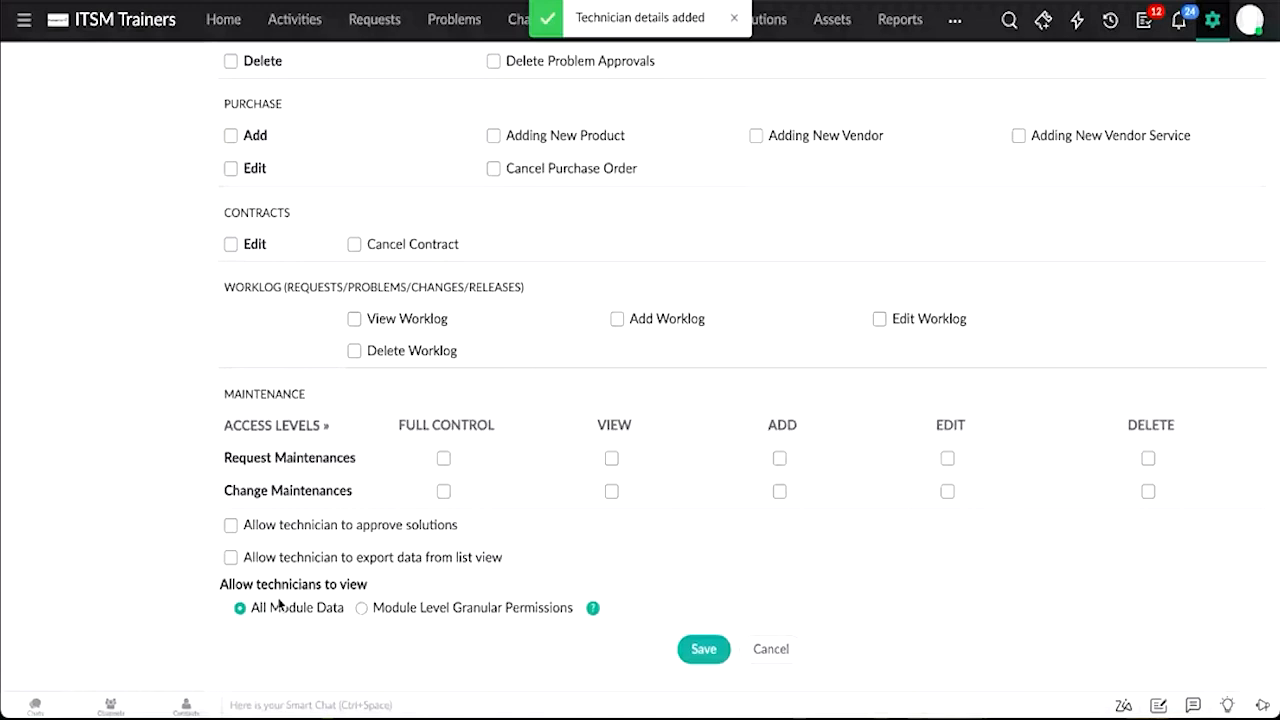
pyautogui.click(361, 608)
pyautogui.scroll(-1, 363, 616)
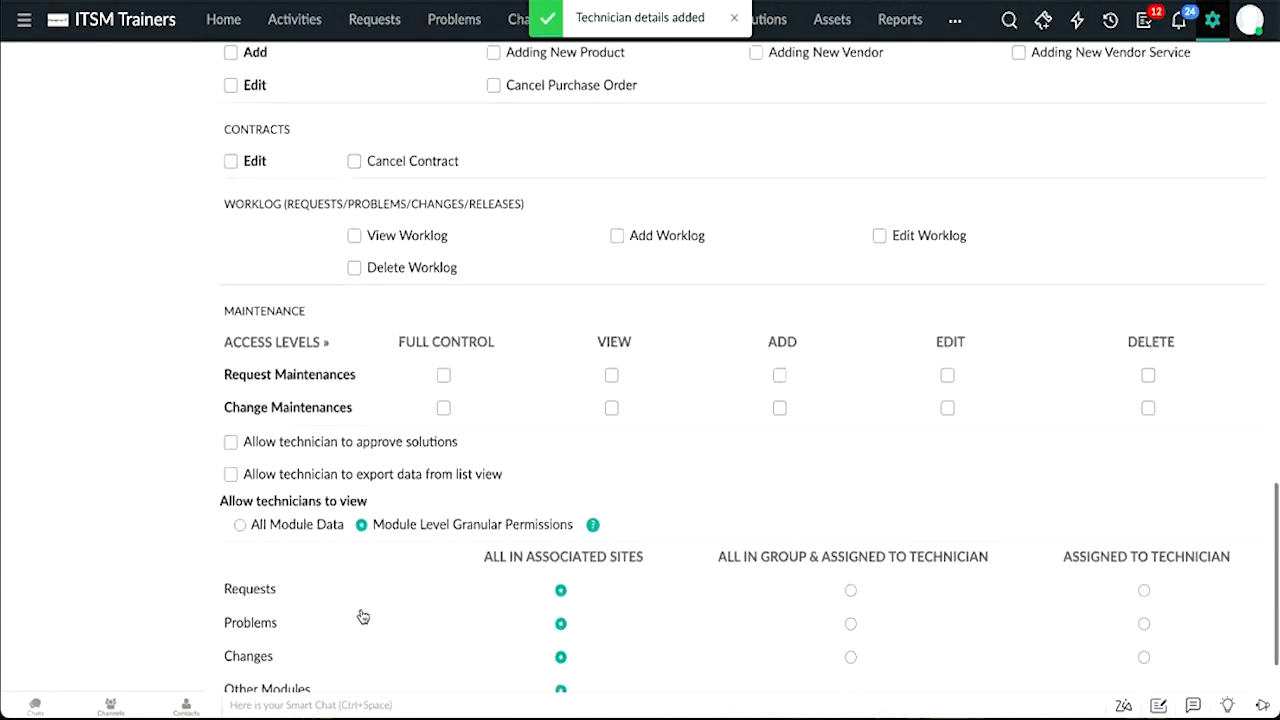
pyautogui.scroll(-1, 363, 616)
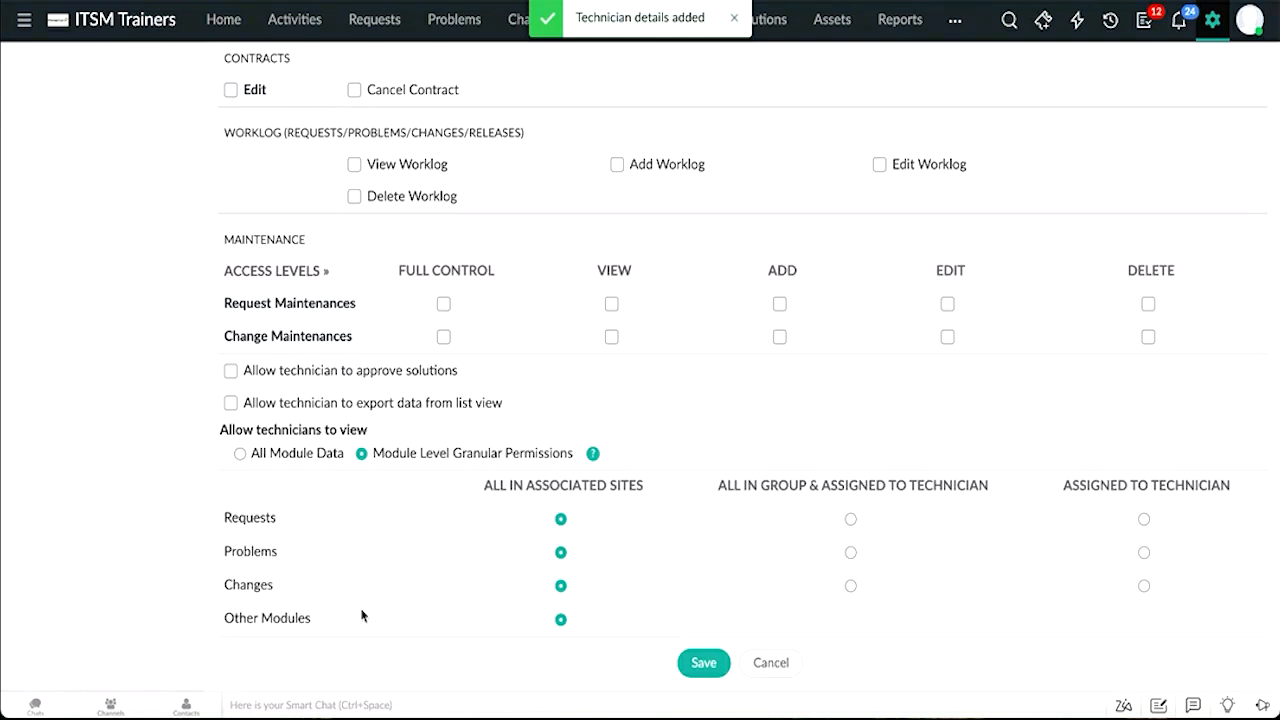
pyautogui.scroll(10, 443, 471)
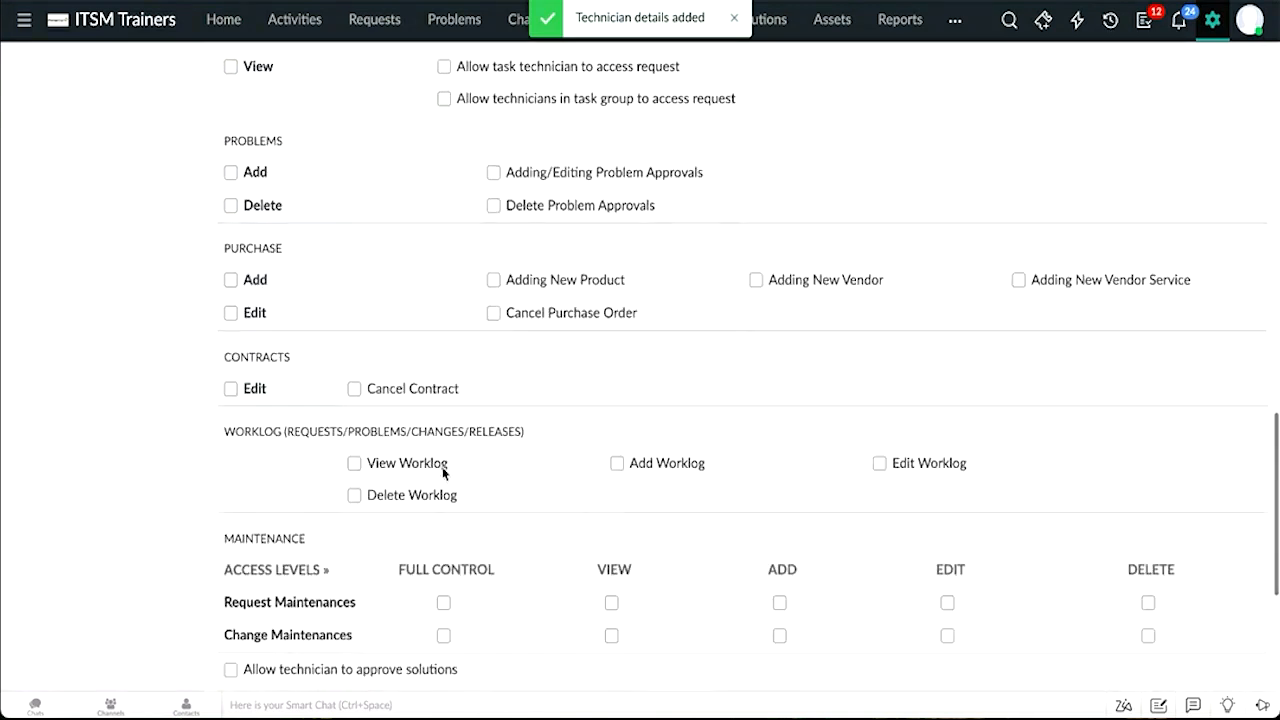
pyautogui.scroll(15, 443, 471)
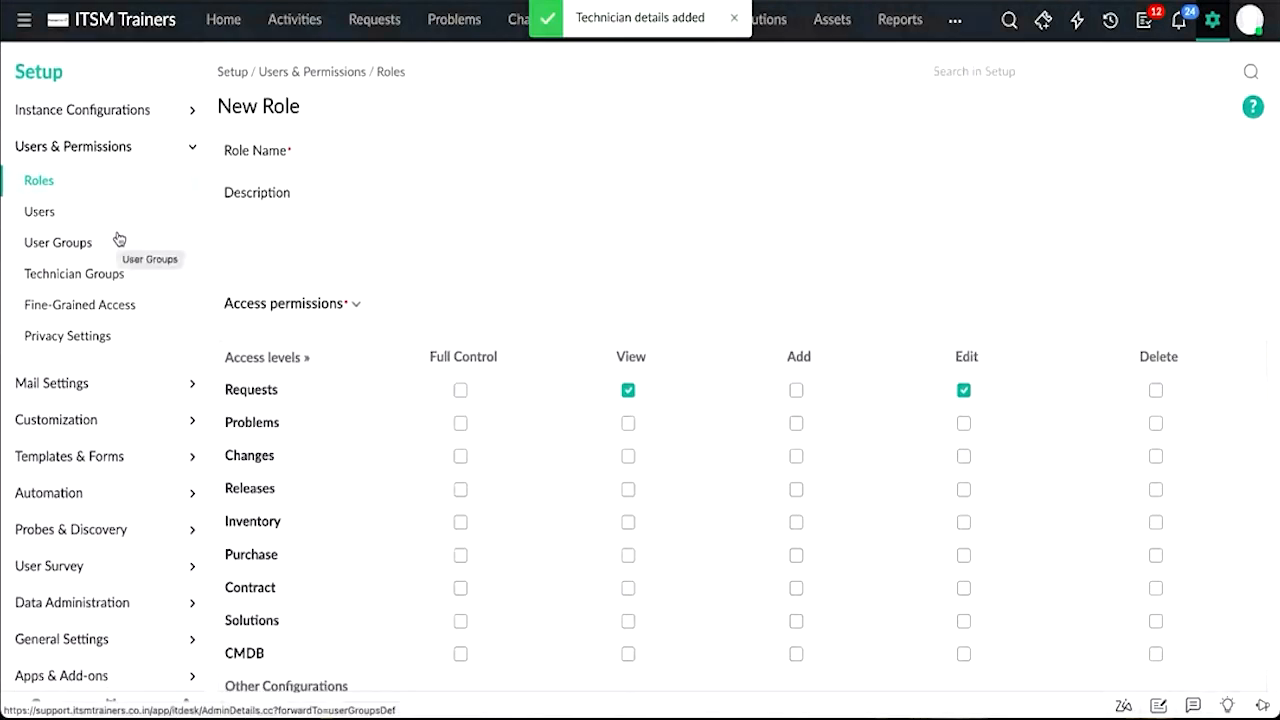
# Step: Open the HR user group, inspect its filter field options, and preview the users matching its department filter
pyautogui.click(58, 243)
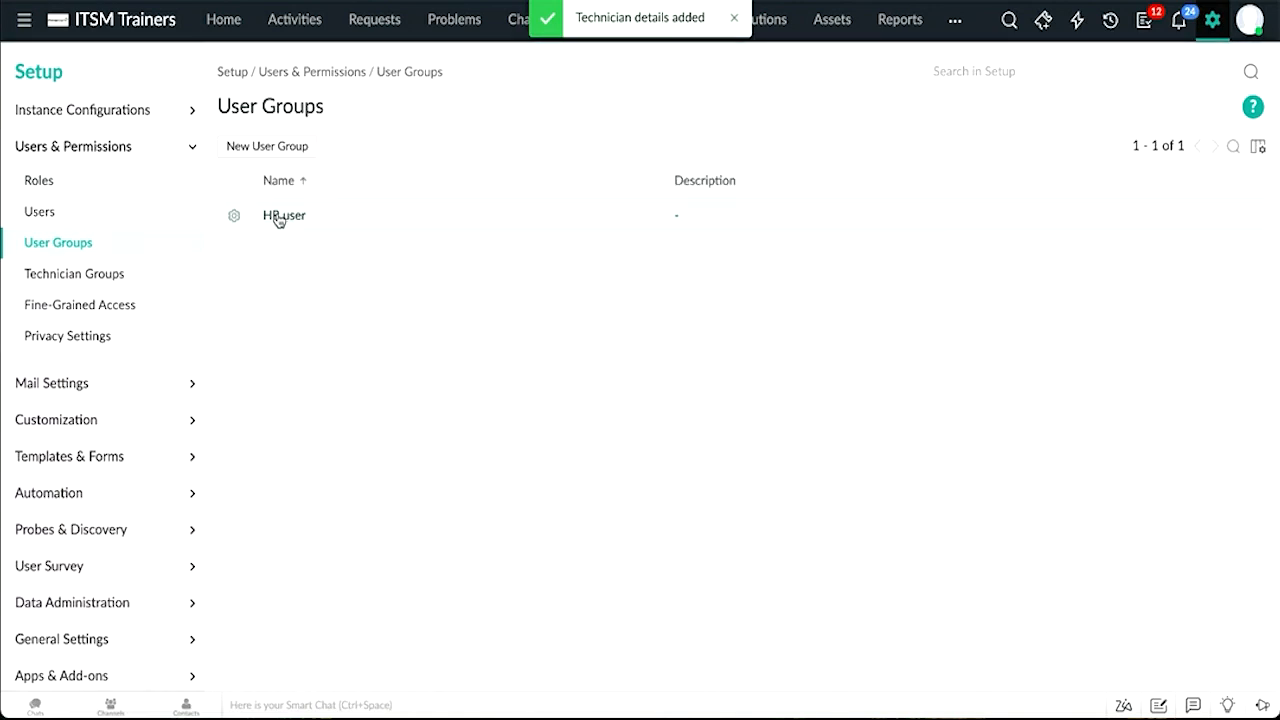
pyautogui.click(279, 218)
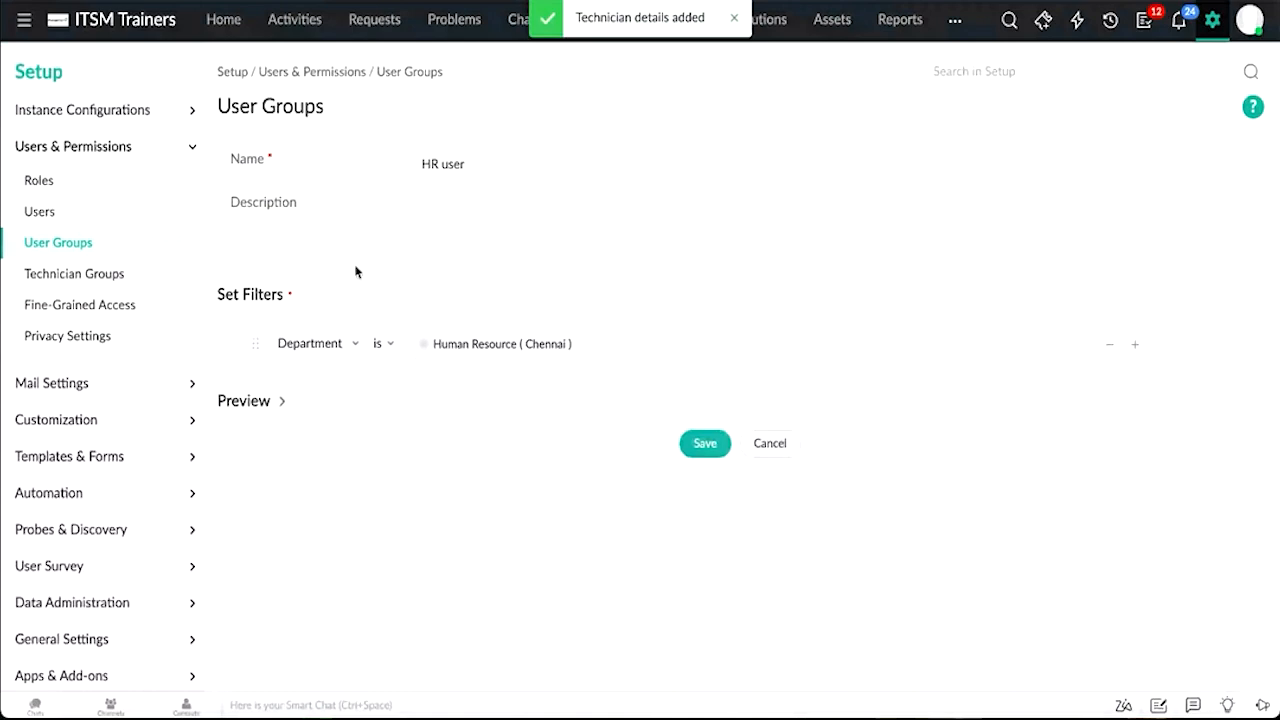
pyautogui.click(324, 344)
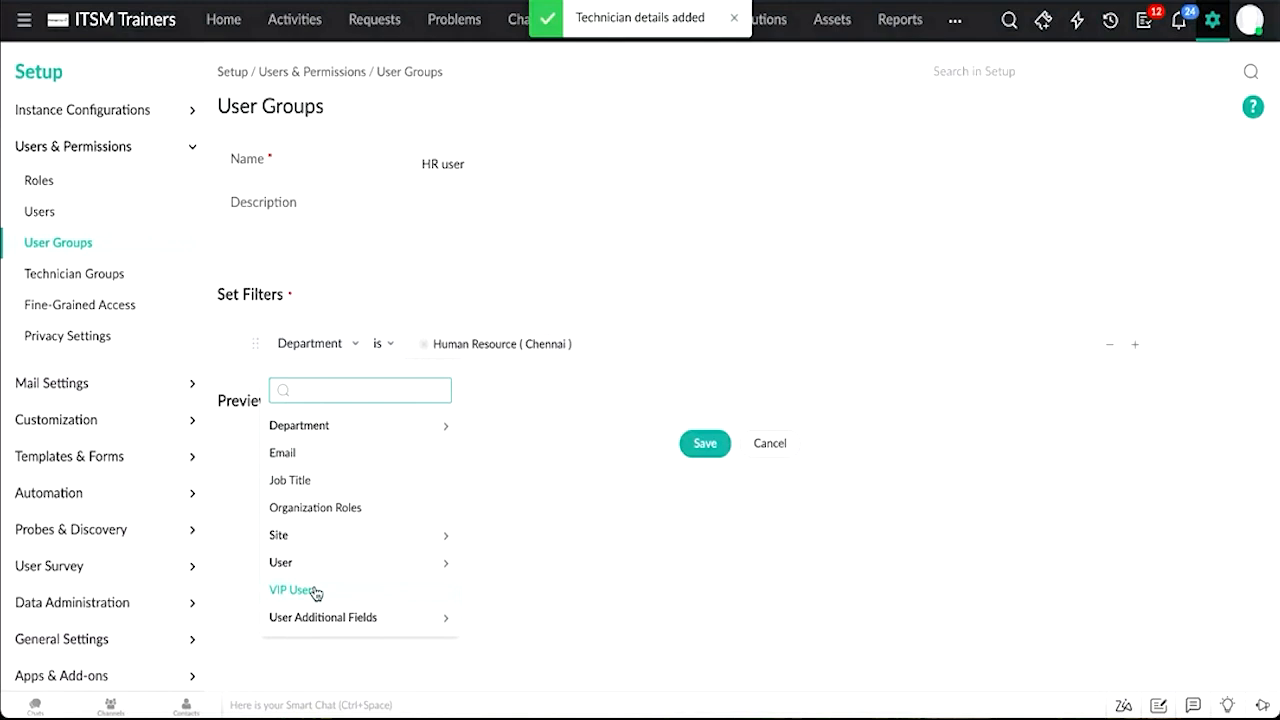
pyautogui.click(680, 549)
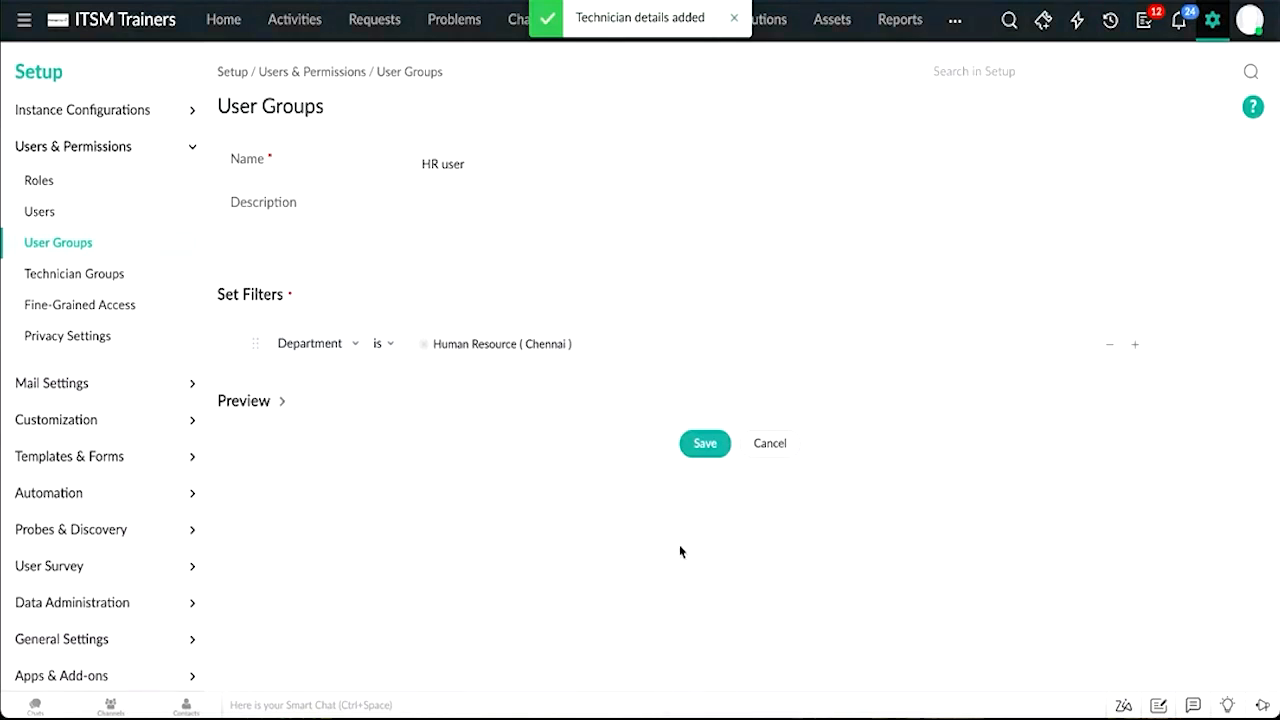
pyautogui.click(262, 400)
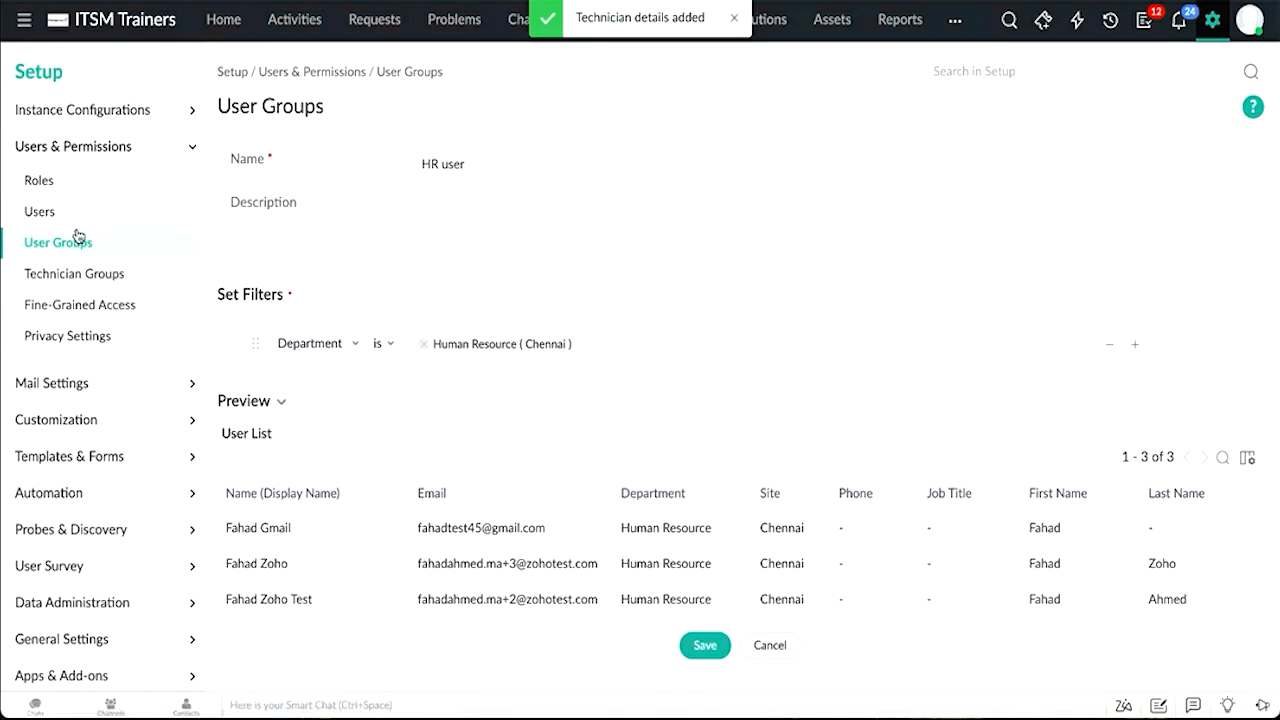
# Step: Start a new technician group for the Chennai site and add two technicians to it
pyautogui.click(77, 272)
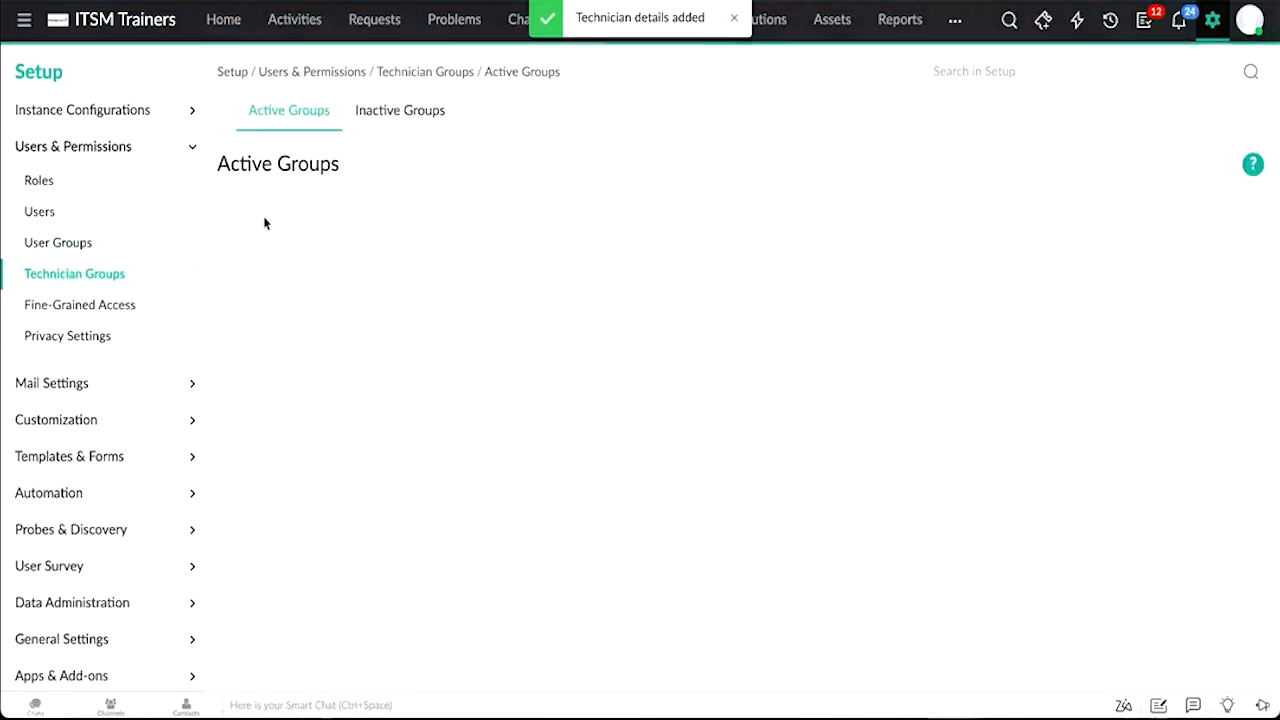
pyautogui.click(266, 252)
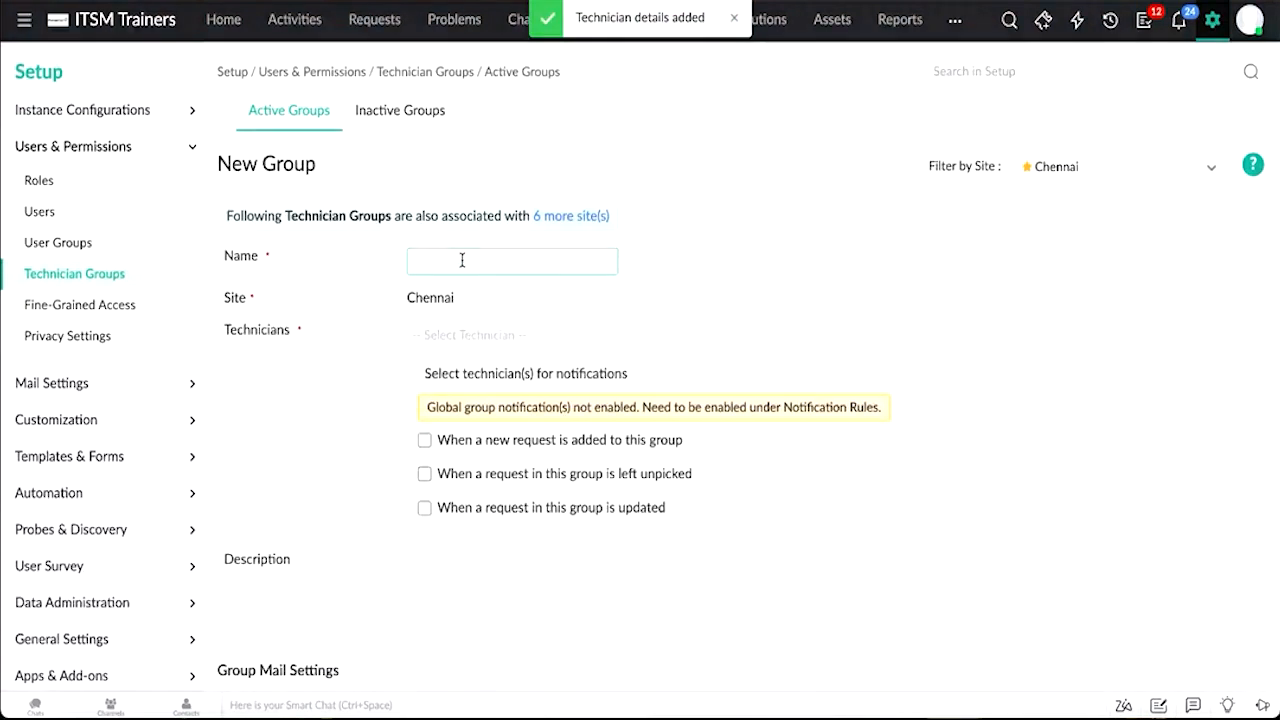
pyautogui.click(439, 336)
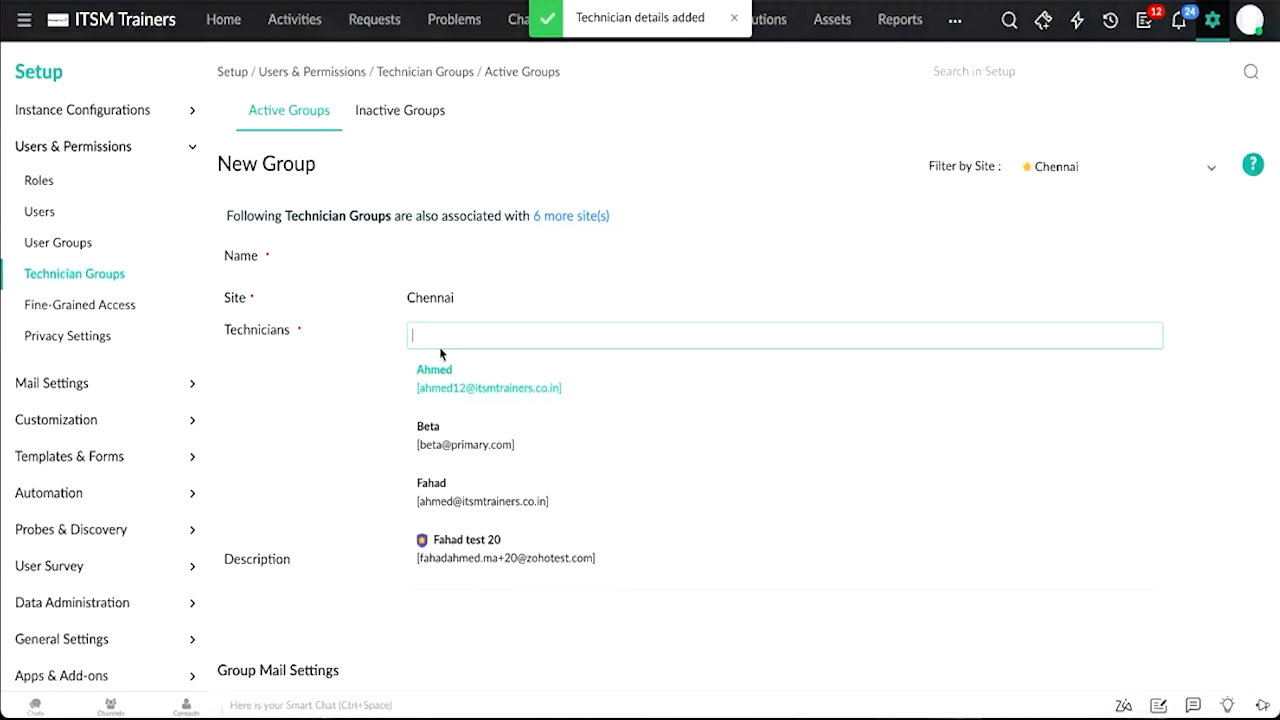
pyautogui.click(440, 372)
pyautogui.click(440, 375)
pyautogui.click(596, 310)
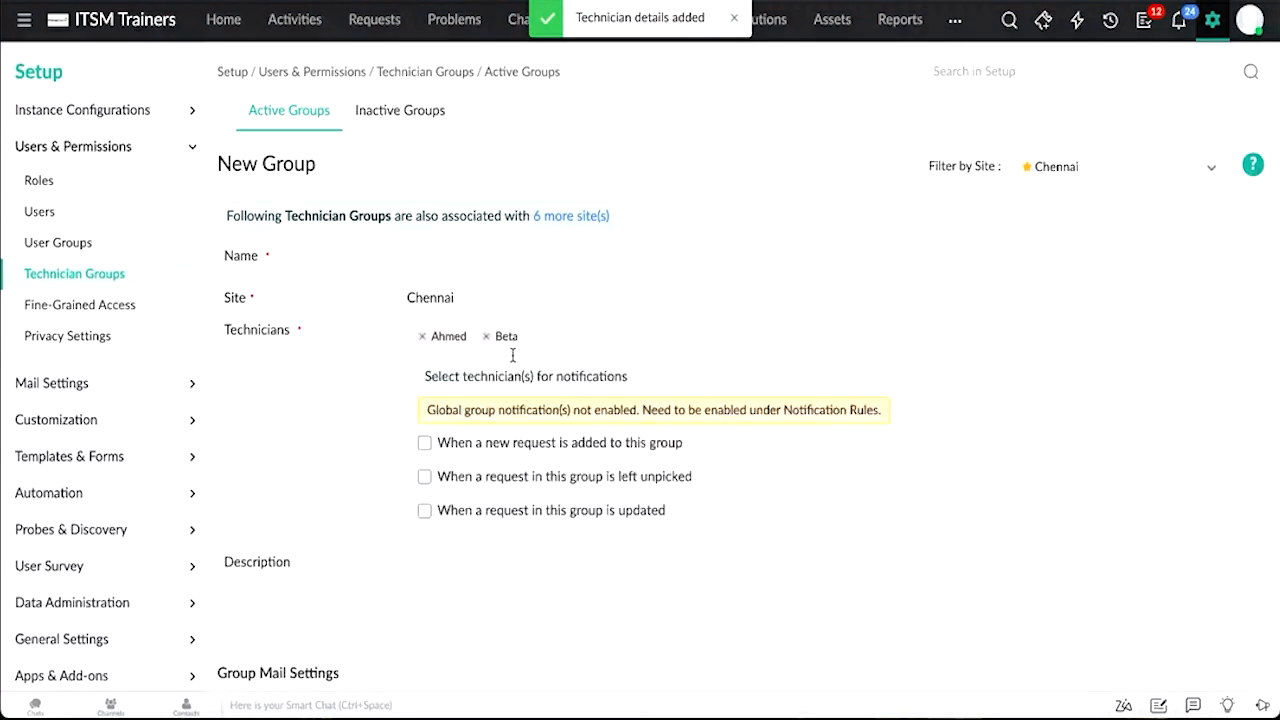
# Step: Enable all three group notification options and pick a technician to notify when a new request is added
pyautogui.click(426, 446)
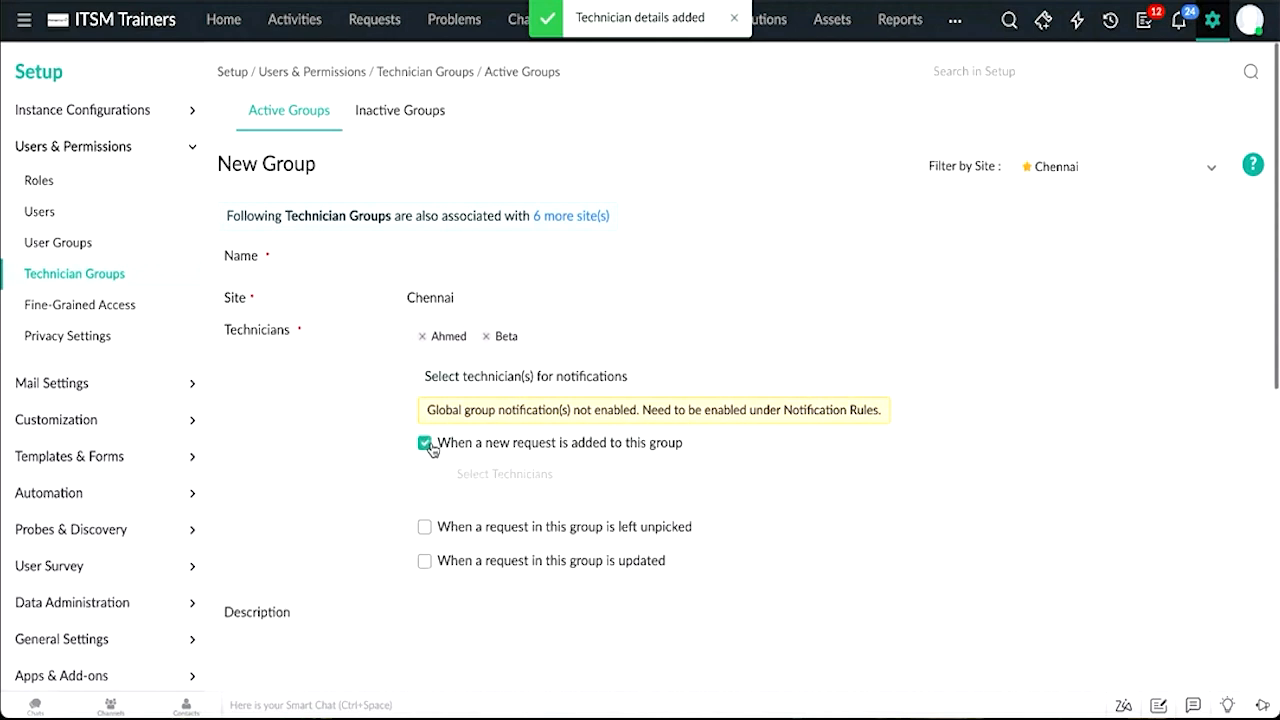
pyautogui.click(484, 540)
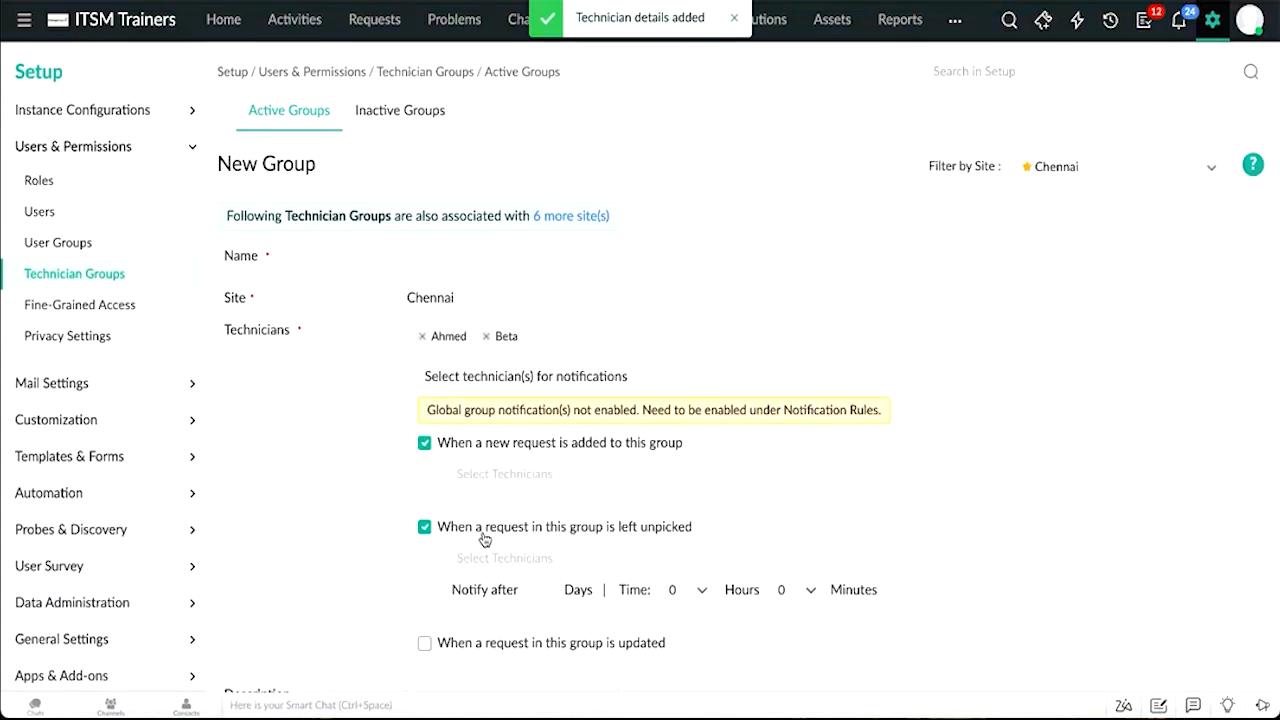
pyautogui.scroll(-2, 484, 540)
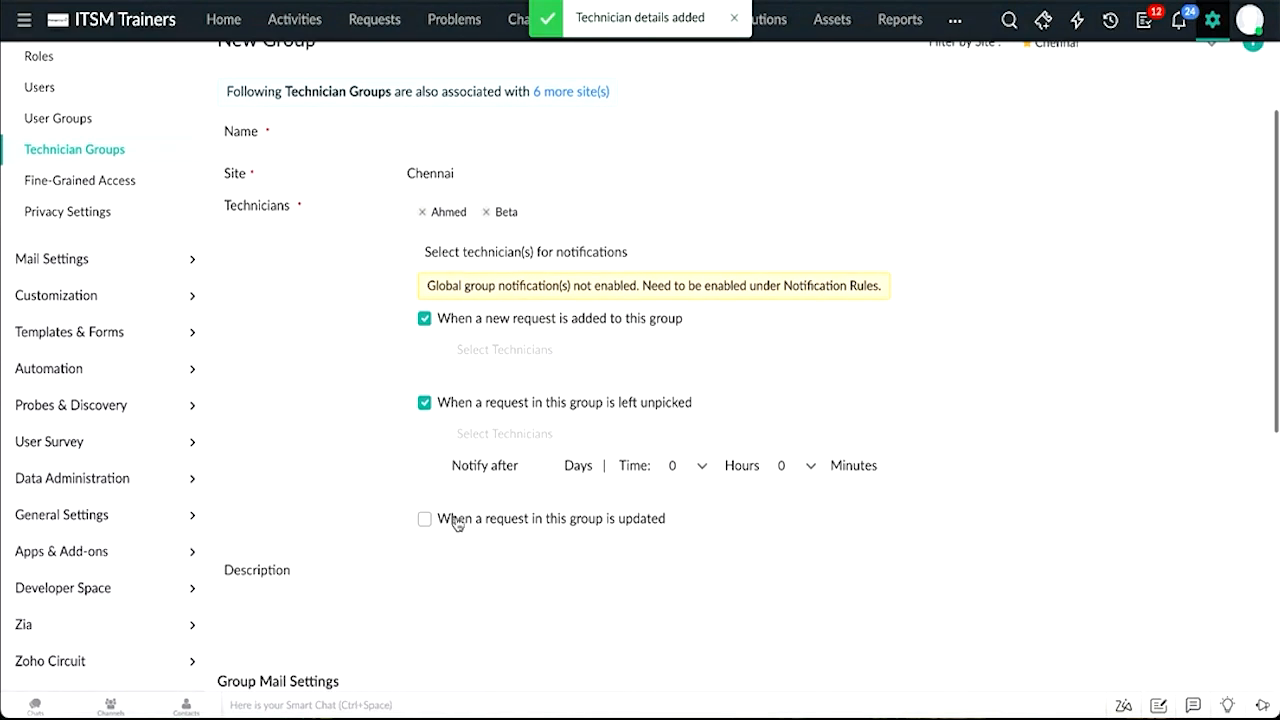
pyautogui.click(455, 522)
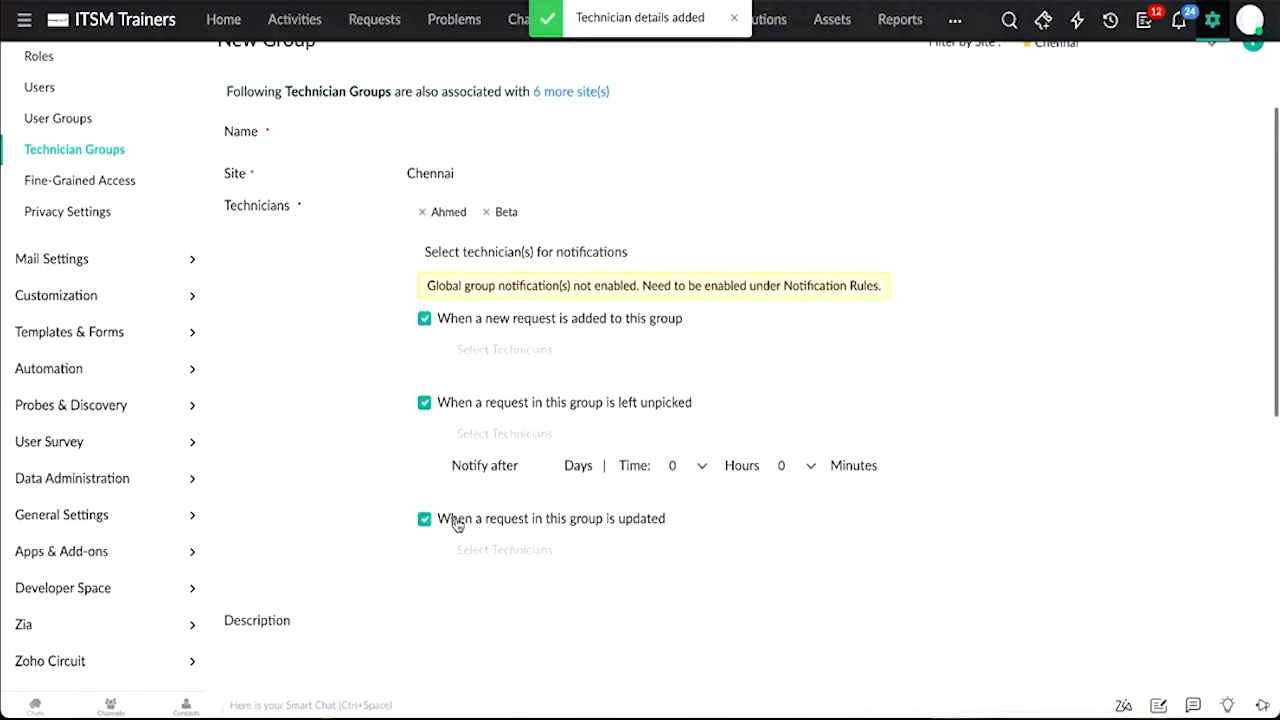
pyautogui.click(525, 349)
pyautogui.click(509, 385)
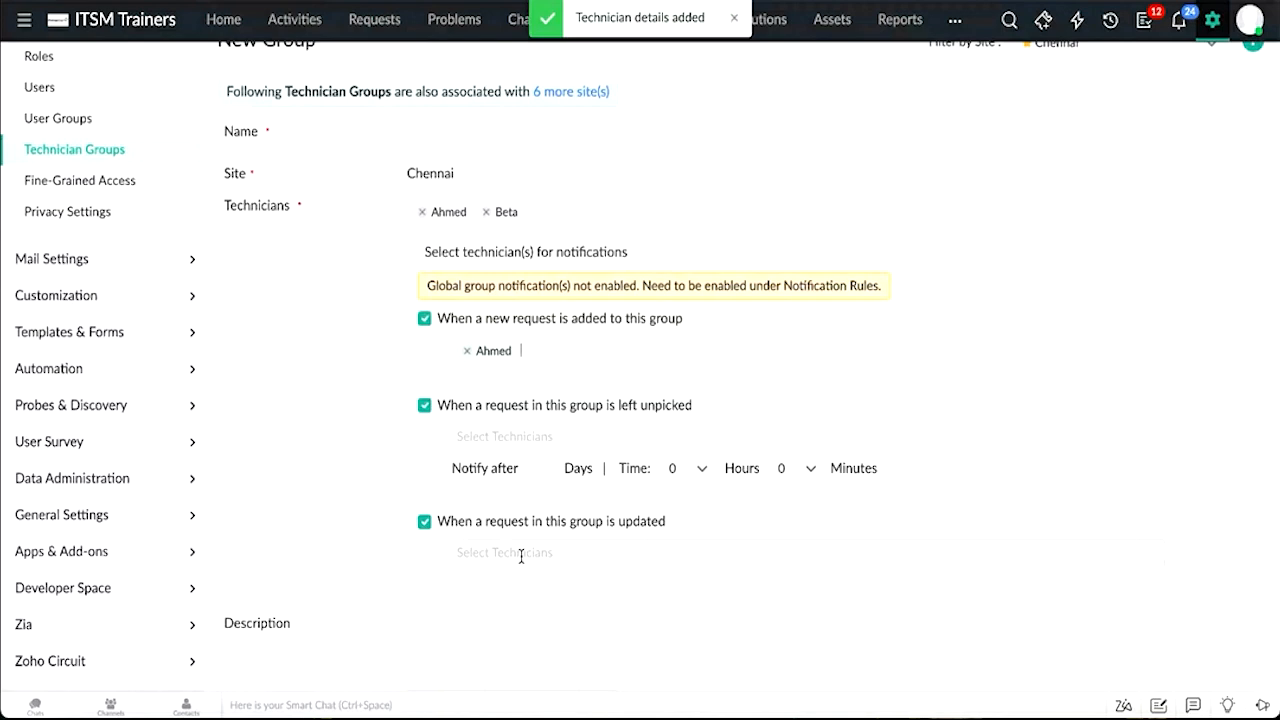
# Step: Leave the group form and open User Management in the ESM Directory
pyautogui.scroll(-3, 521, 556)
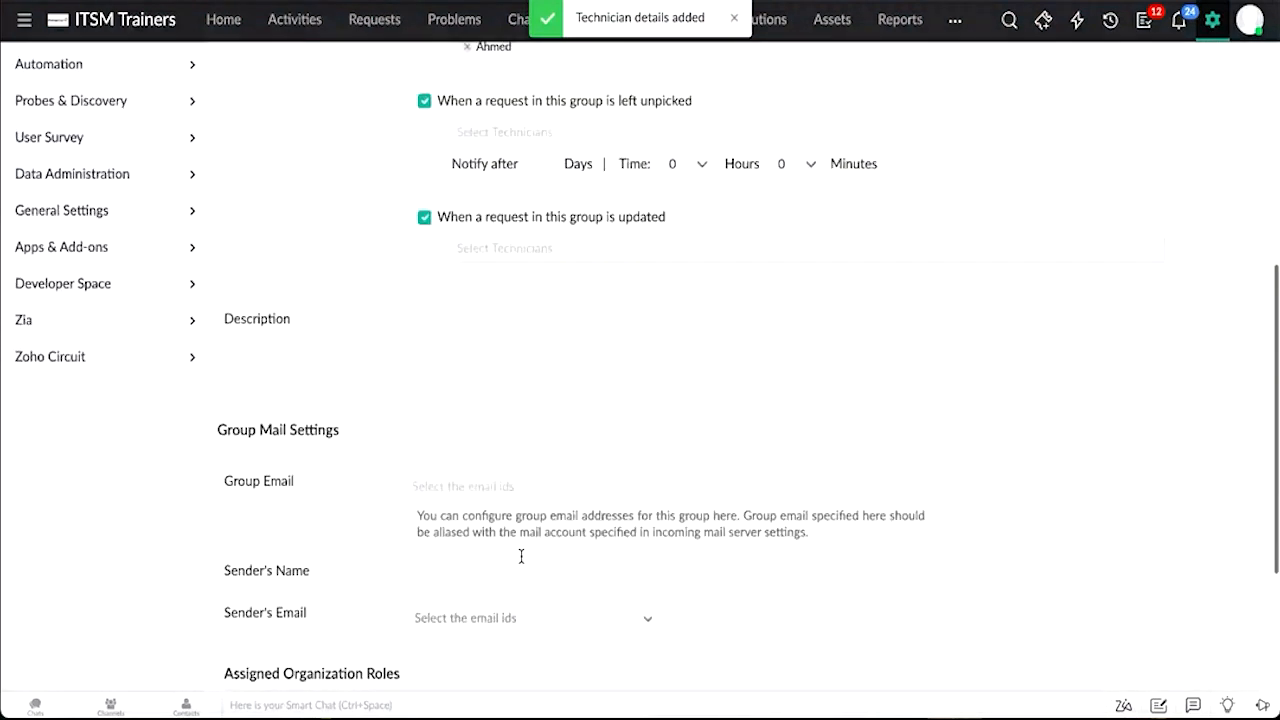
pyautogui.scroll(-1, 521, 556)
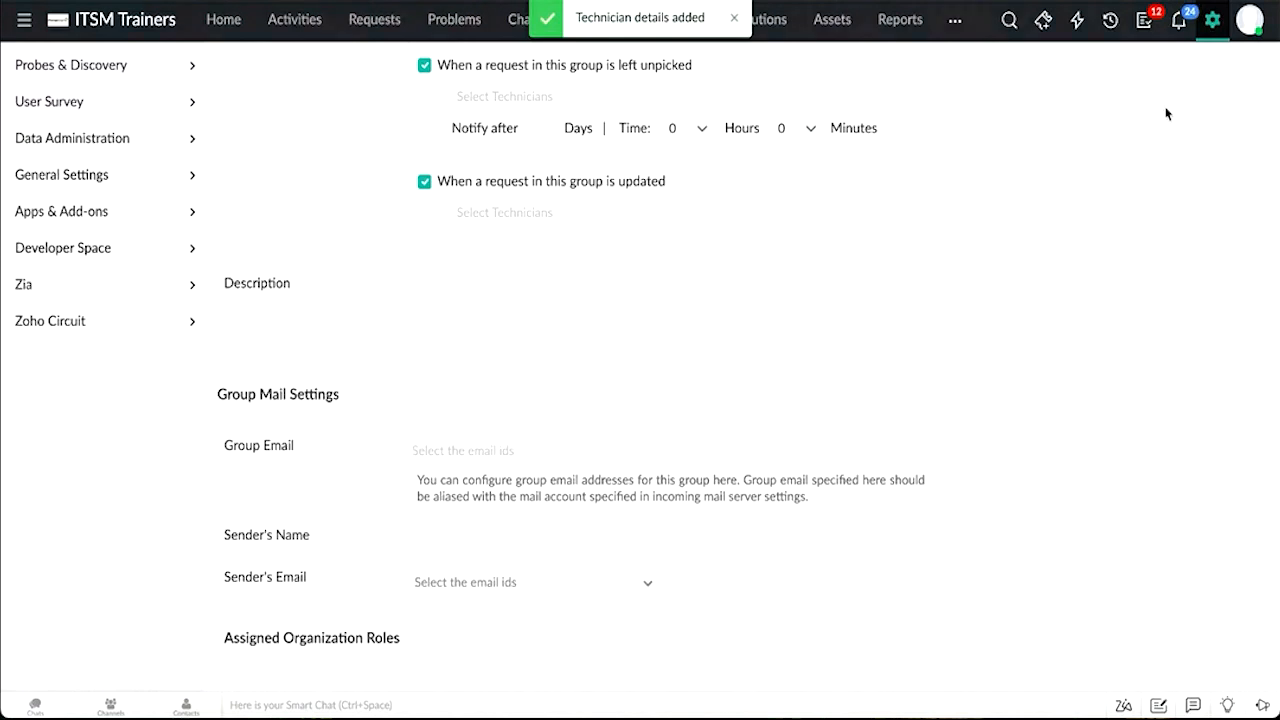
pyautogui.click(24, 24)
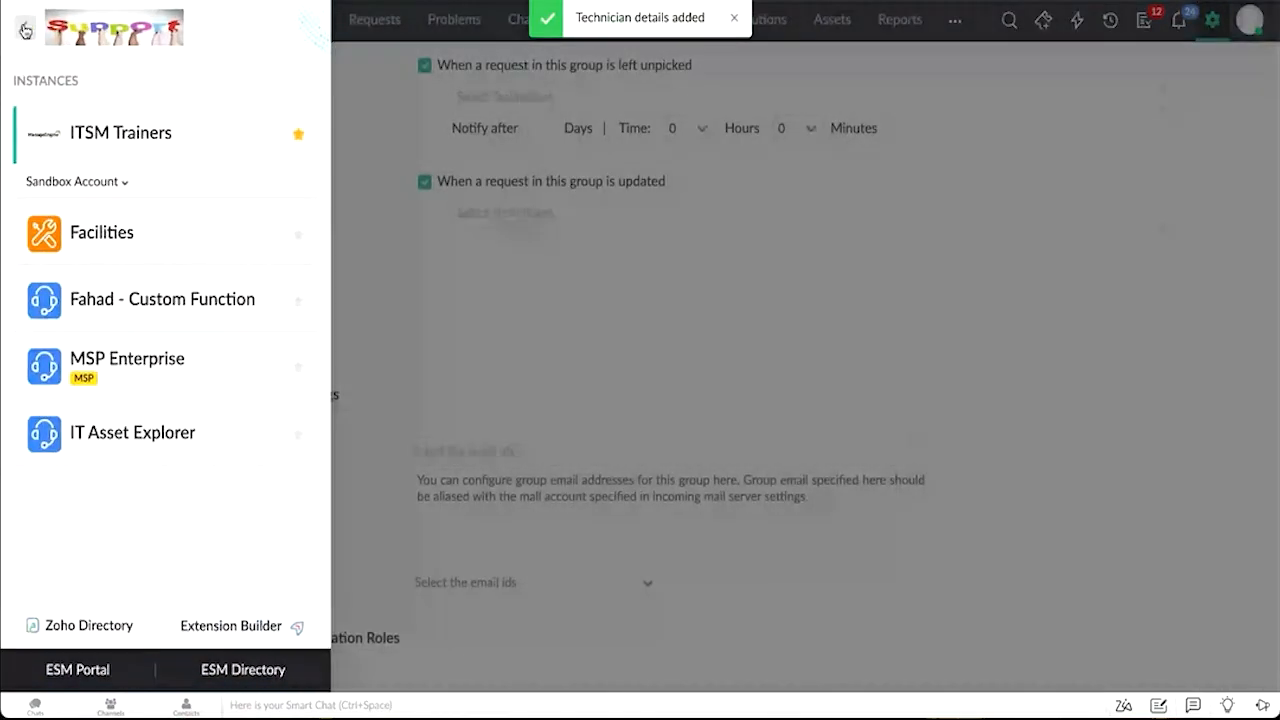
pyautogui.click(224, 669)
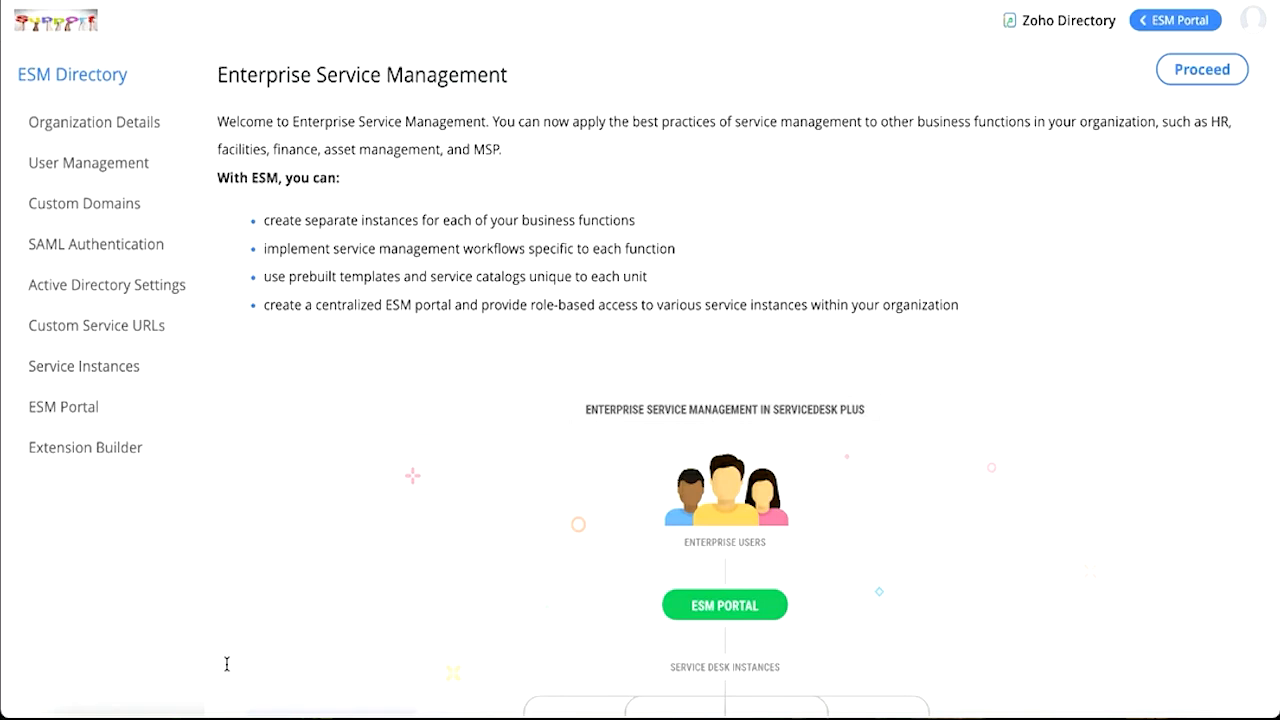
pyautogui.click(138, 179)
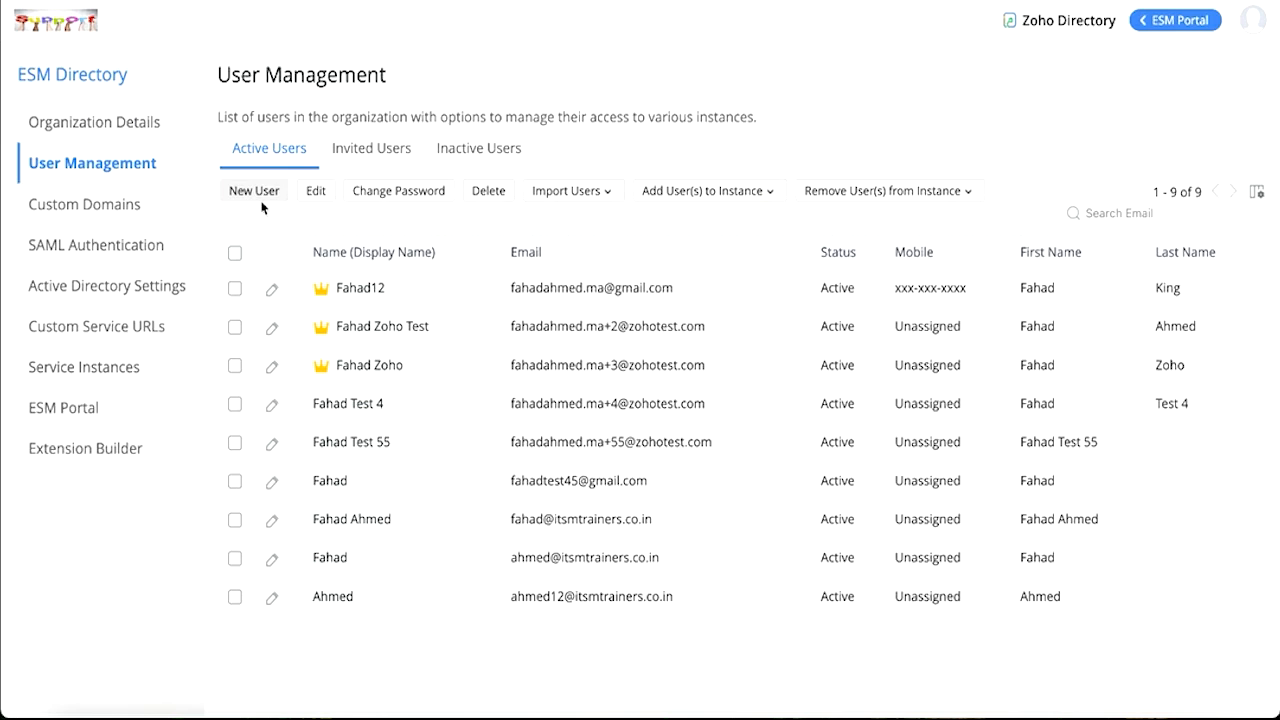
# Step: Select the first user and open its Edit dialog, then close it without changes
pyautogui.click(234, 288)
pyautogui.click(320, 191)
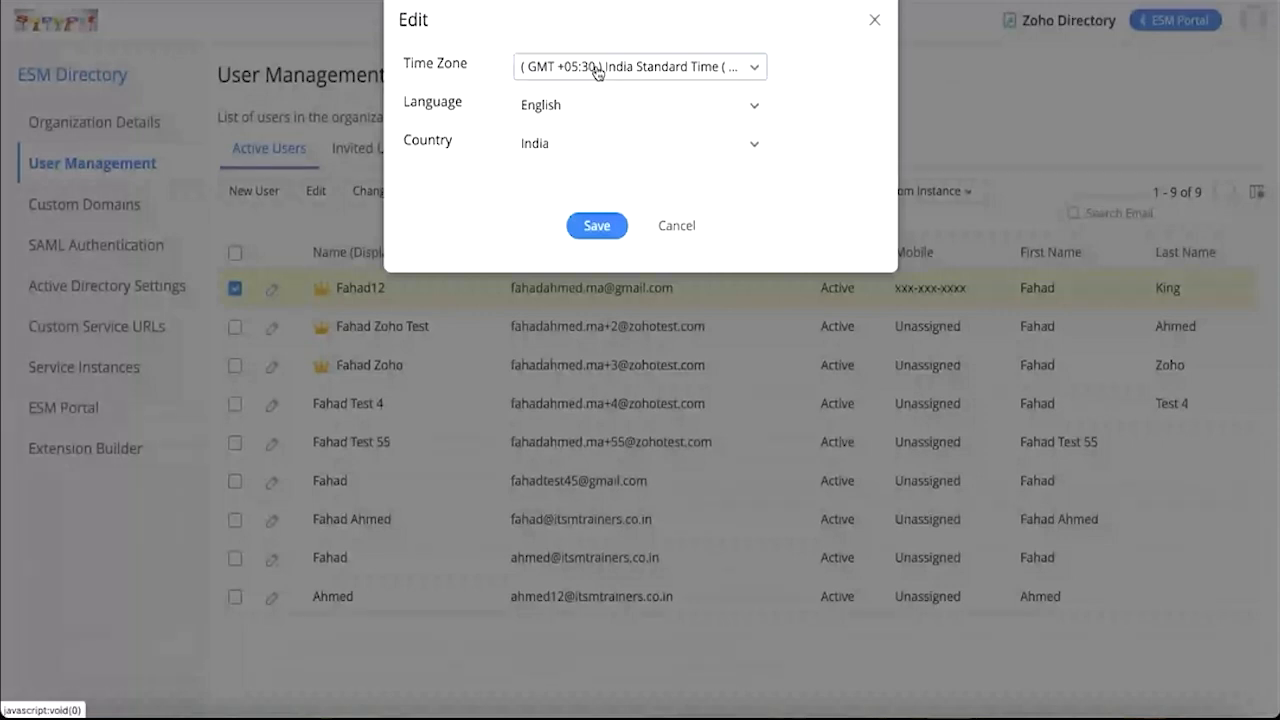
pyautogui.click(873, 22)
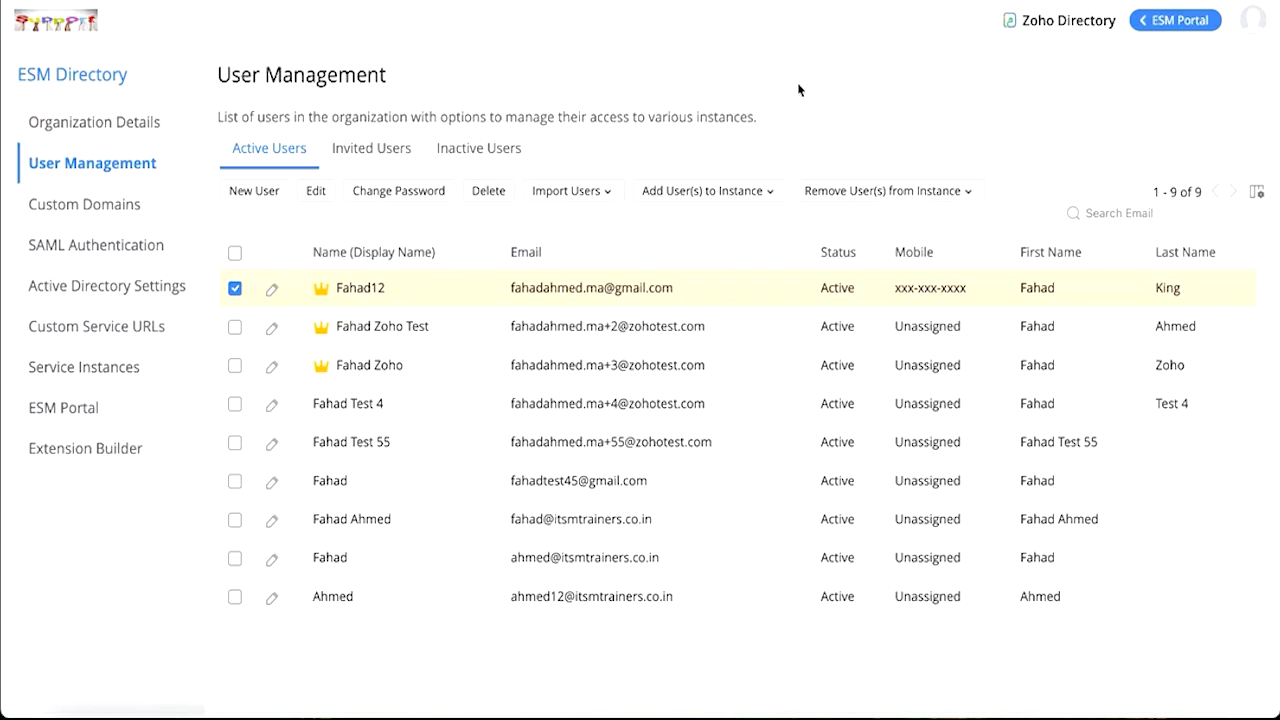
# Step: Browse the Import Users, Add User(s) to Instance and Remove User(s) from Instance options
pyautogui.click(591, 193)
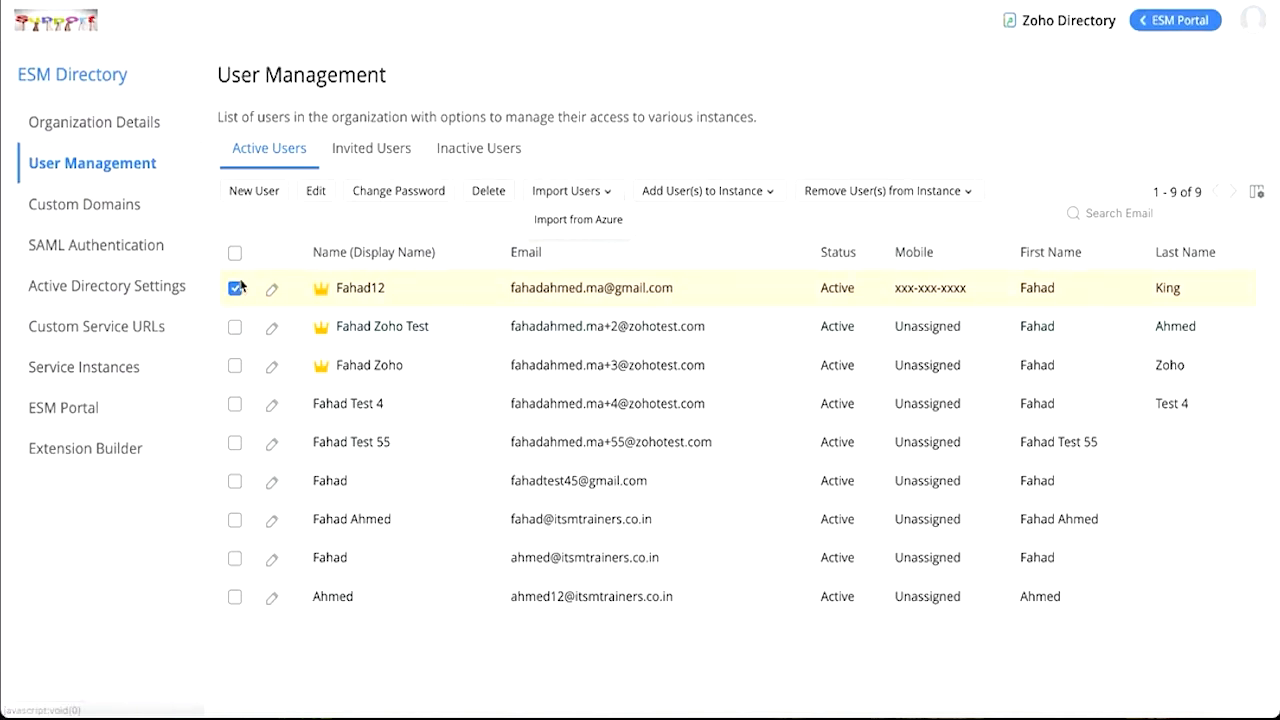
pyautogui.click(717, 193)
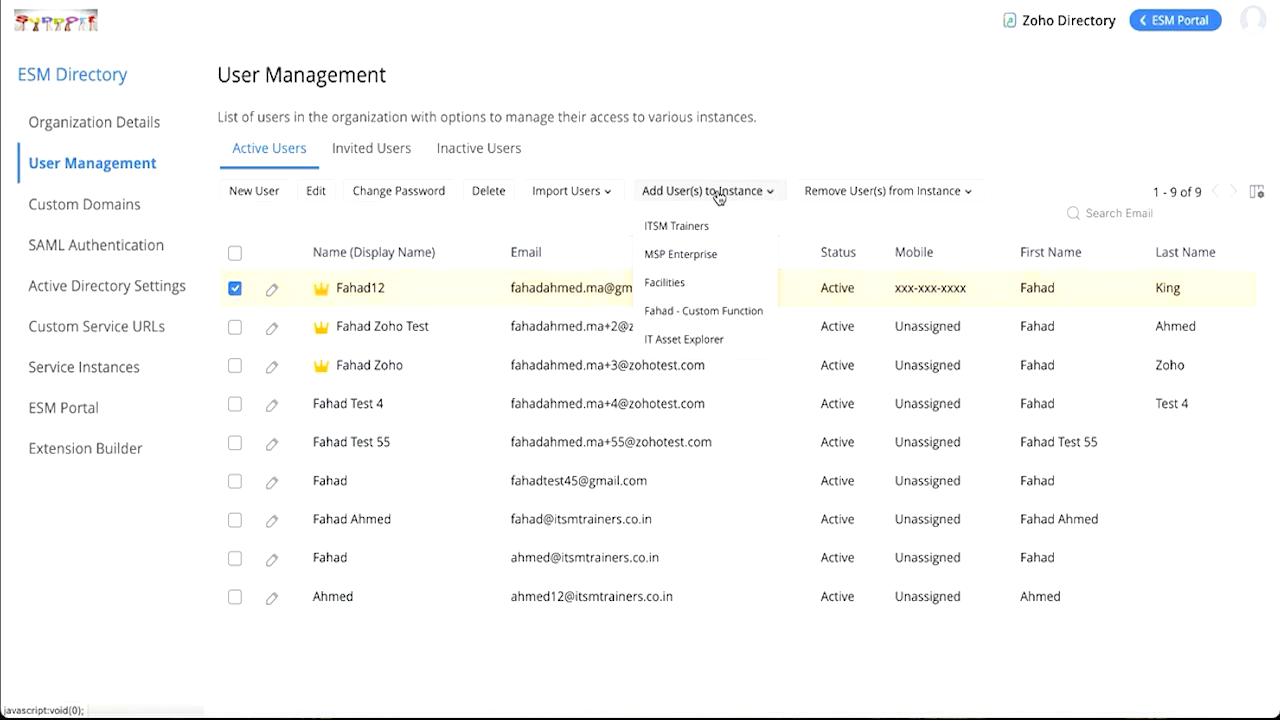
pyautogui.click(969, 191)
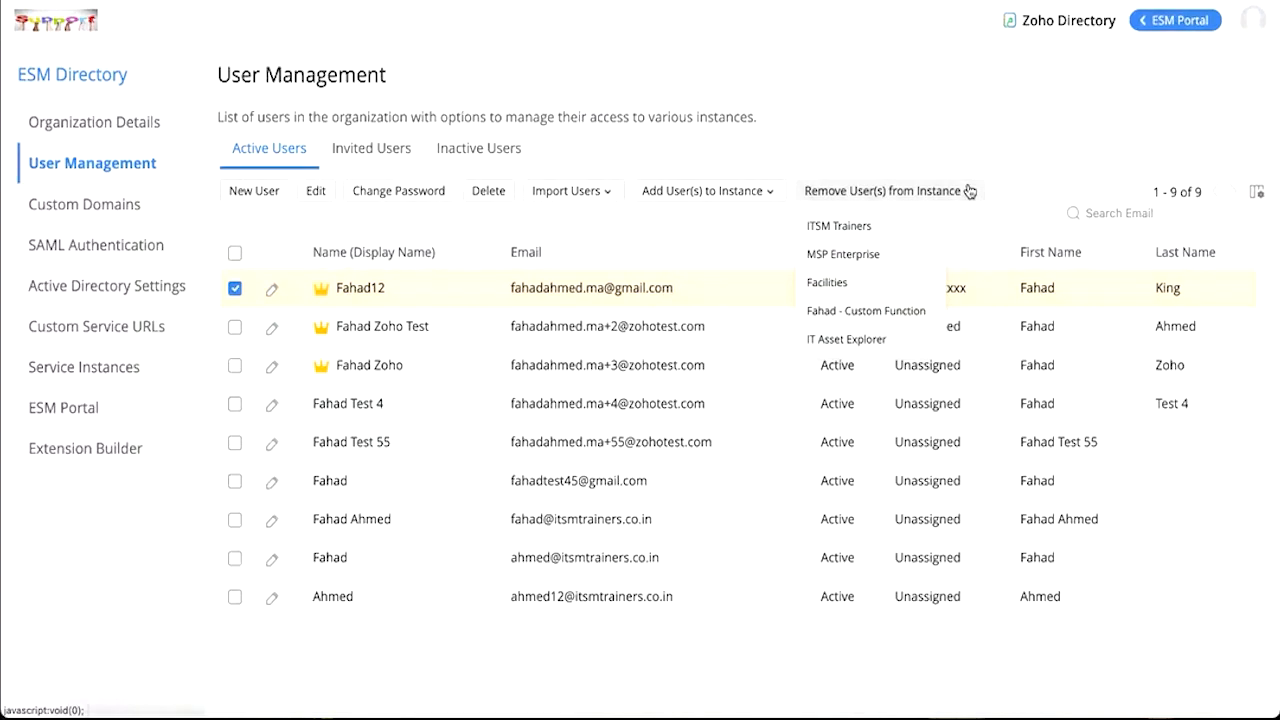
# Step: Open Custom Domains and view the verification instructions for primary.com
pyautogui.click(73, 208)
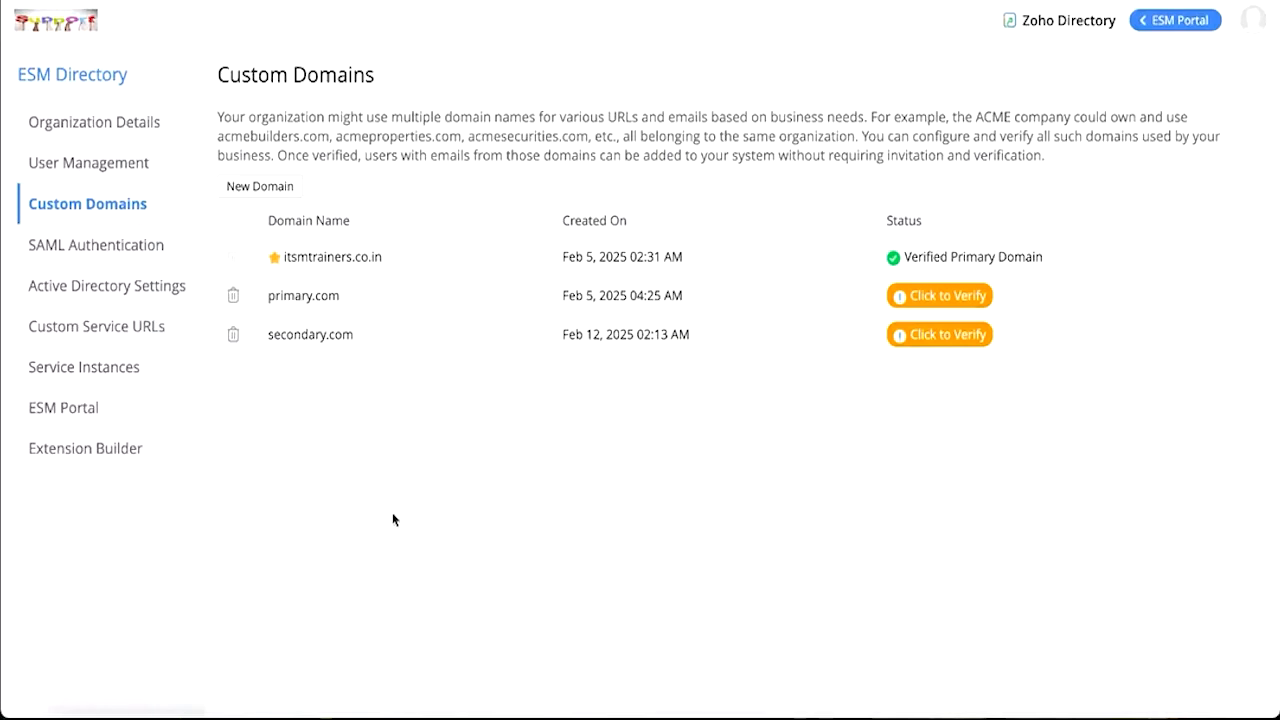
pyautogui.click(957, 298)
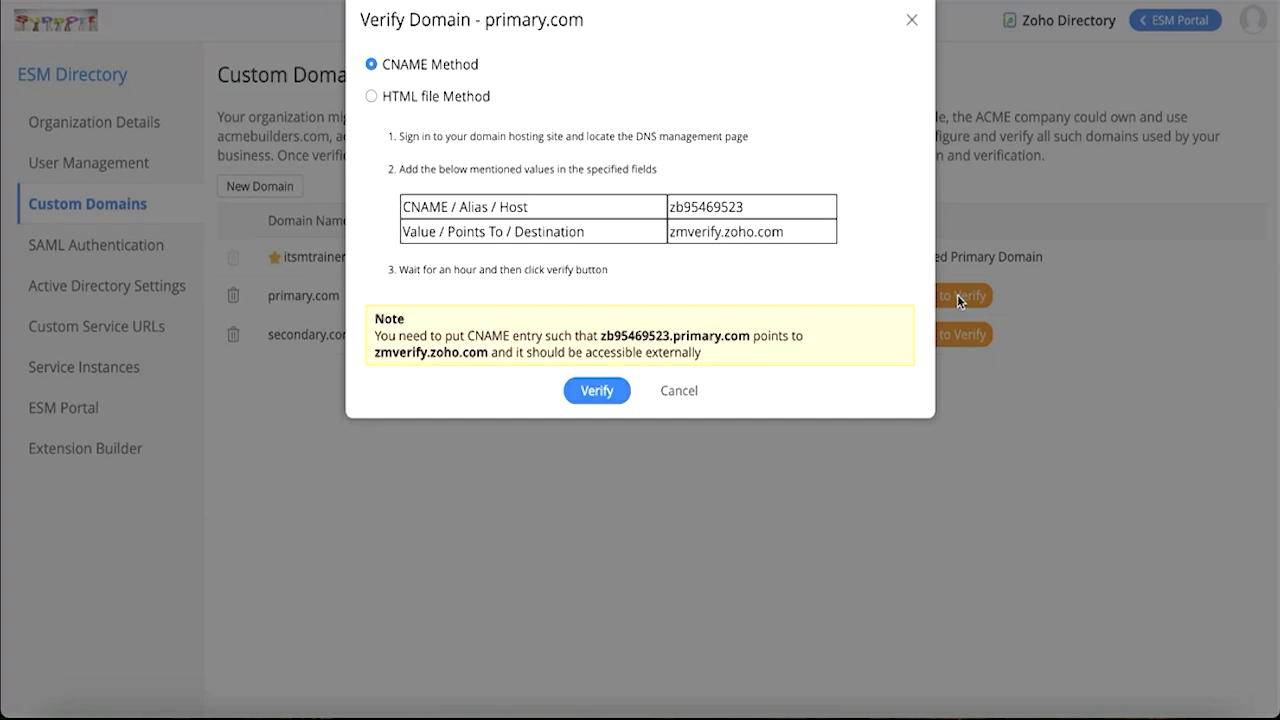
# Step: Close the domain verification dialog and open the Custom Service URLs page
pyautogui.click(912, 22)
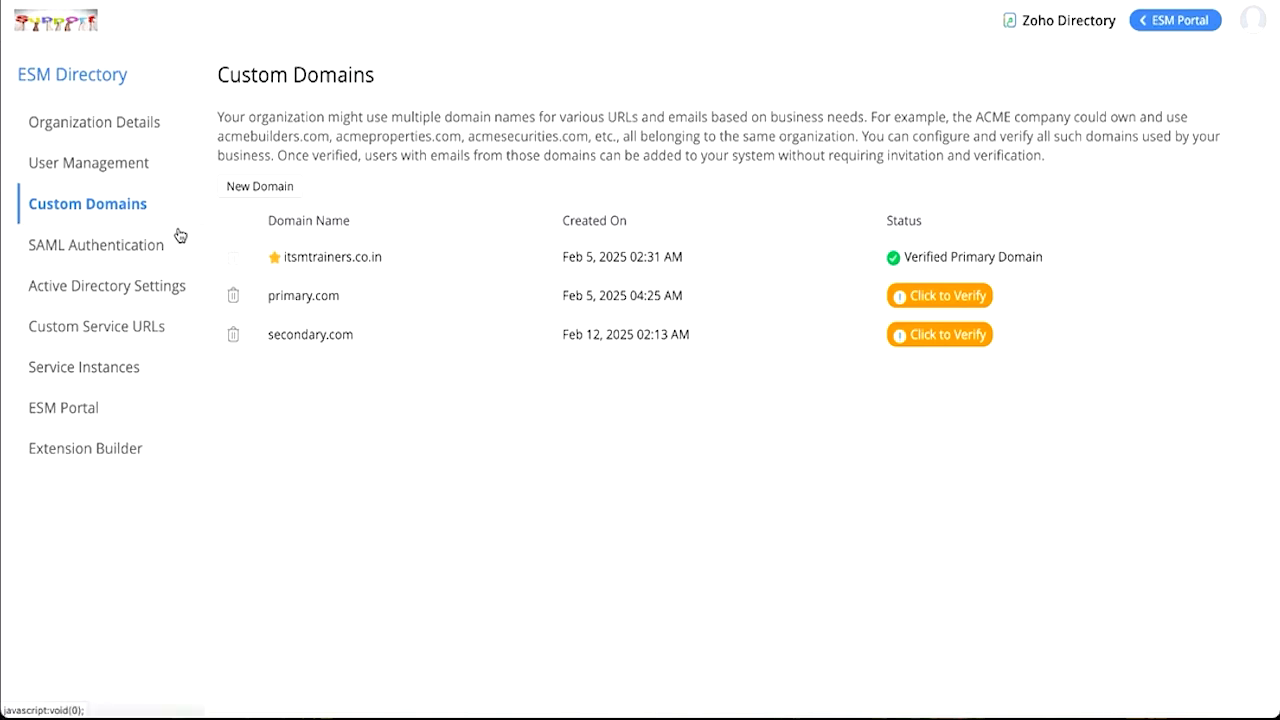
pyautogui.click(67, 335)
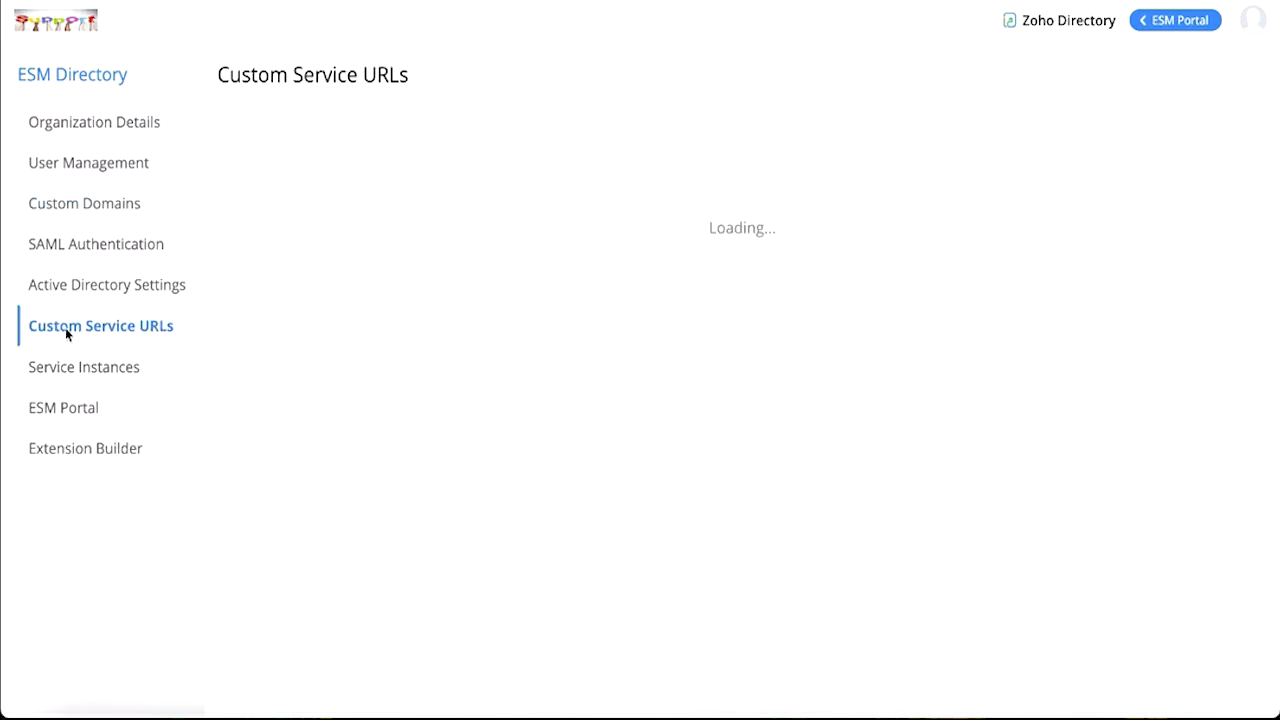
# Step: Start a new service URL with subdomain helpdesk on itsmtrainers.co.in, then close the dialog without saving
pyautogui.click(297, 150)
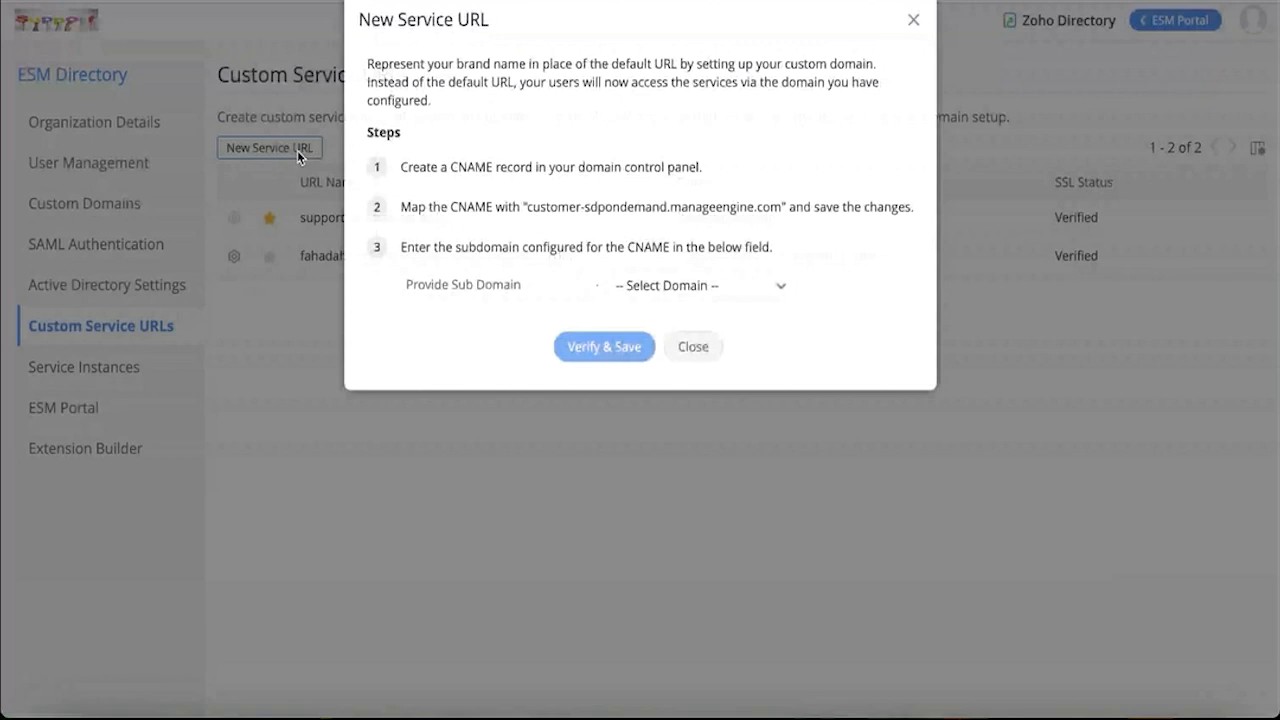
pyautogui.click(651, 294)
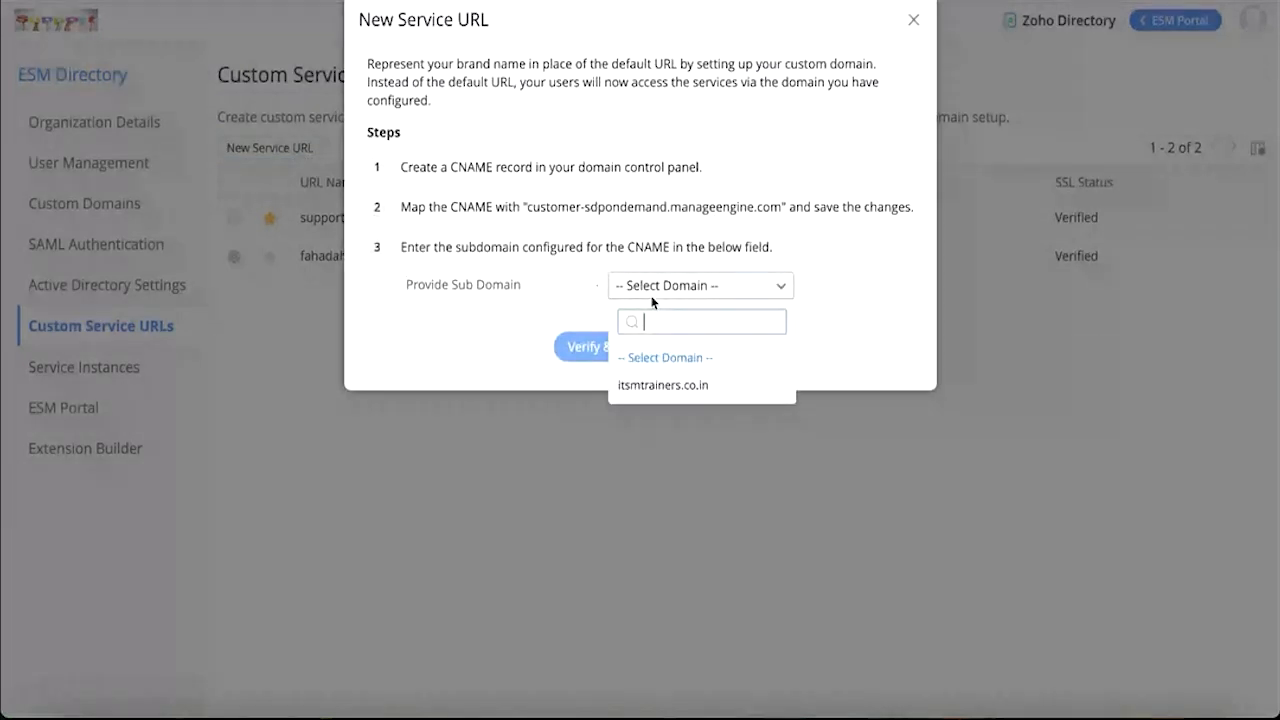
pyautogui.click(668, 388)
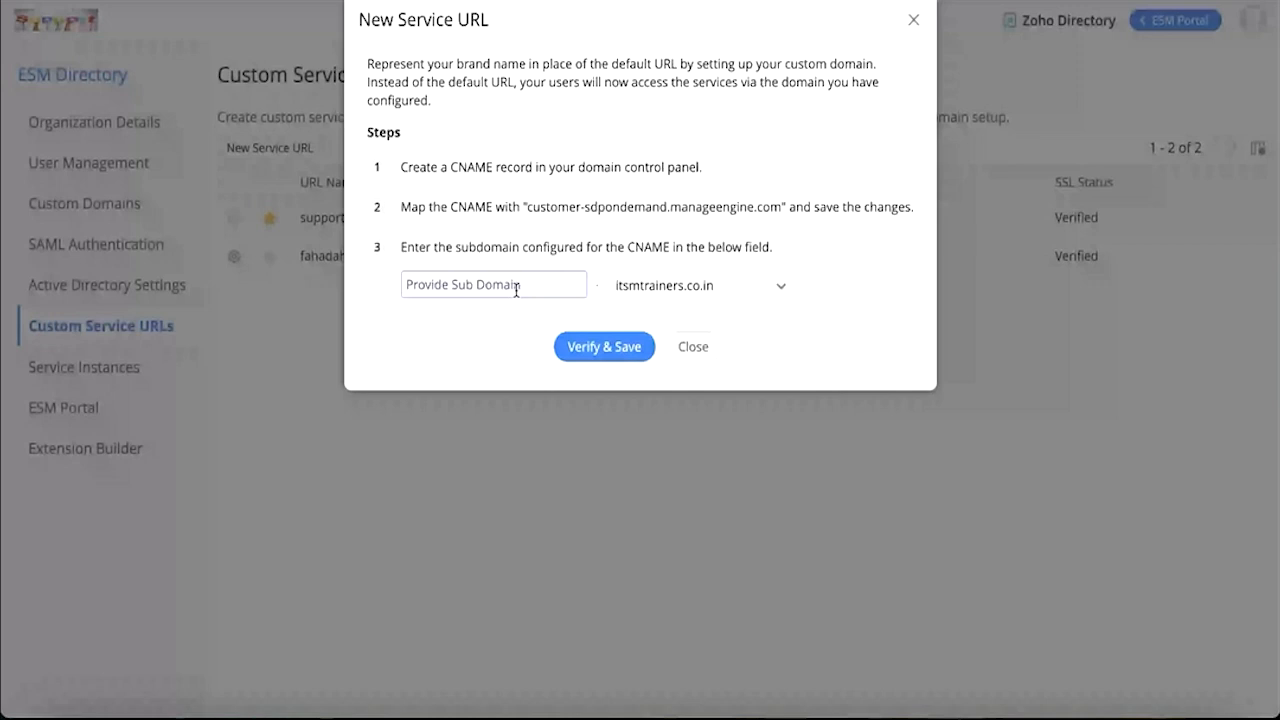
pyautogui.write('helpdesk')
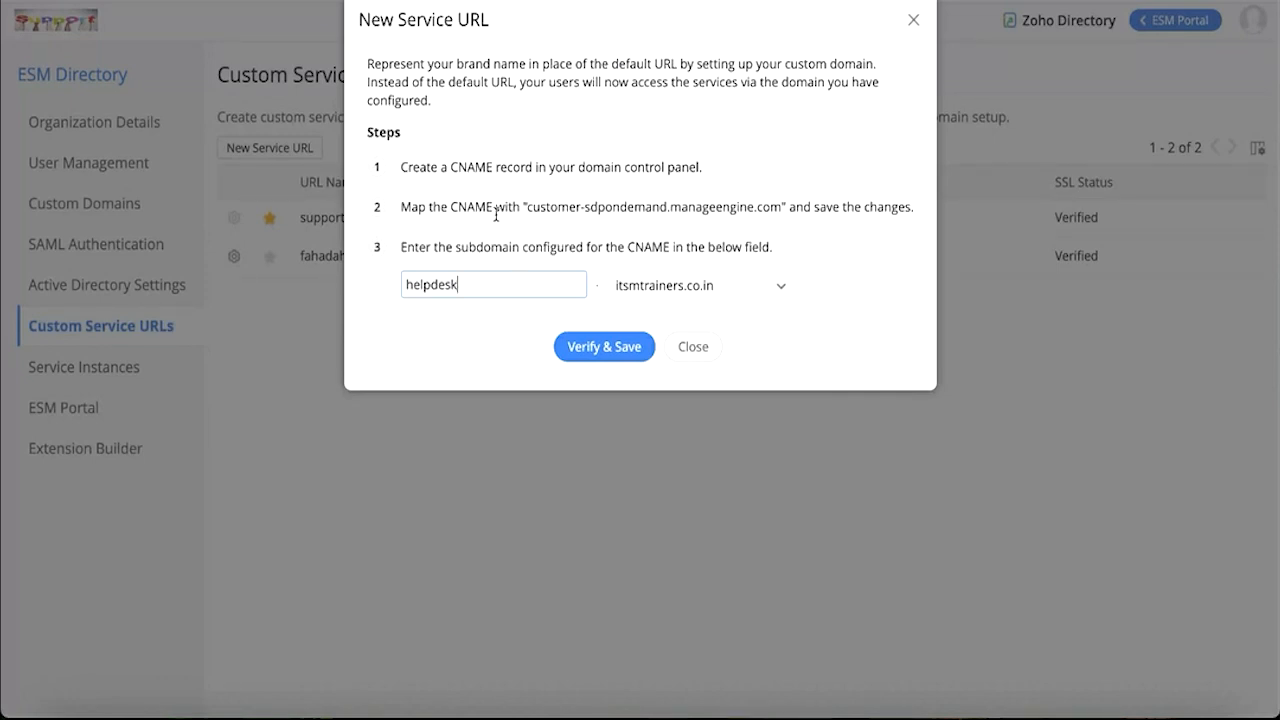
pyautogui.moveTo(483, 290); pyautogui.dragTo(385, 285)
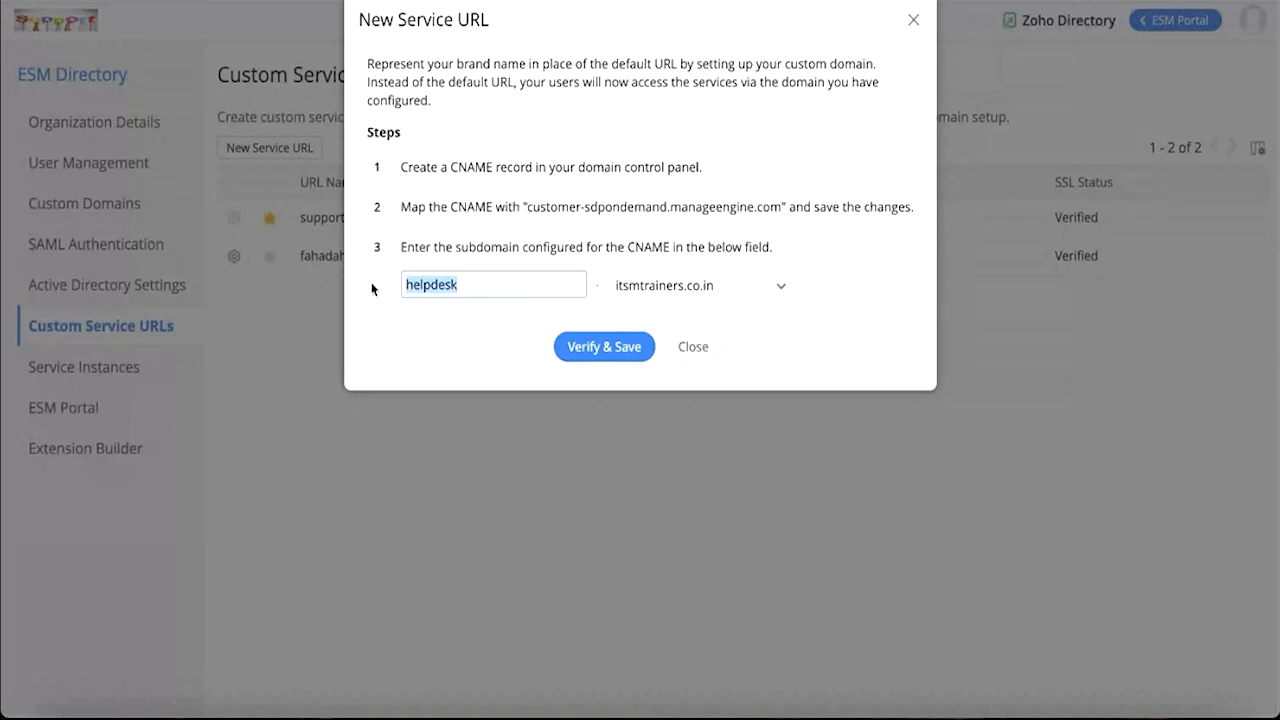
pyautogui.moveTo(524, 206); pyautogui.dragTo(580, 206)
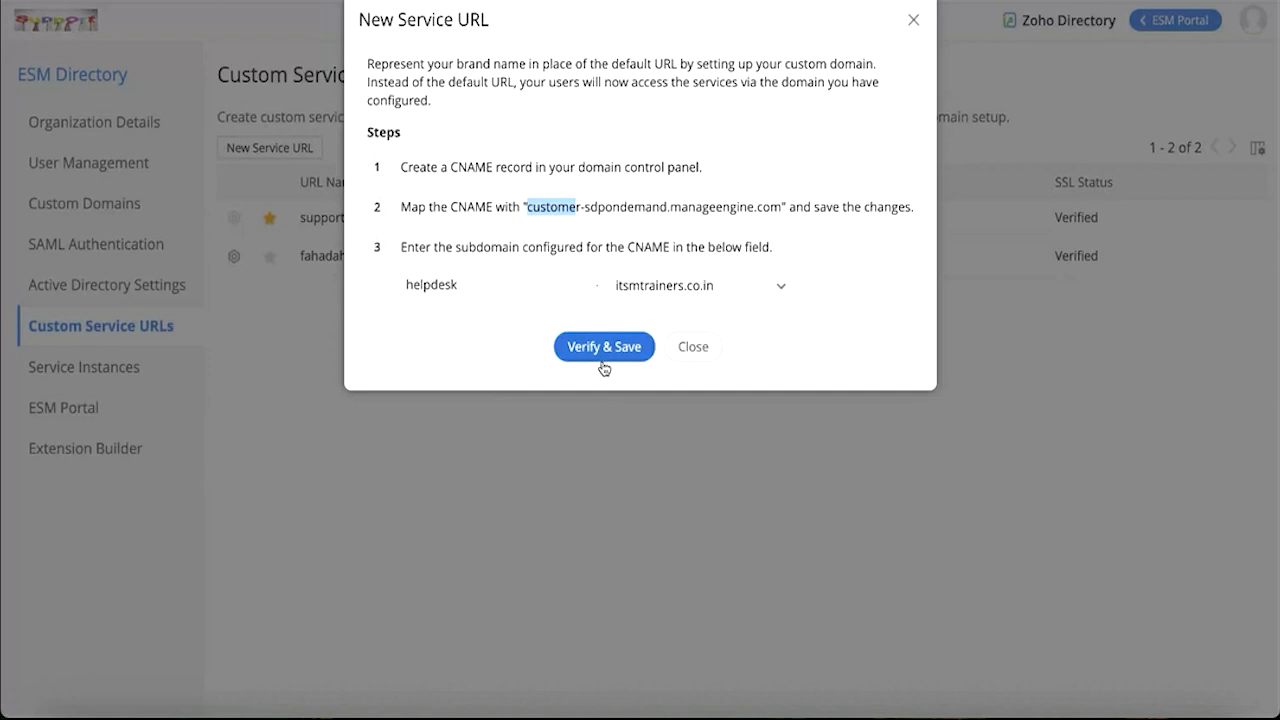
pyautogui.click(914, 22)
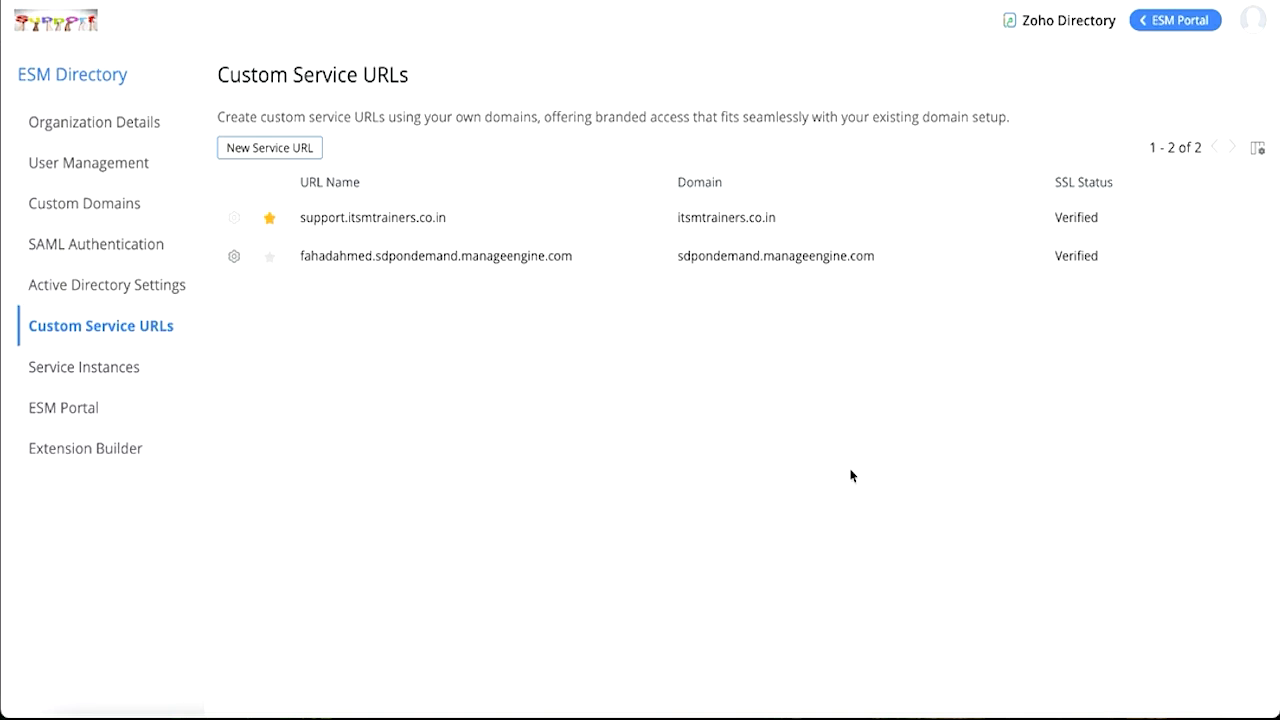
# Step: Open the SAML Authentication page and scroll through it
pyautogui.click(58, 252)
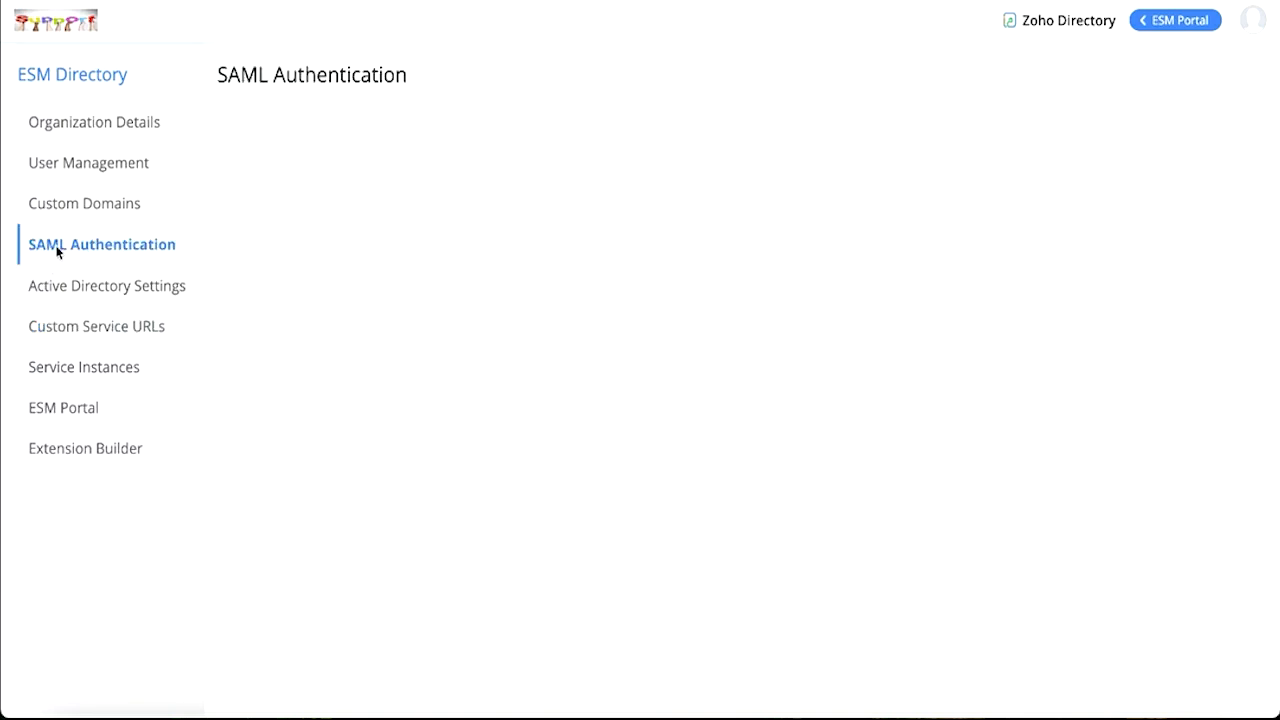
pyautogui.scroll(-2, 434, 437)
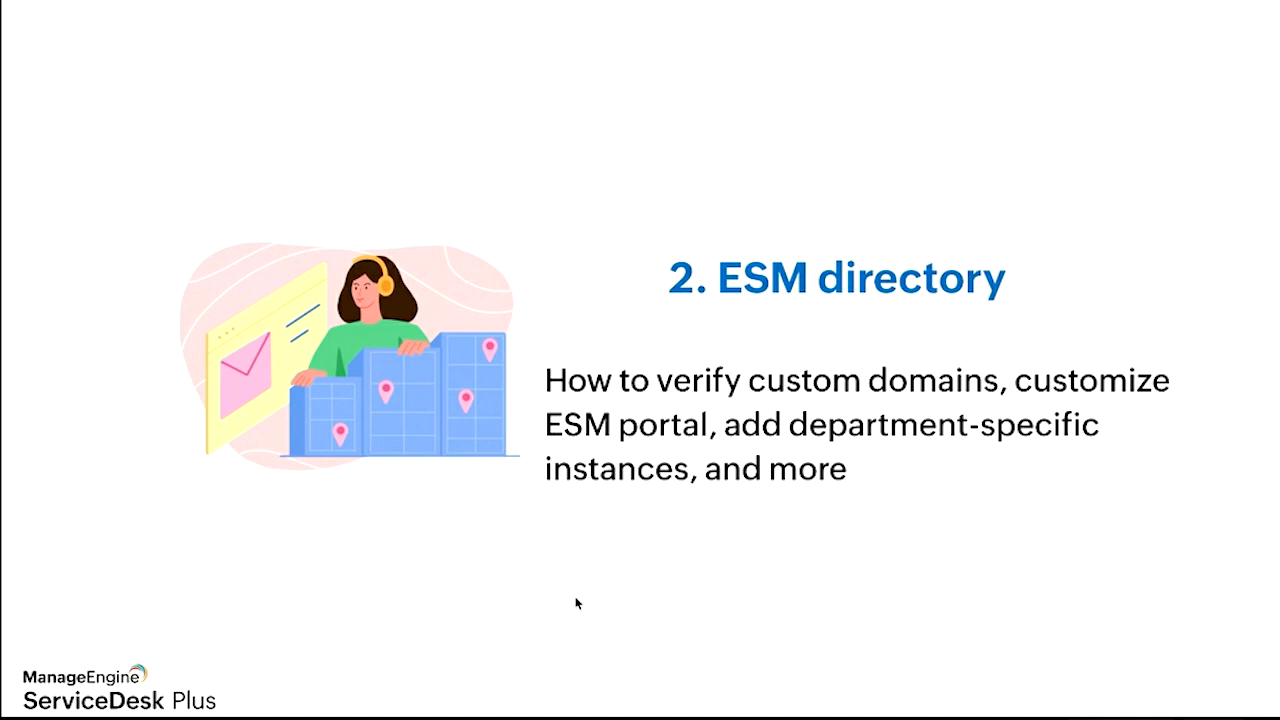
pyautogui.press('Right')
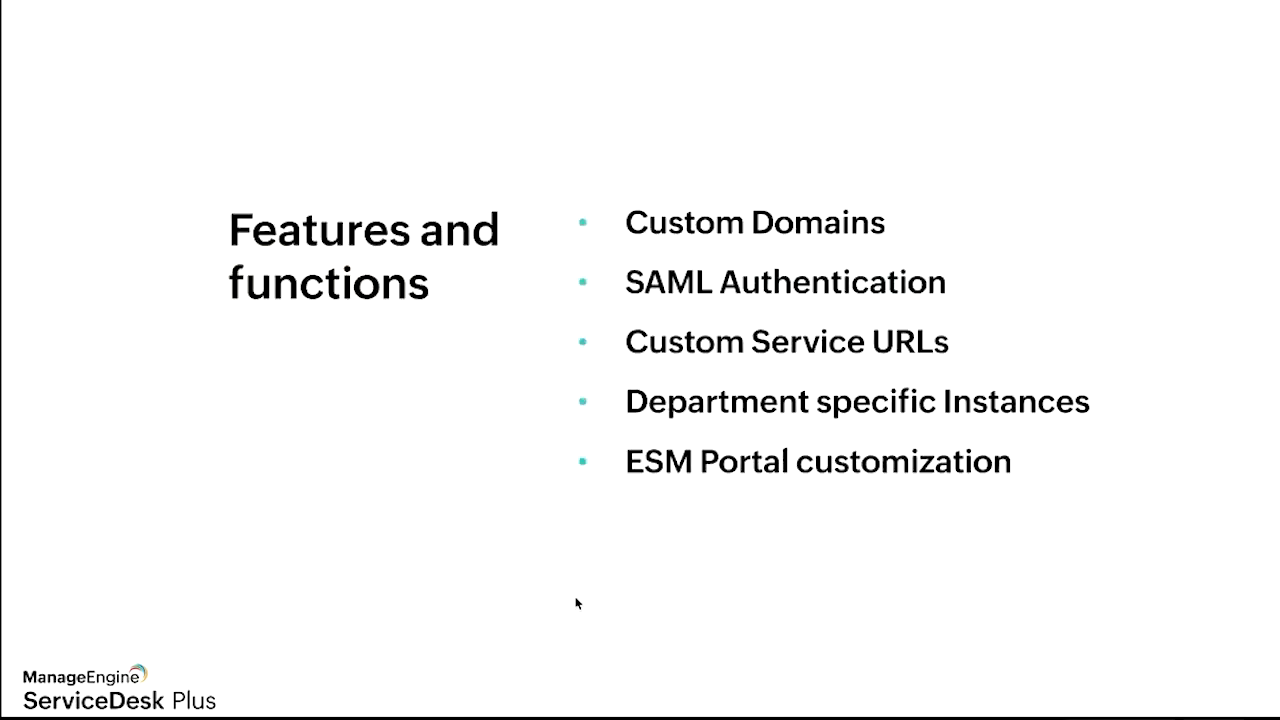
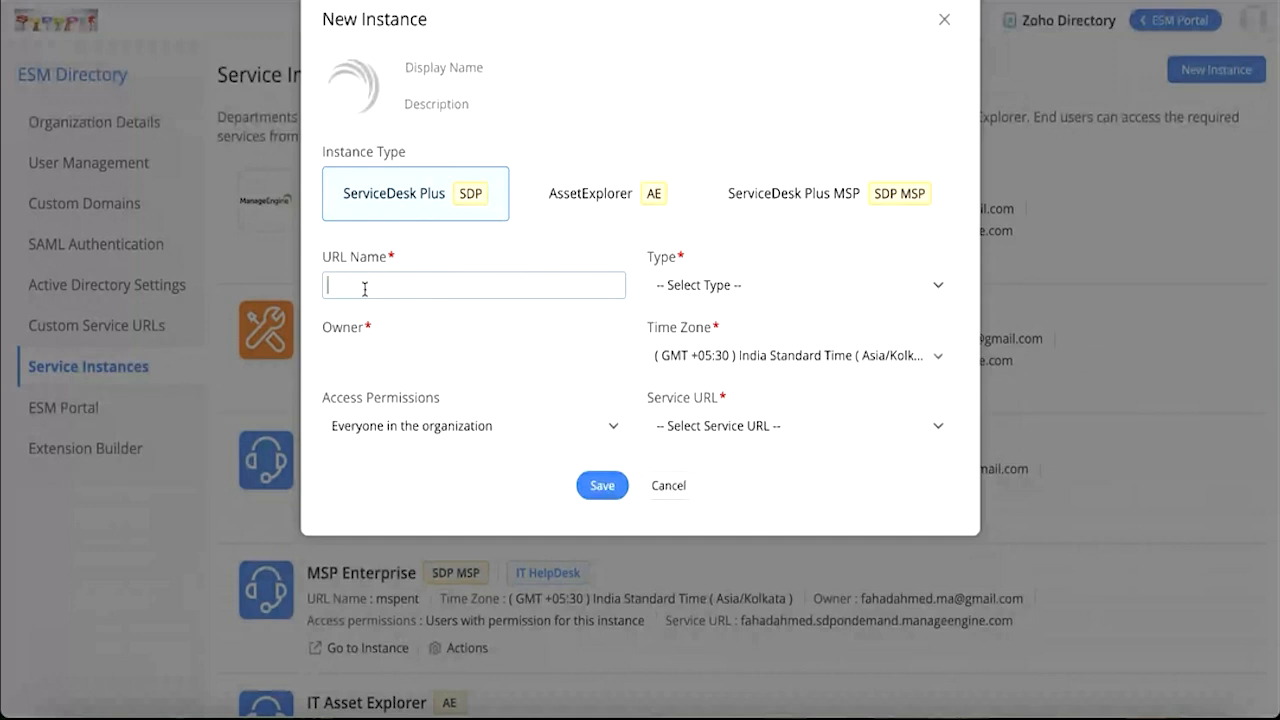
# Step: Review the instance Type and Time Zone options in the New Instance dialog
pyautogui.click(850, 285)
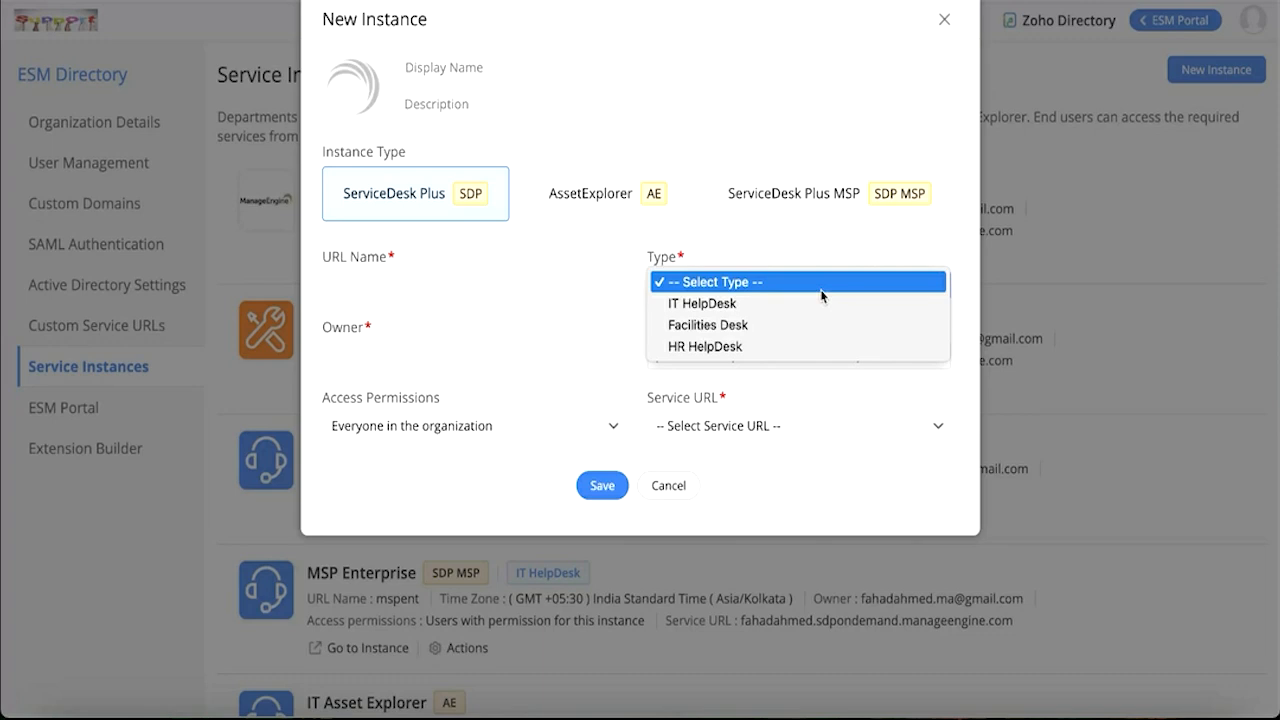
pyautogui.click(594, 330)
pyautogui.click(425, 360)
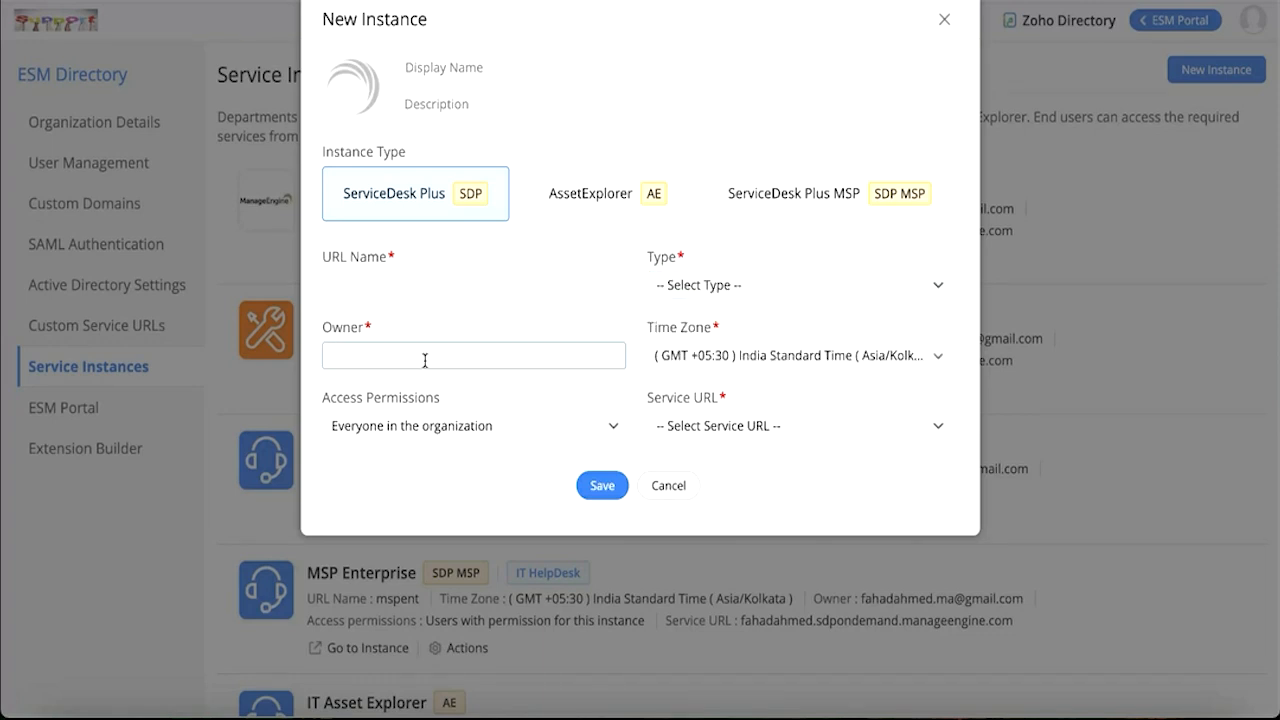
pyautogui.click(753, 358)
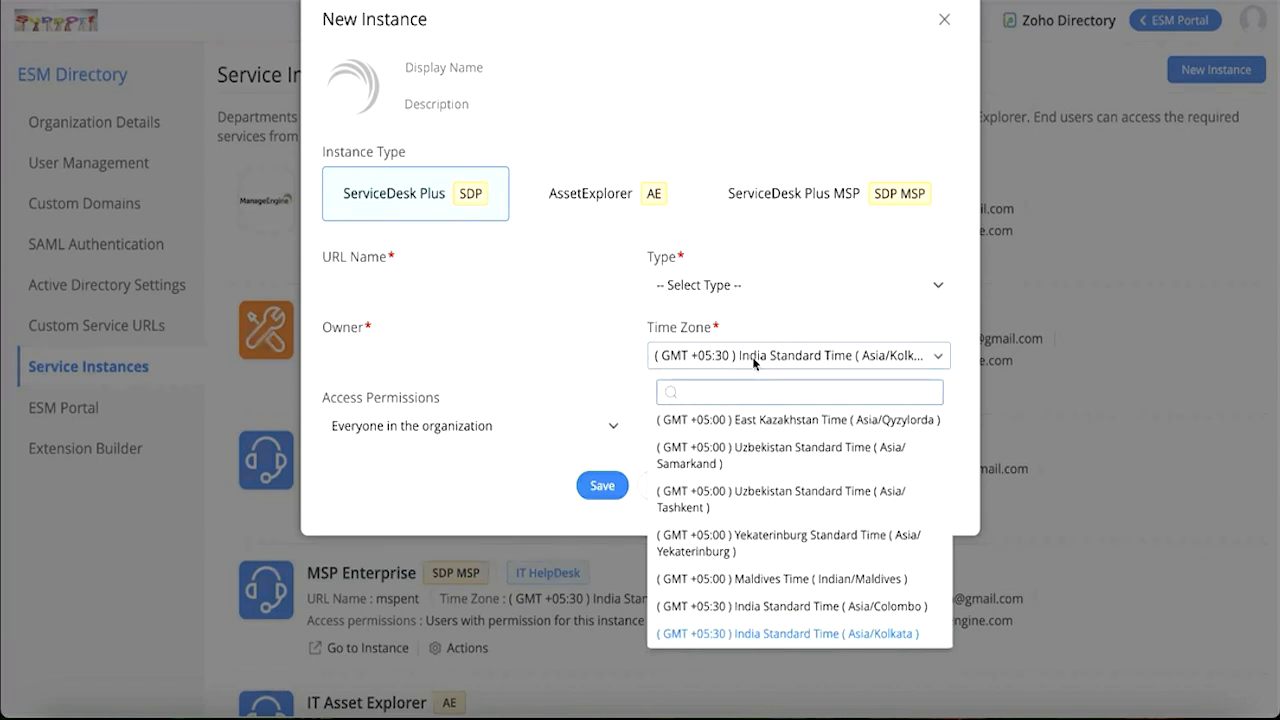
pyautogui.click(475, 430)
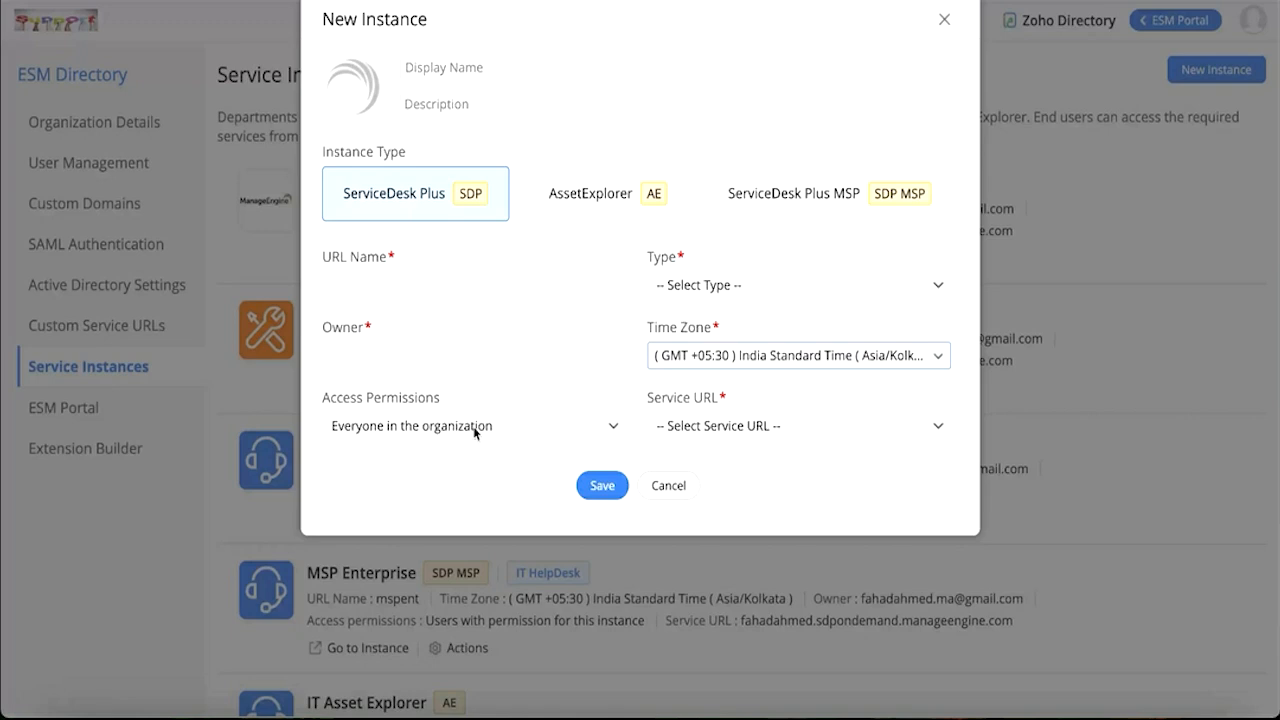
# Step: Review the Access Permissions and Service URL options, then close the New Instance dialog without saving
pyautogui.click(473, 426)
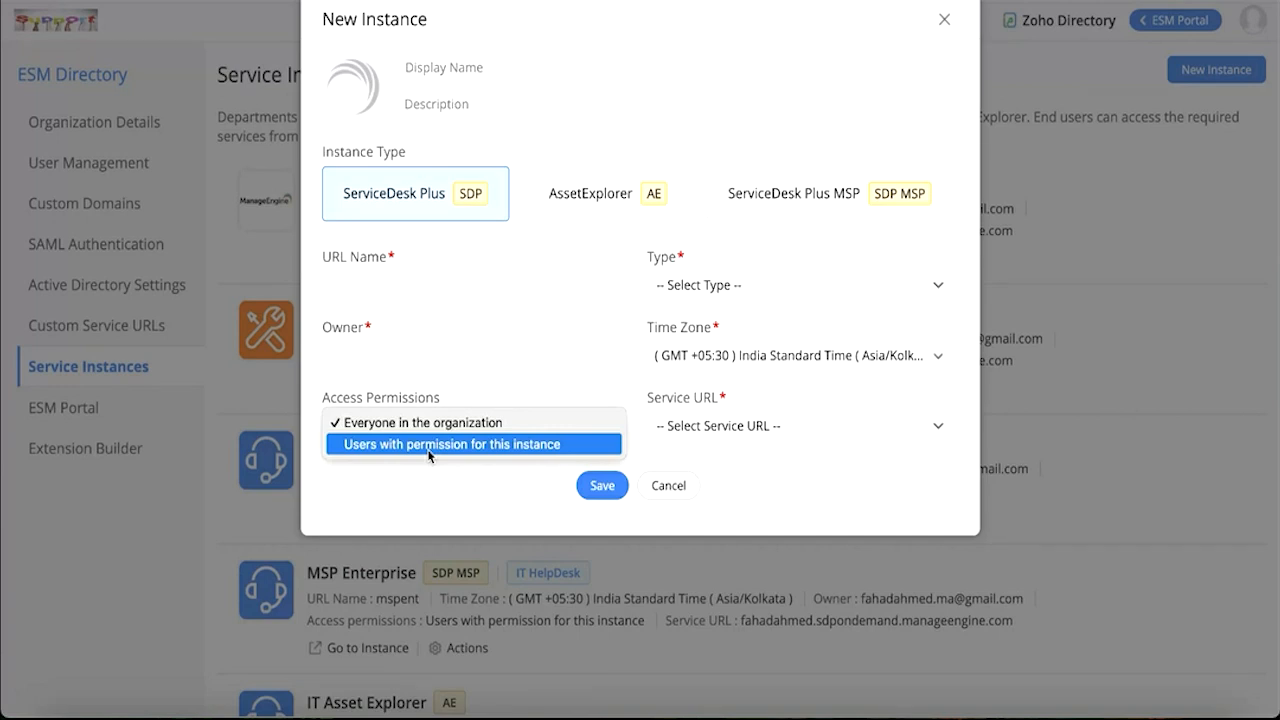
pyautogui.click(505, 424)
pyautogui.click(847, 424)
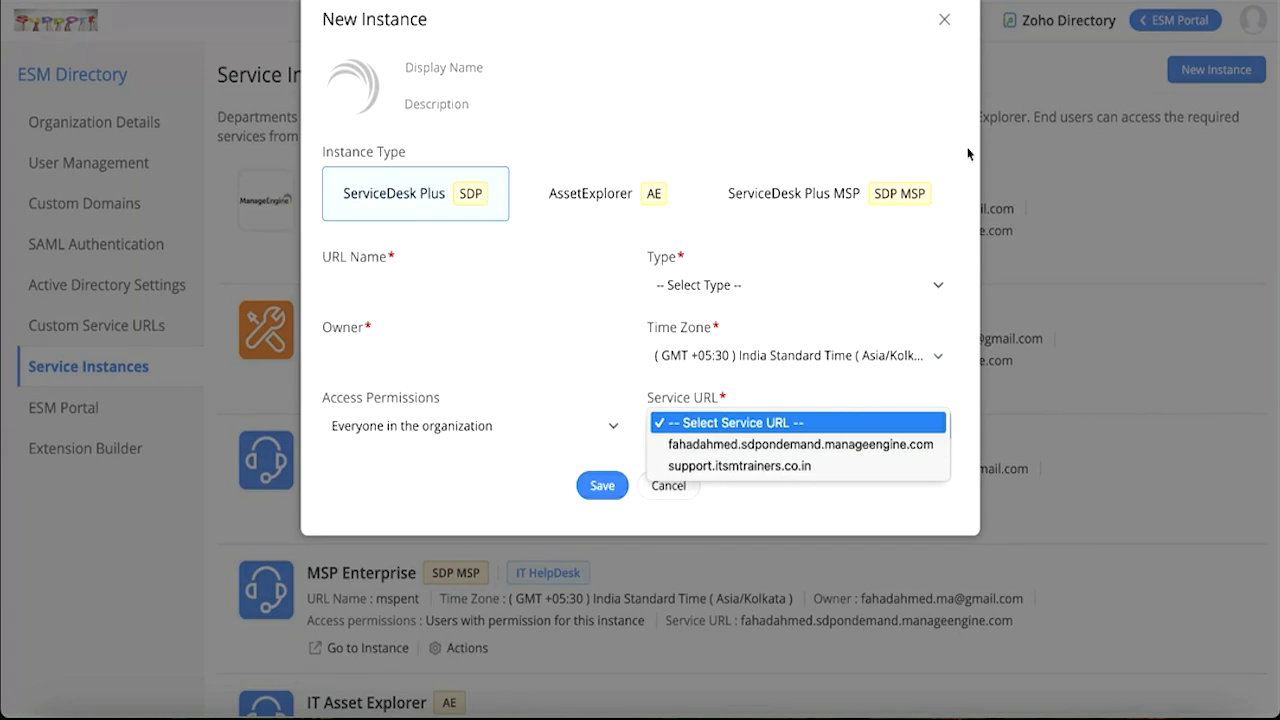
pyautogui.click(944, 19)
pyautogui.click(944, 19)
# Step: Open the ESM Portal page, view the portal customization editor, and cancel out of it
pyautogui.click(65, 424)
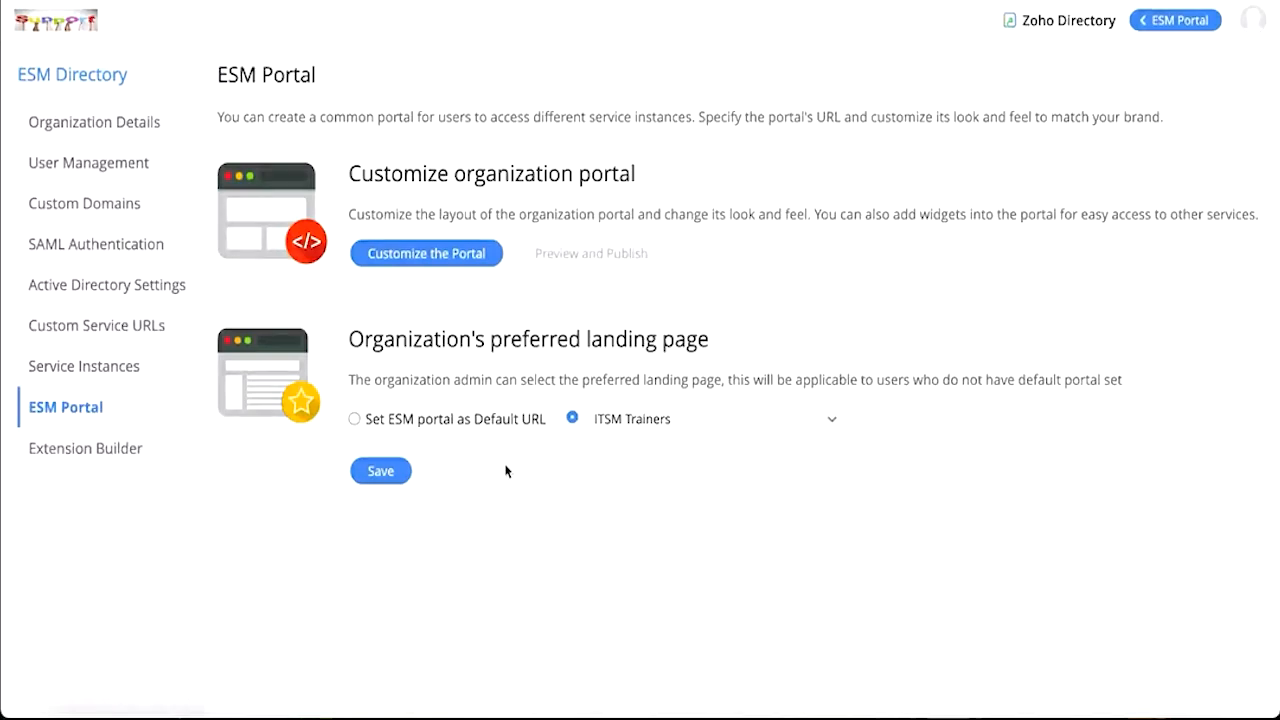
pyautogui.click(426, 254)
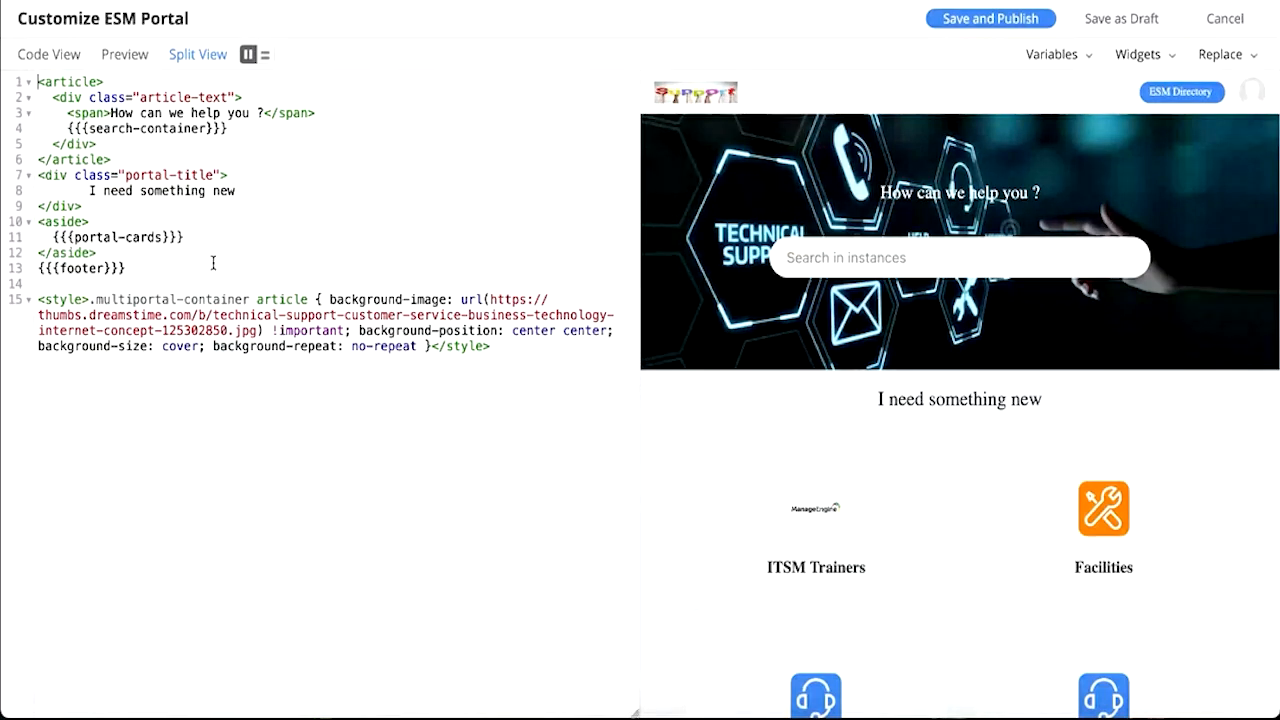
pyautogui.click(1222, 18)
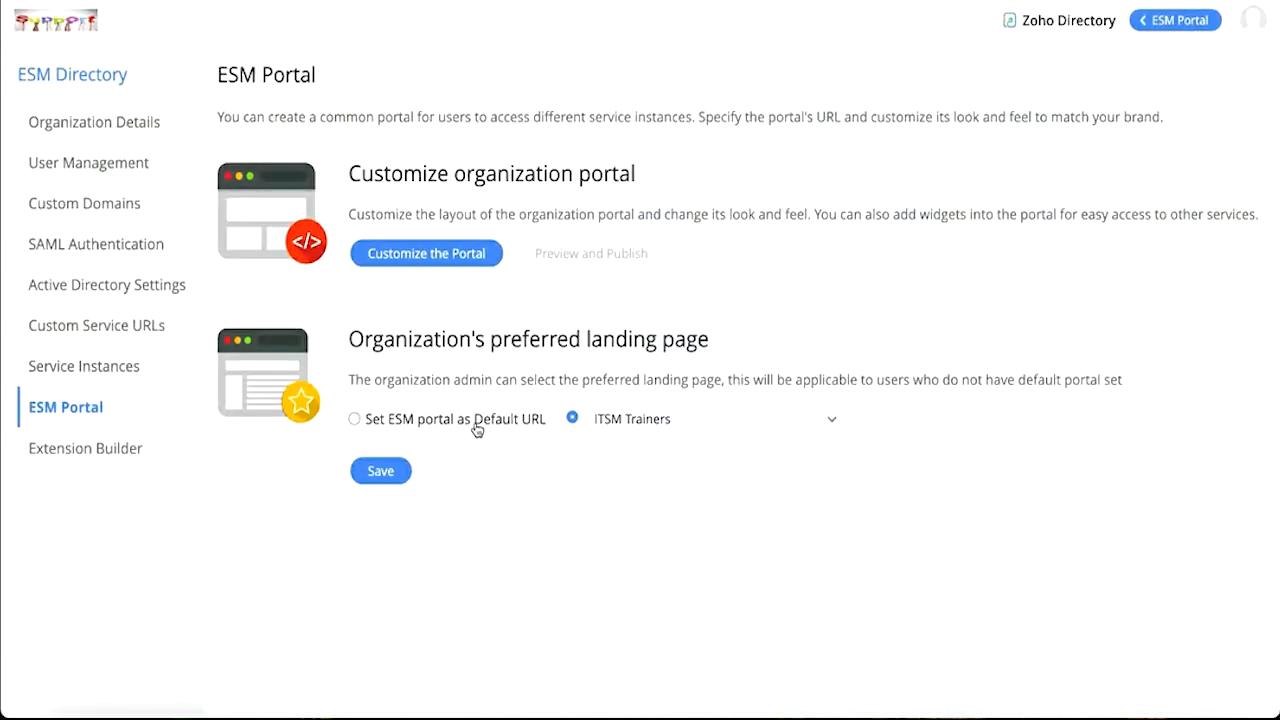
# Step: Set the organization's preferred landing page to the ESM portal as Default URL and save
pyautogui.click(663, 419)
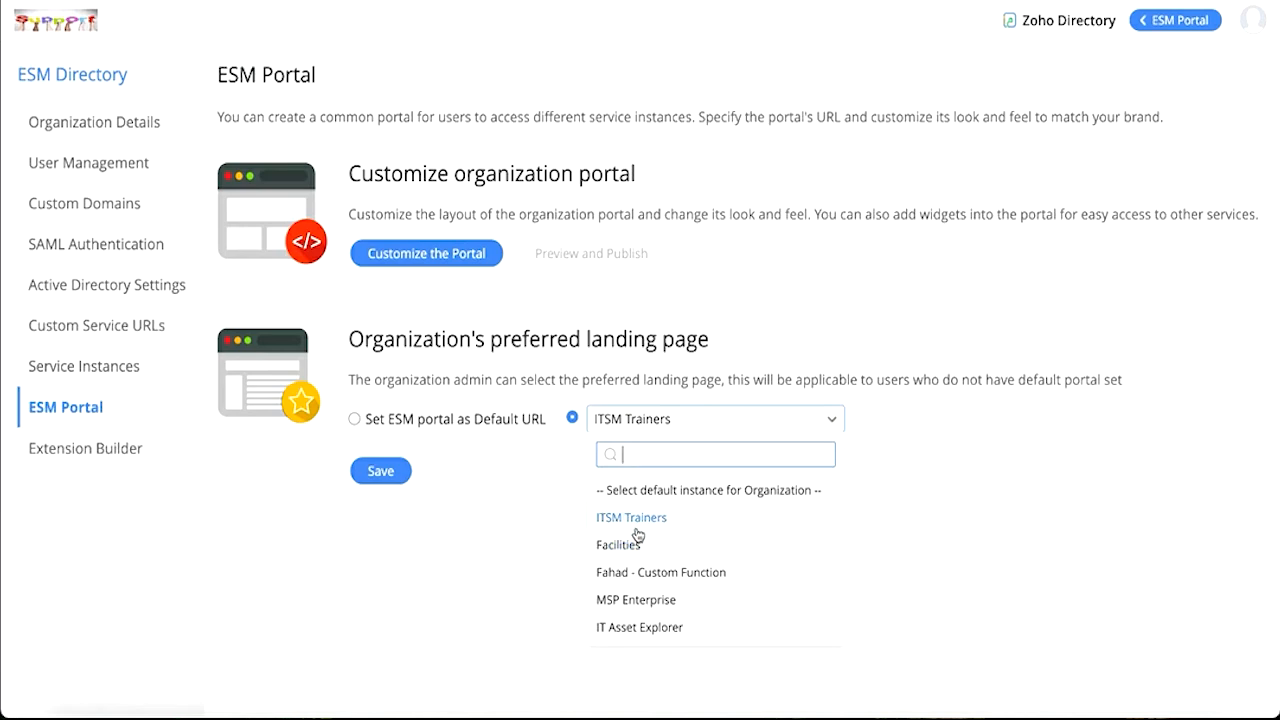
pyautogui.click(355, 421)
pyautogui.click(355, 419)
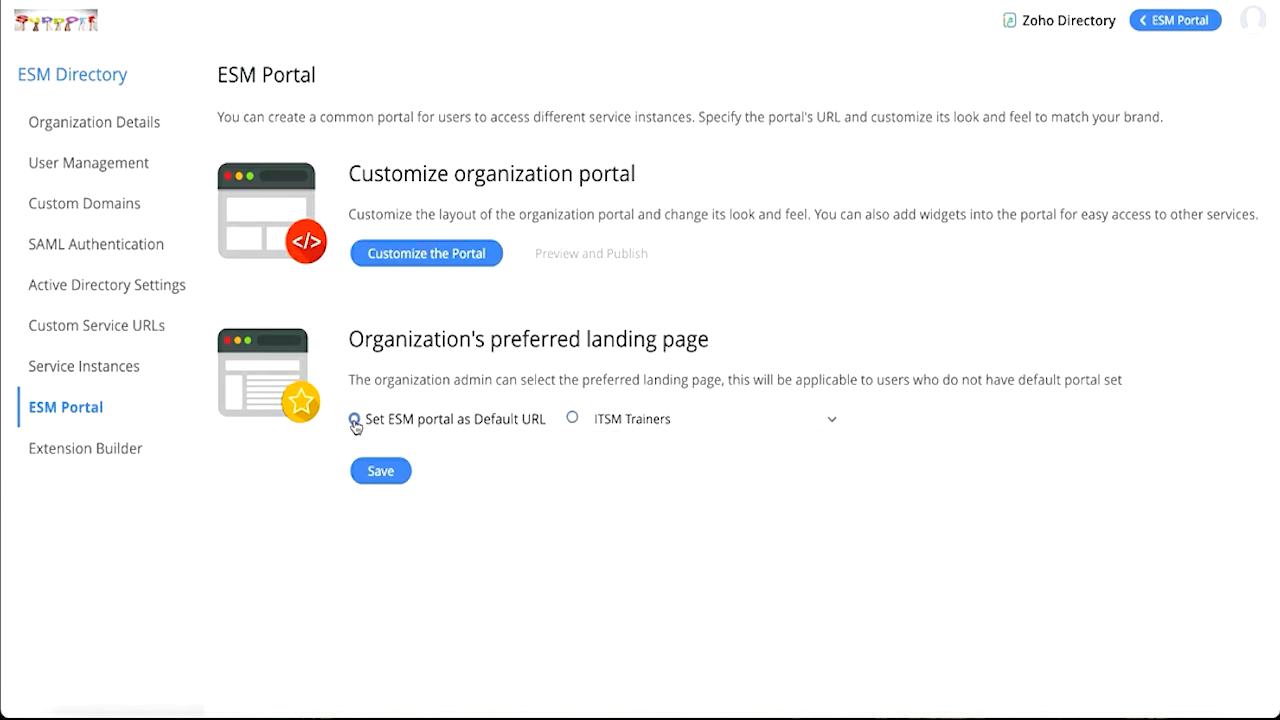
pyautogui.click(377, 473)
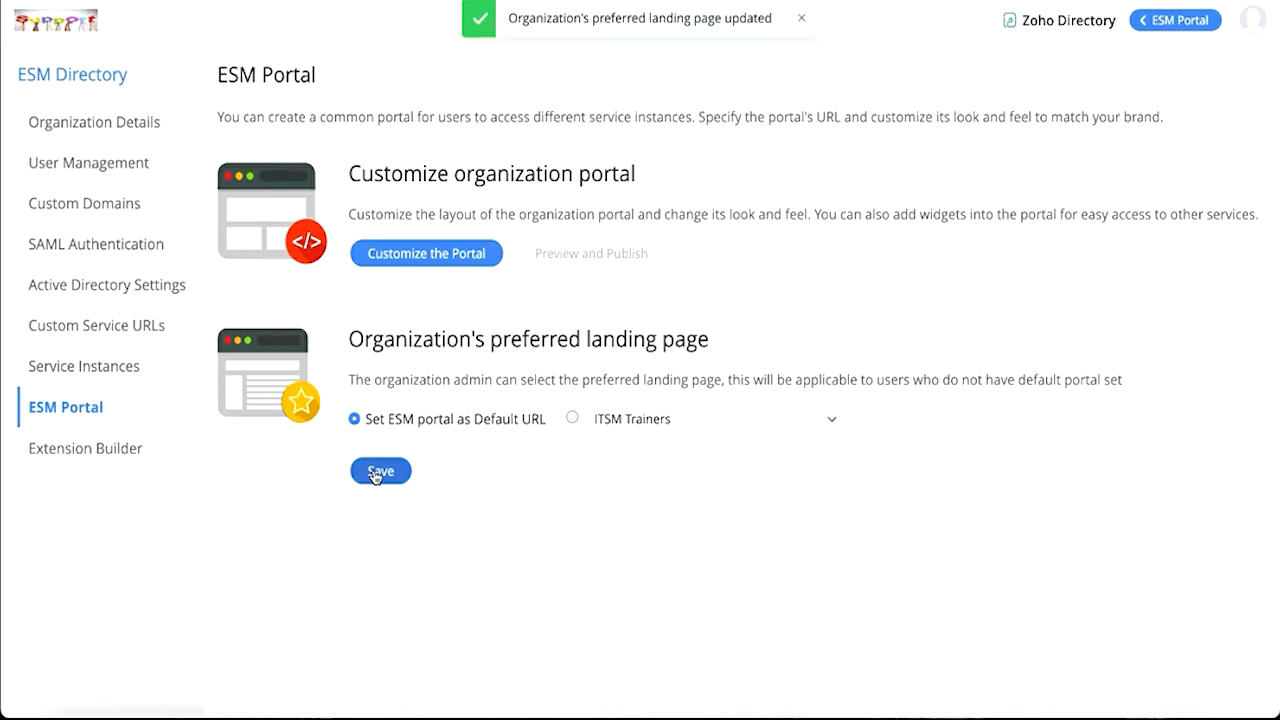
# Step: Go to the ITSM Trainers instance and open its Mail Server Settings in Setup
pyautogui.click(1183, 21)
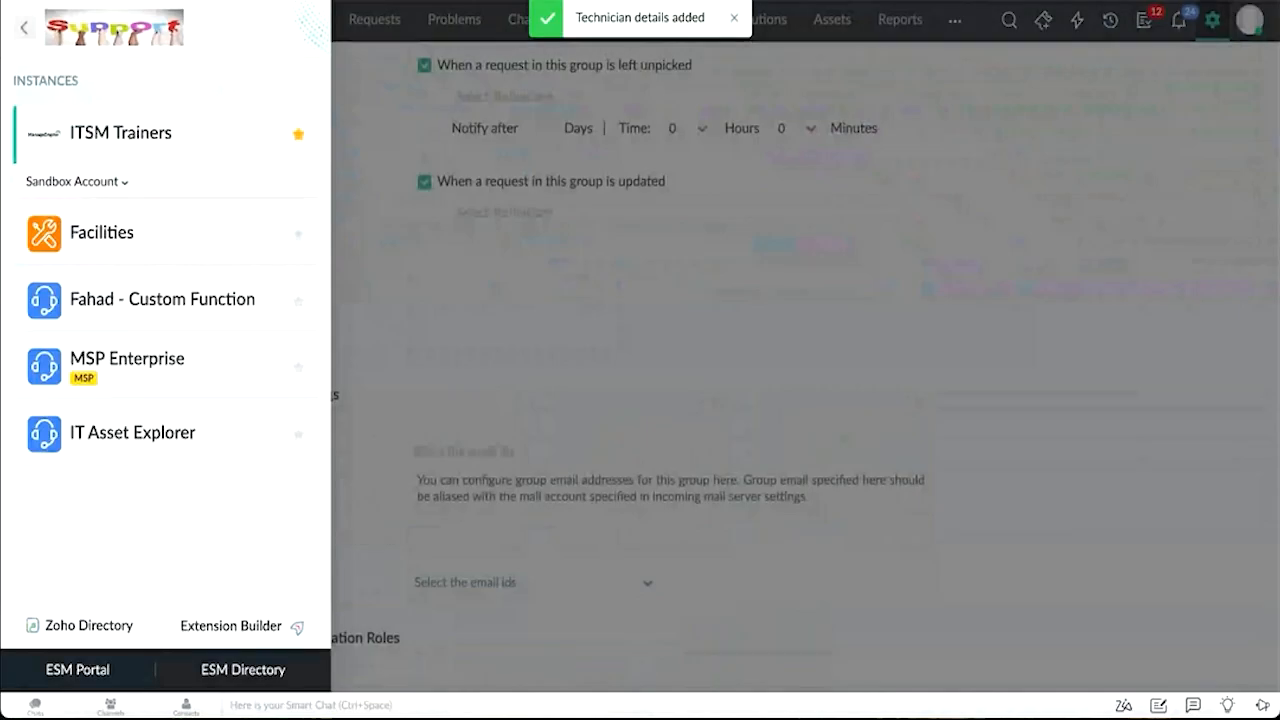
pyautogui.click(1210, 22)
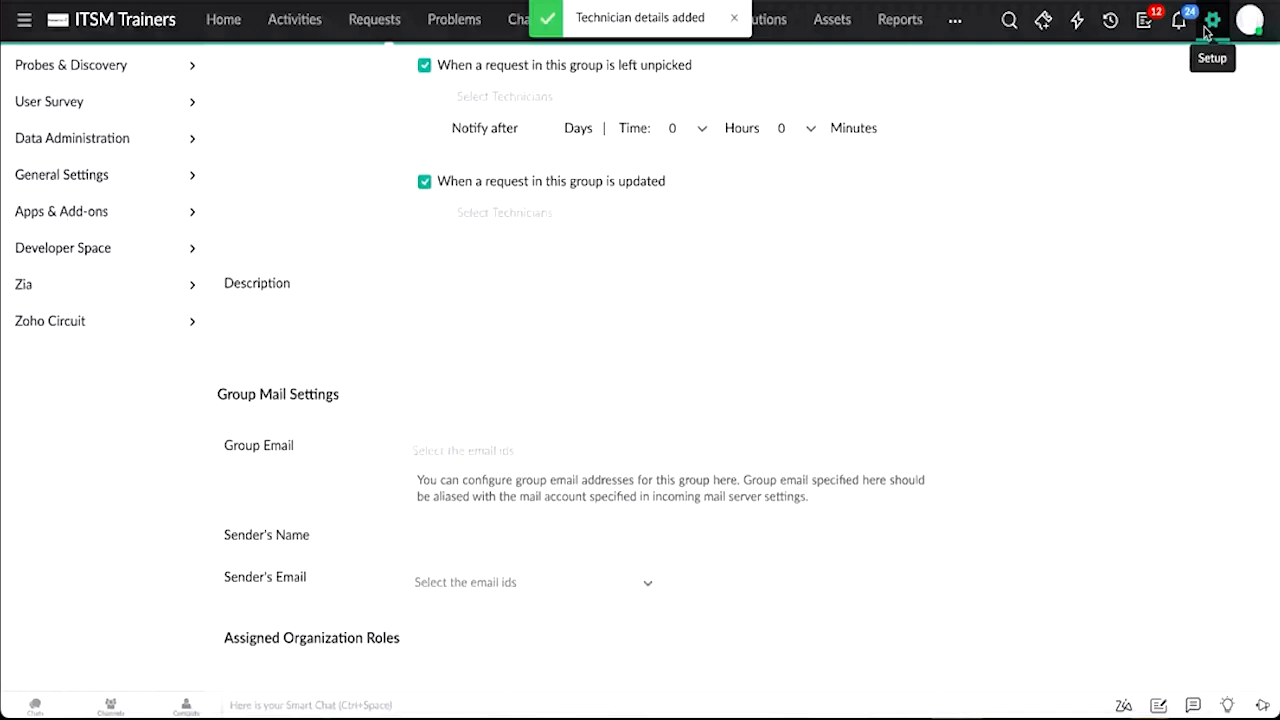
pyautogui.click(690, 227)
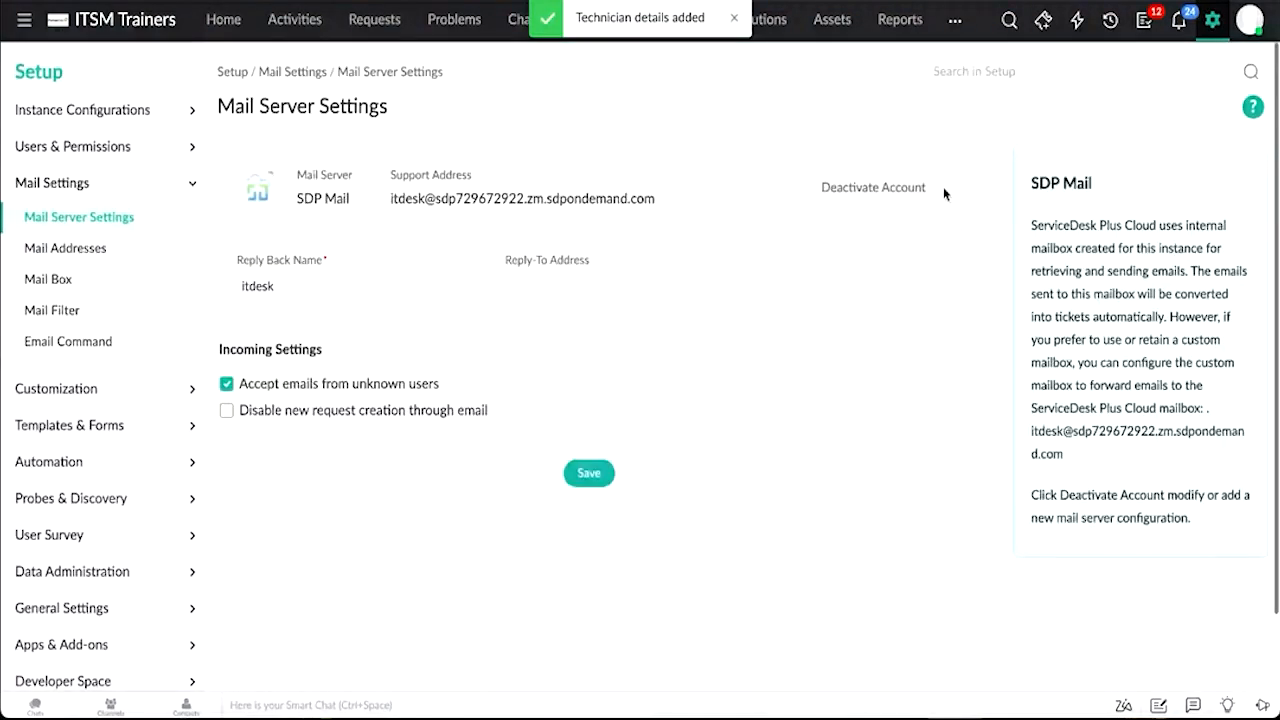
# Step: Deactivate the SDP Mail account to switch to a custom mail server configuration
pyautogui.click(940, 187)
pyautogui.click(767, 395)
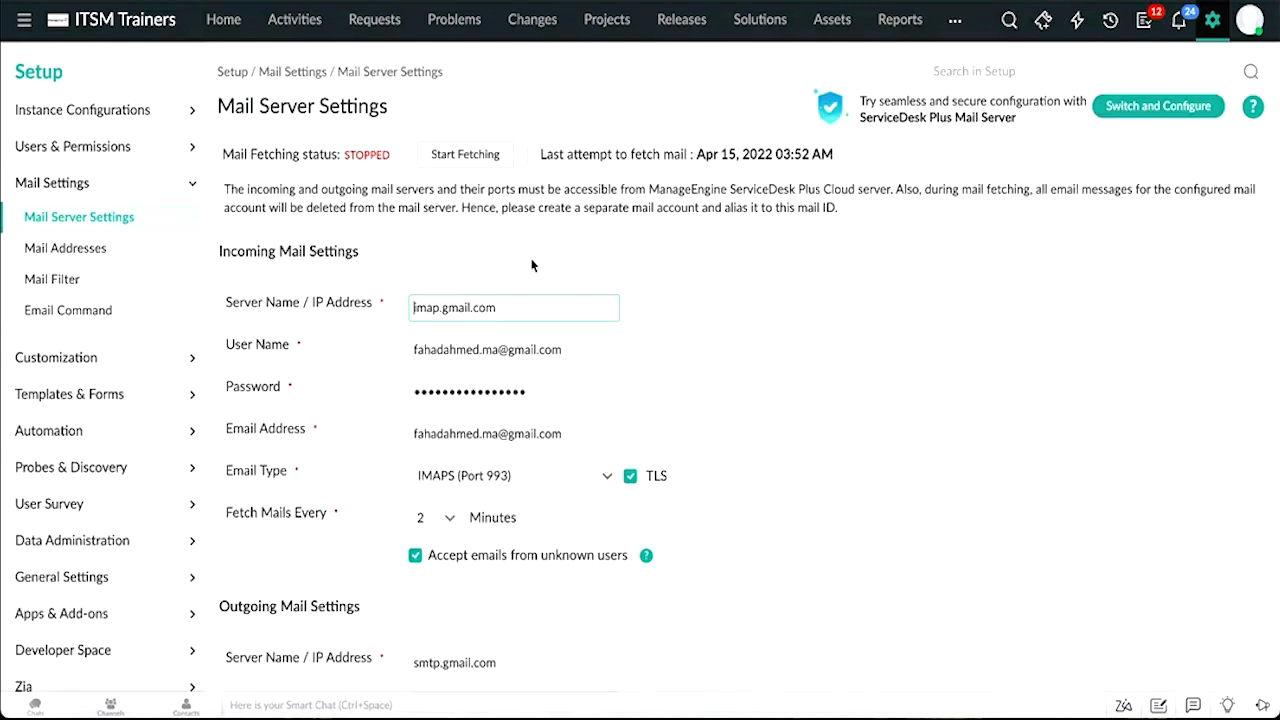
# Step: Review the incoming and outgoing Email Type options in the custom mail server settings
pyautogui.scroll(-1, 517, 288)
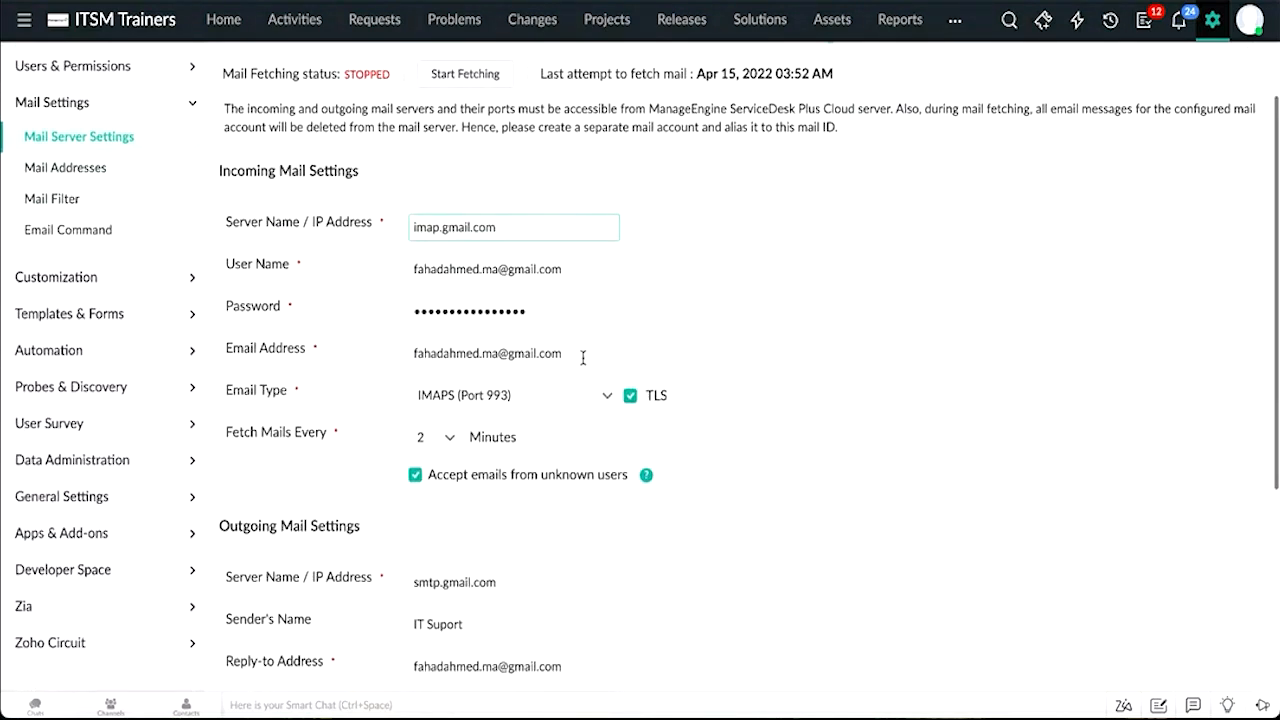
pyautogui.click(560, 404)
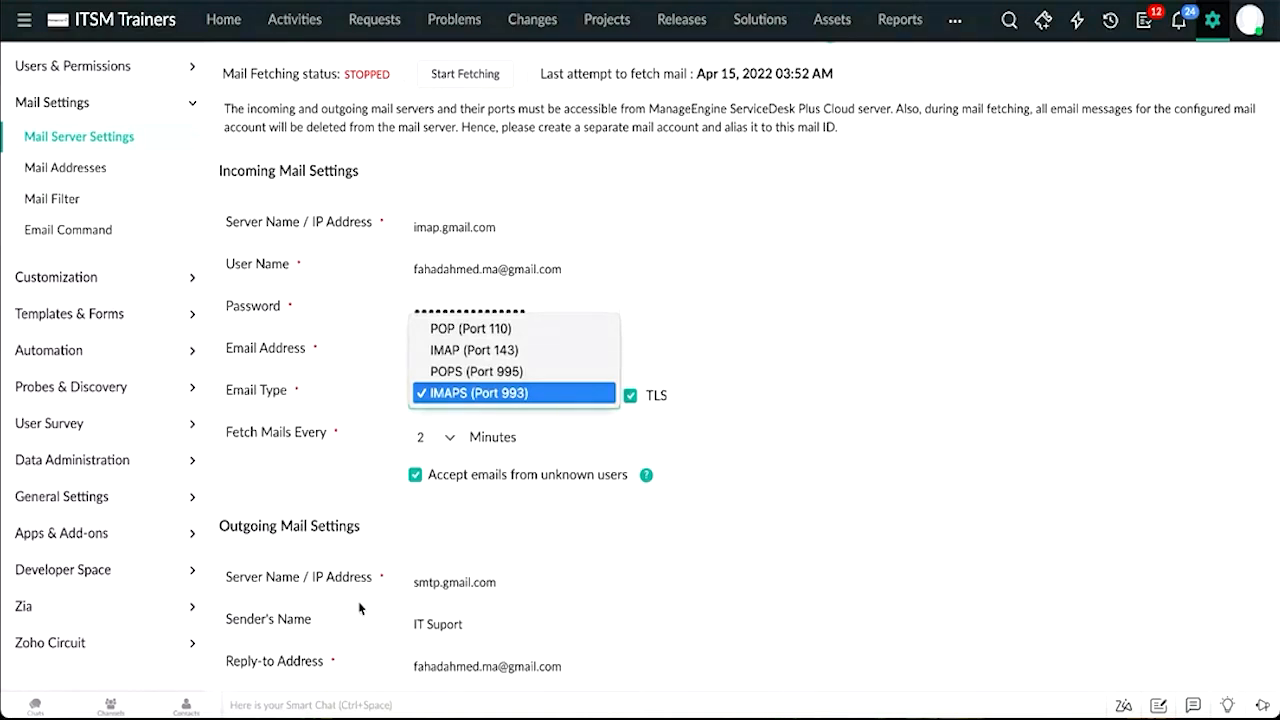
pyautogui.click(949, 469)
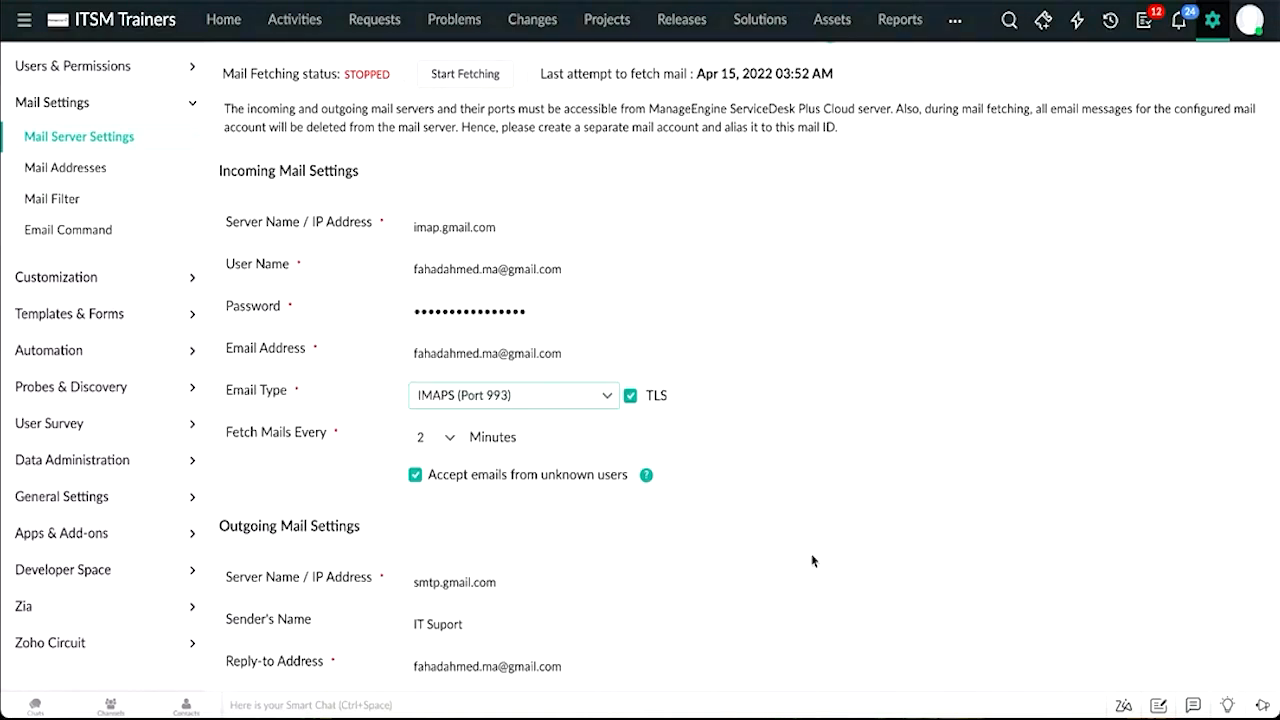
pyautogui.scroll(-1, 812, 561)
pyautogui.scroll(-2, 812, 561)
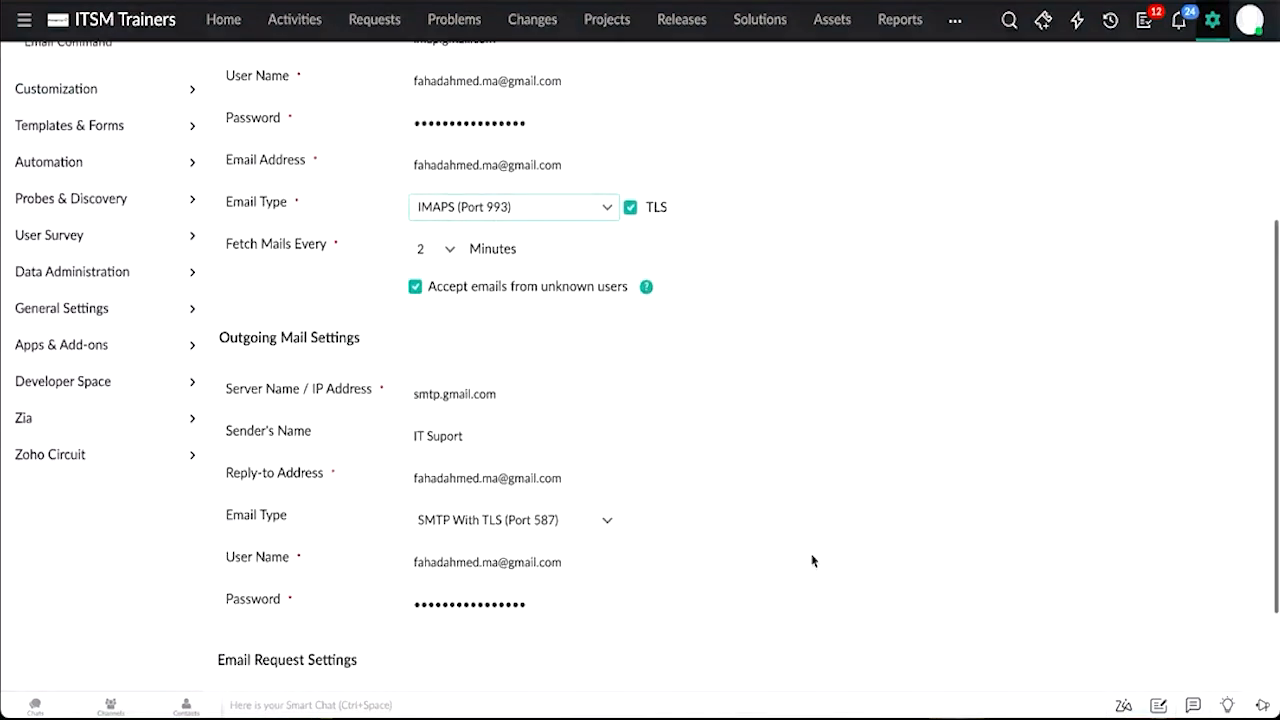
pyautogui.click(500, 520)
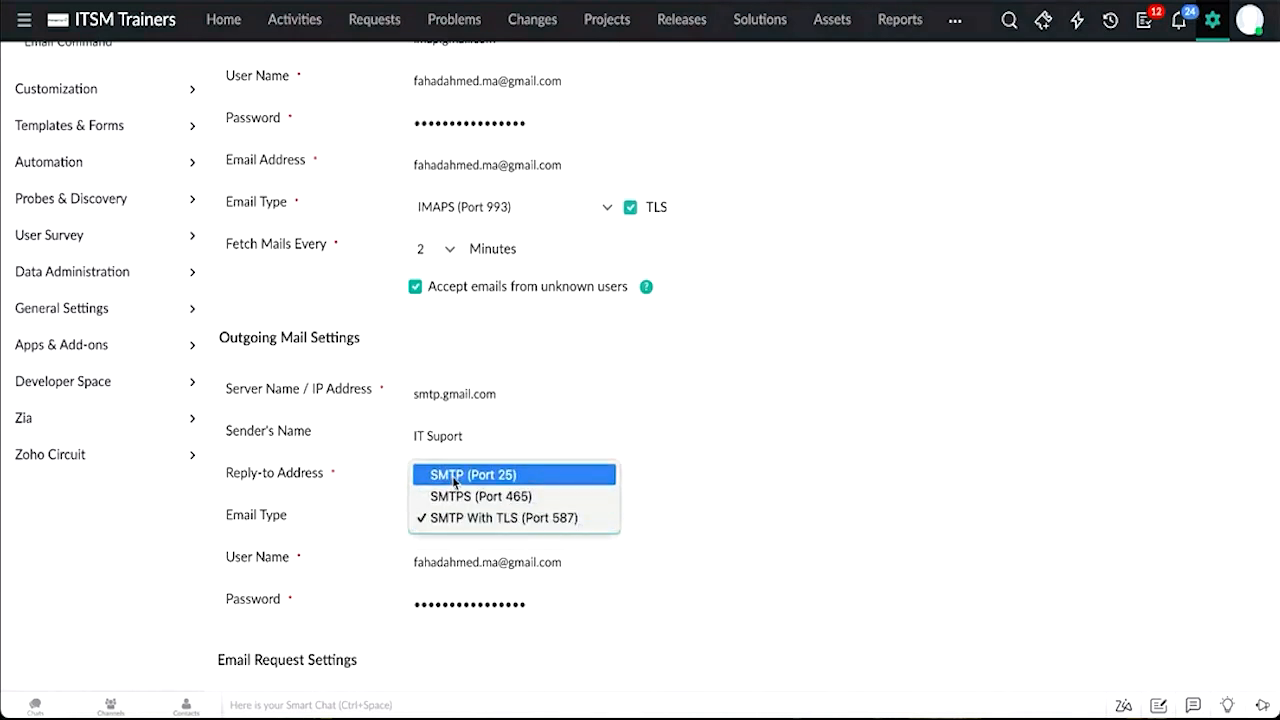
pyautogui.click(777, 515)
# Step: Select the incoming email address and scroll through the custom mail server settings
pyautogui.scroll(3, 800, 288)
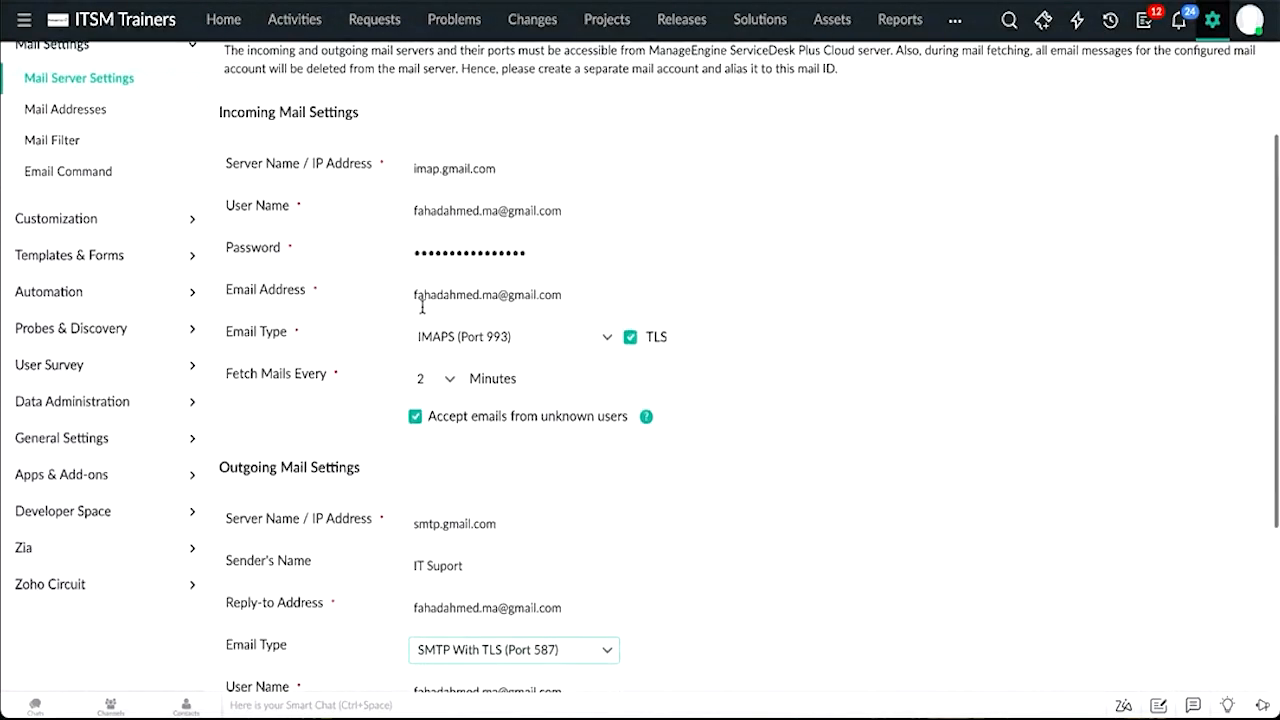
pyautogui.moveTo(414, 297); pyautogui.dragTo(602, 301)
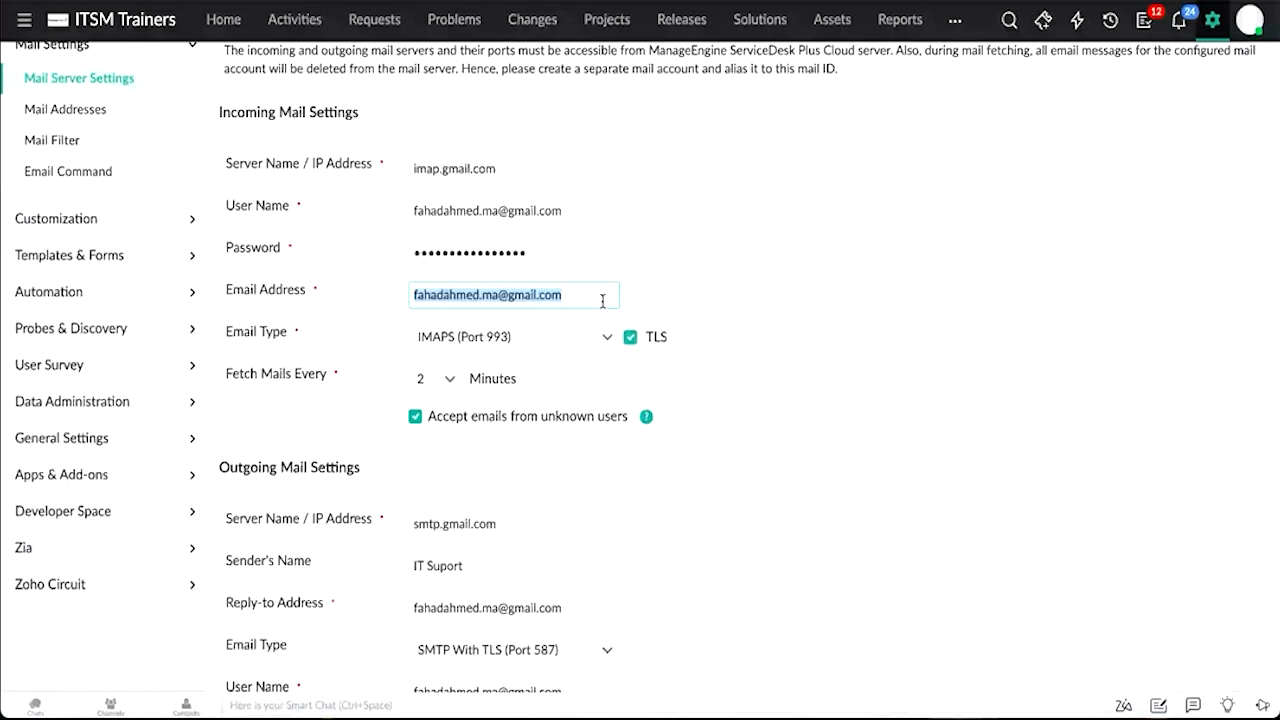
pyautogui.scroll(-2, 602, 301)
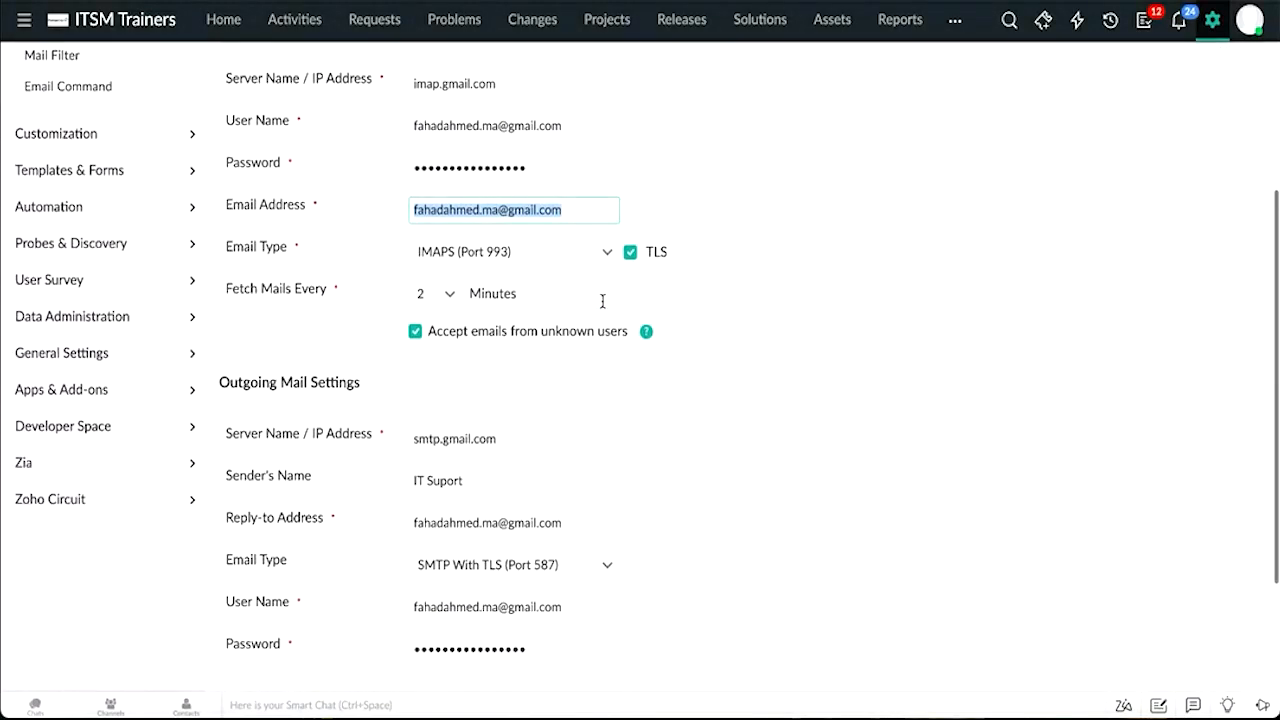
pyautogui.scroll(-2, 602, 301)
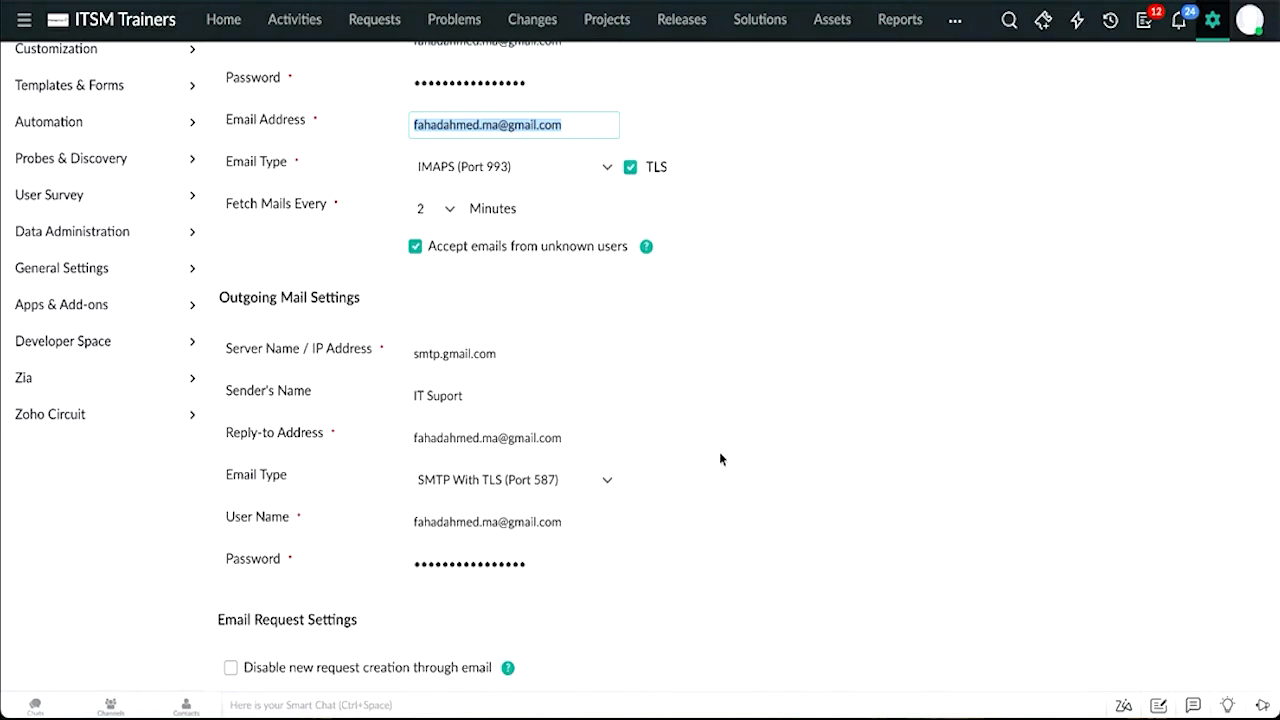
pyautogui.scroll(1, 720, 458)
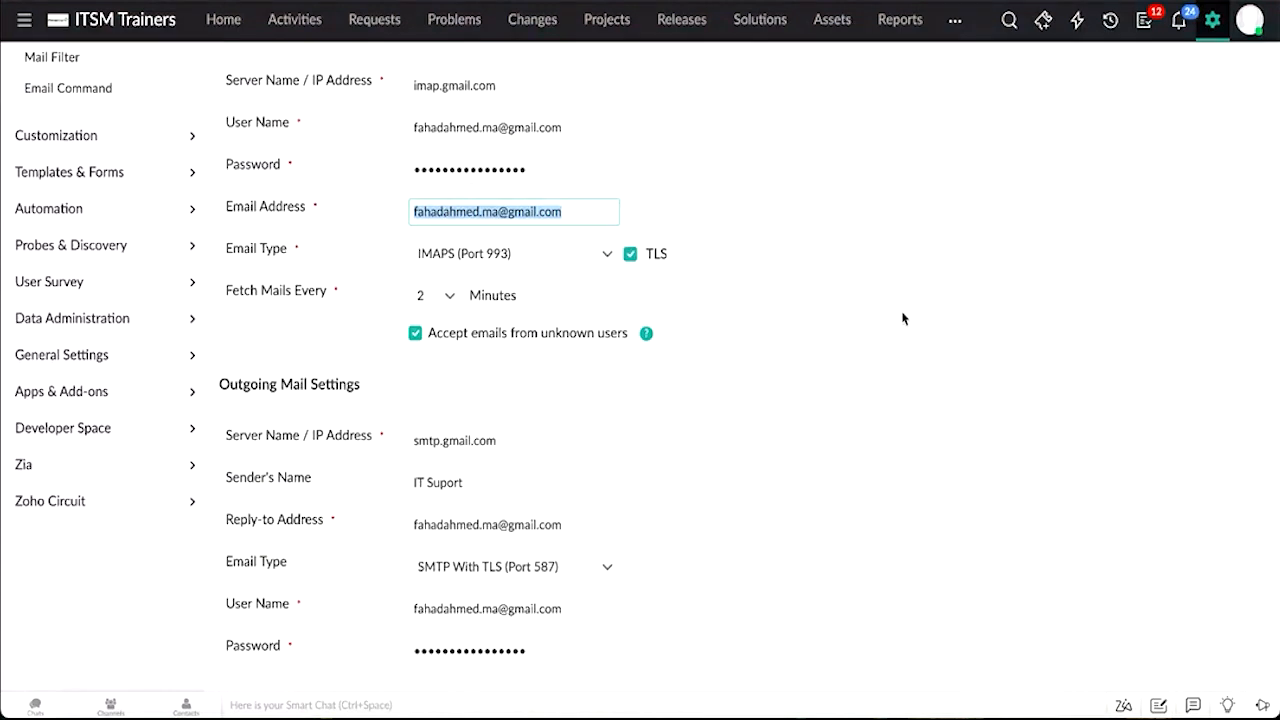
pyautogui.scroll(3, 902, 318)
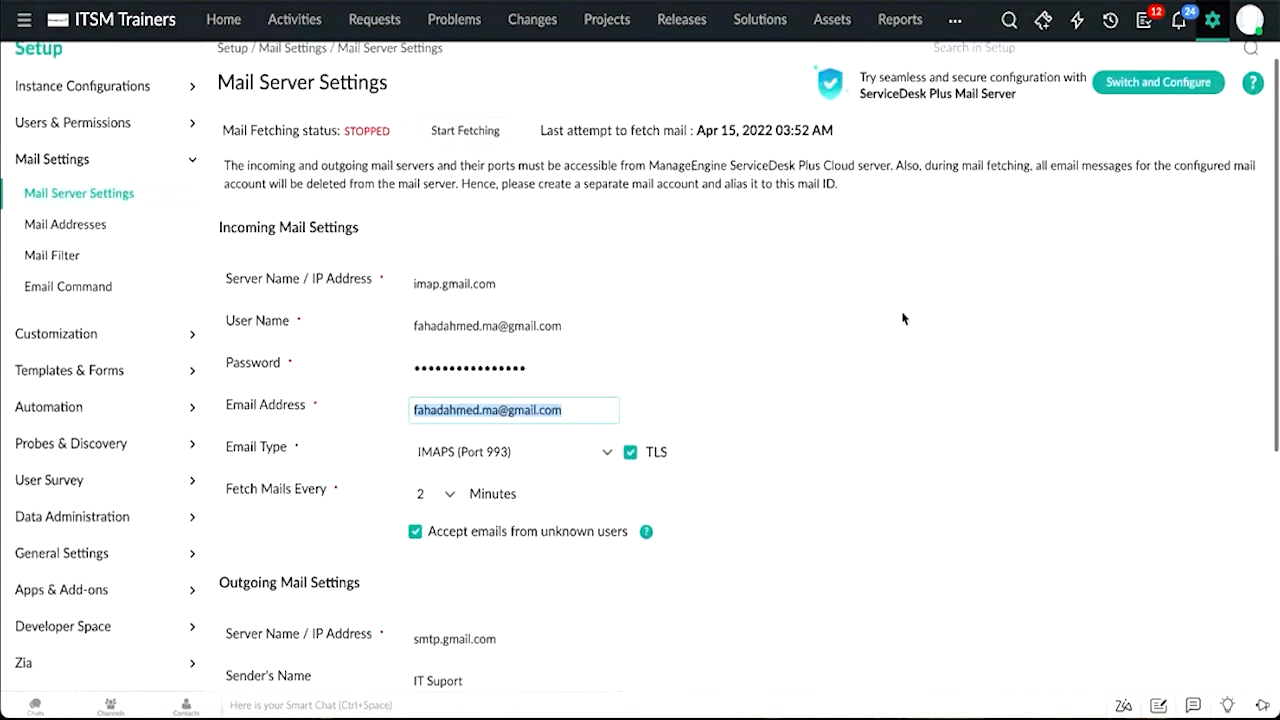
# Step: Switch to the ServiceDesk Plus Cloud mailbox, choosing Office 365 as other mail service, and activate it
pyautogui.click(1131, 108)
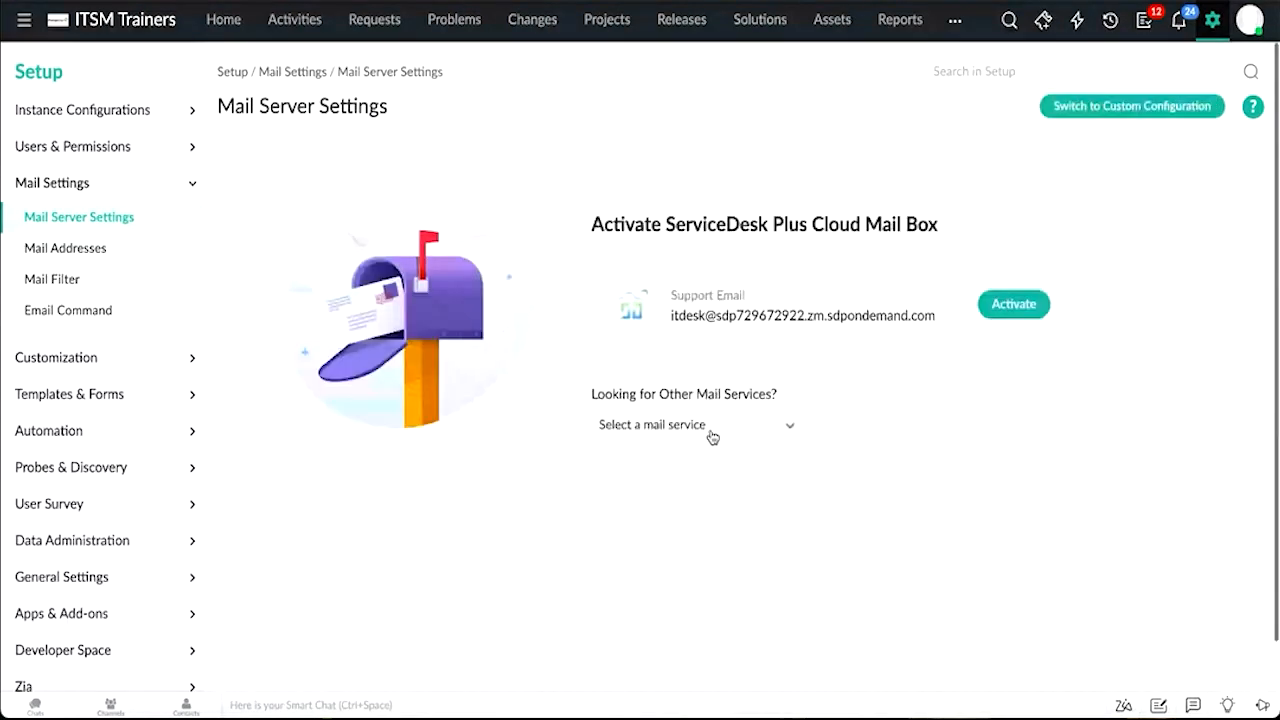
pyautogui.click(660, 425)
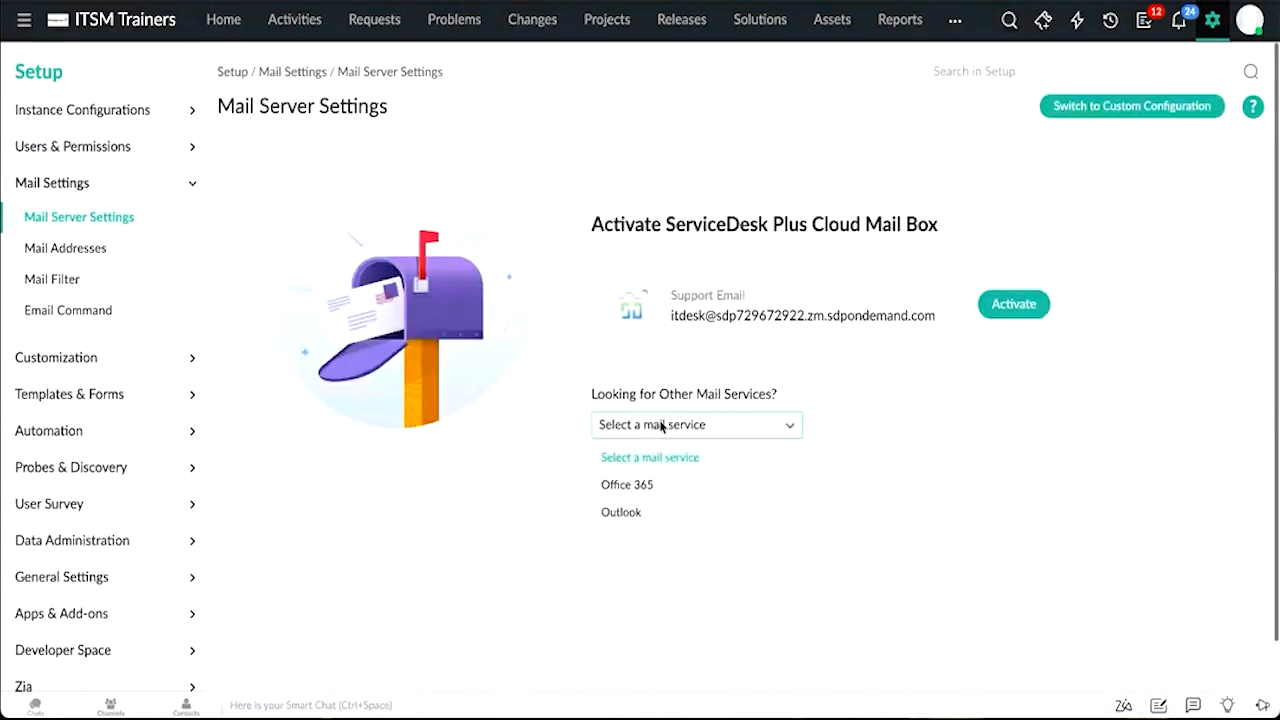
pyautogui.click(637, 486)
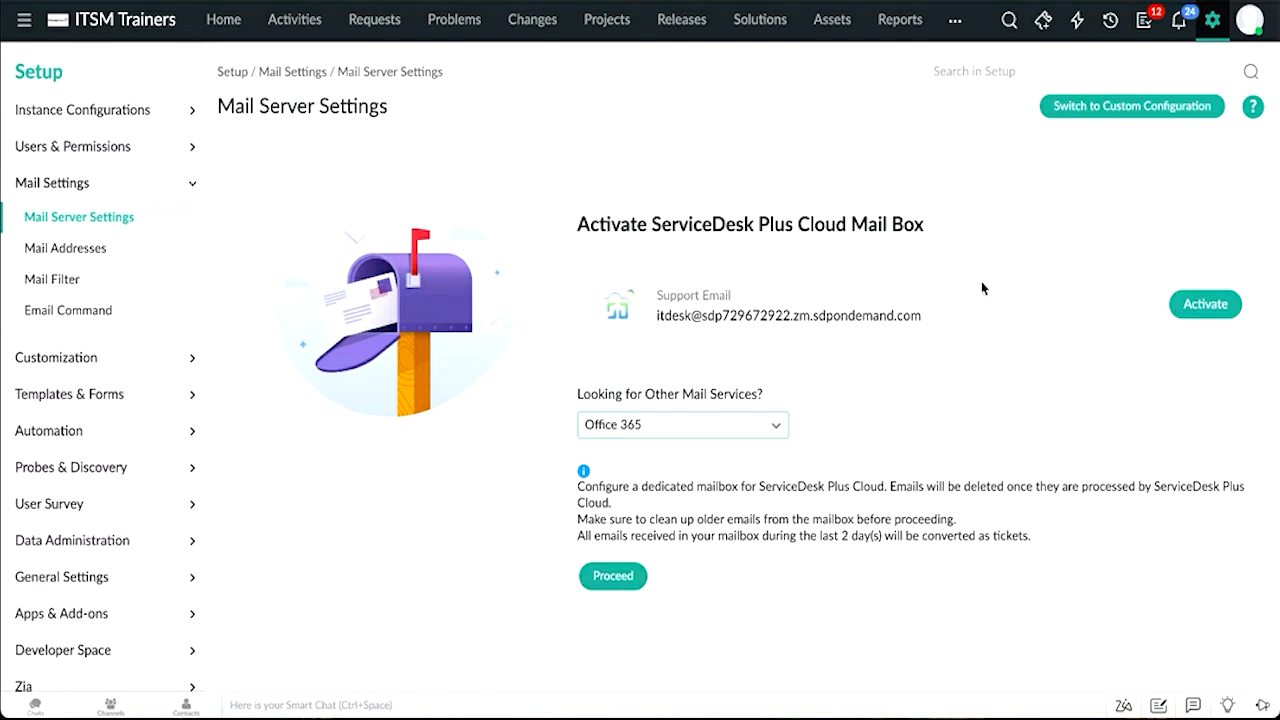
pyautogui.click(1224, 311)
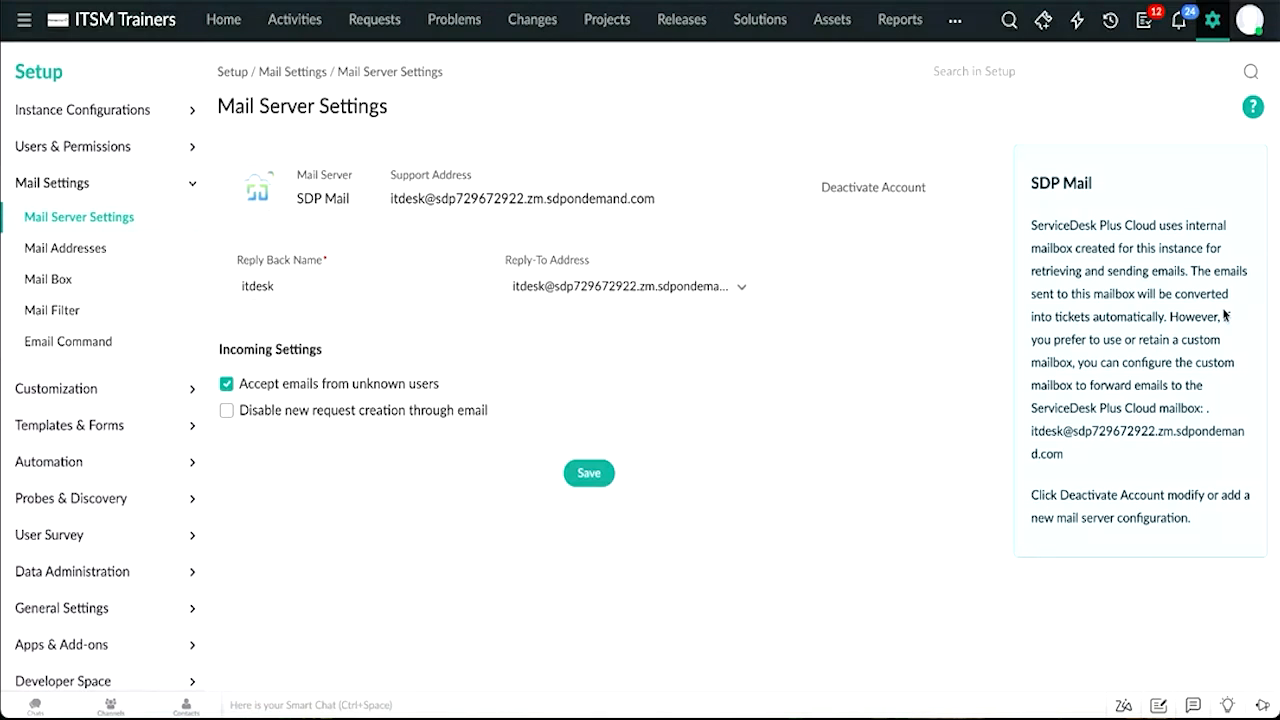
# Step: Open Mail Addresses, then return to Mail Server Settings and view the Reply-To Address options
pyautogui.click(130, 249)
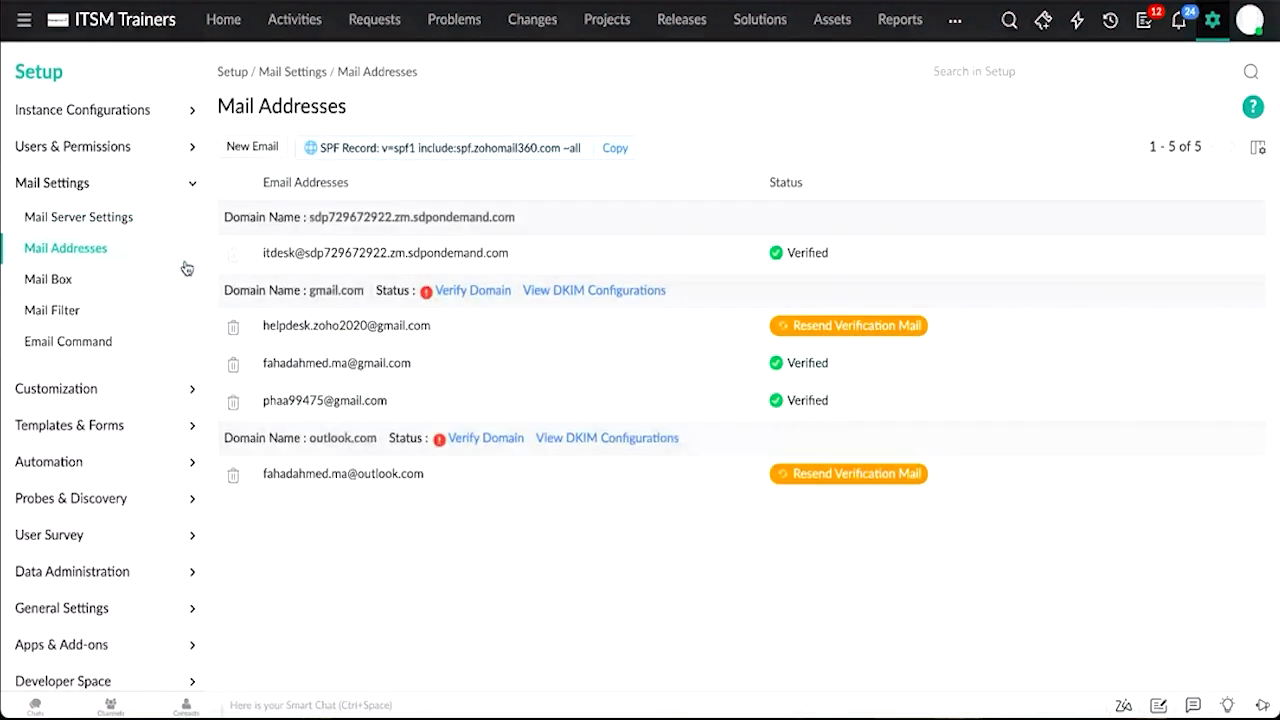
pyautogui.click(141, 226)
pyautogui.click(729, 288)
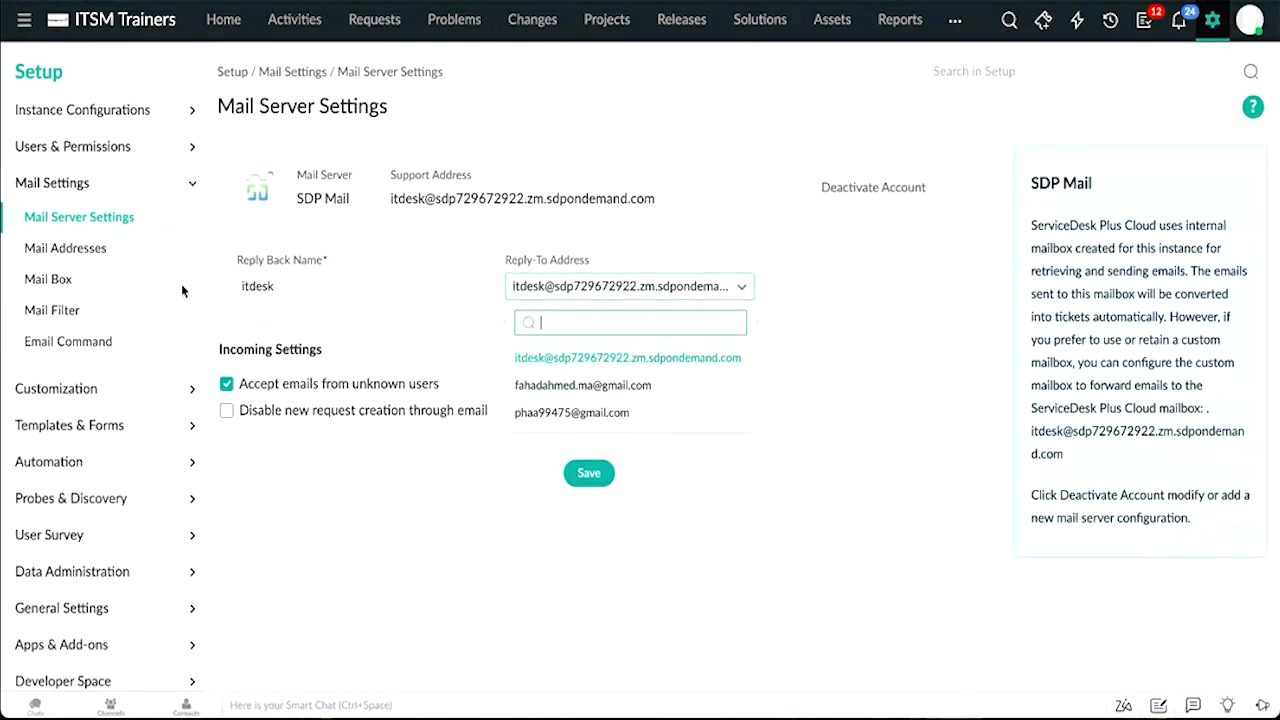
# Step: Open the Mail Box and view its Inbox and Sent folders
pyautogui.click(49, 281)
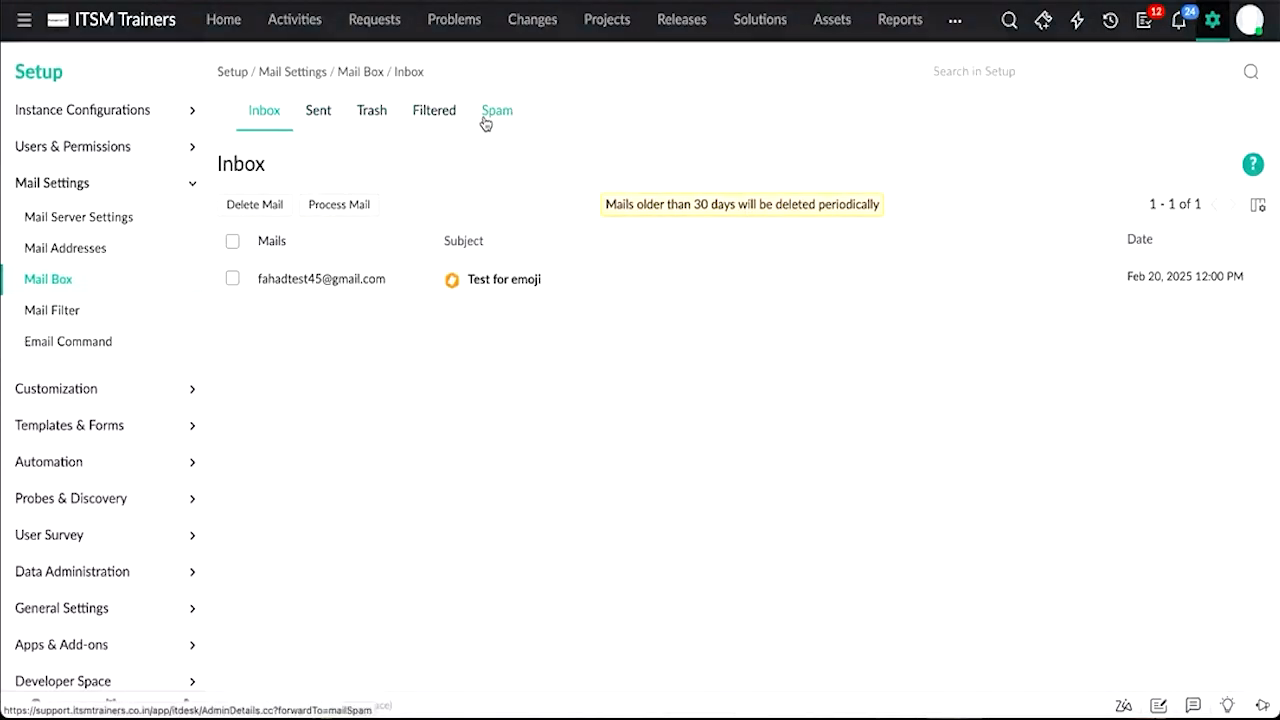
pyautogui.click(252, 125)
pyautogui.click(317, 117)
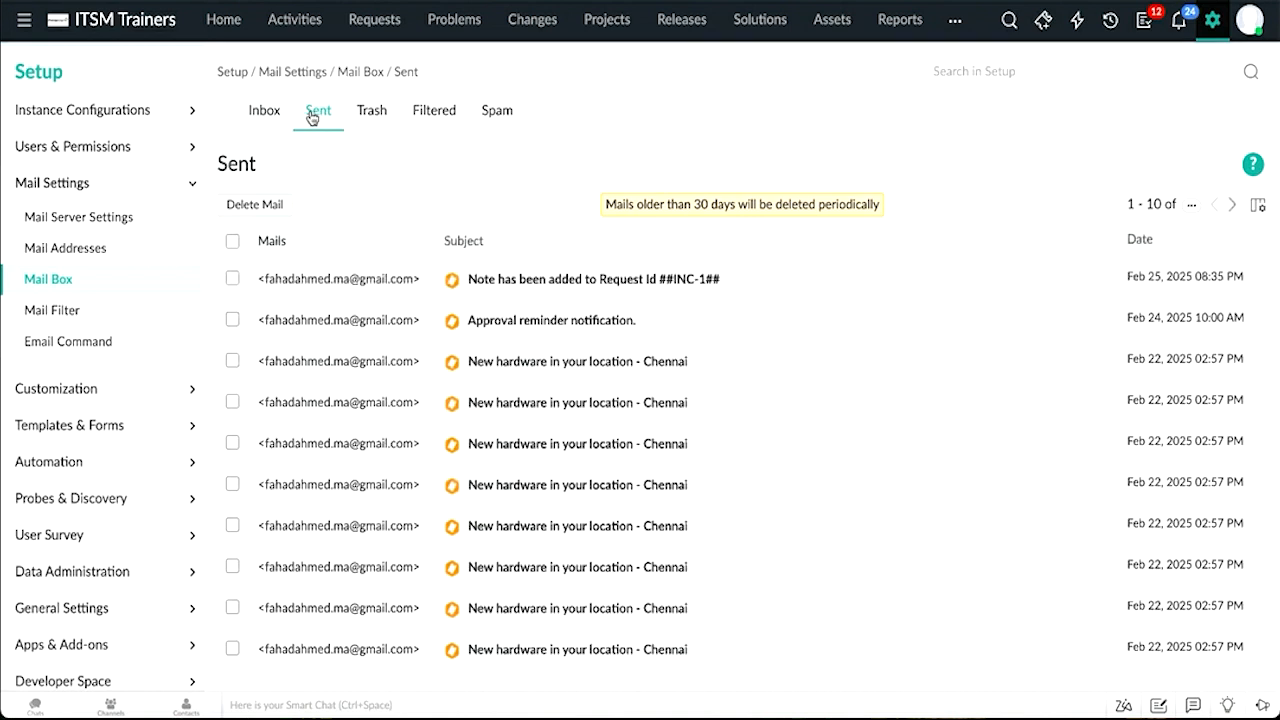
# Step: Browse the mail box's Inbox, Sent, Trash, Filtered and Spam folders
pyautogui.click(270, 115)
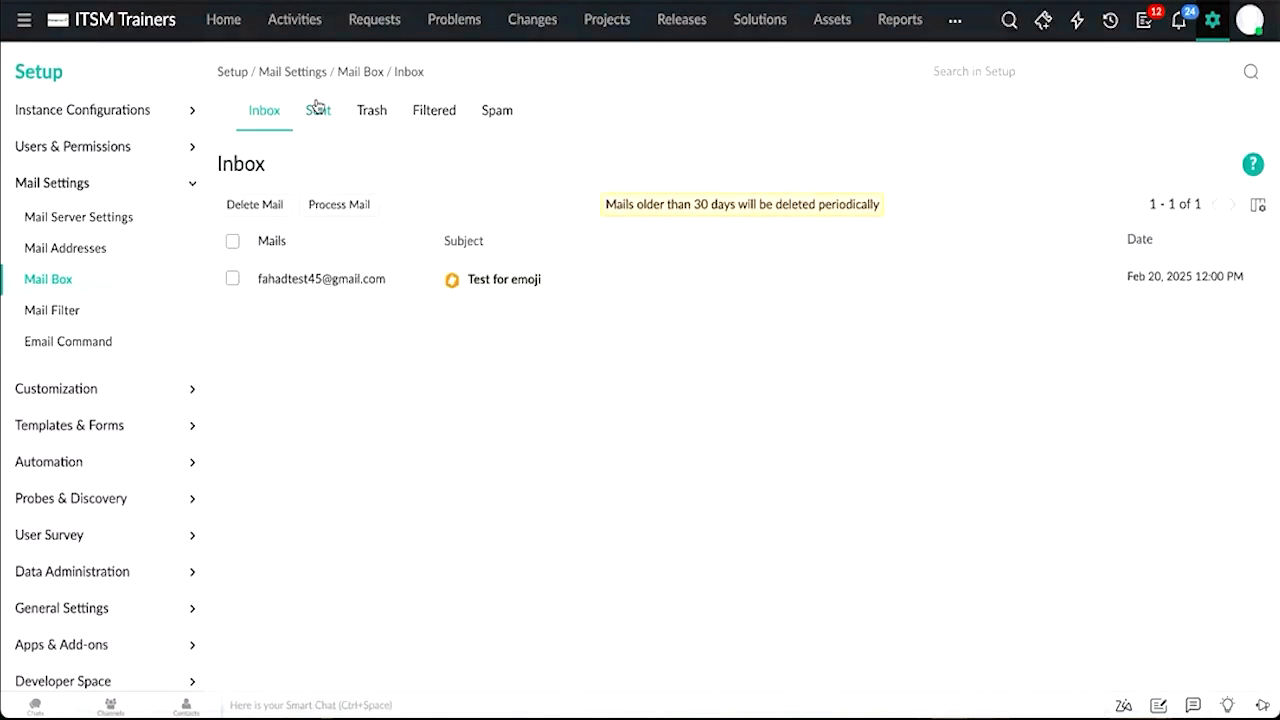
pyautogui.click(317, 107)
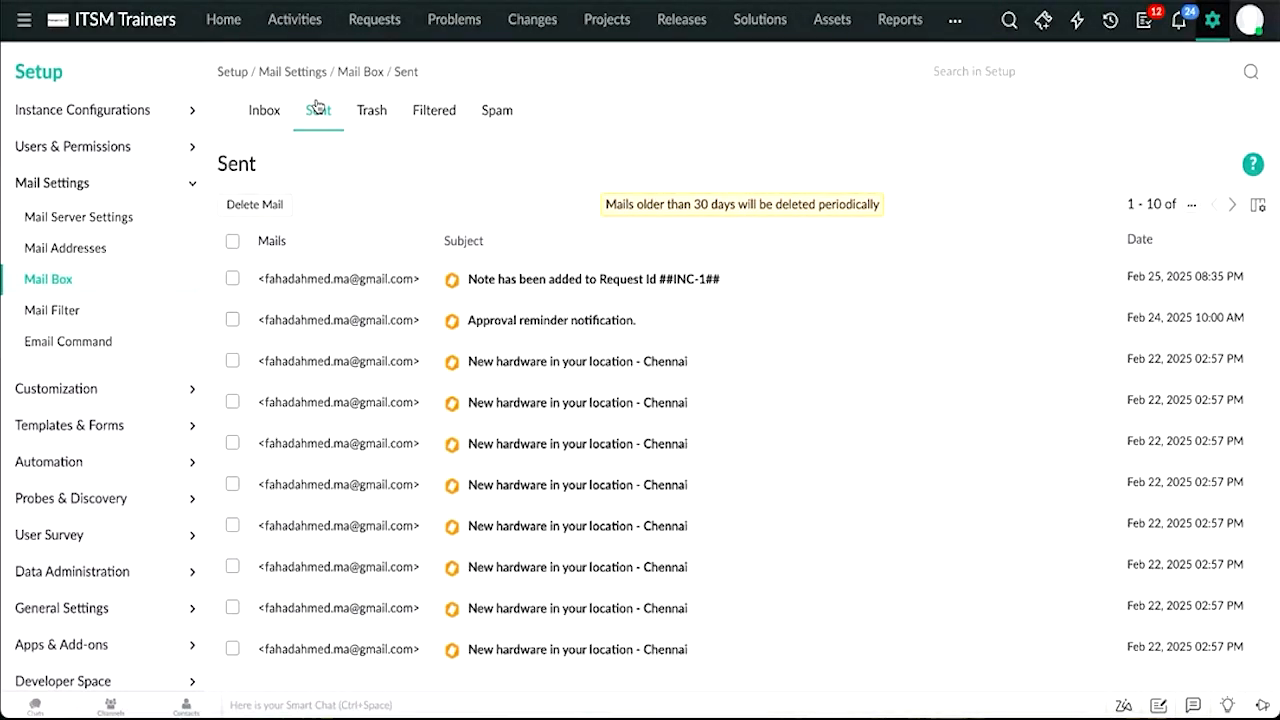
pyautogui.click(369, 118)
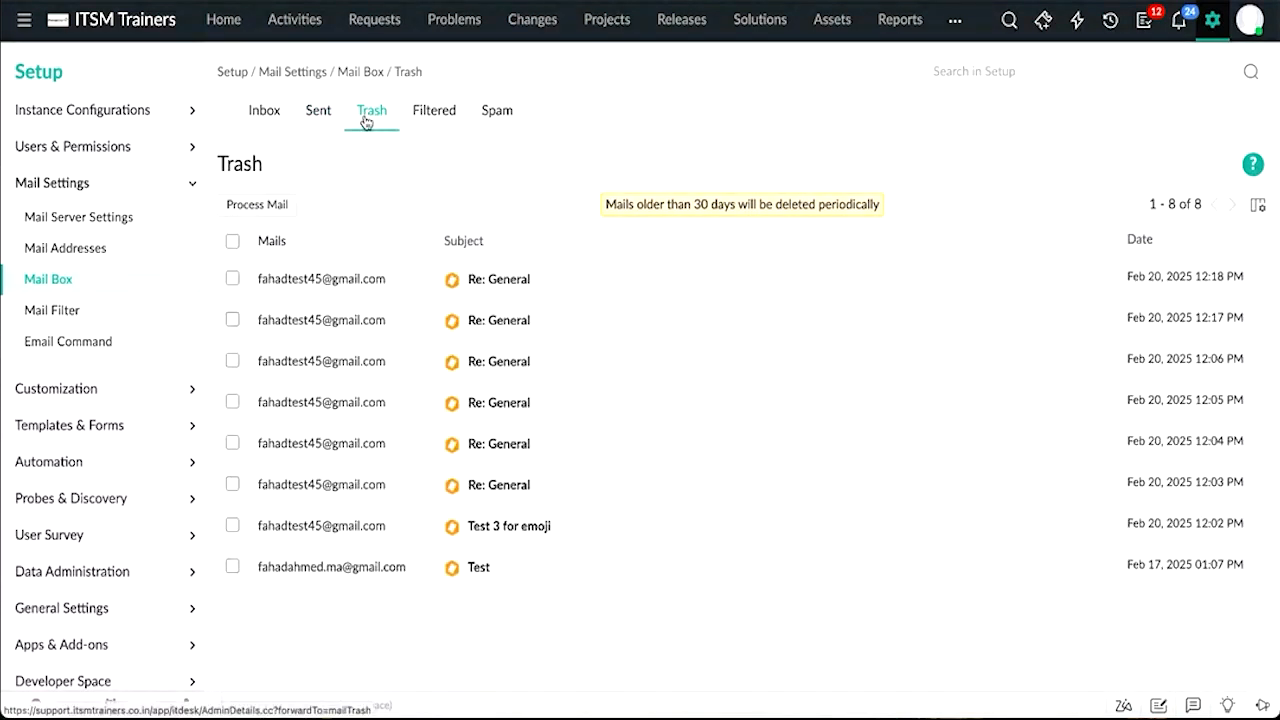
pyautogui.click(420, 120)
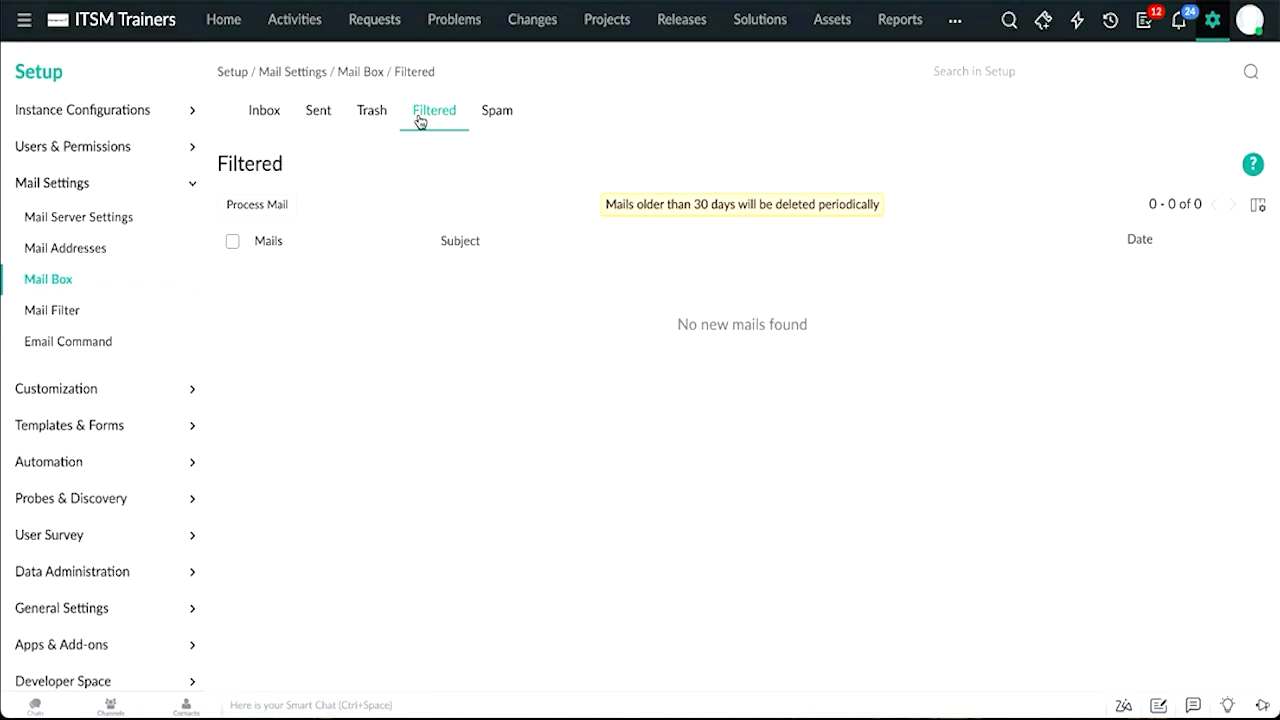
pyautogui.click(505, 111)
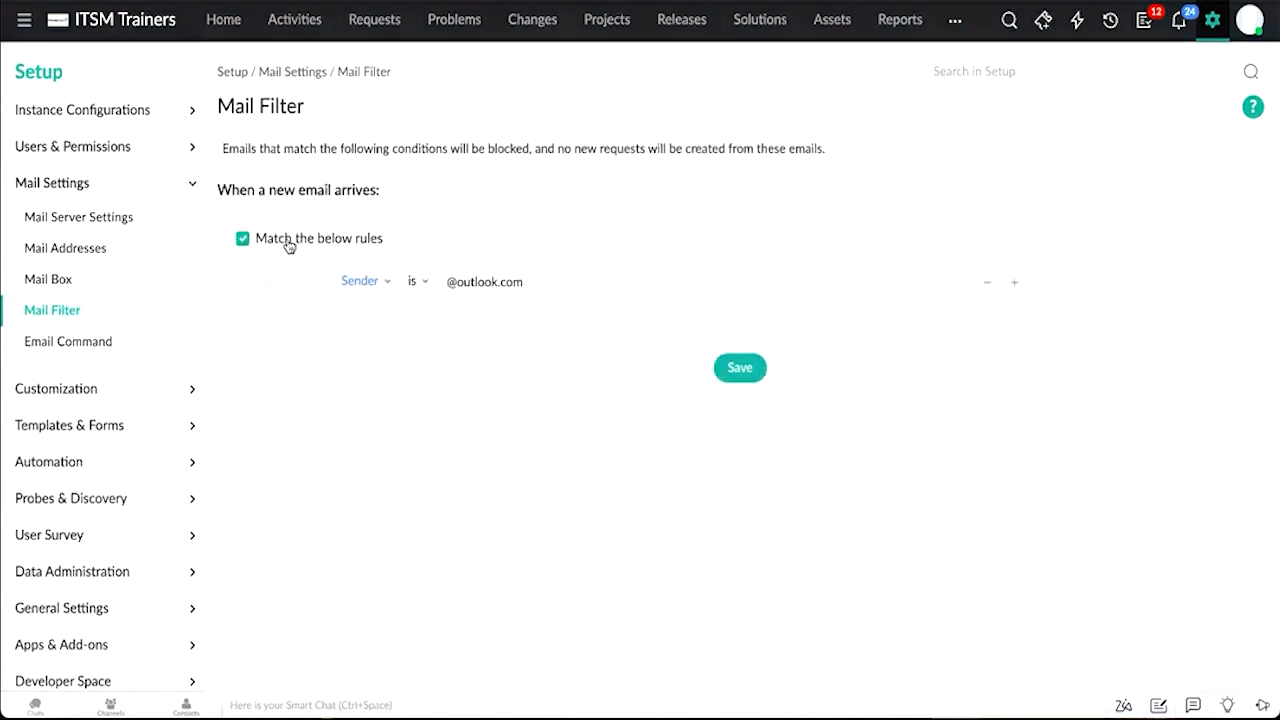
pyautogui.click(378, 288)
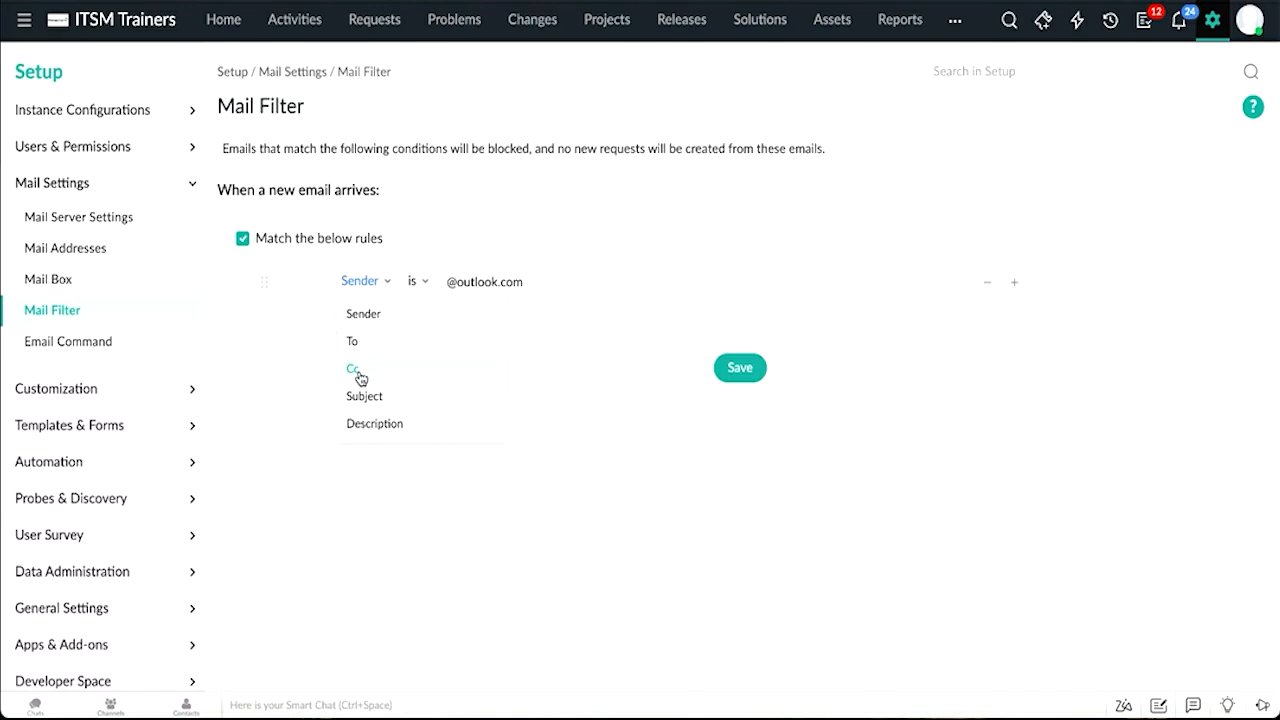
pyautogui.click(364, 304)
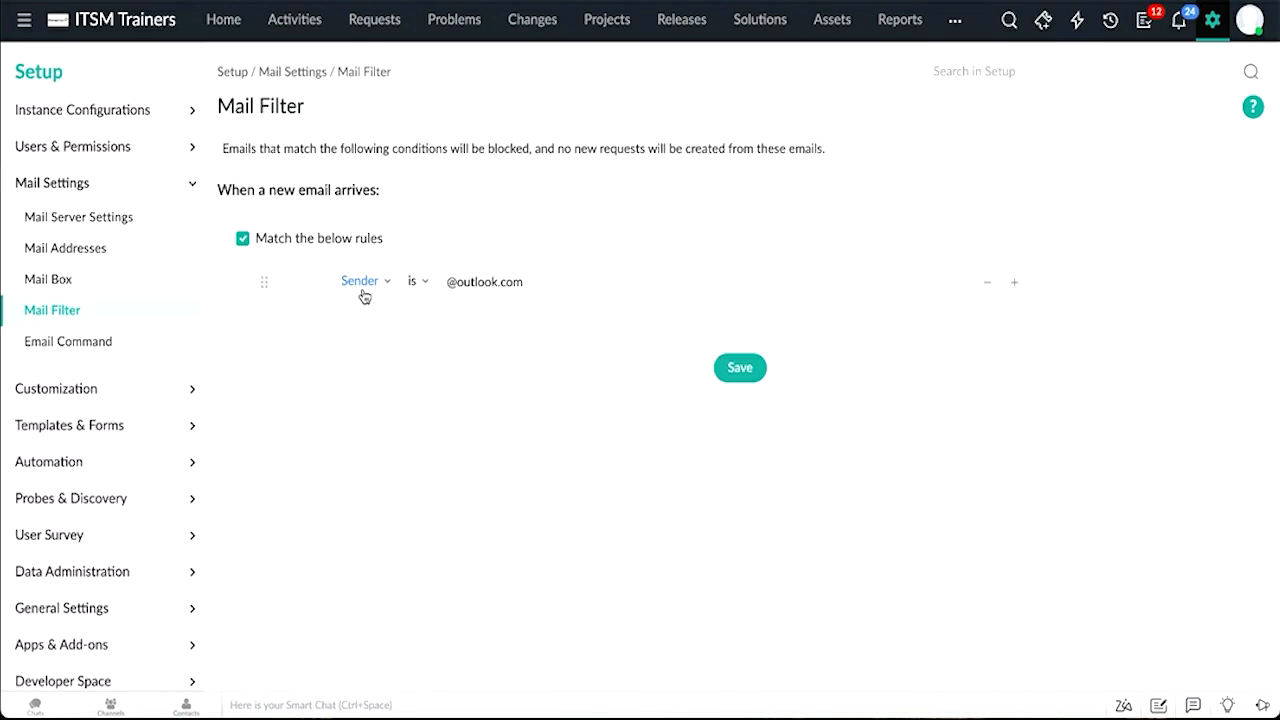
pyautogui.click(499, 282)
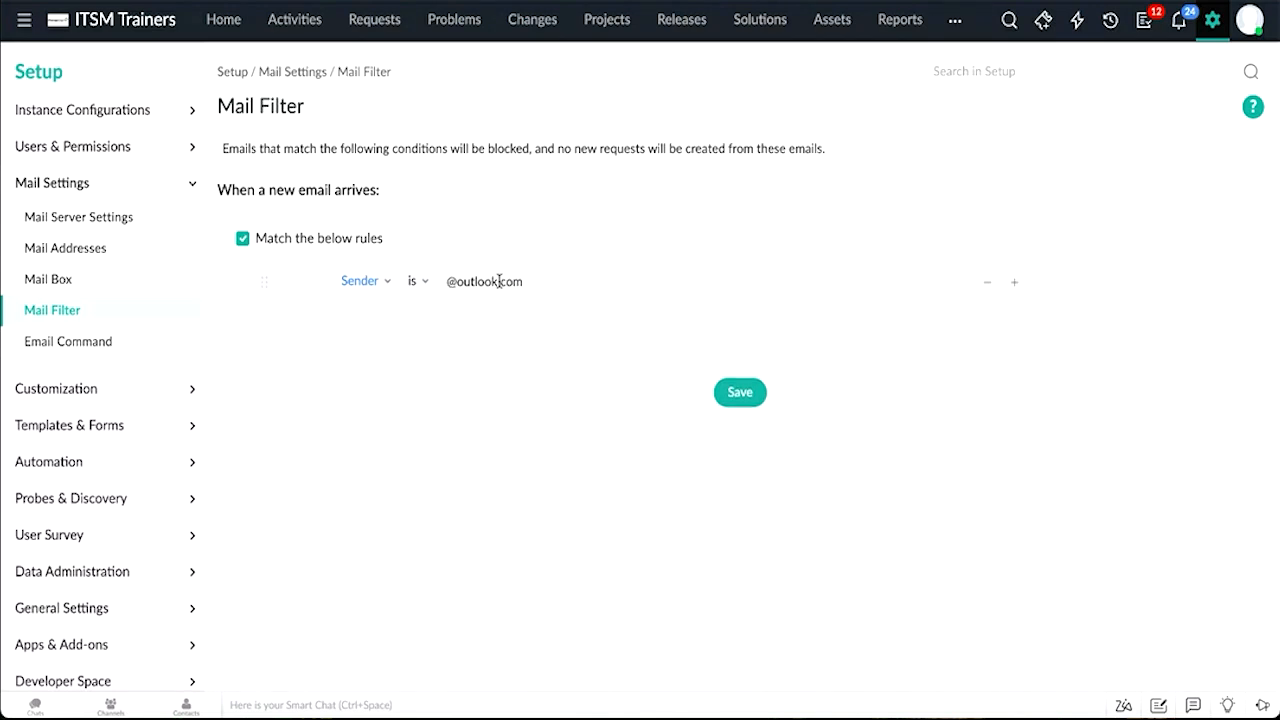
pyautogui.click(751, 400)
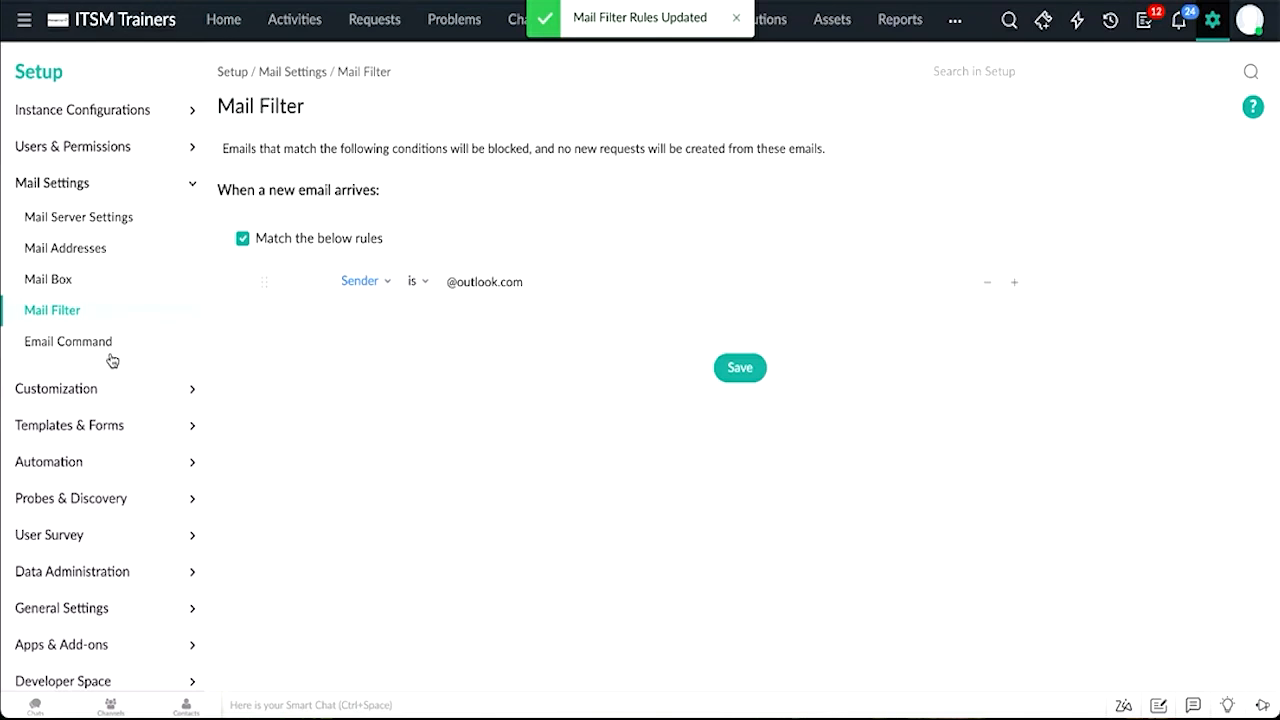
# Step: Open Email Command and highlight its sample email content
pyautogui.click(66, 341)
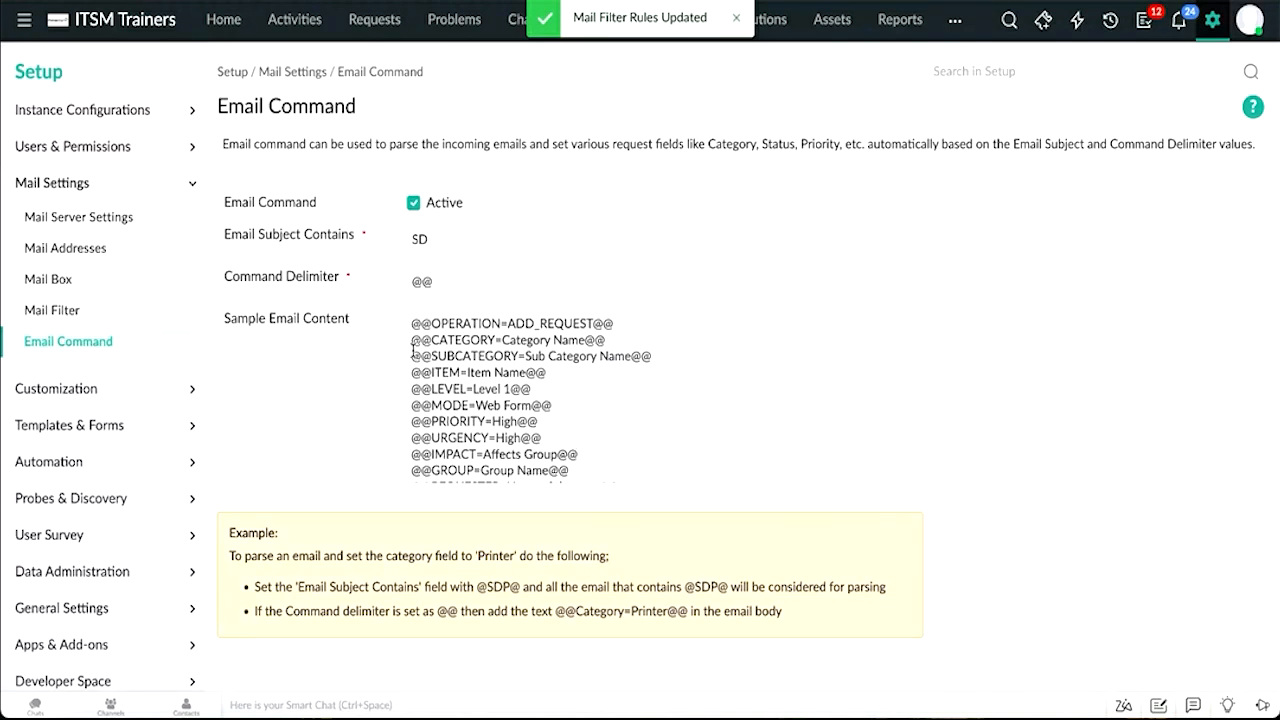
pyautogui.moveTo(410, 340); pyautogui.dragTo(651, 354)
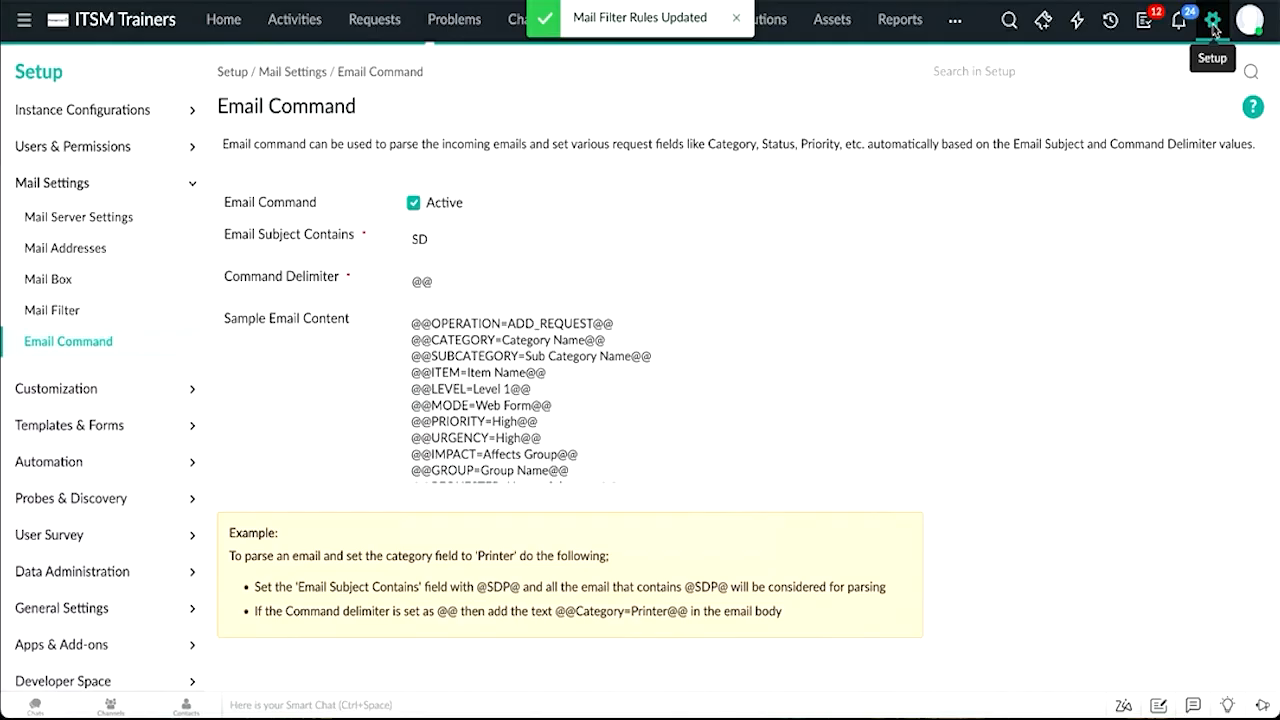
# Step: Open Helpdesk customization categories and expand the Asset category and its Hardware subcategory
pyautogui.click(1213, 22)
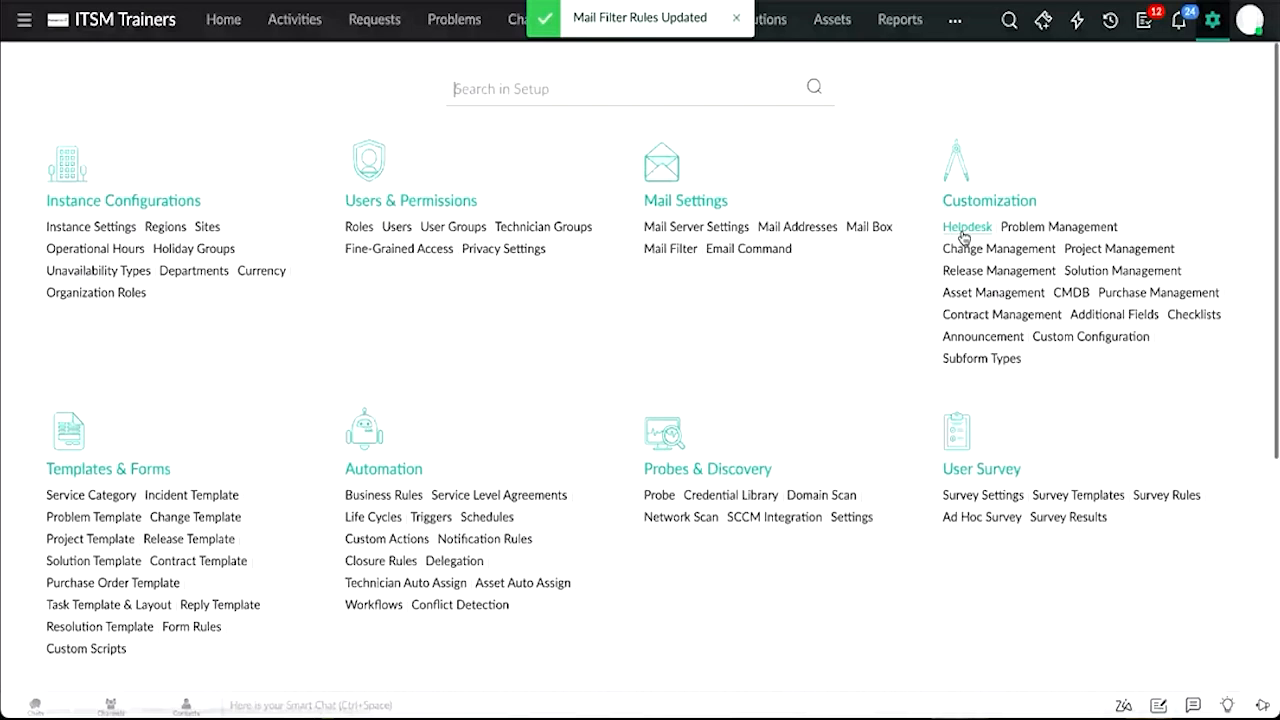
pyautogui.click(964, 229)
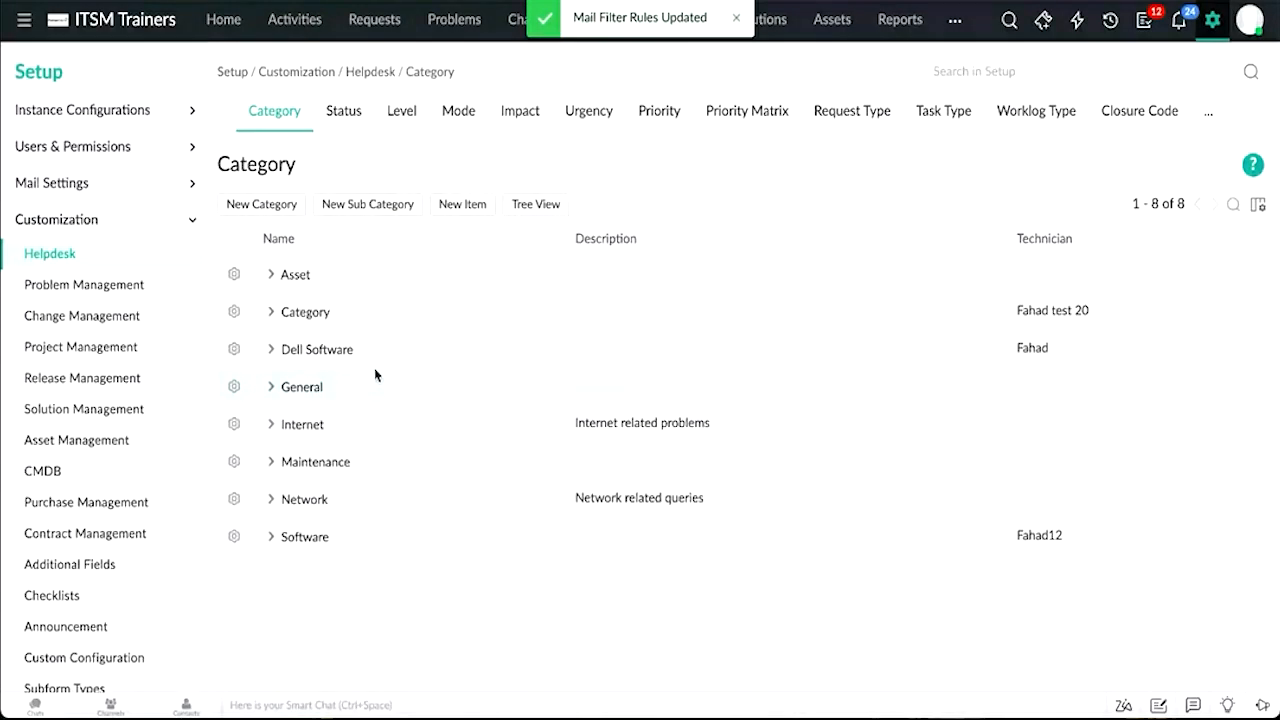
pyautogui.click(271, 279)
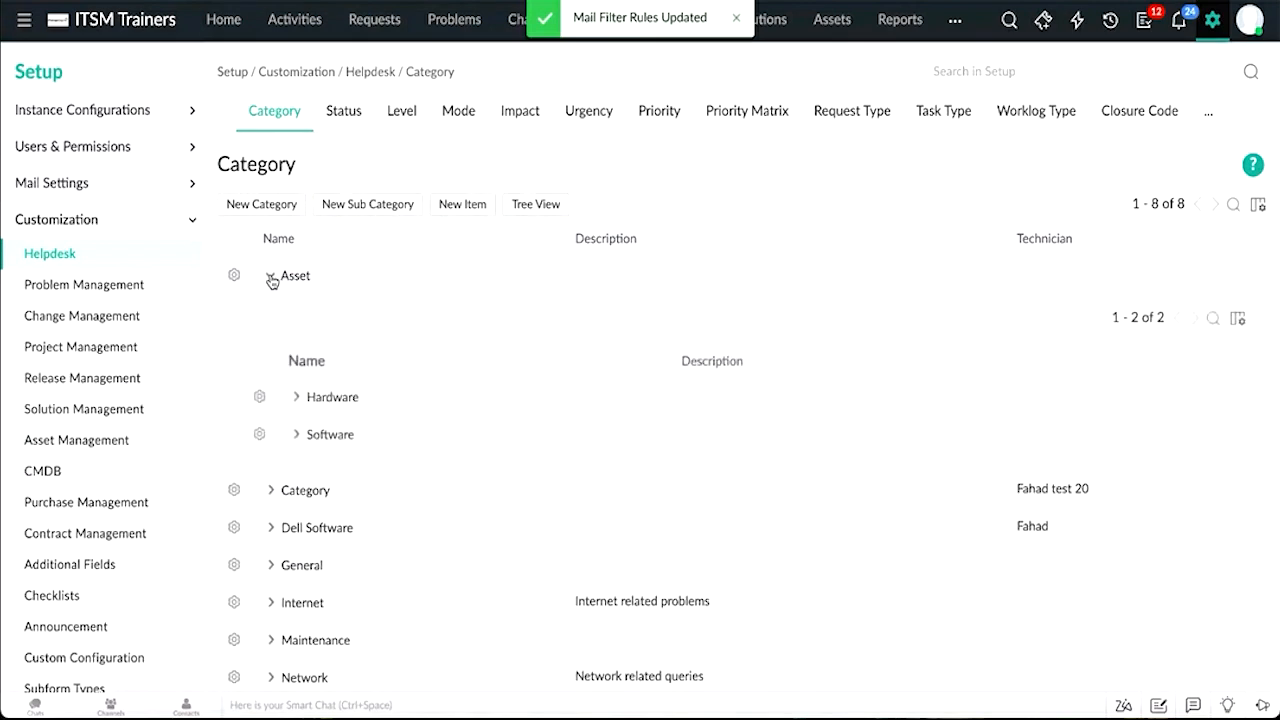
pyautogui.click(296, 400)
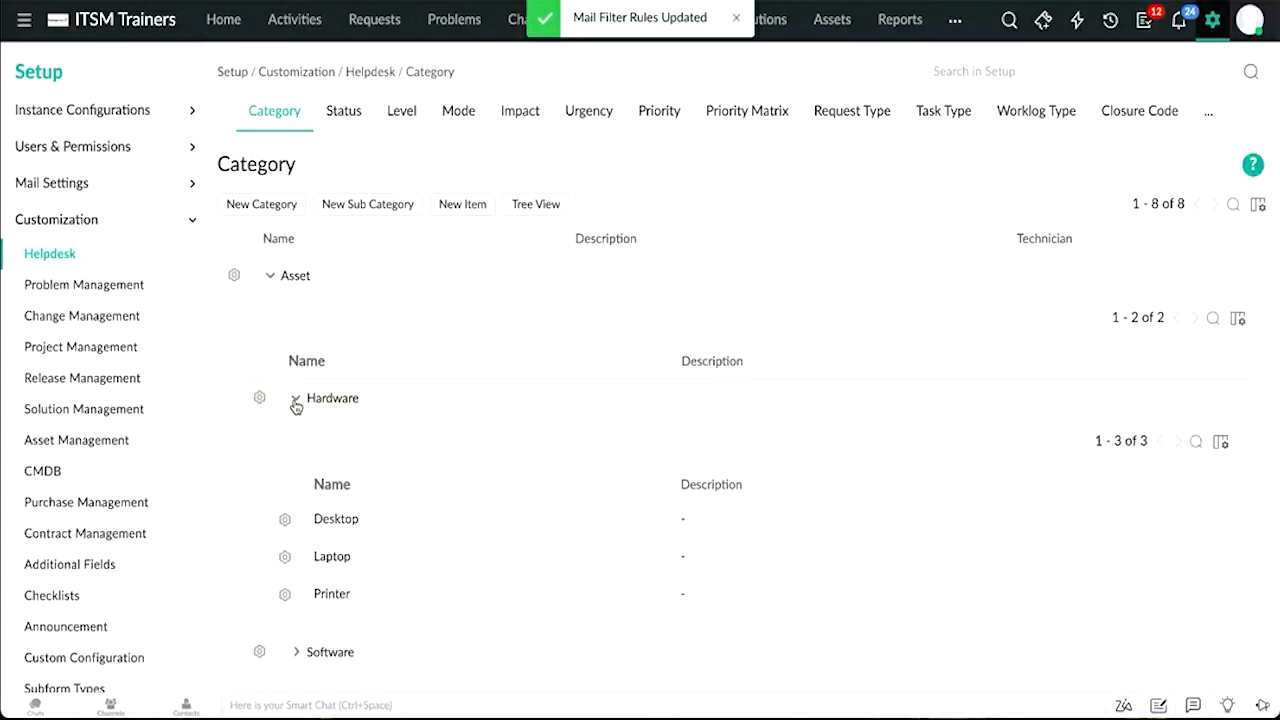
# Step: Create a new category named Hardware item, assign a technician, and continue to adding a subcategory
pyautogui.click(283, 212)
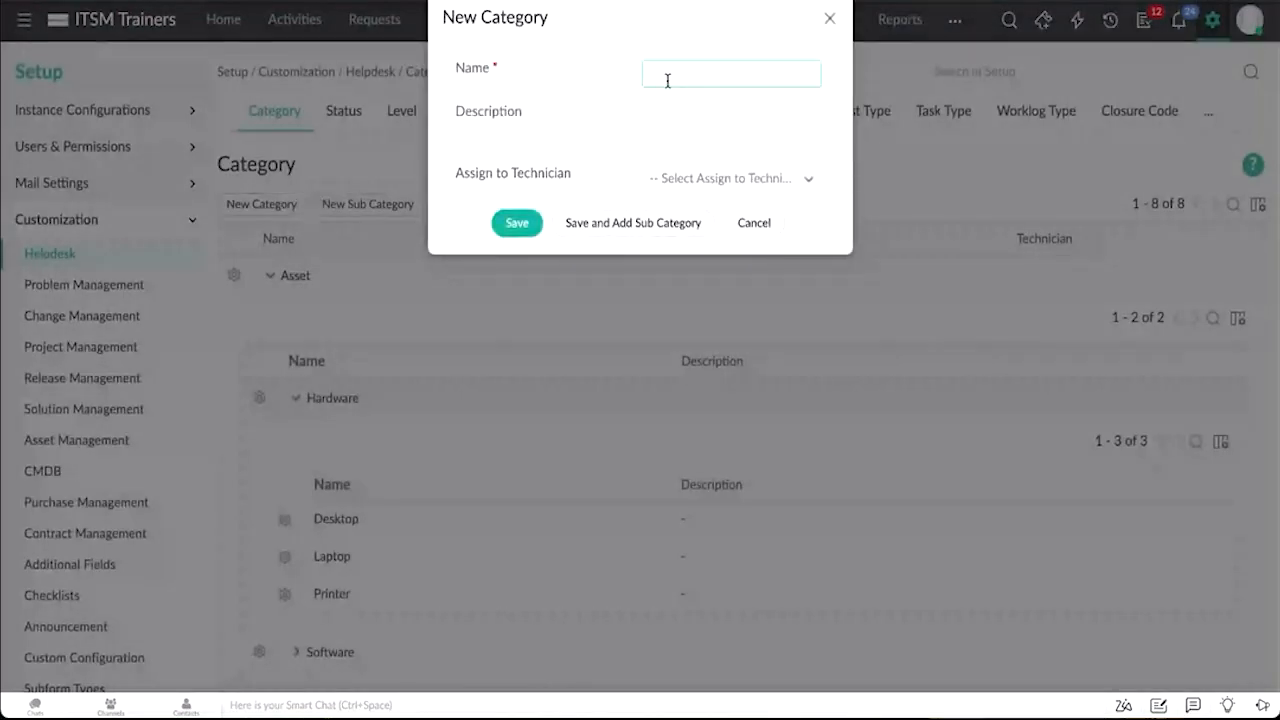
pyautogui.write('Hardware item')
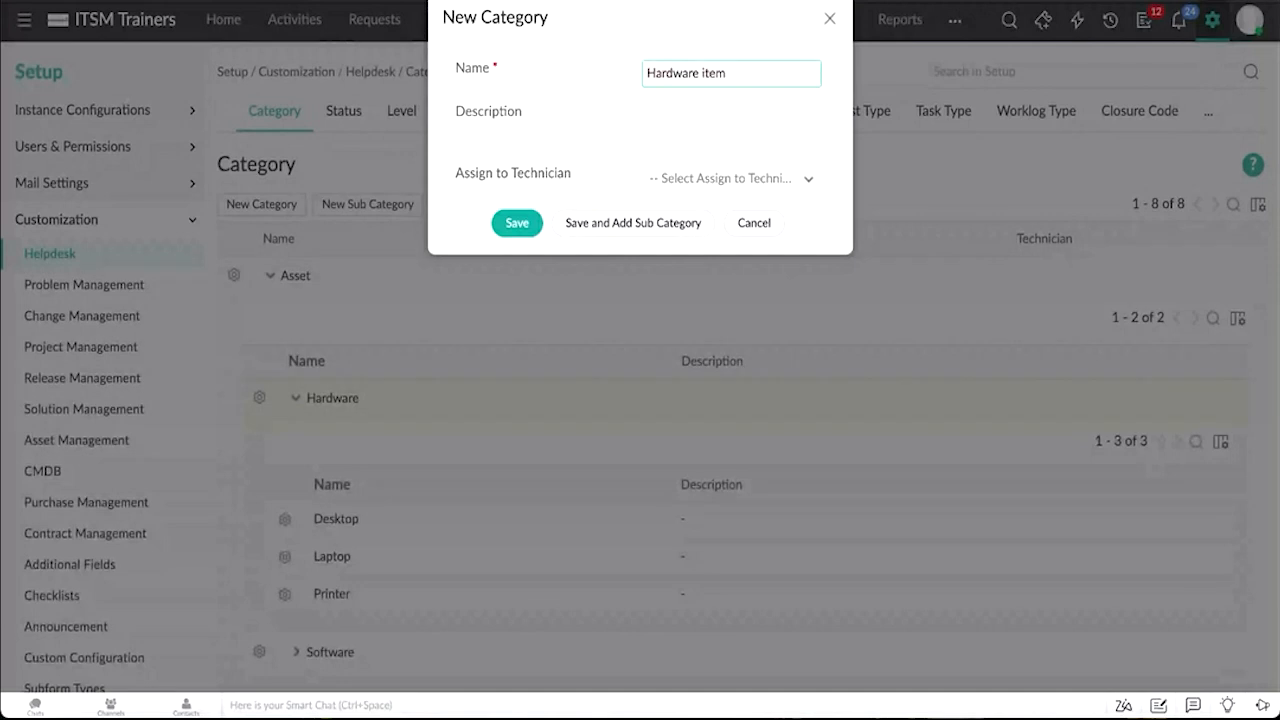
pyautogui.click(689, 189)
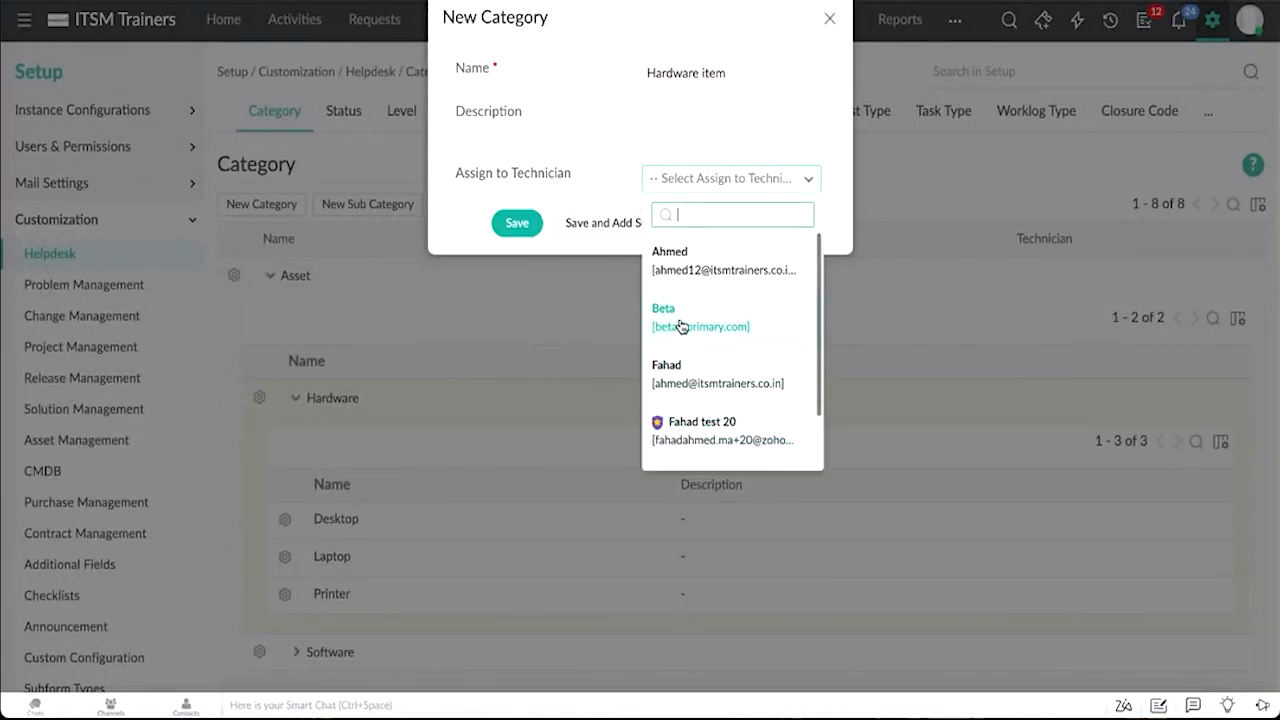
pyautogui.click(680, 326)
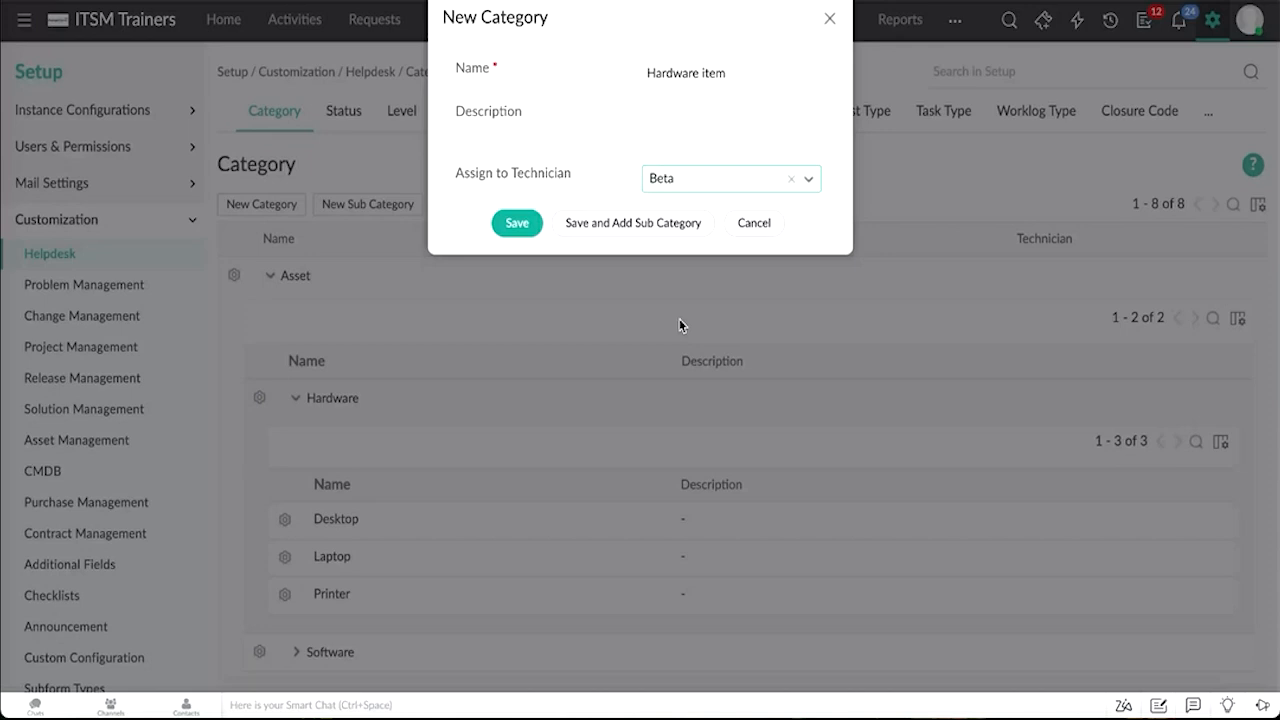
pyautogui.click(629, 230)
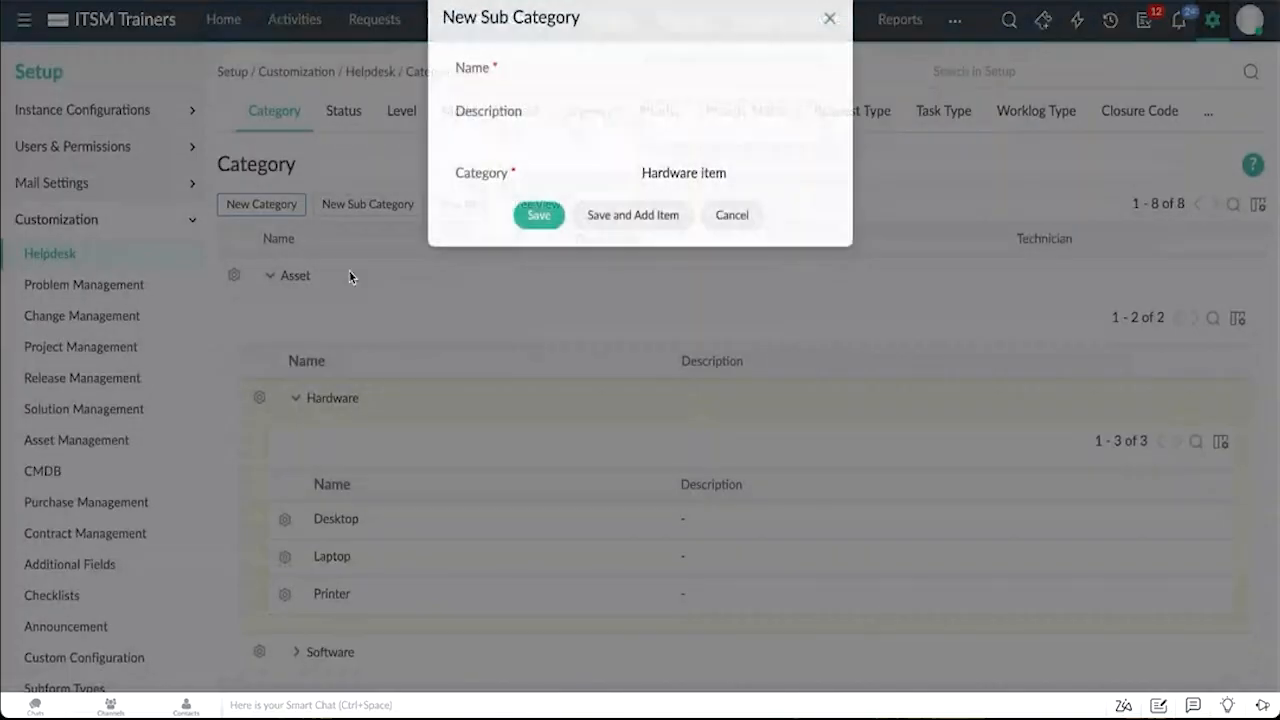
# Step: Name the subcategory subcatery item and save it, continuing to add an item
pyautogui.write('suvb')
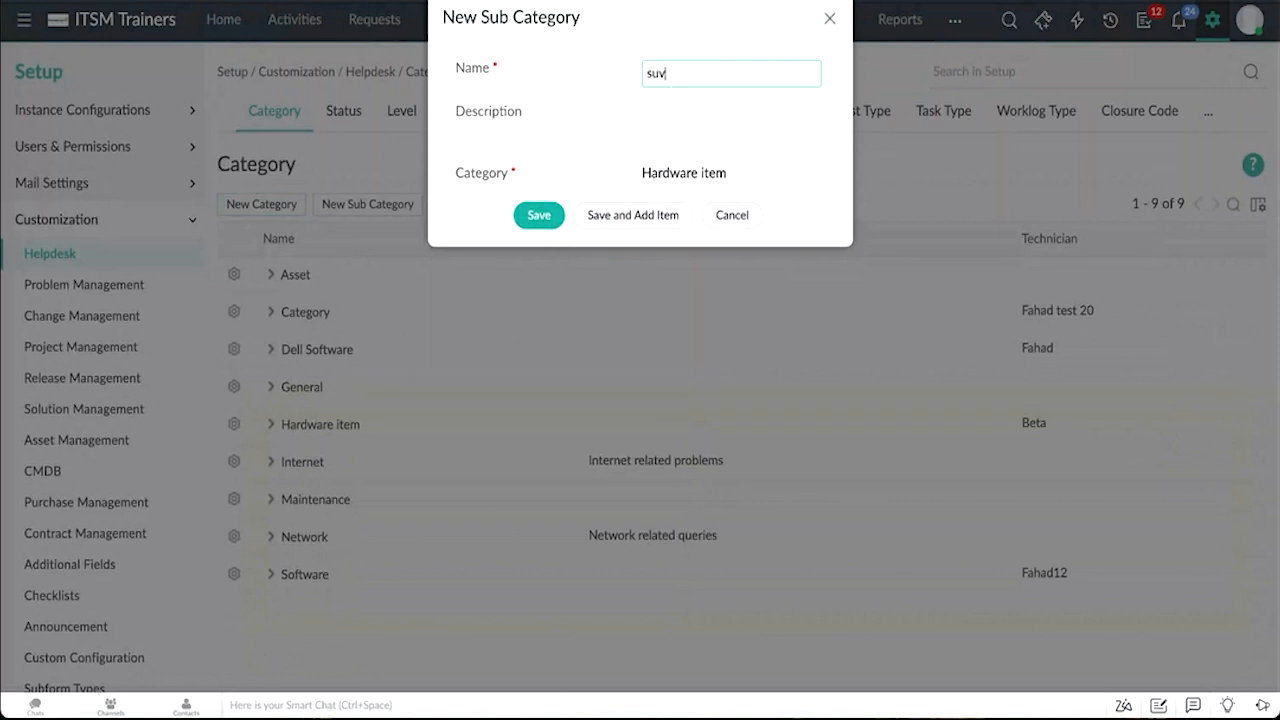
pyautogui.press('BackSpace')
pyautogui.press('BackSpace')
pyautogui.write('bcat')
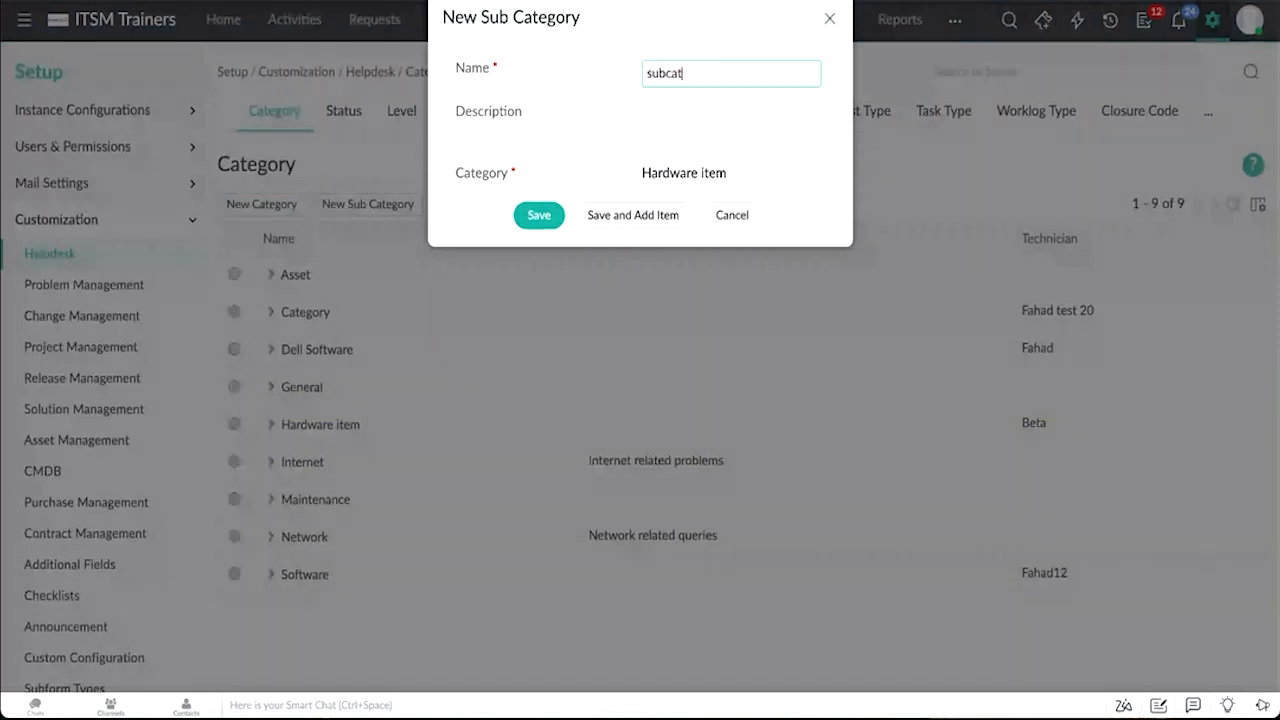
pyautogui.write('ery i')
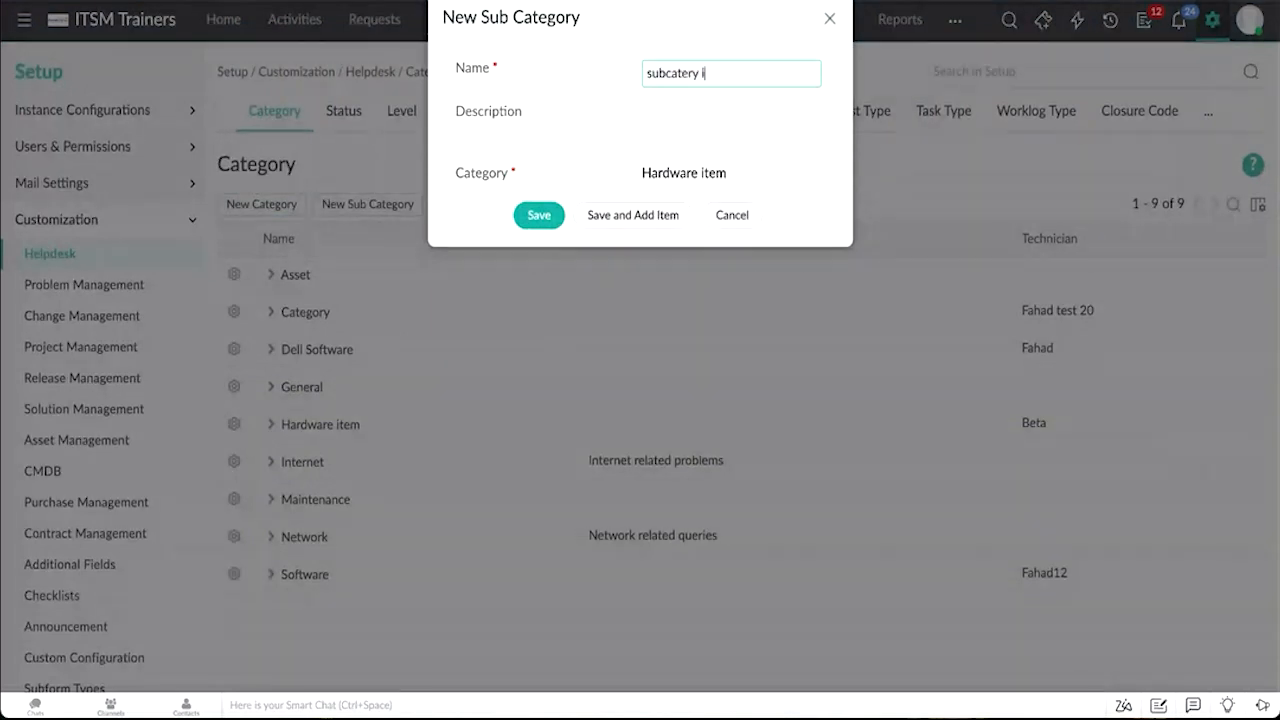
pyautogui.write('tem')
pyautogui.click(606, 216)
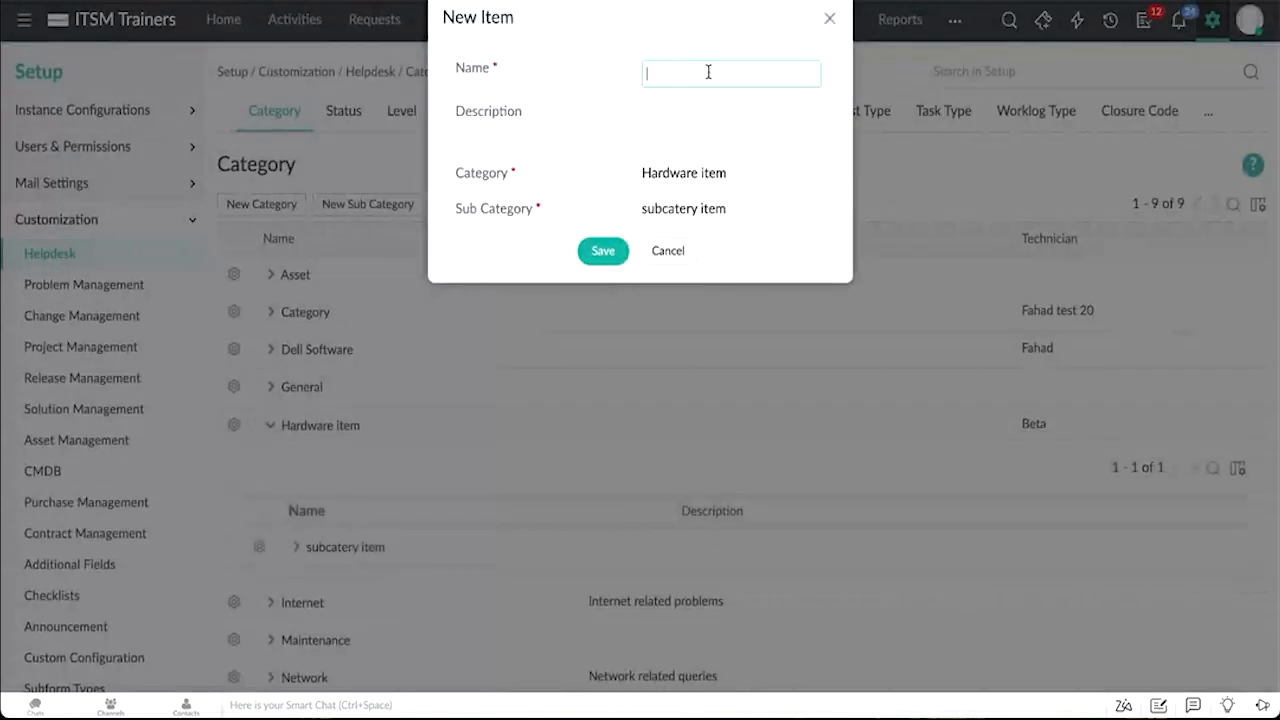
# Step: Add an item named Item and expand the Hardware item category tree to view it
pyautogui.write('Item')
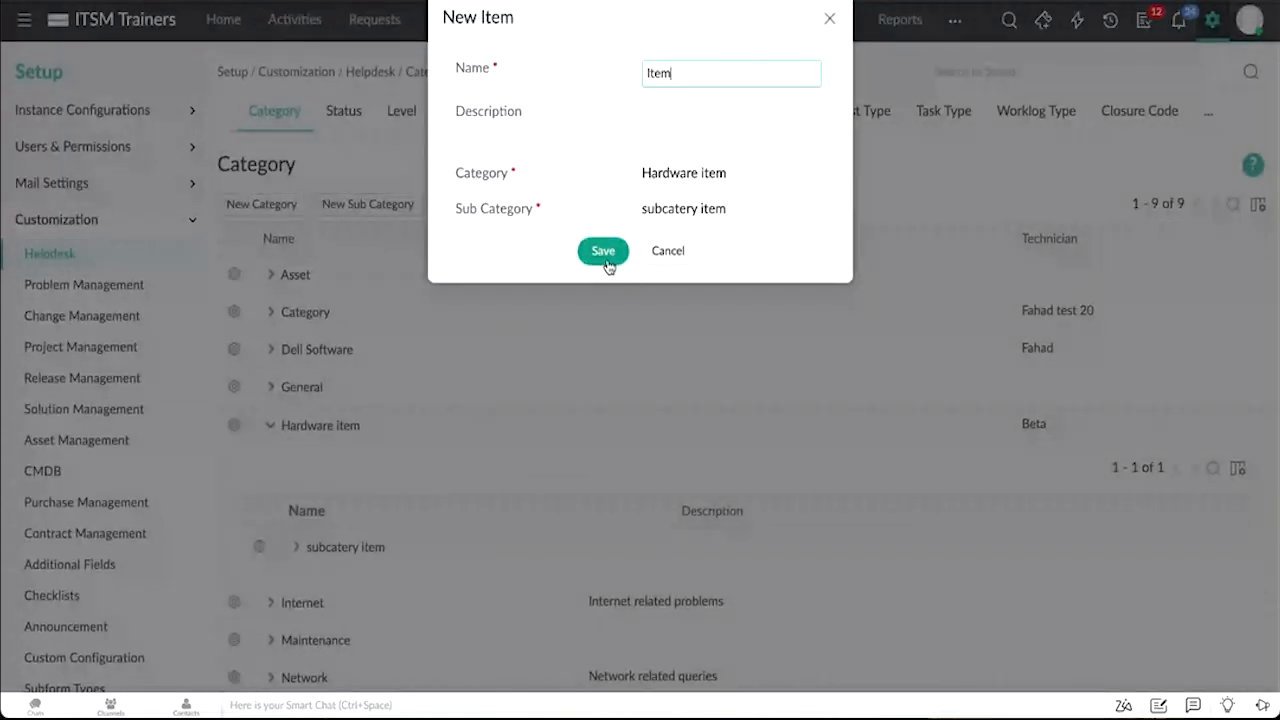
pyautogui.click(603, 251)
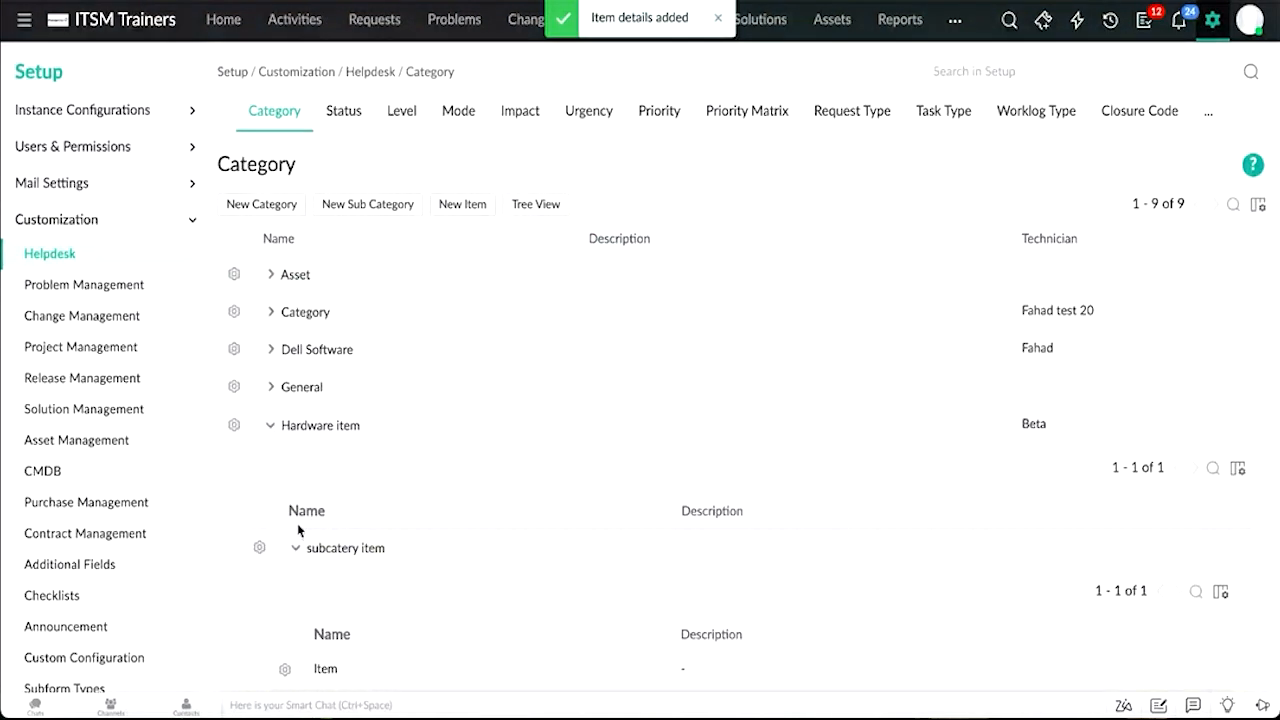
pyautogui.click(270, 425)
pyautogui.click(270, 425)
pyautogui.scroll(-1, 300, 510)
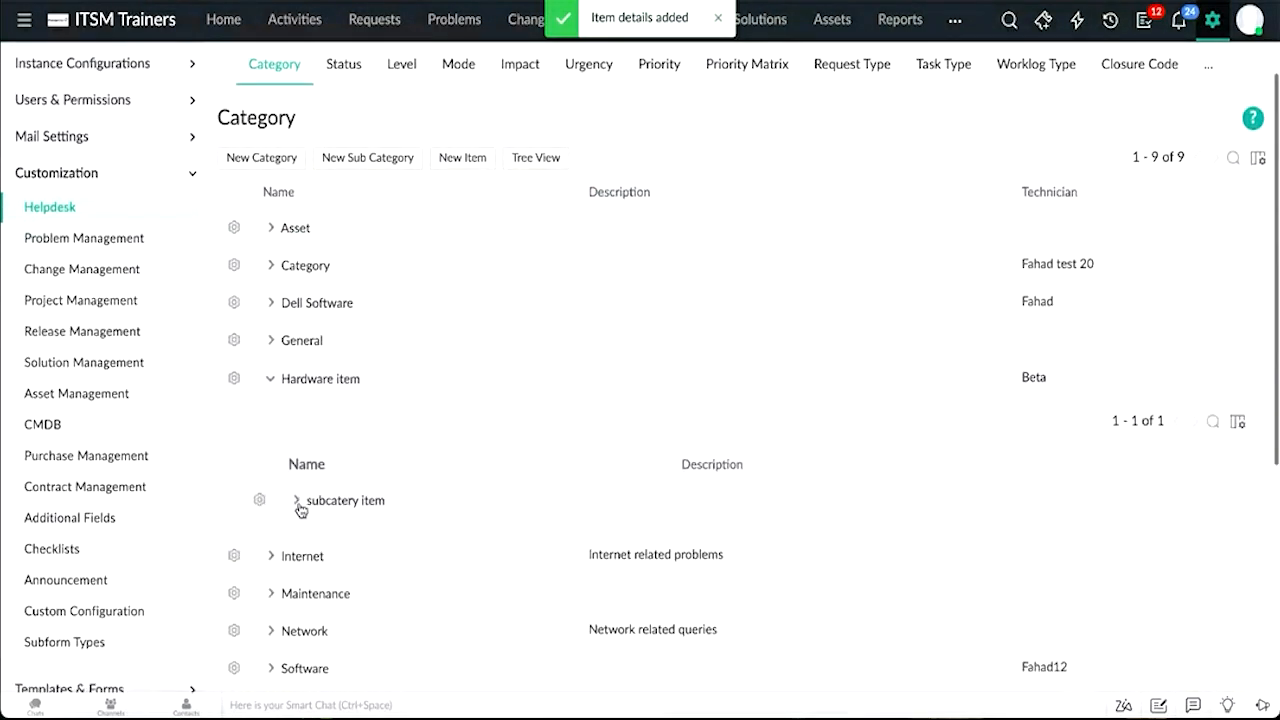
pyautogui.click(297, 501)
pyautogui.scroll(-2, 293, 530)
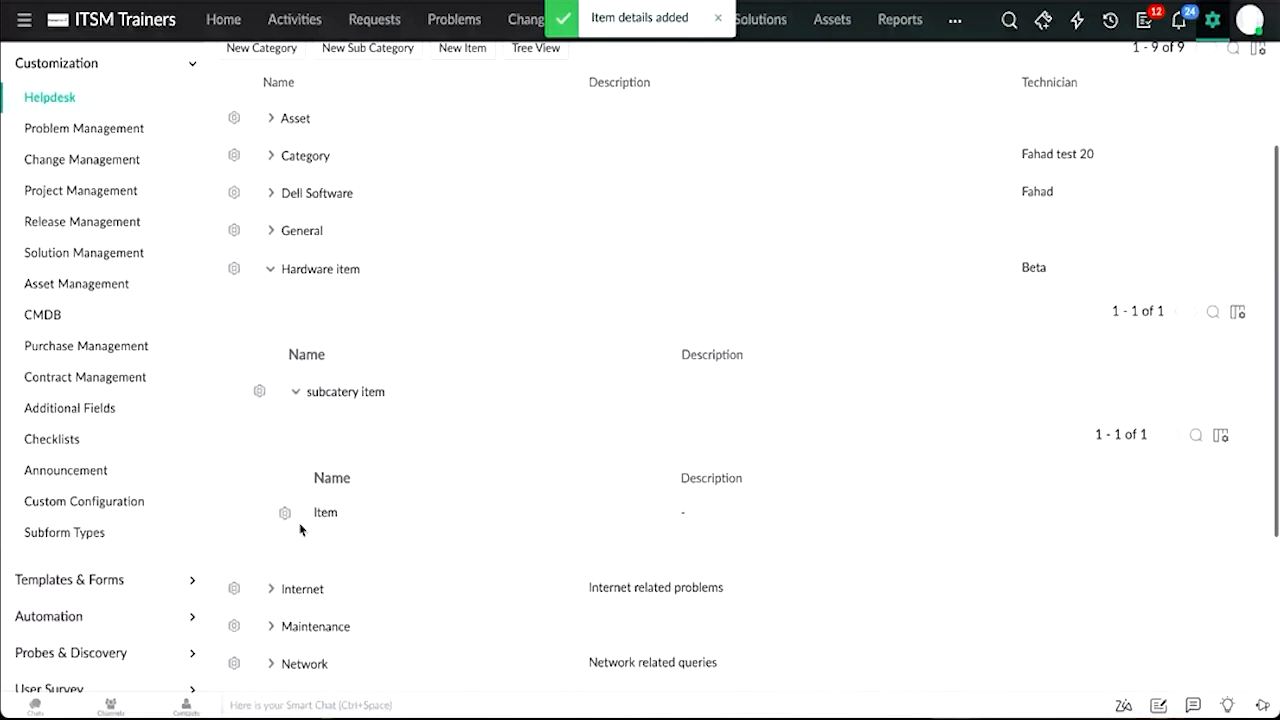
pyautogui.scroll(2, 300, 530)
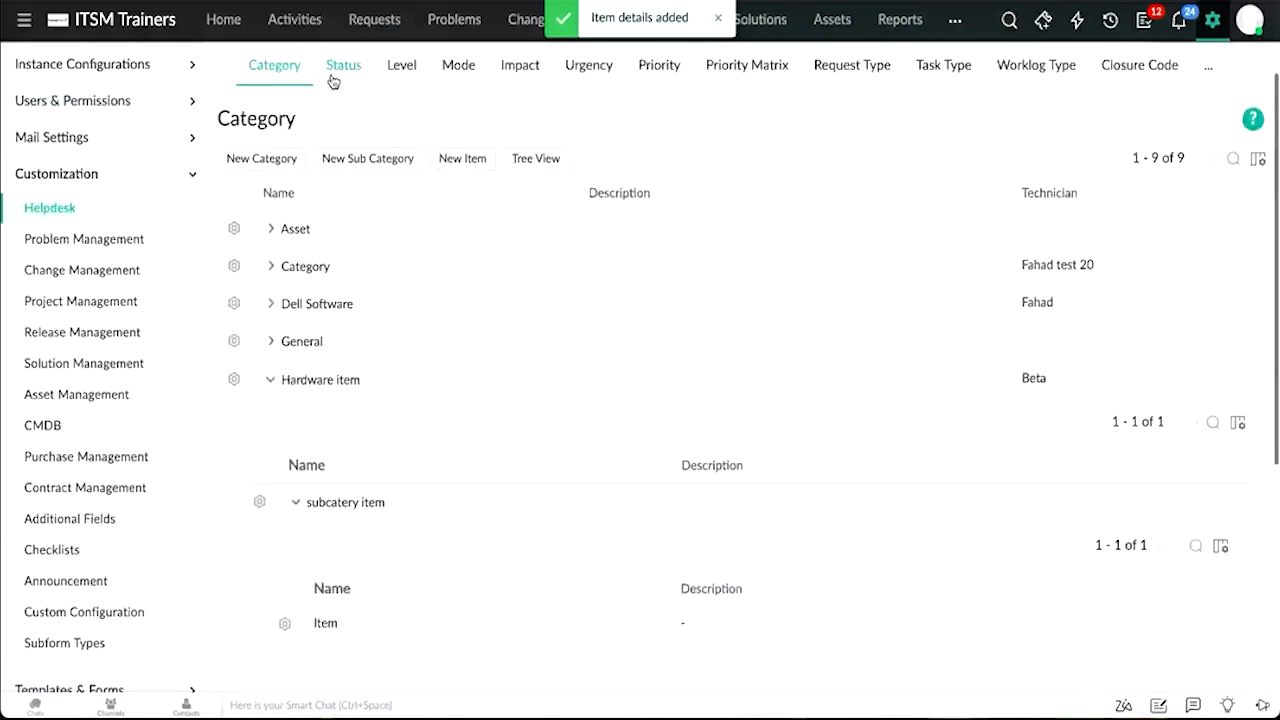
# Step: Review the Status list and the New Status form's type, stop timer and color options, closing it without saving
pyautogui.click(336, 68)
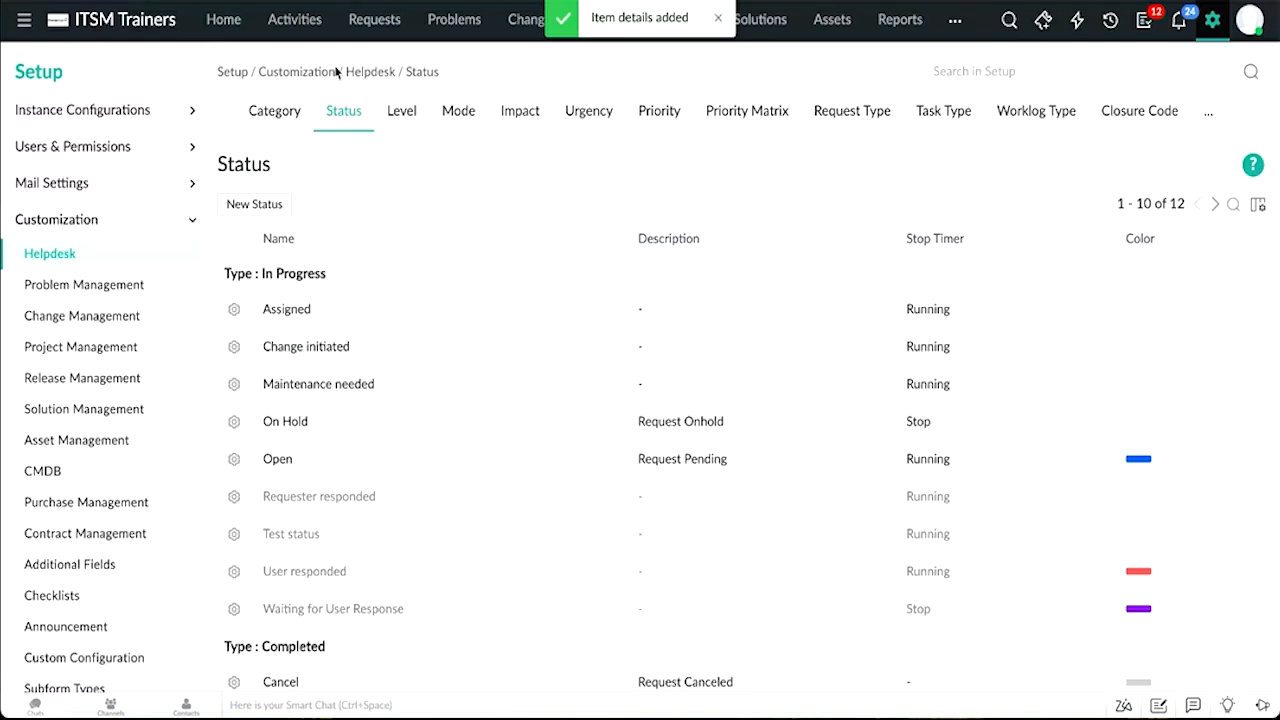
pyautogui.click(269, 214)
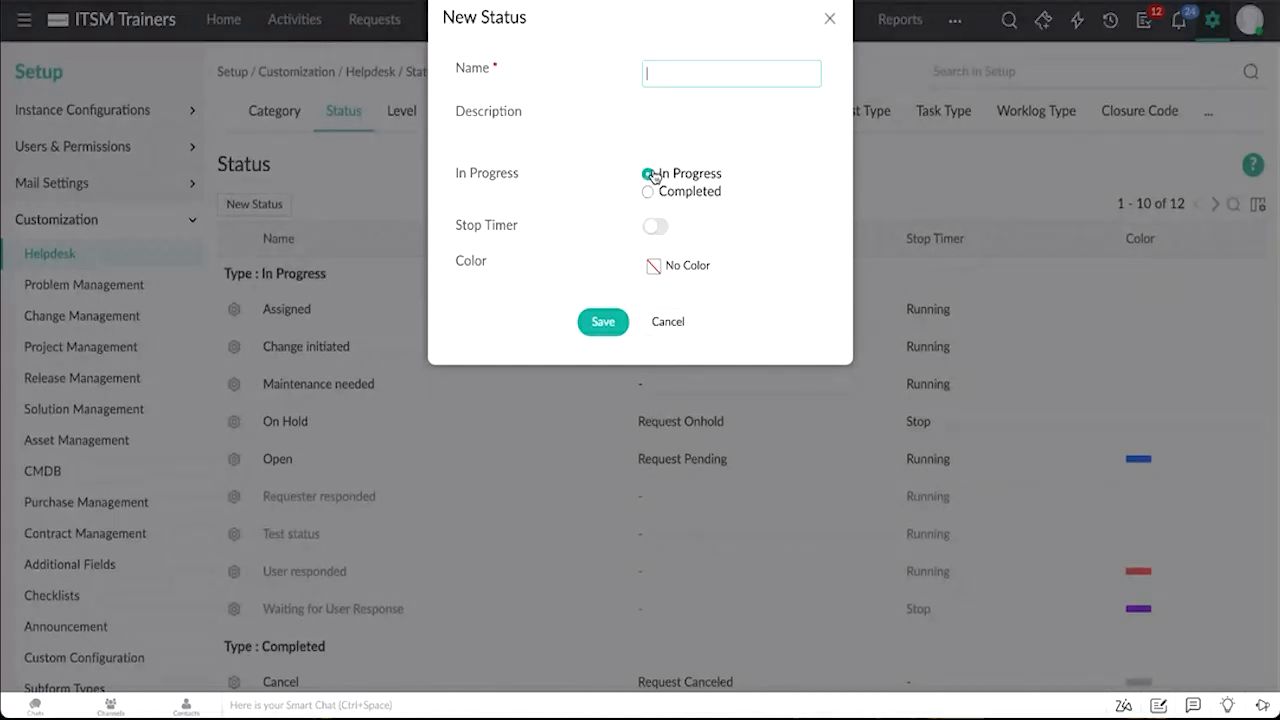
pyautogui.click(654, 229)
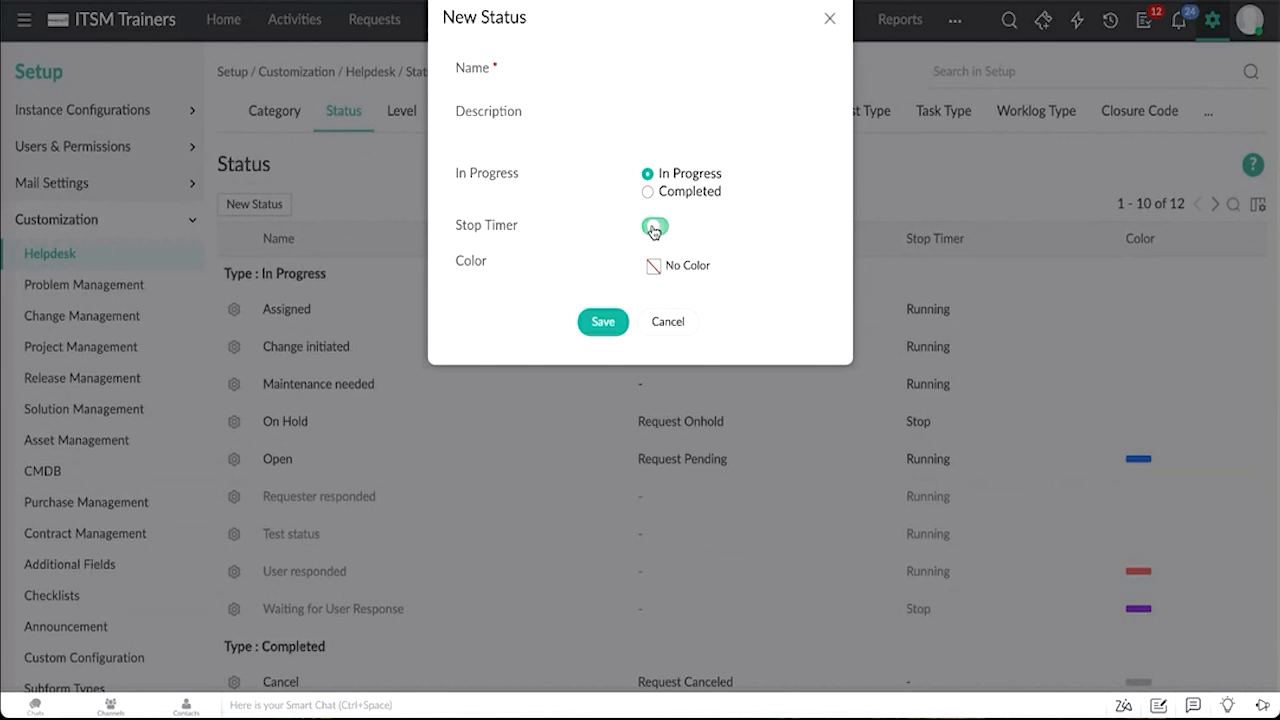
pyautogui.click(654, 229)
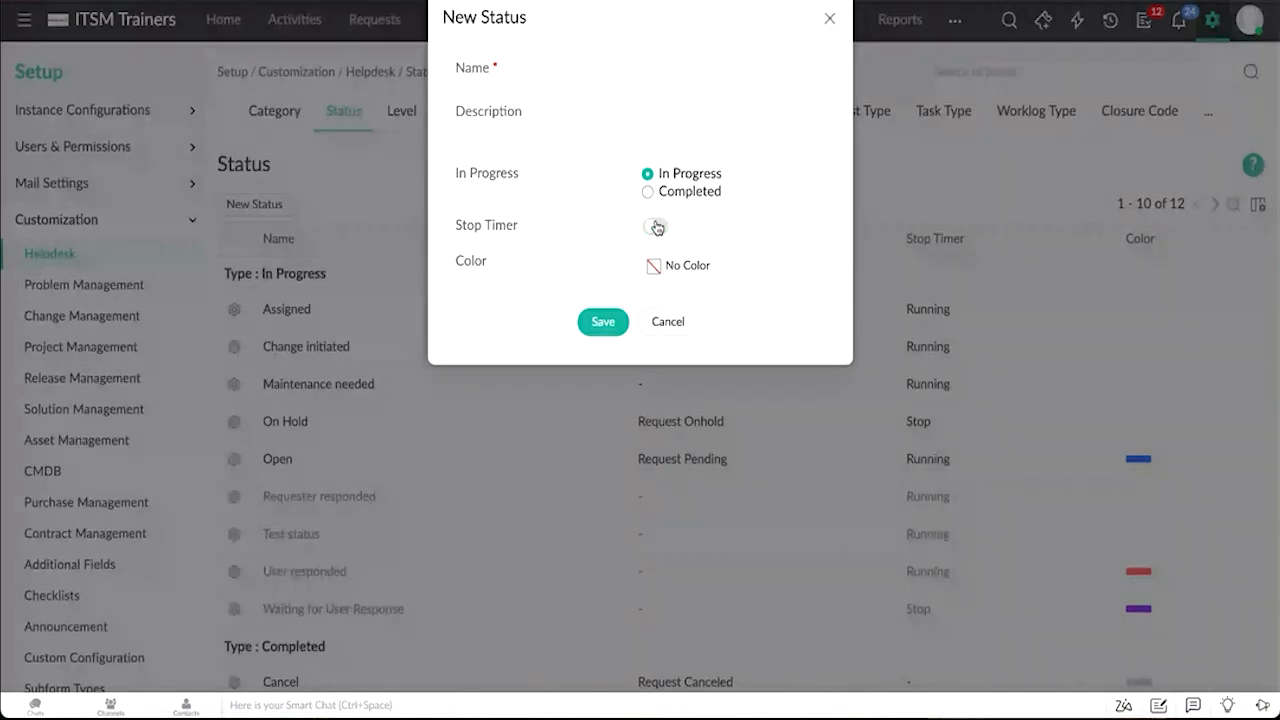
pyautogui.click(659, 197)
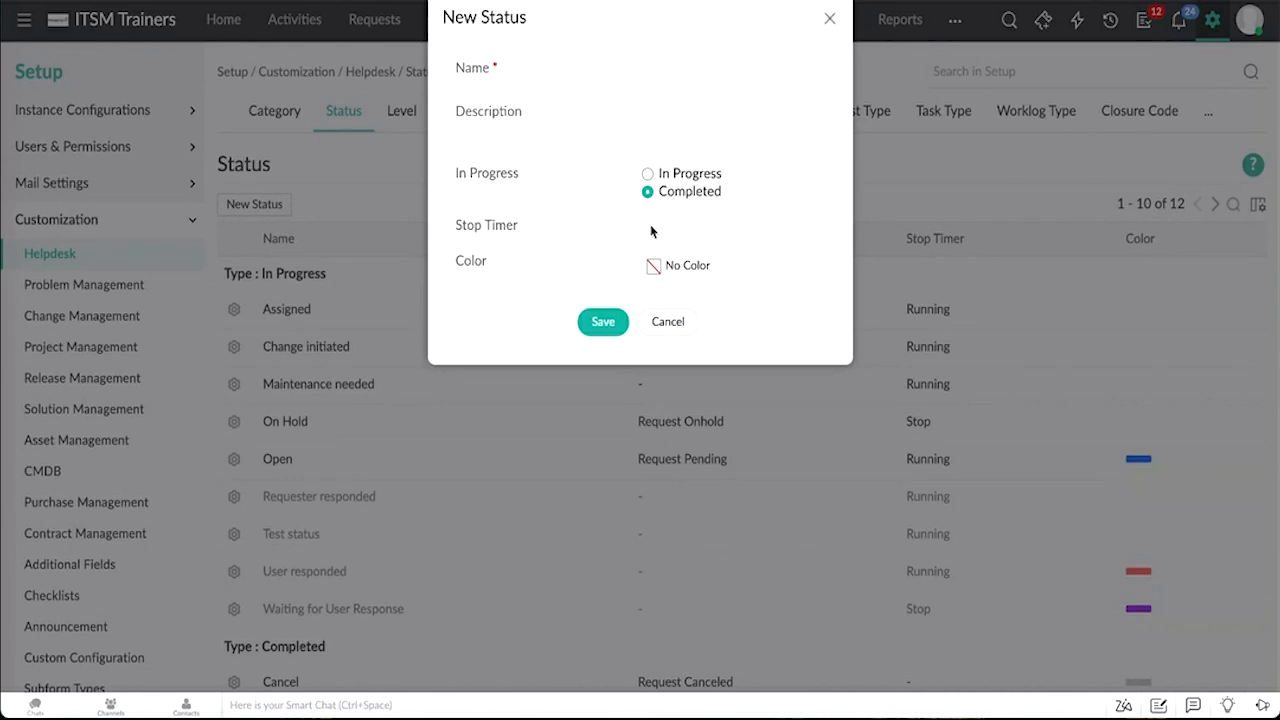
pyautogui.click(654, 266)
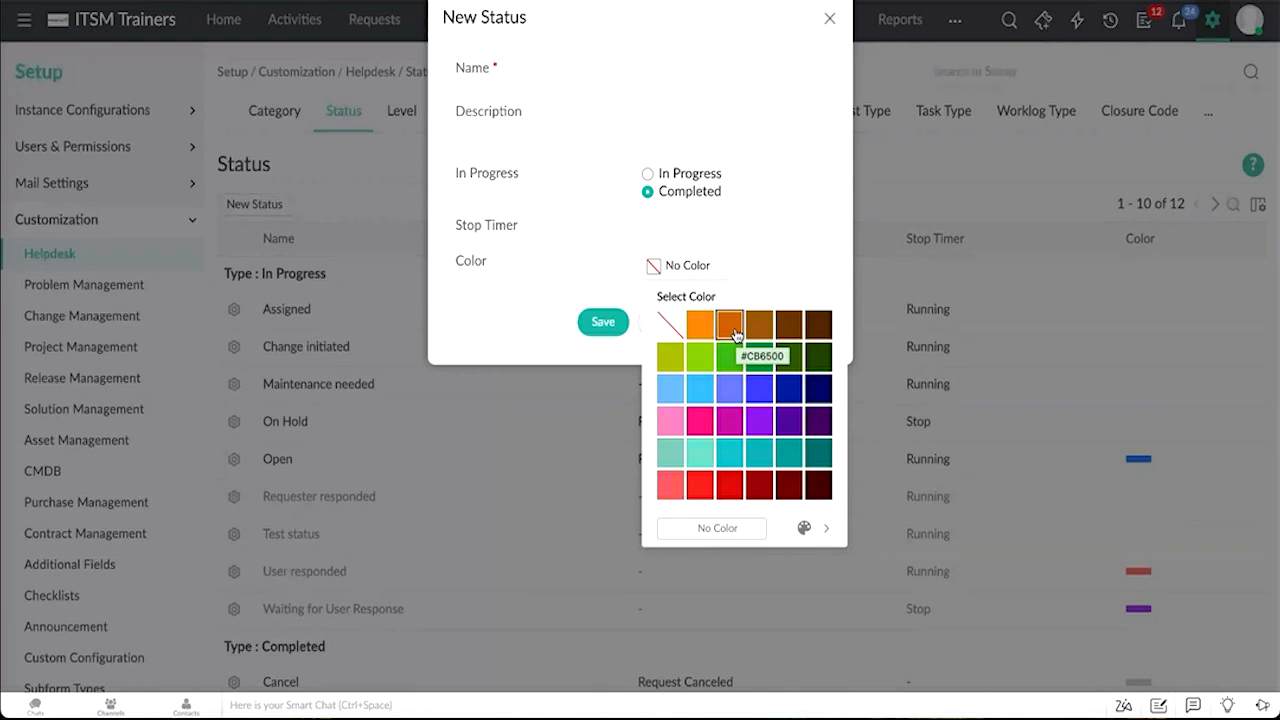
pyautogui.click(829, 19)
pyautogui.click(829, 19)
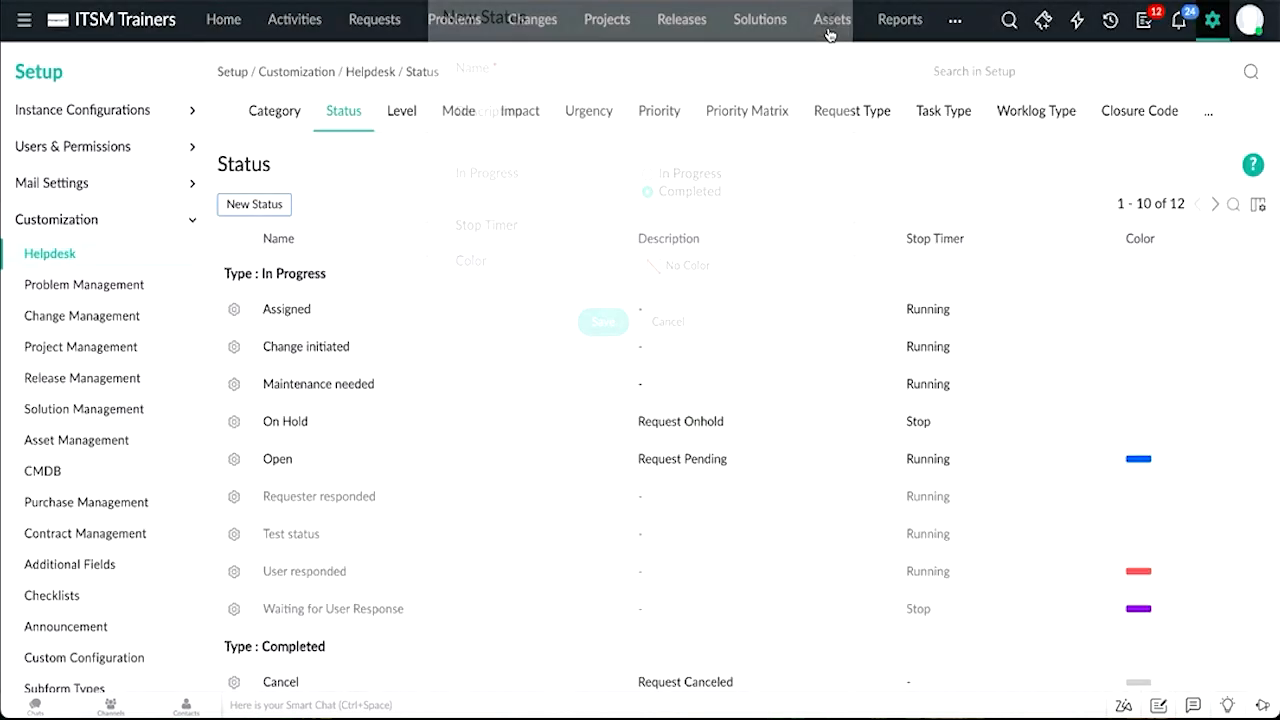
# Step: Browse the Level and Mode lists, opening and closing each new-entry form without saving
pyautogui.click(397, 106)
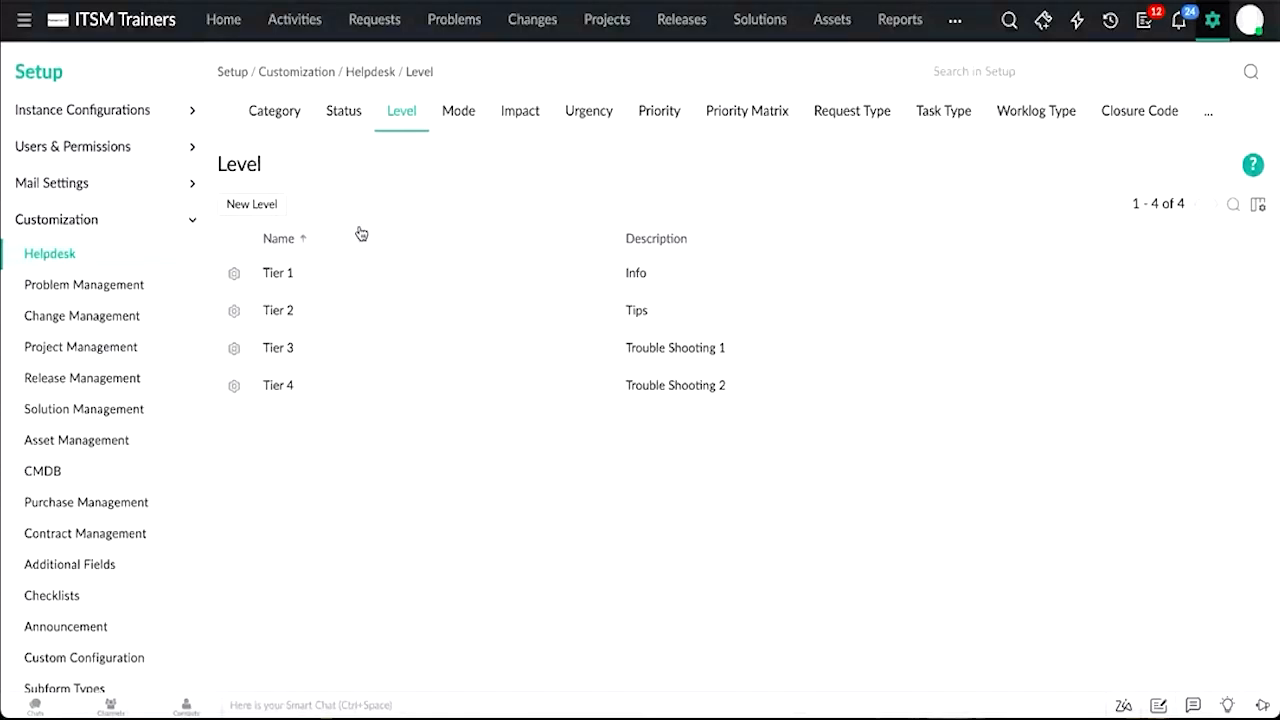
pyautogui.click(277, 206)
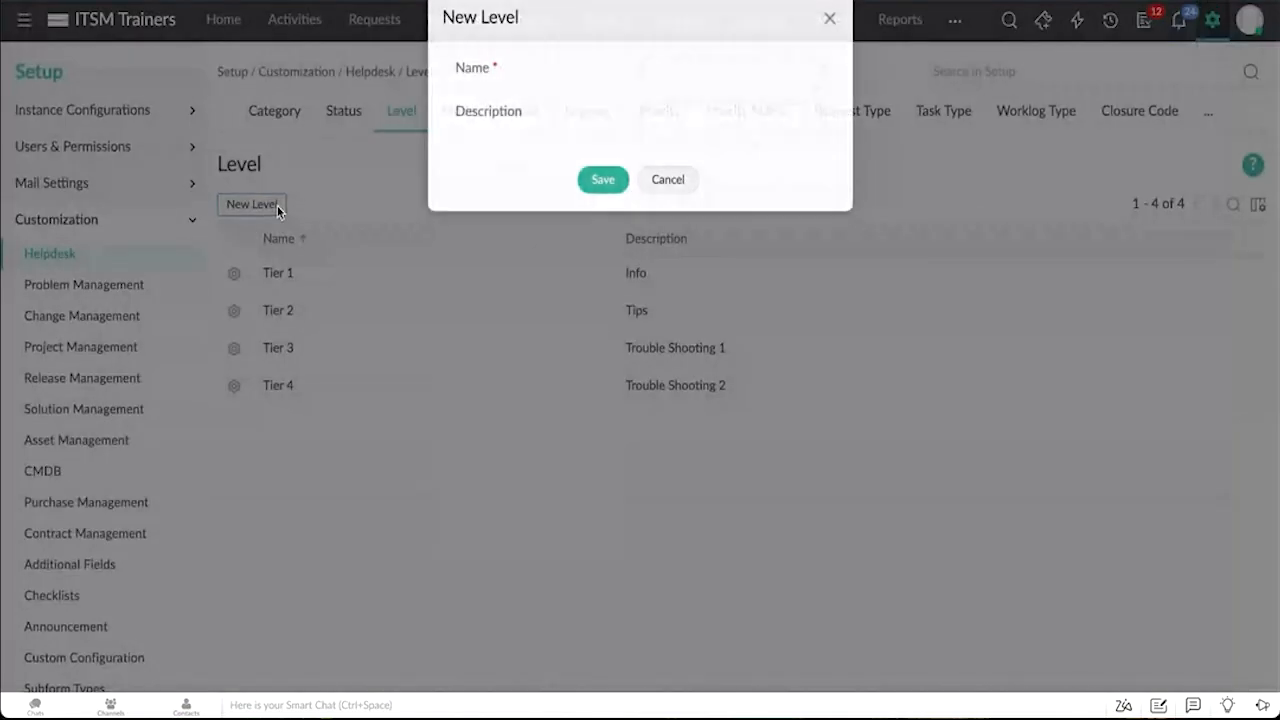
pyautogui.click(829, 18)
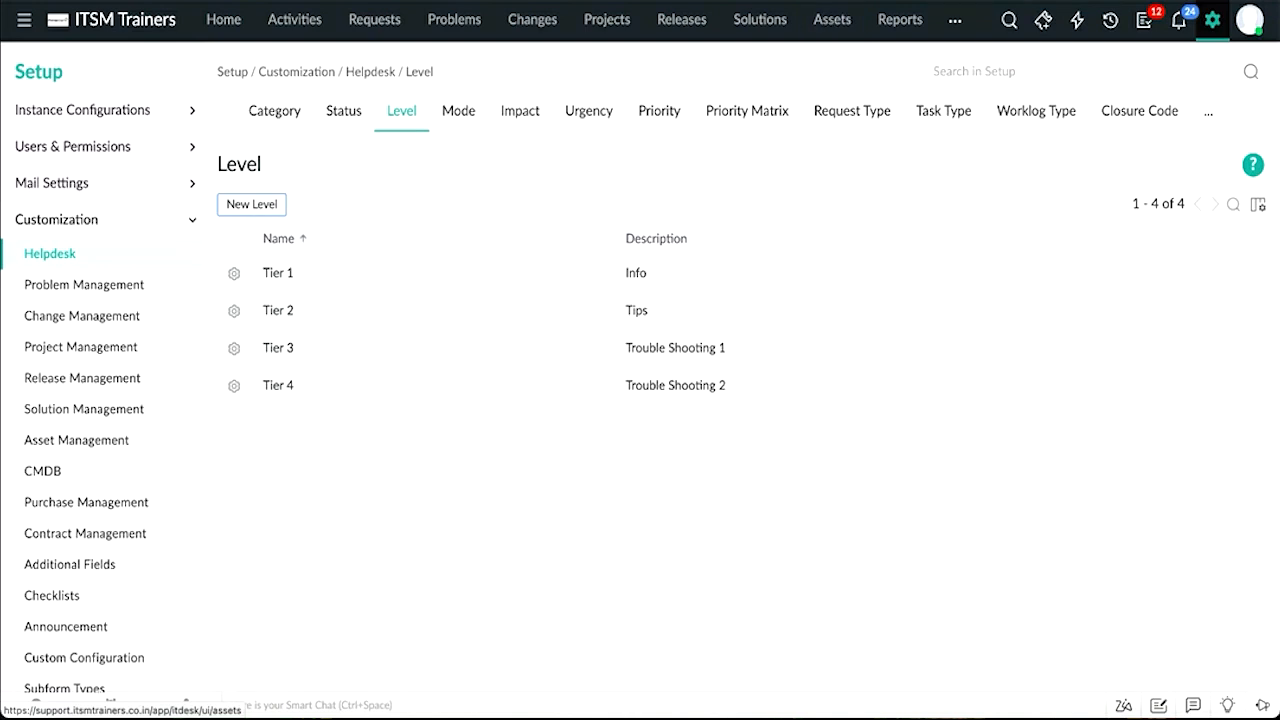
pyautogui.click(468, 112)
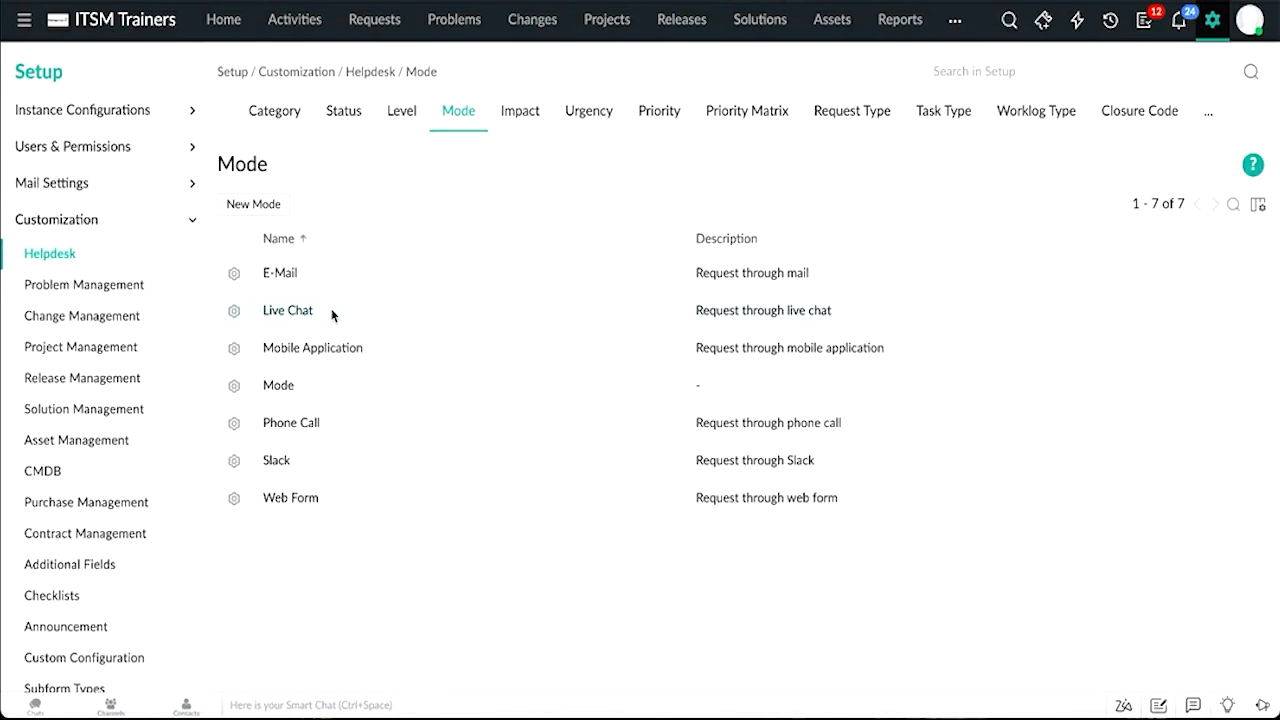
pyautogui.moveTo(330, 313); pyautogui.dragTo(262, 311)
pyautogui.click(245, 210)
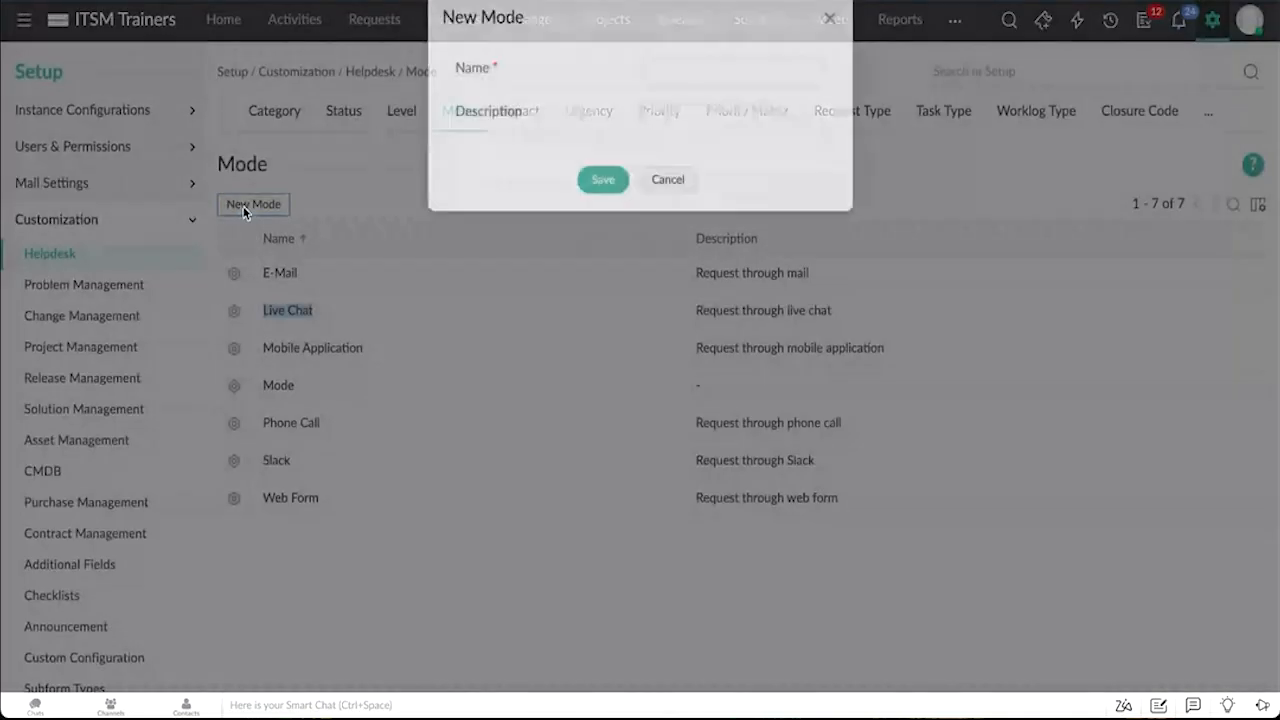
pyautogui.click(831, 19)
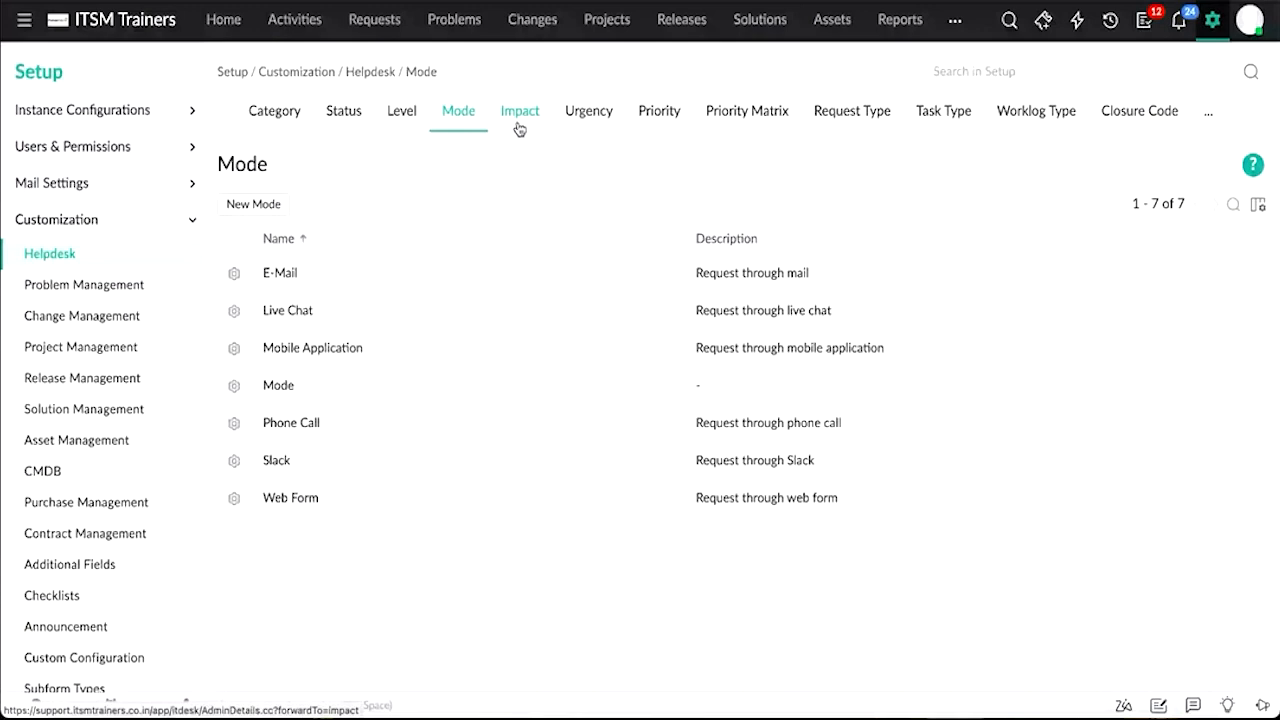
# Step: View the Impact, Urgency, Priority and Priority Matrix settings
pyautogui.click(519, 129)
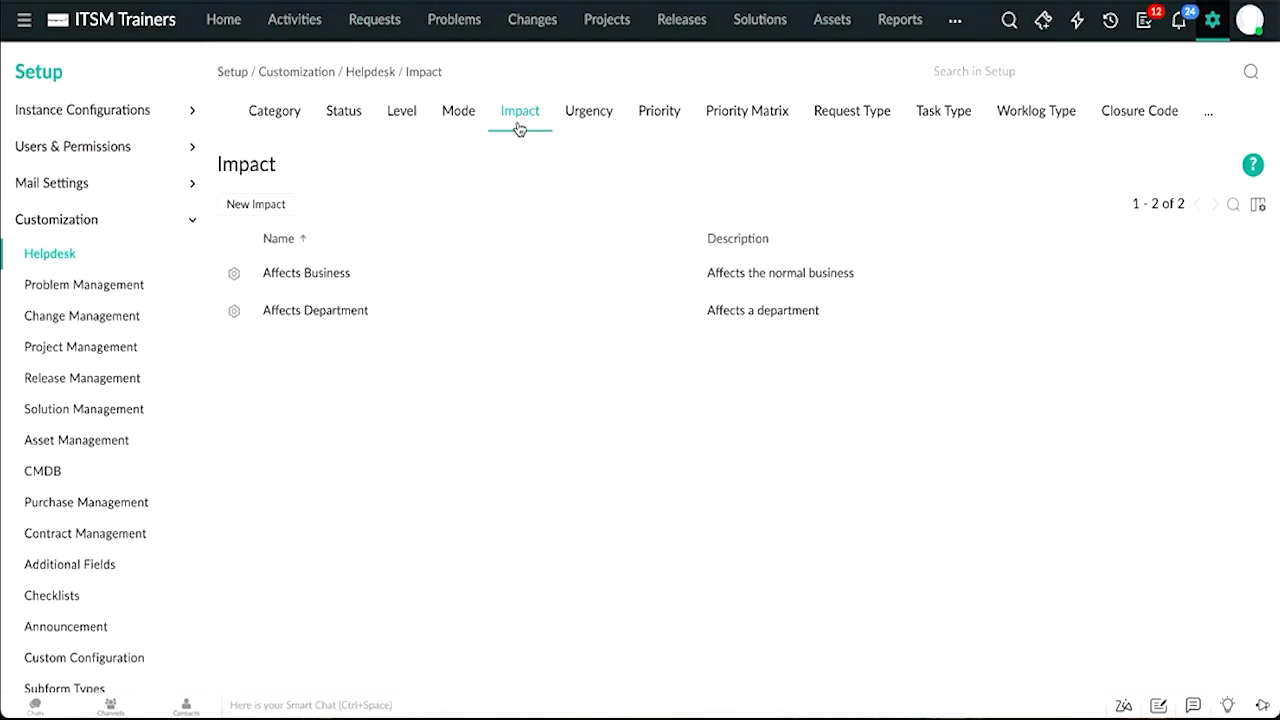
pyautogui.click(587, 119)
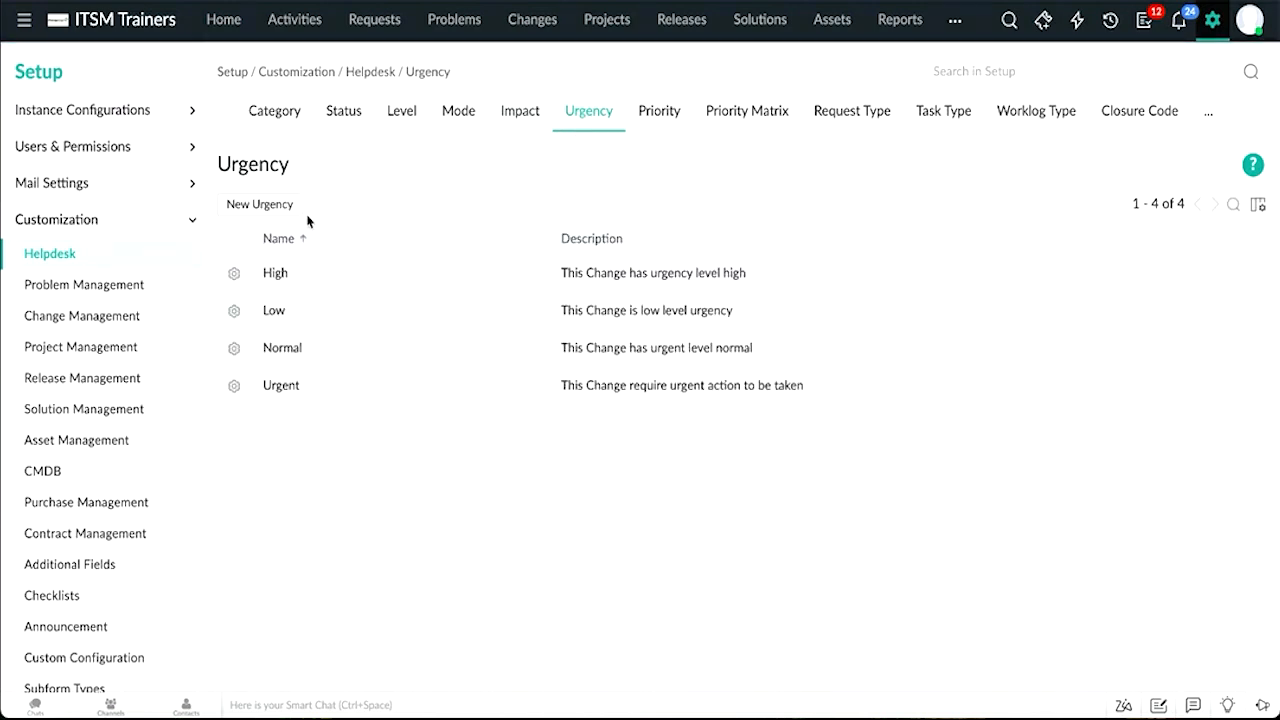
pyautogui.click(645, 120)
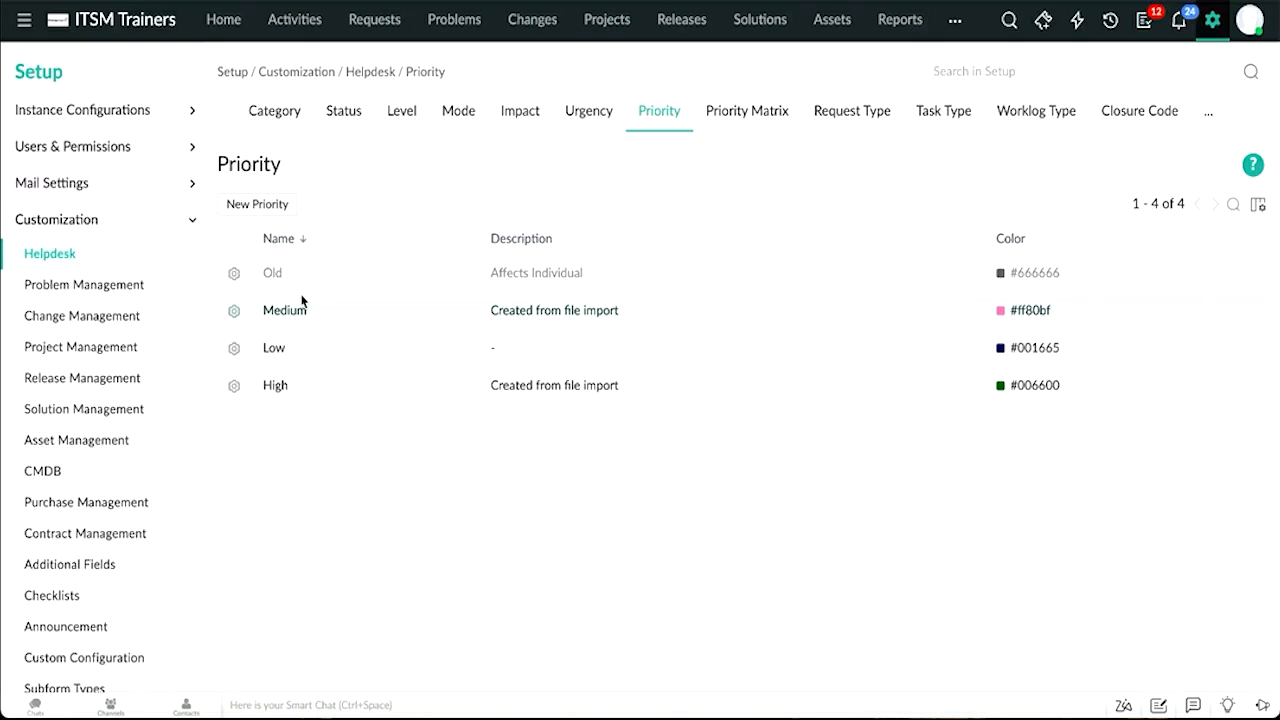
pyautogui.click(717, 118)
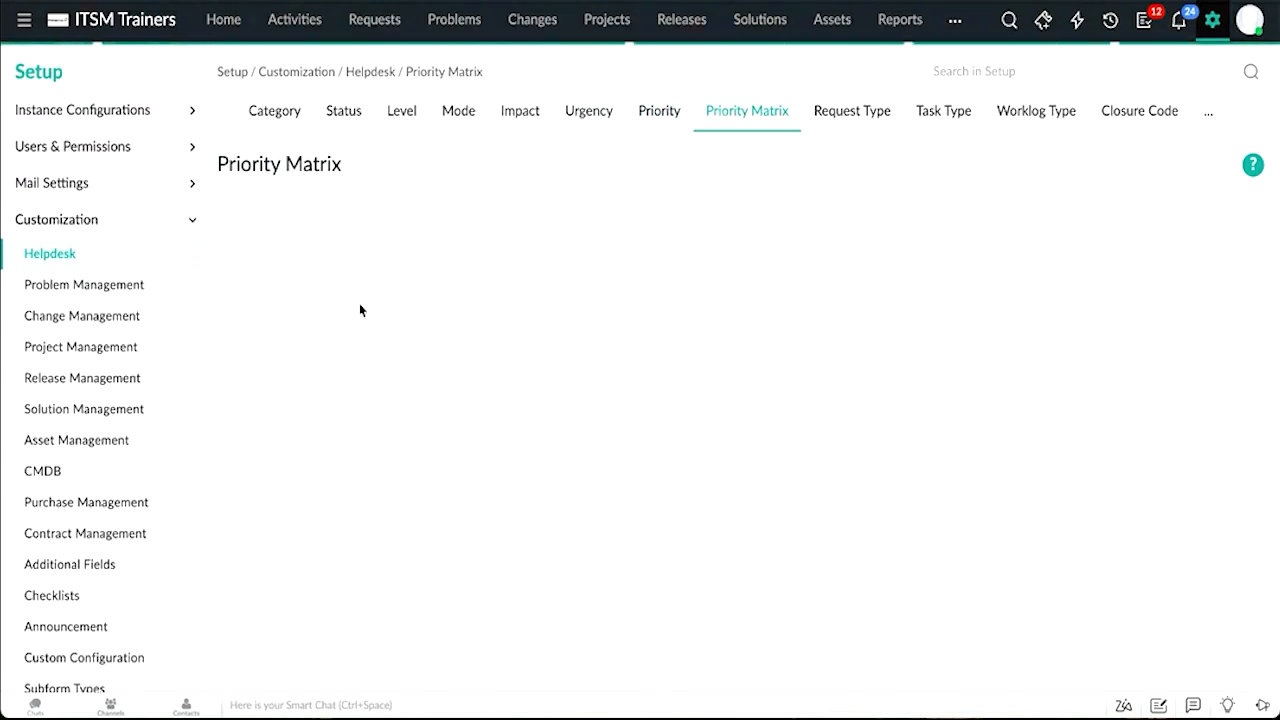
pyautogui.click(667, 122)
pyautogui.click(723, 120)
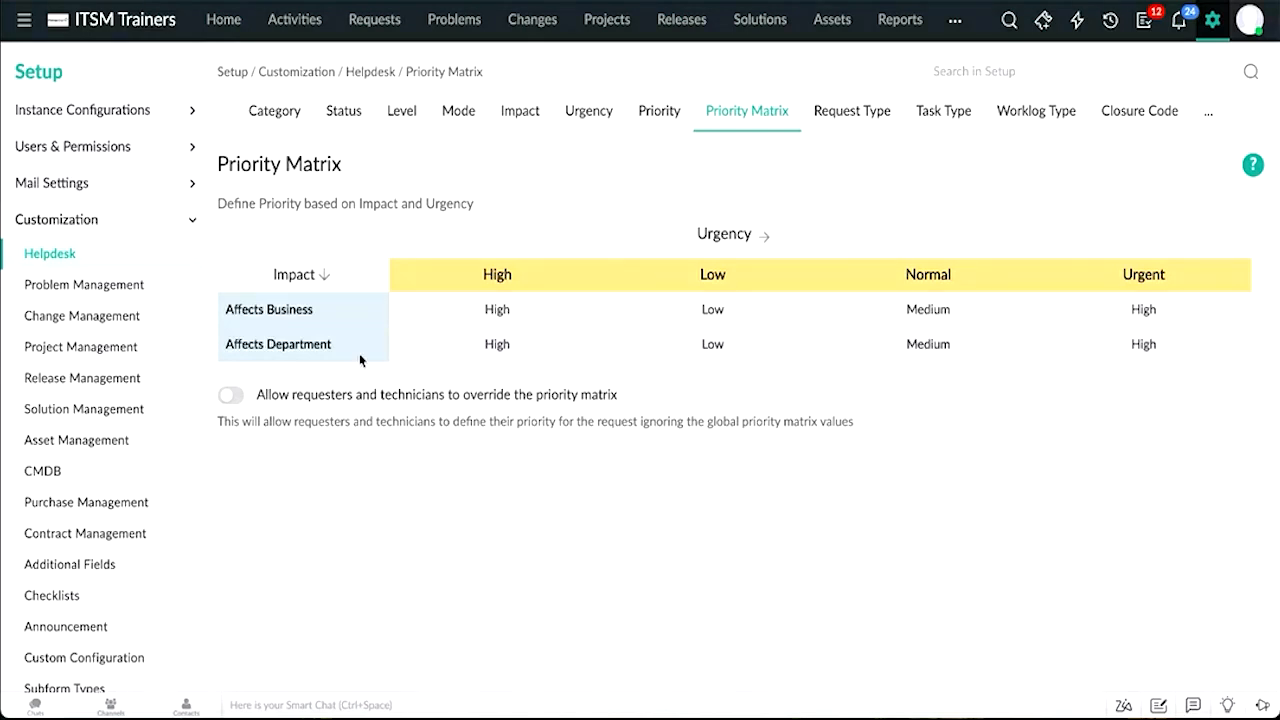
# Step: Open a new Default Request incident and set Impact to Affects Business and Urgency to Low, leaving without saving
pyautogui.click(1043, 22)
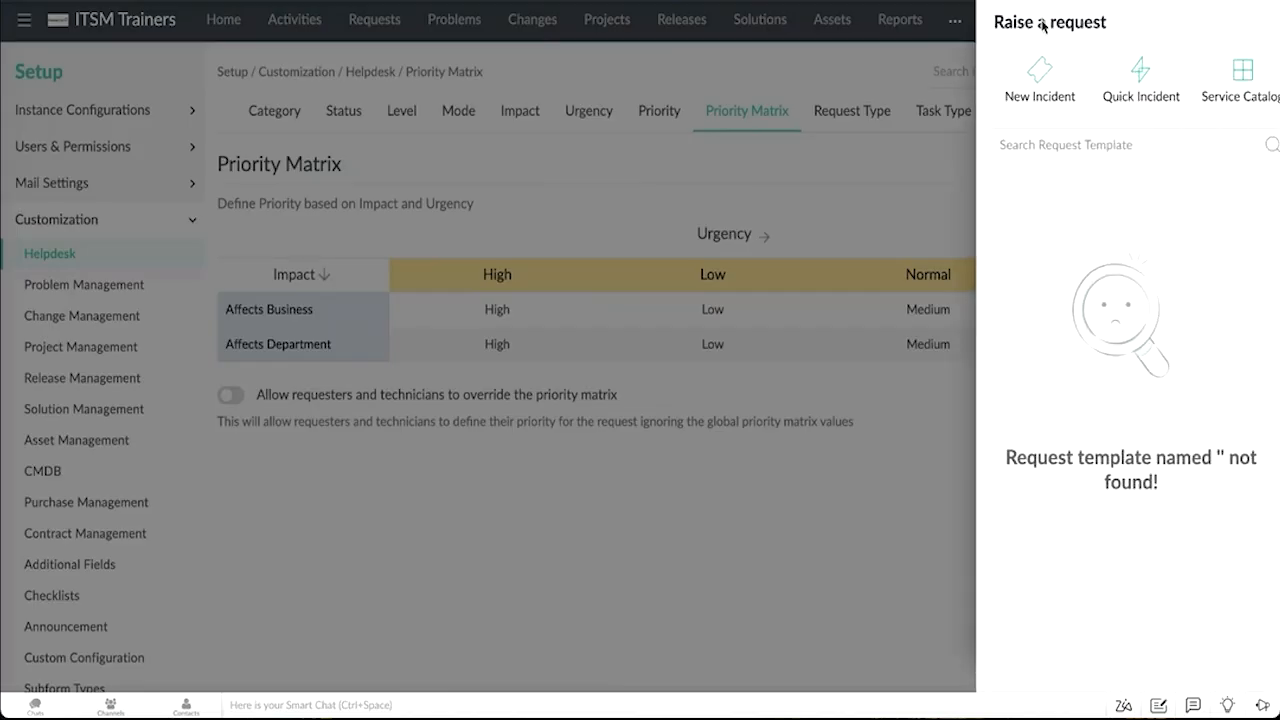
pyautogui.click(1048, 421)
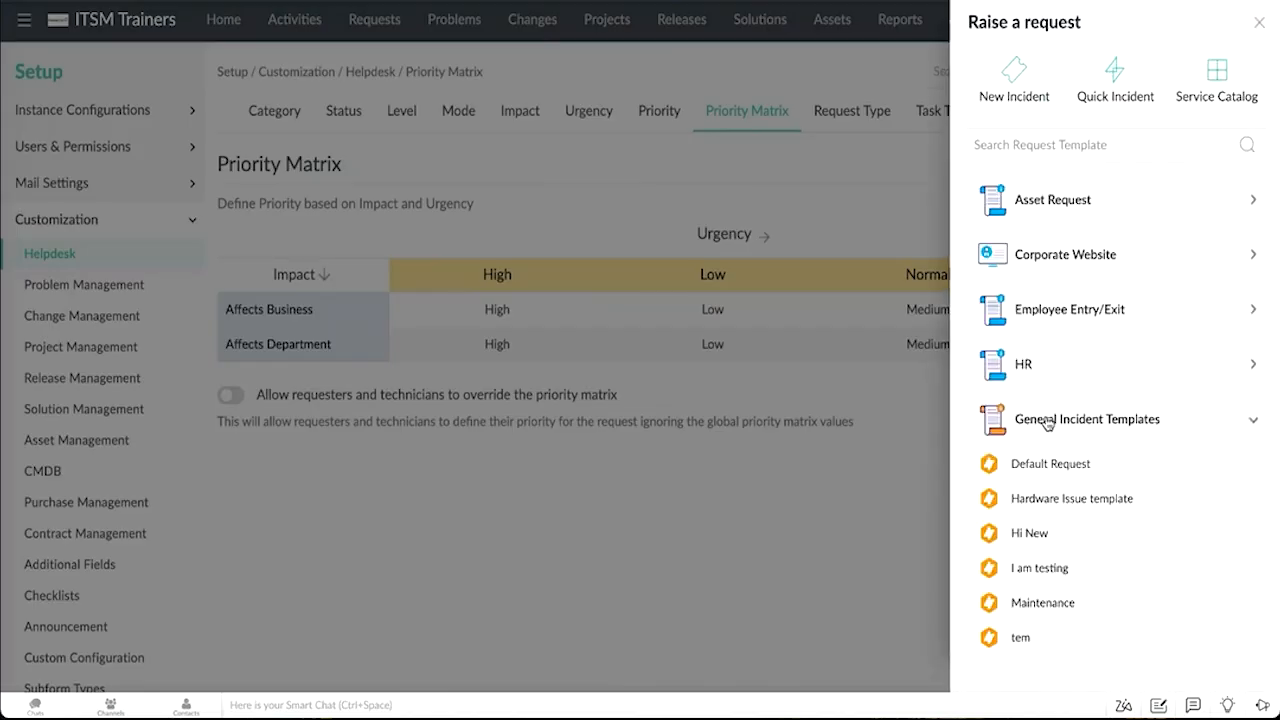
pyautogui.click(1037, 475)
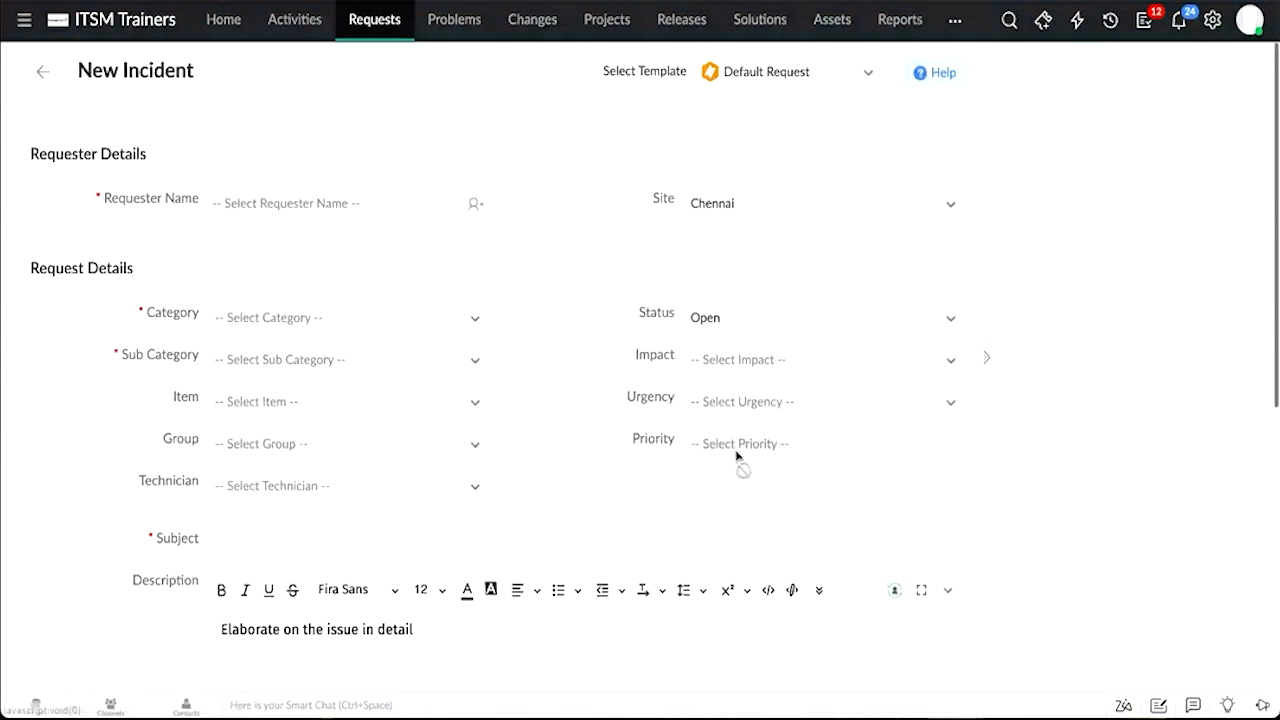
pyautogui.click(743, 361)
pyautogui.click(723, 458)
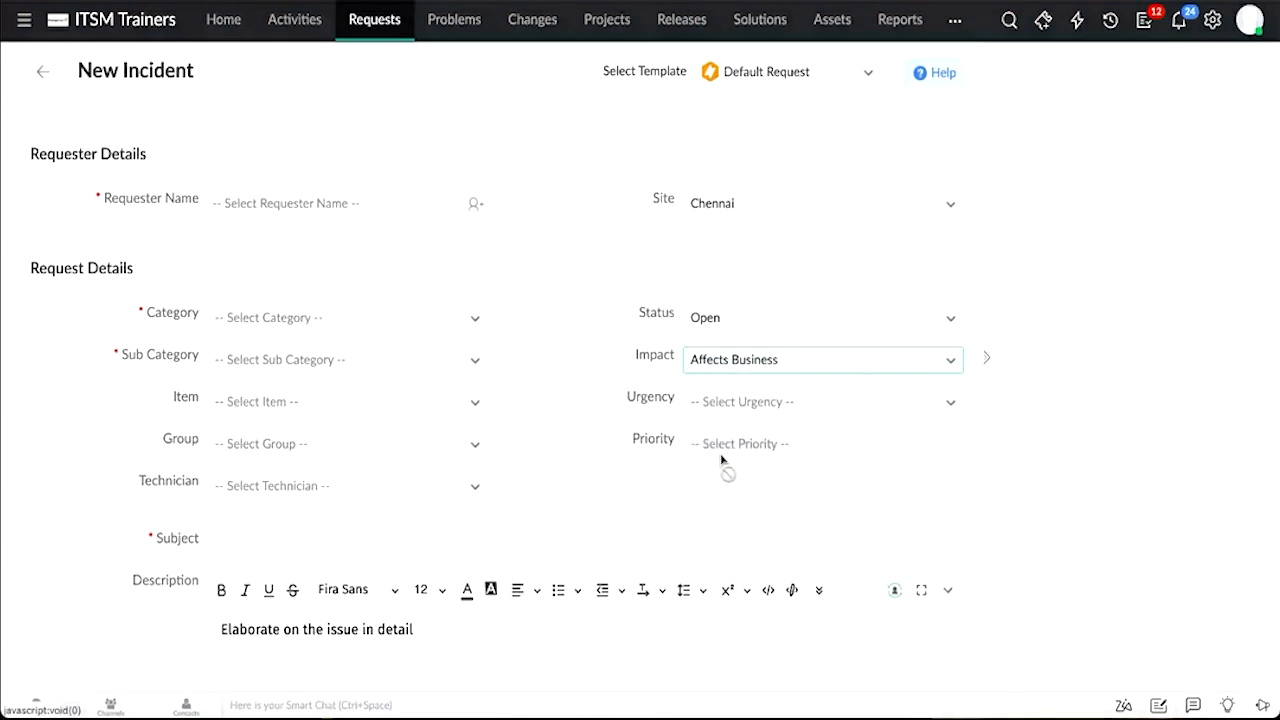
pyautogui.click(740, 401)
pyautogui.click(703, 528)
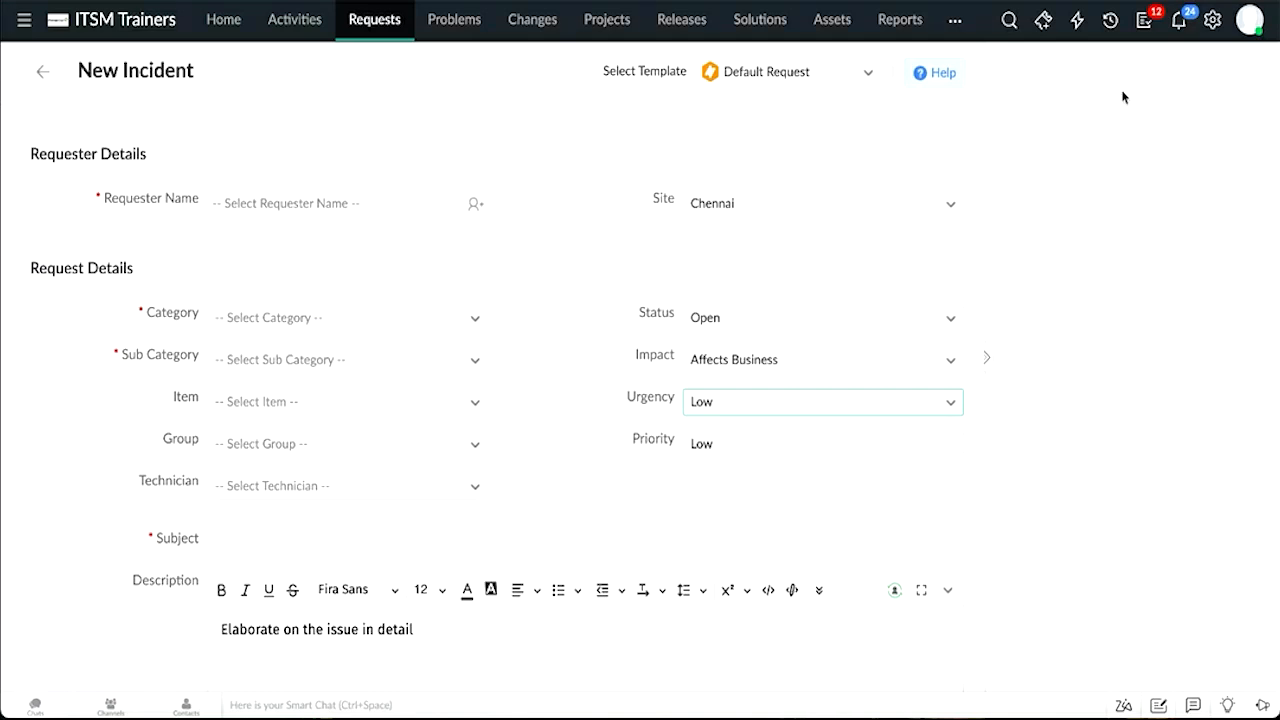
pyautogui.click(1220, 28)
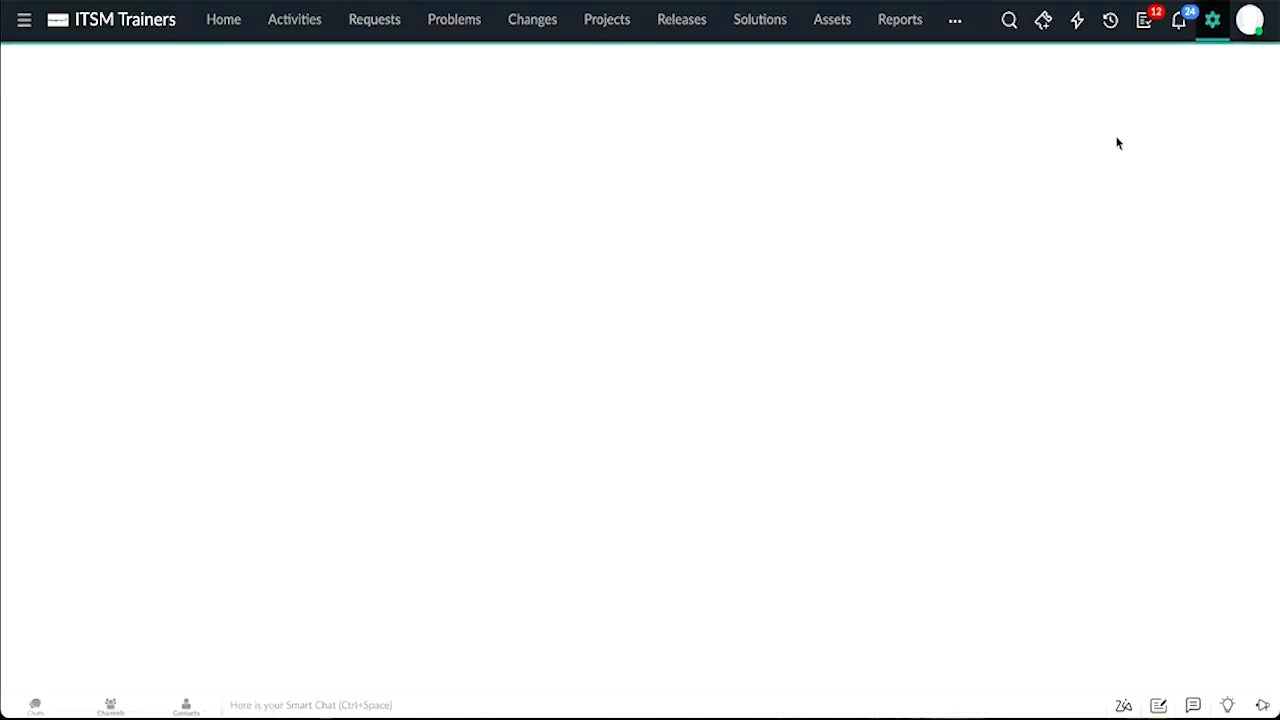
# Step: Return to Helpdesk customization and view the Task Type, Request Type, Worklog Type and Closure Code lists
pyautogui.click(966, 233)
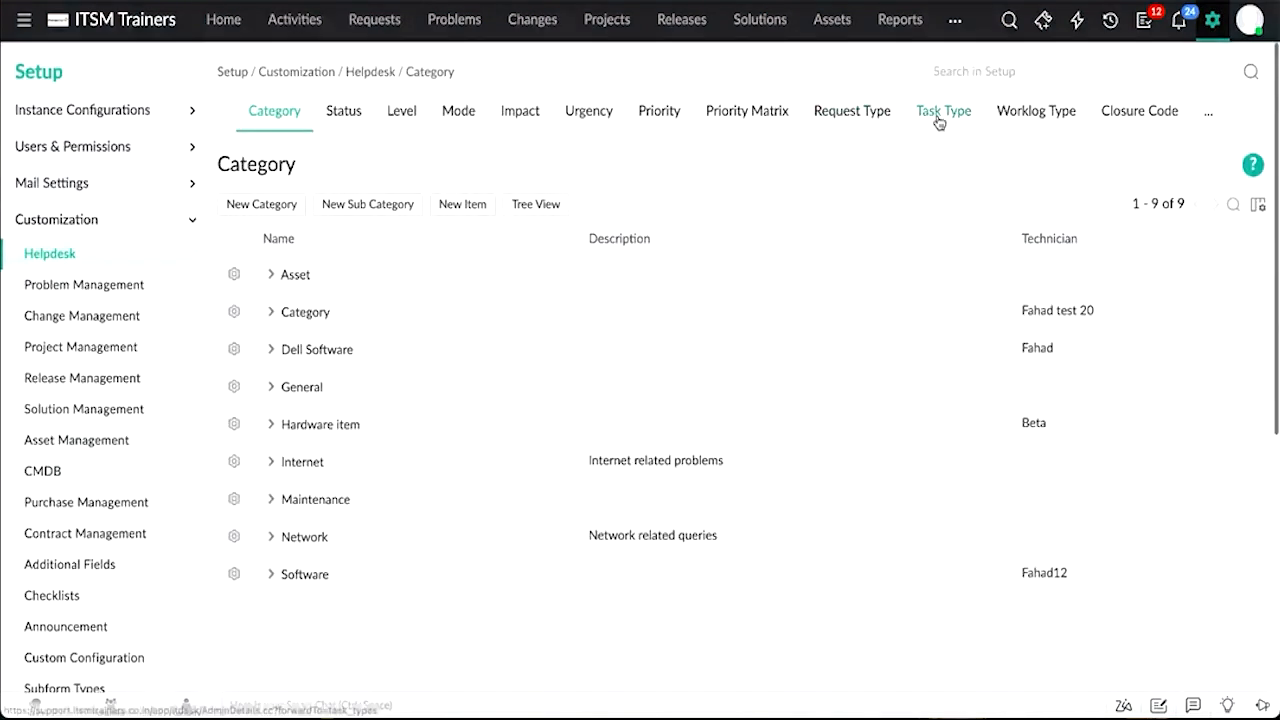
pyautogui.click(940, 120)
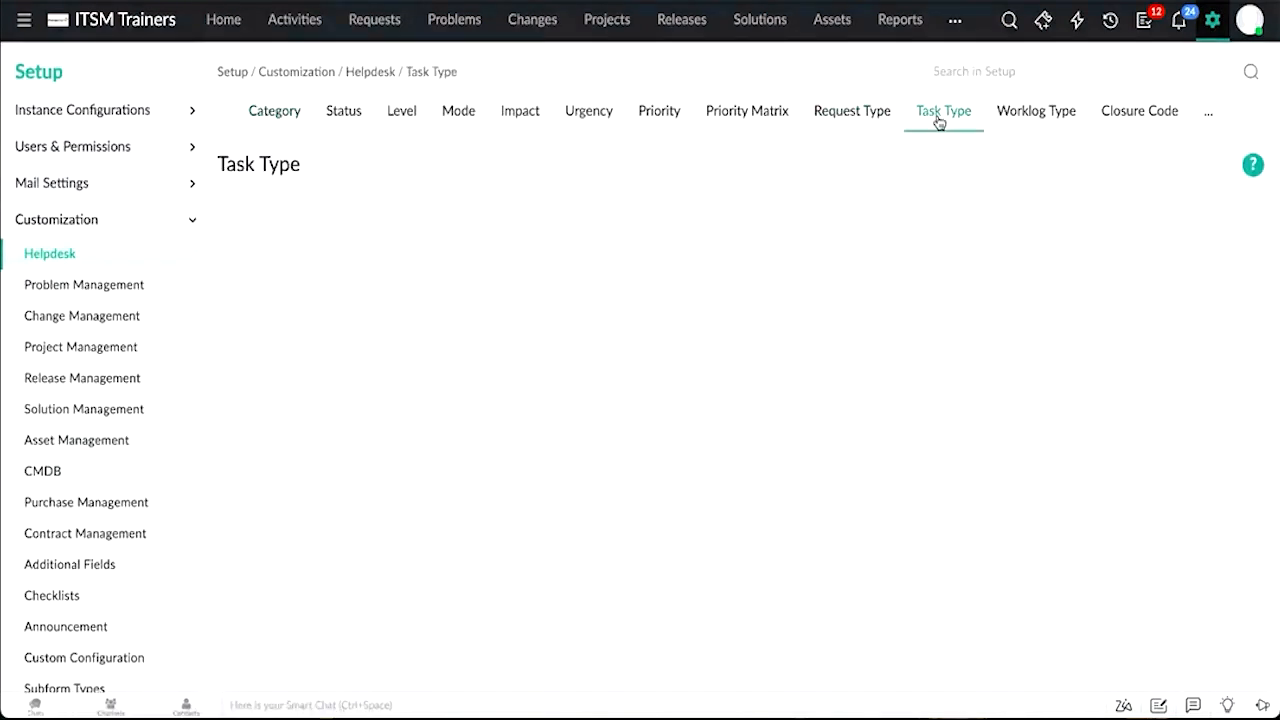
pyautogui.click(862, 120)
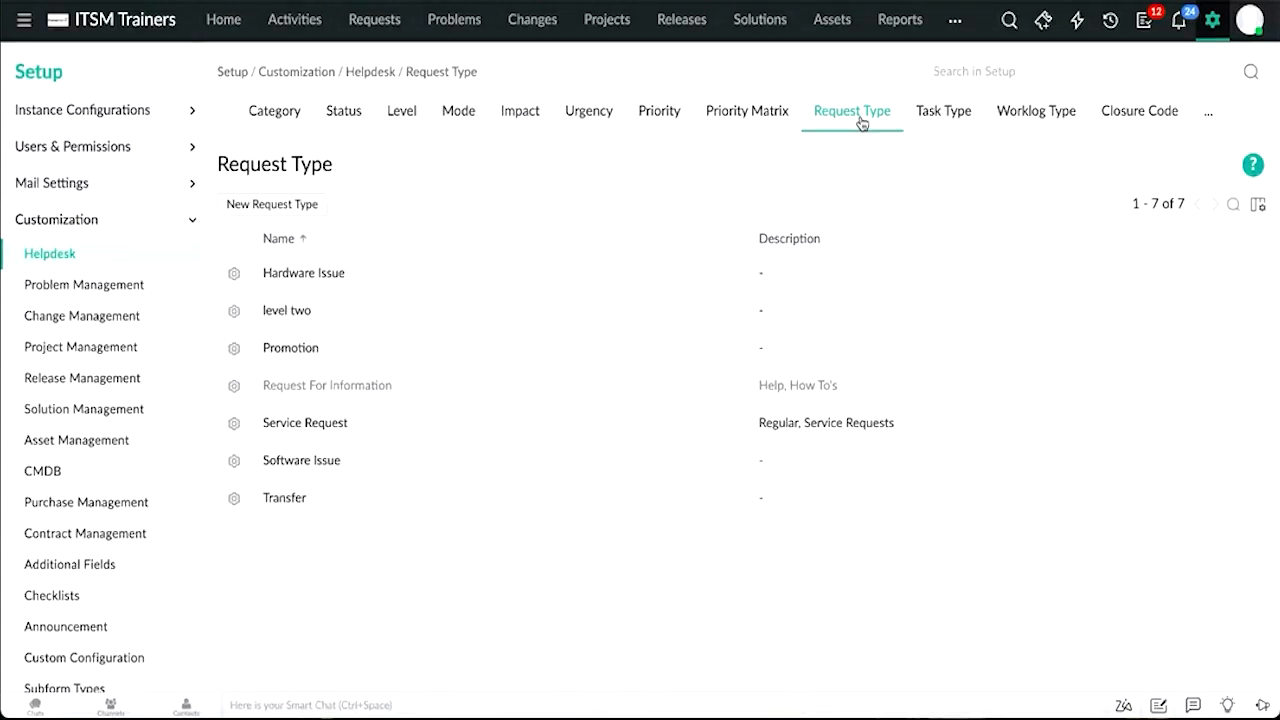
pyautogui.click(958, 120)
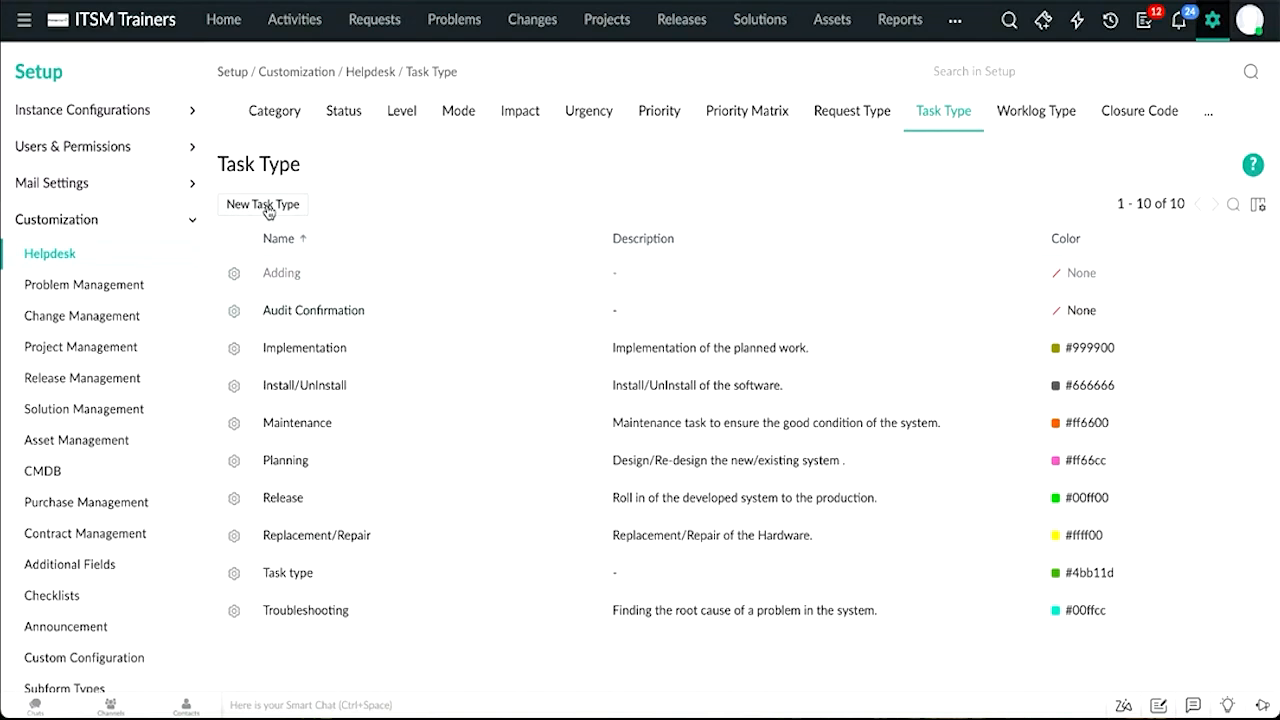
pyautogui.click(1038, 116)
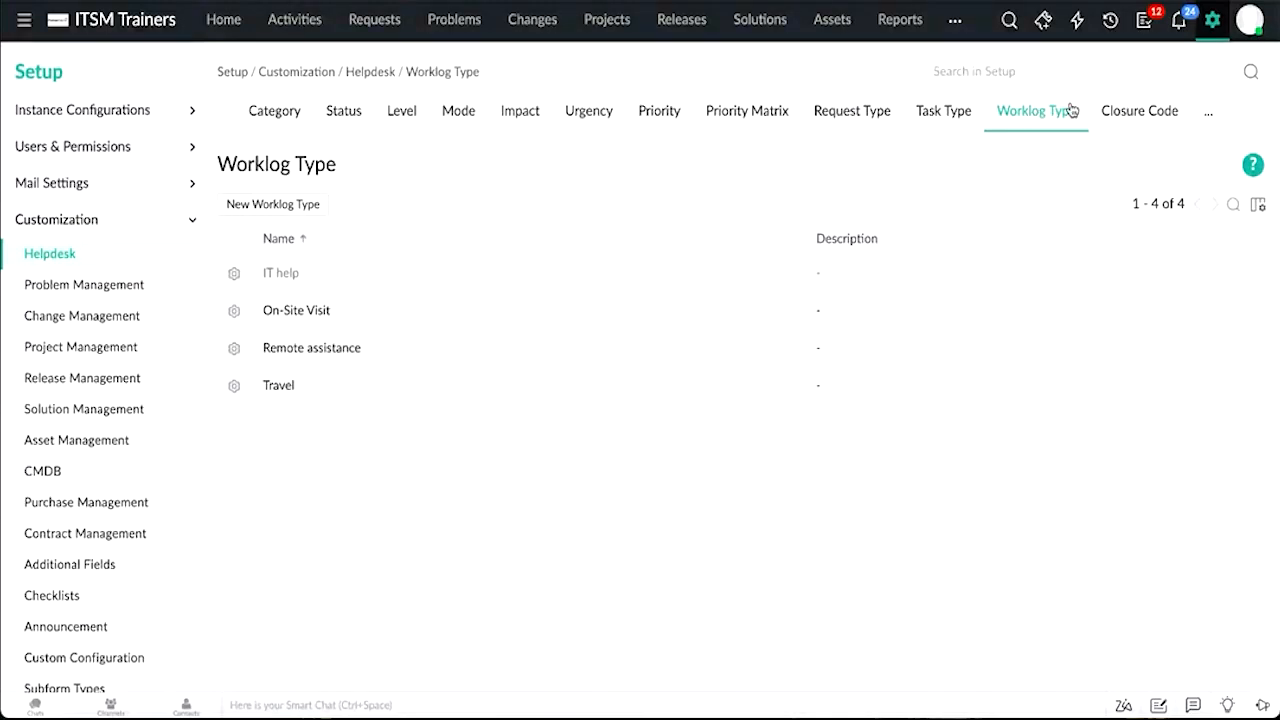
pyautogui.click(1145, 120)
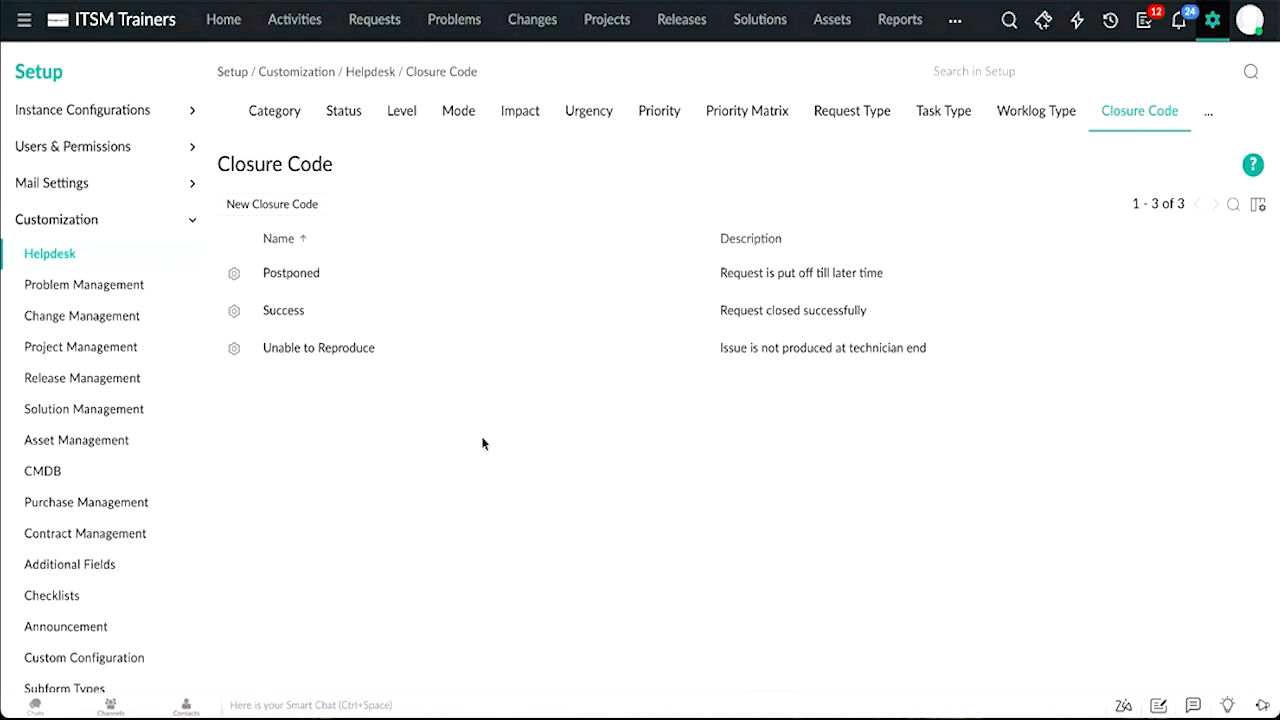
pyautogui.click(287, 206)
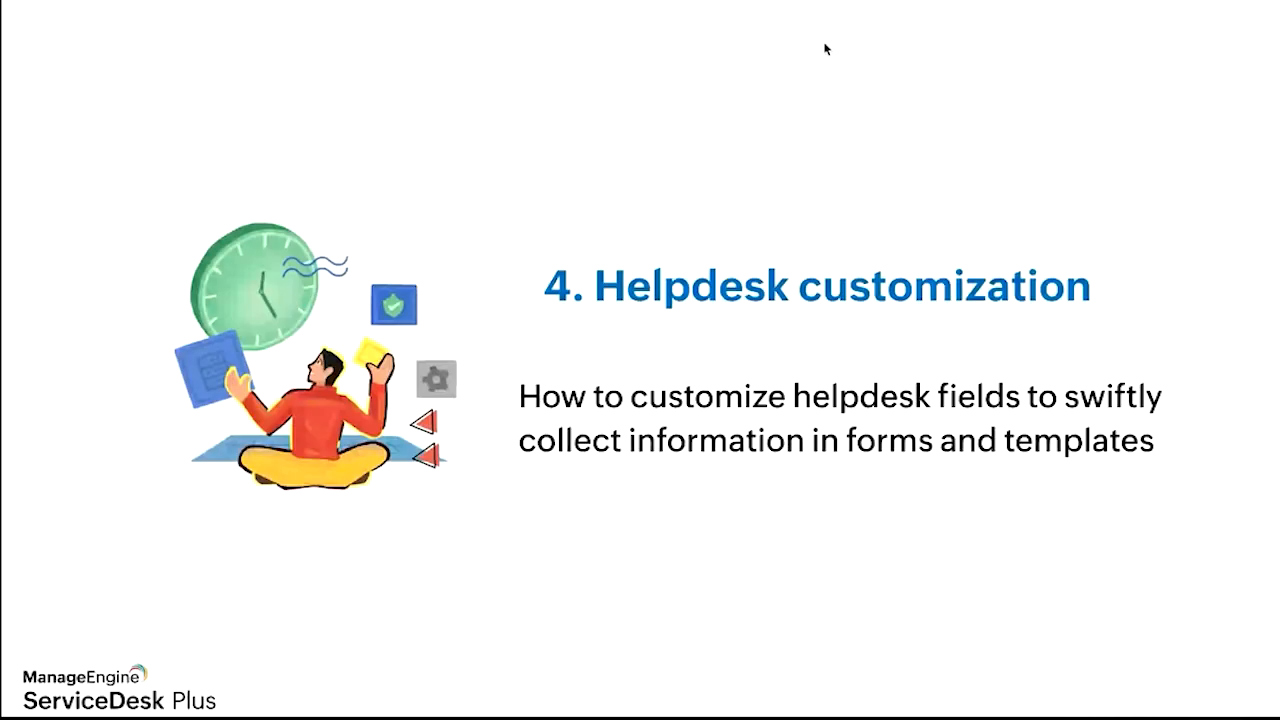
pyautogui.press('Right')
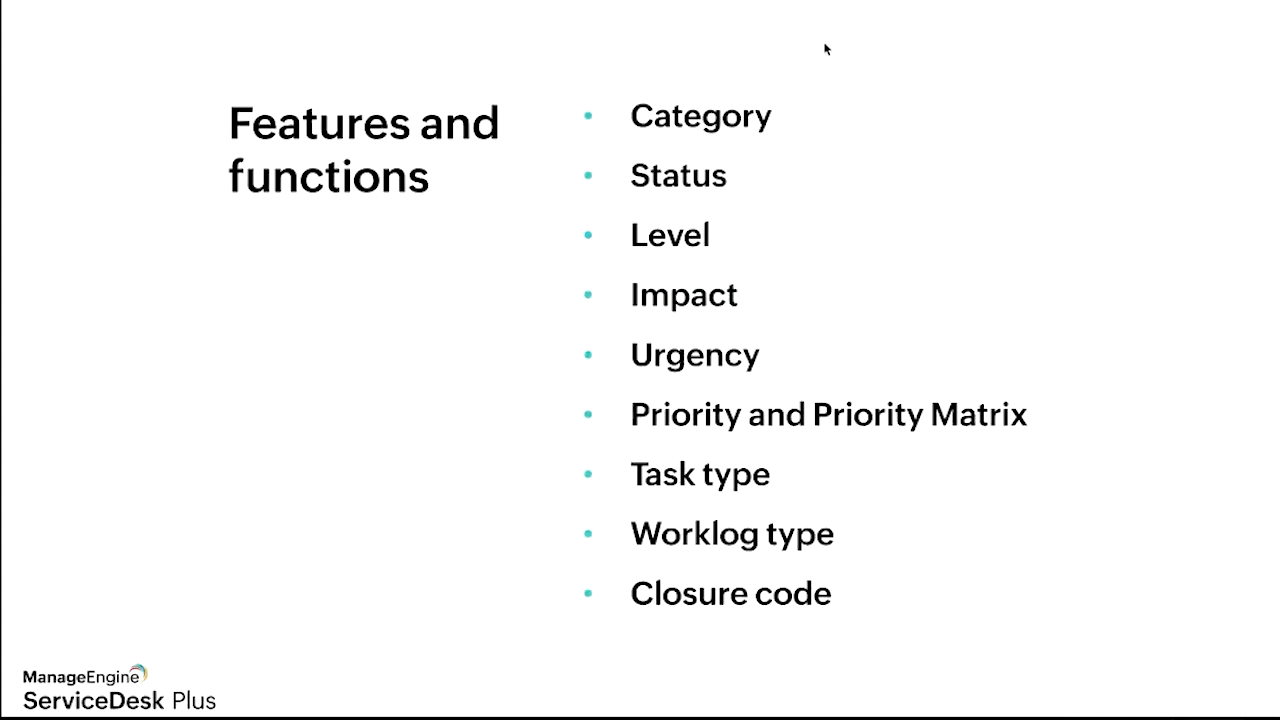
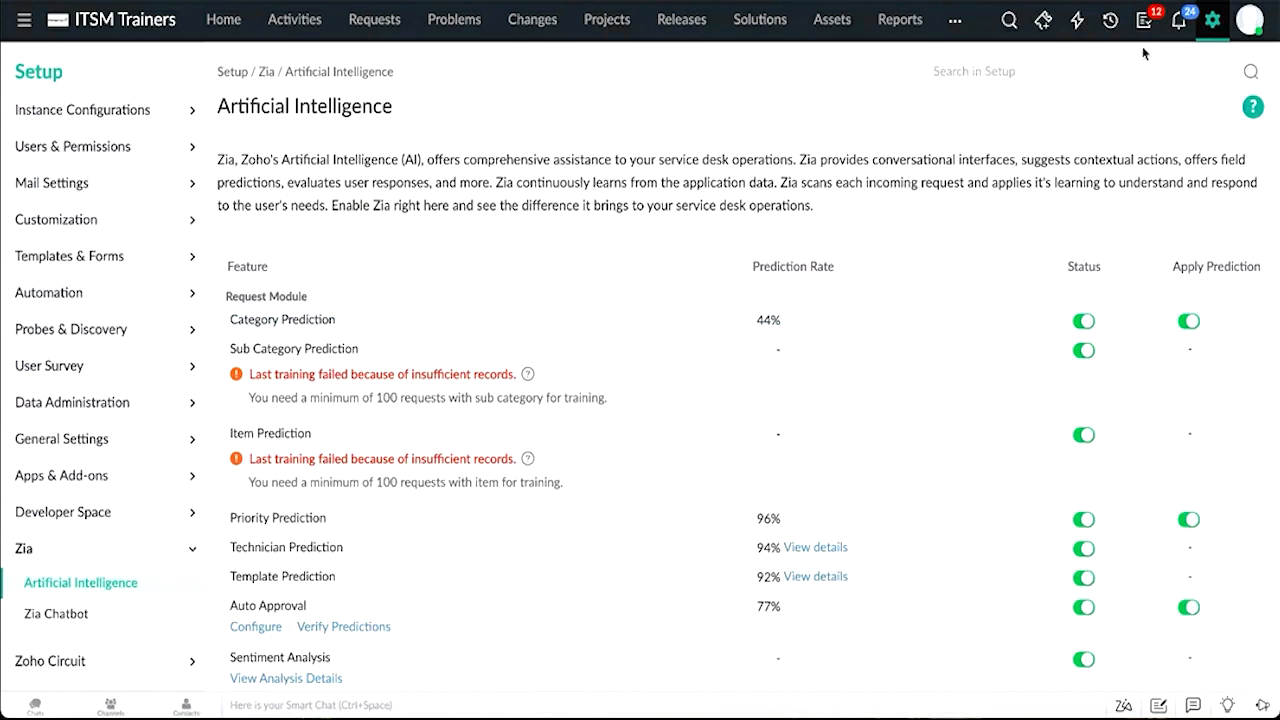
# Step: Open a new Default Request incident from the General Incident Templates and view the Zia category suggestions without saving
pyautogui.click(1043, 20)
pyautogui.click(1046, 421)
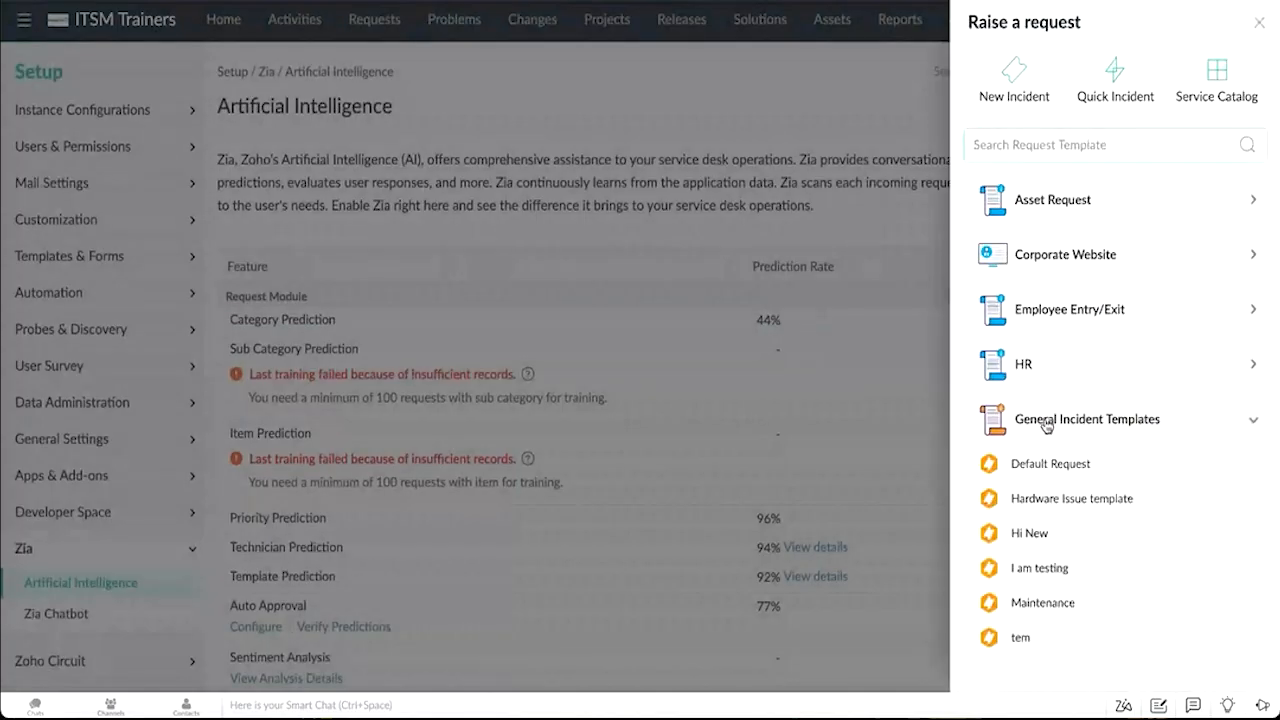
pyautogui.click(1022, 470)
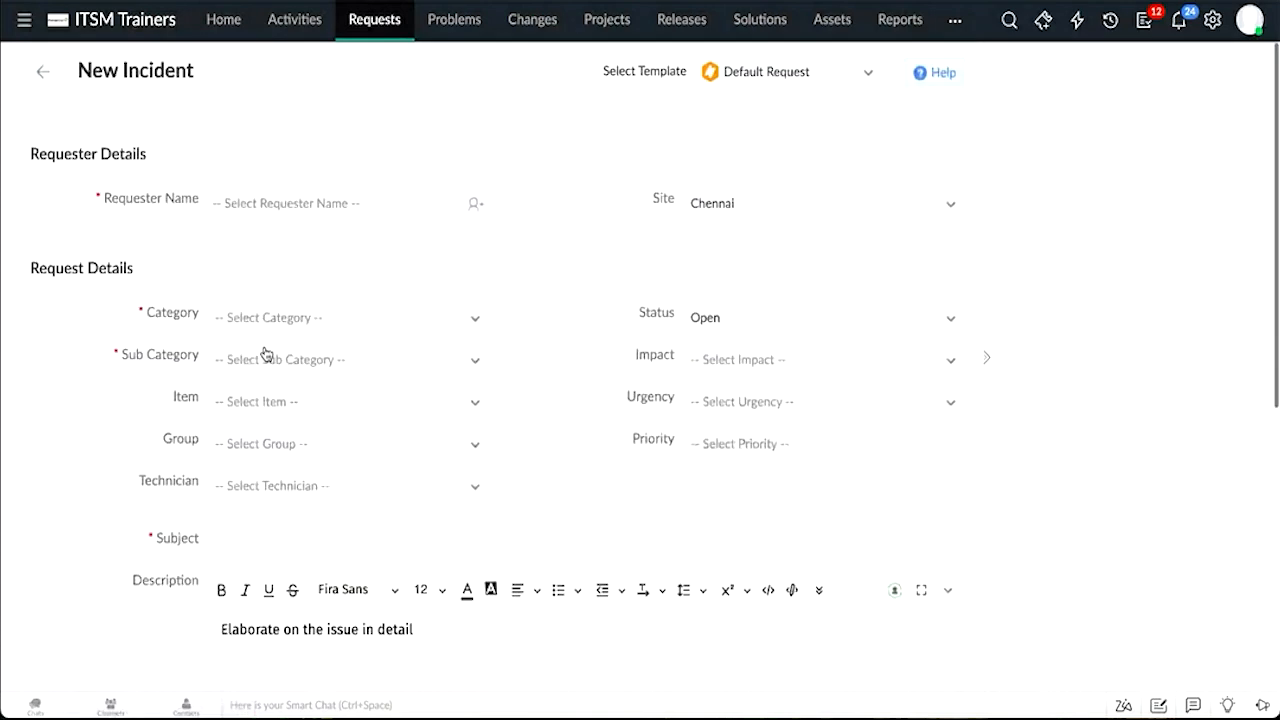
pyautogui.click(272, 320)
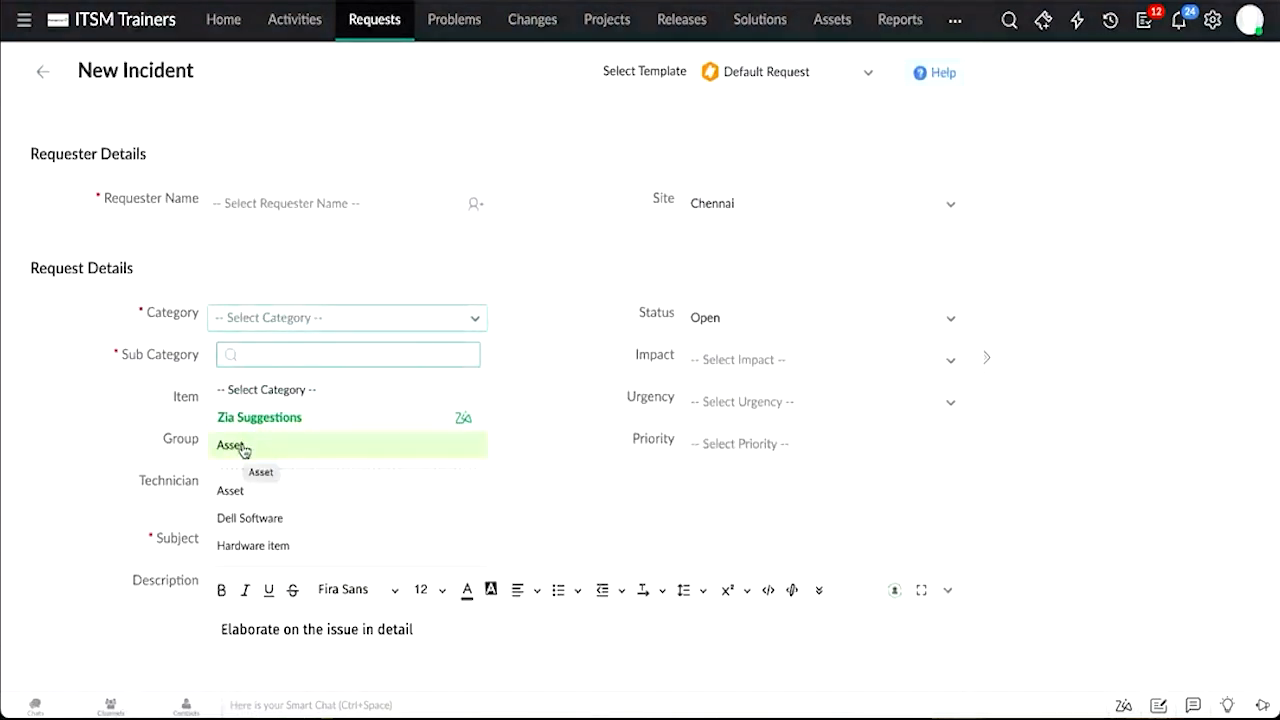
pyautogui.click(201, 377)
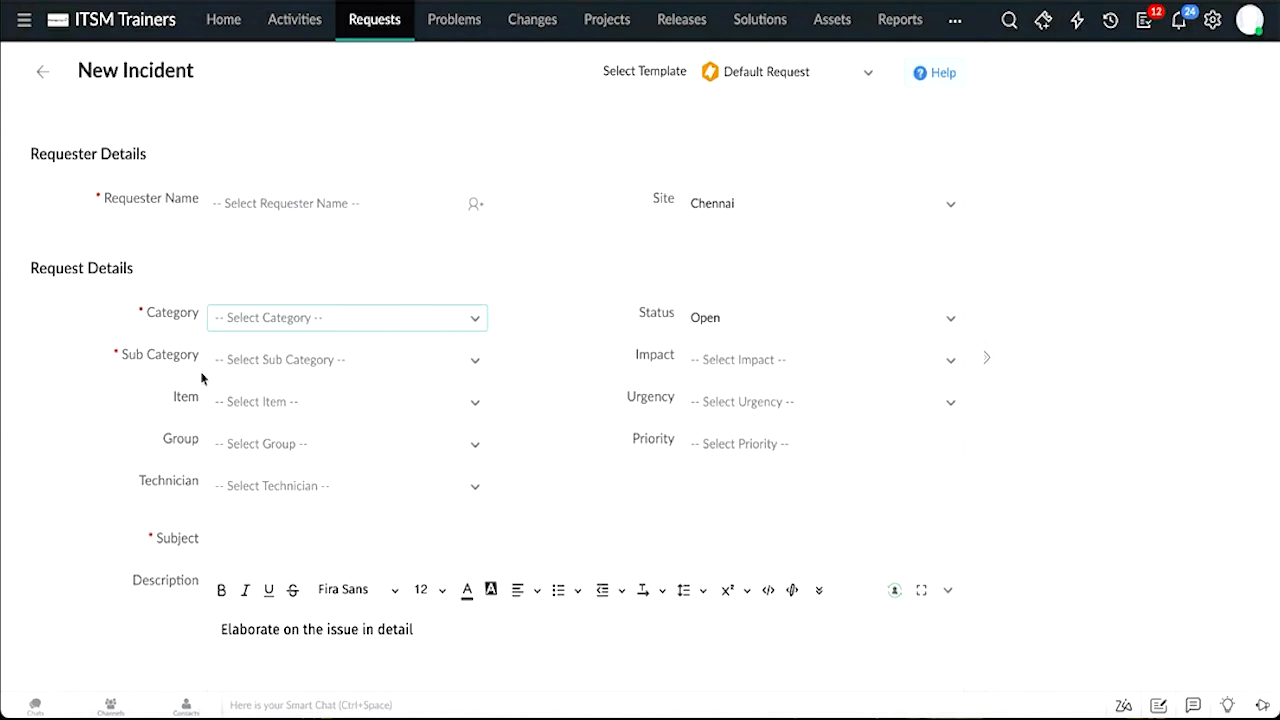
# Step: Open the Zia Chatbot setup and browse the Zia Actions, Blended Conversations and the Answer FAQs conversation flow
pyautogui.click(1215, 28)
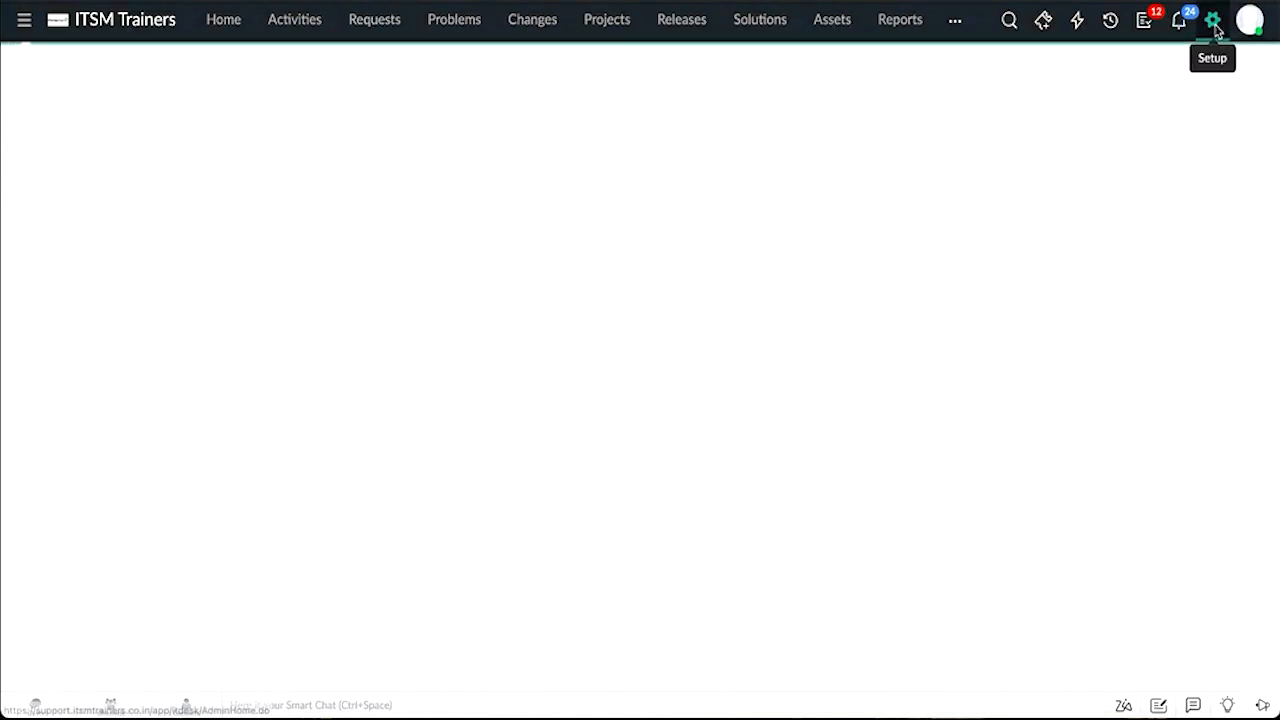
pyautogui.scroll(-5, 789, 337)
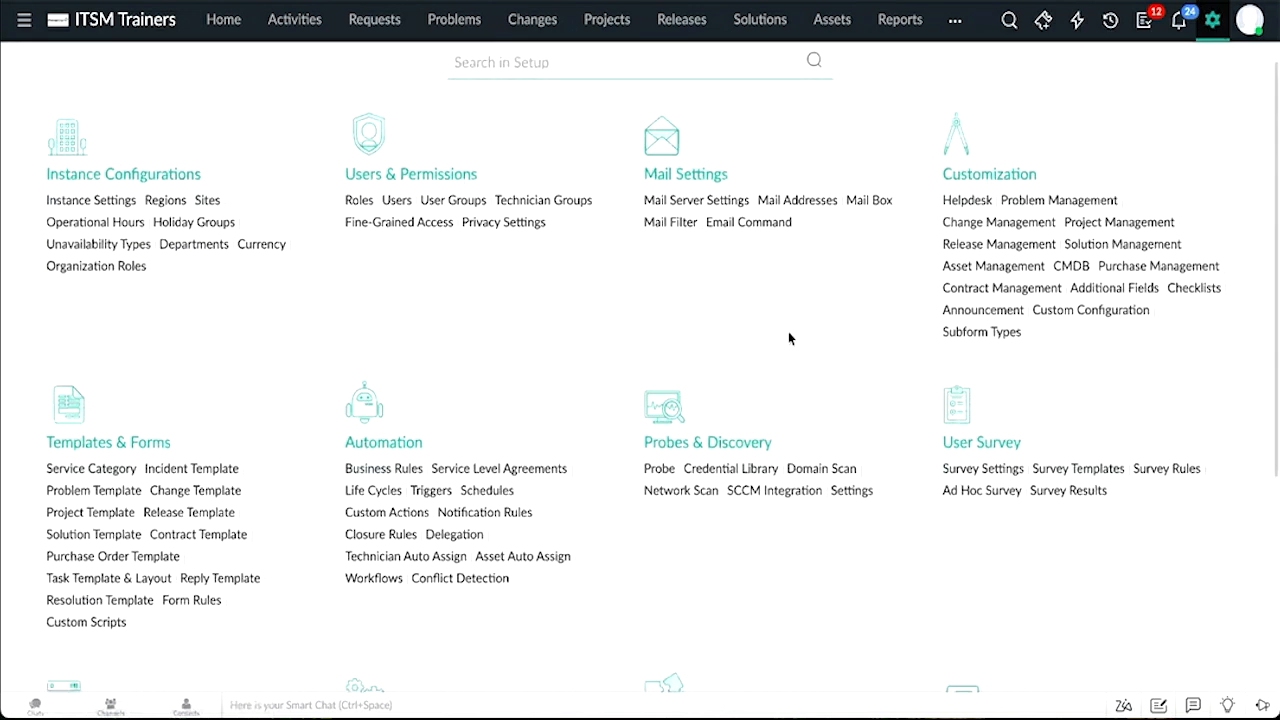
pyautogui.click(183, 634)
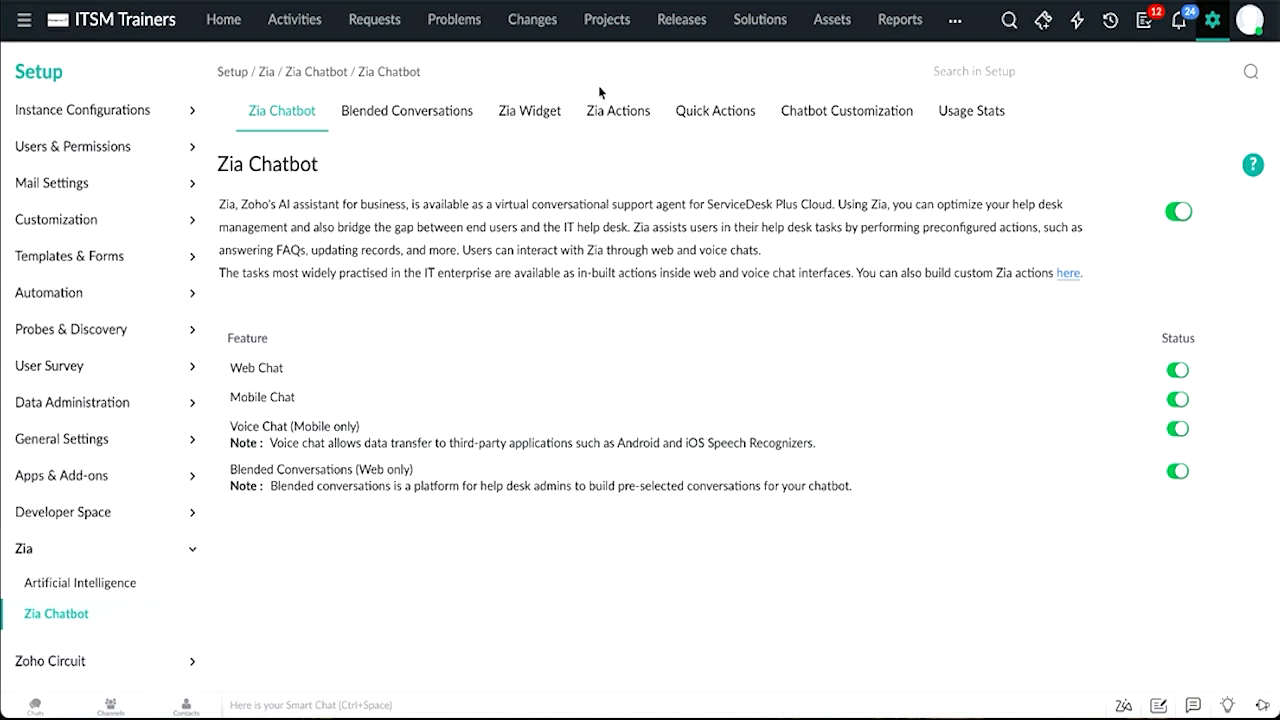
pyautogui.click(613, 124)
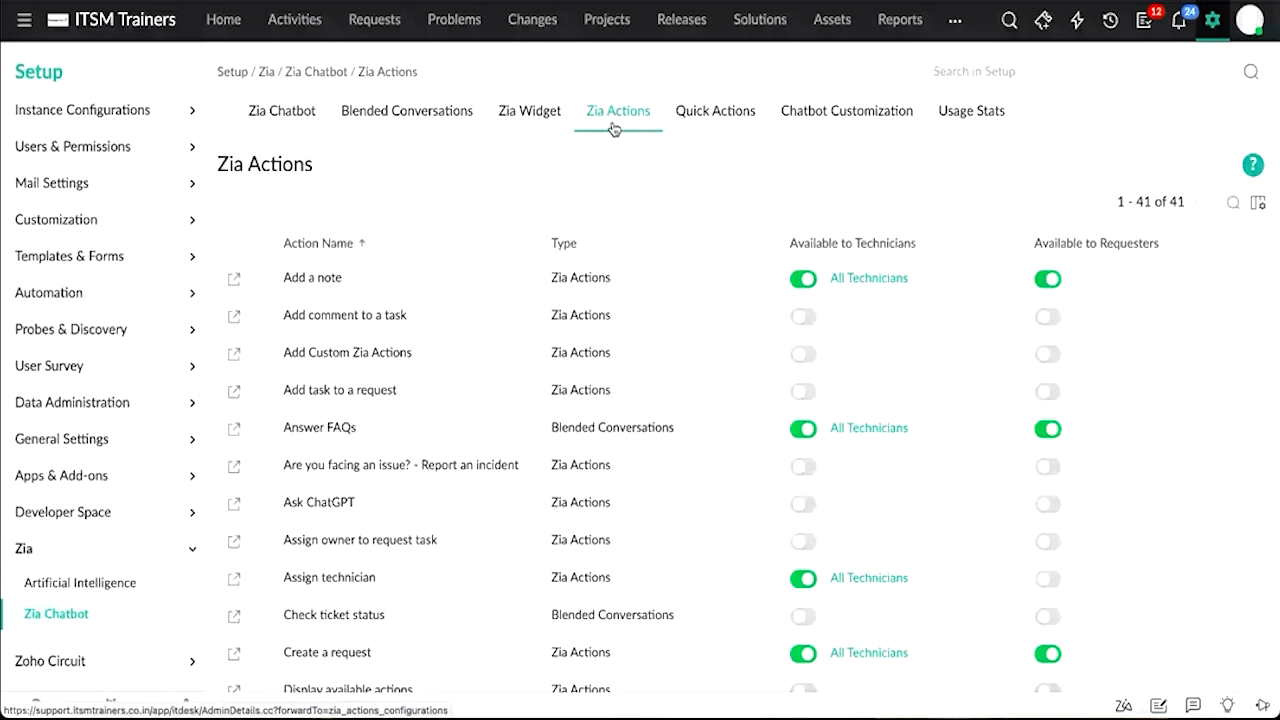
pyautogui.click(397, 112)
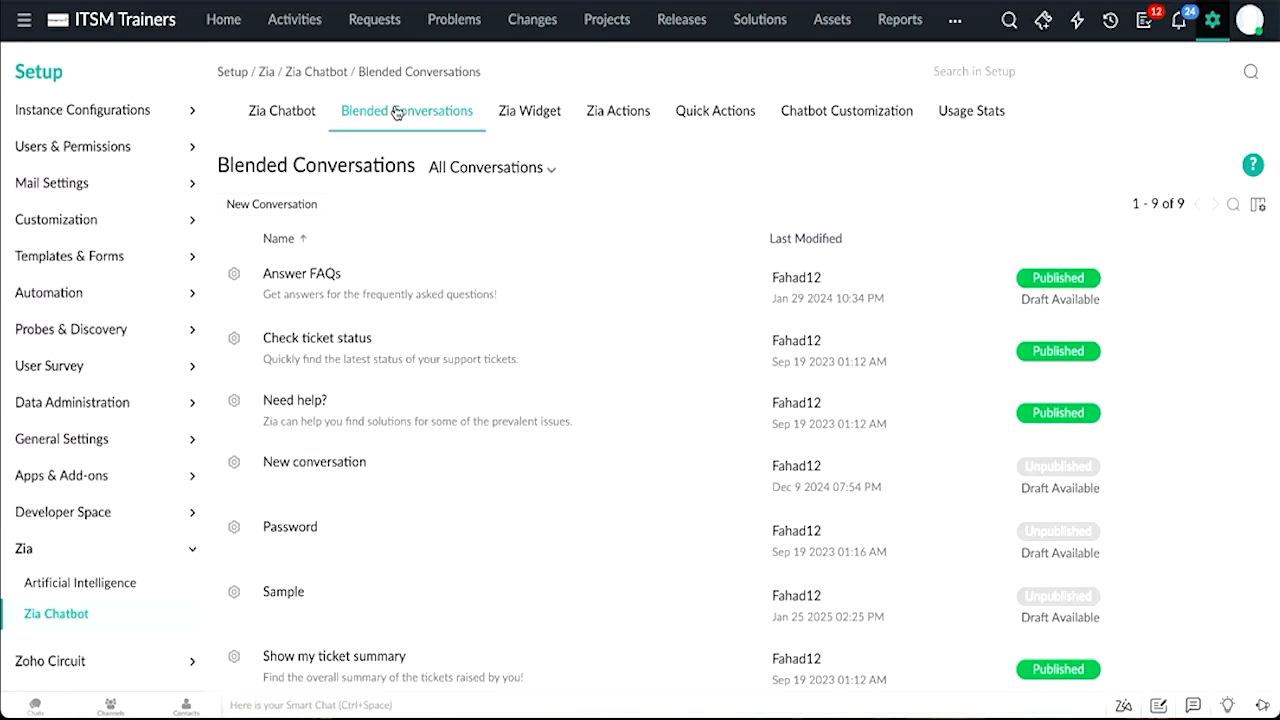
pyautogui.click(303, 277)
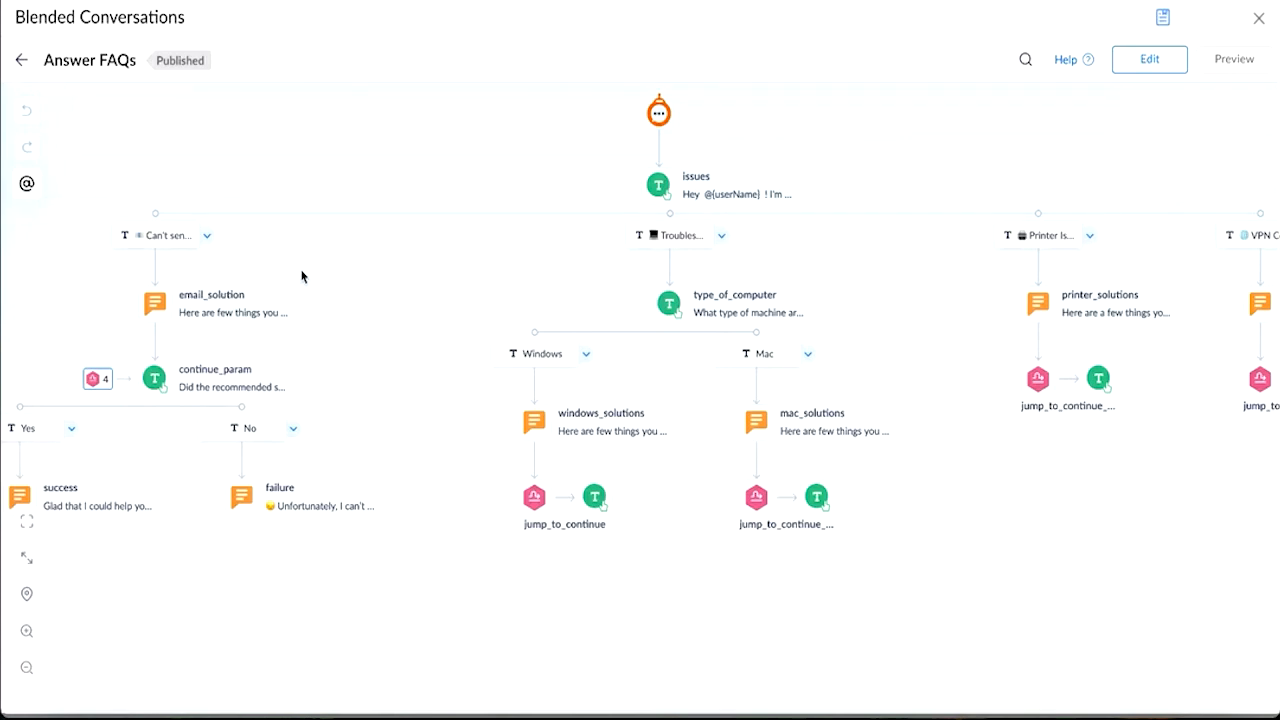
pyautogui.click(1258, 19)
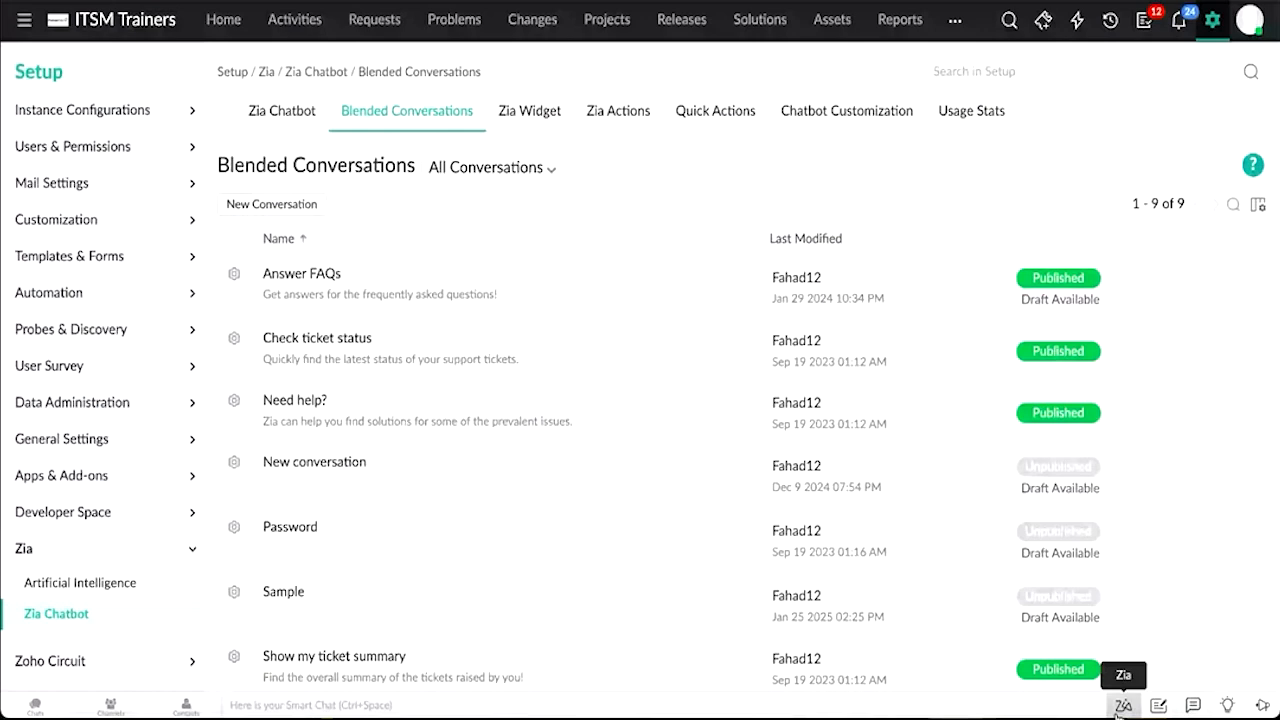
# Step: Test the Zia chat by choosing Printer Issues, answering No to the suggested solutions and choosing to raise a ticket
pyautogui.click(1121, 706)
pyautogui.click(1031, 302)
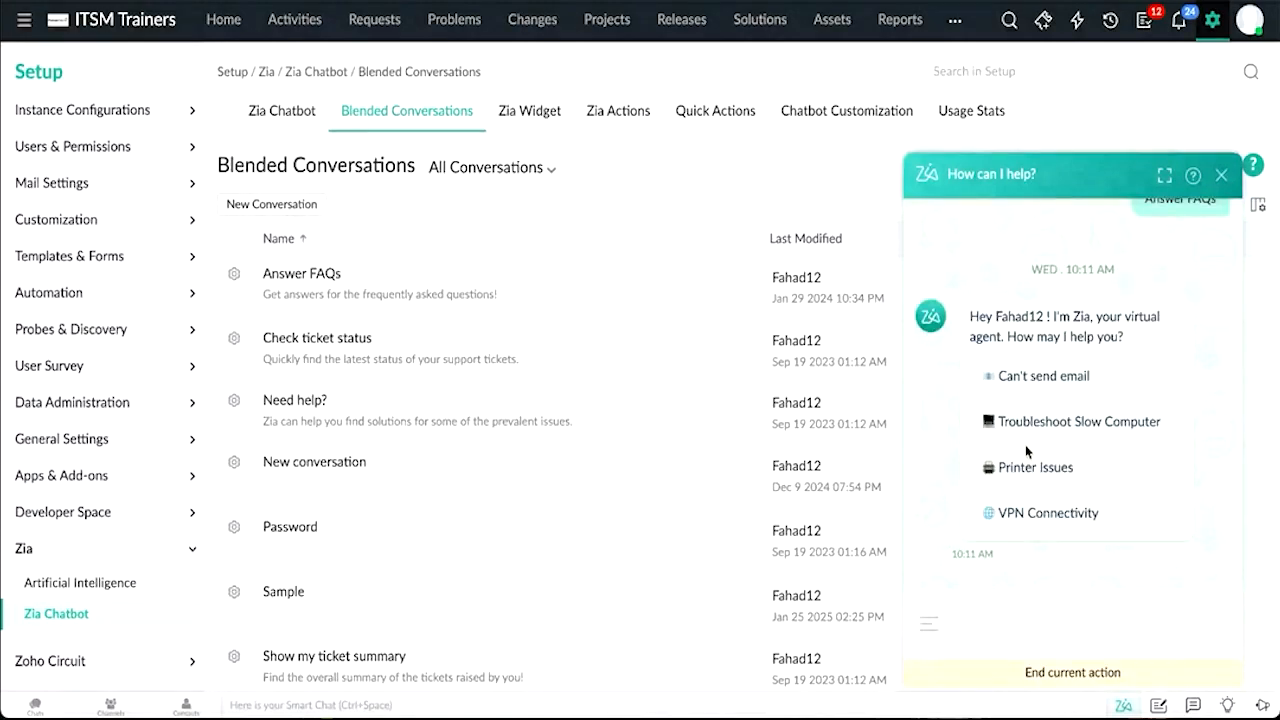
pyautogui.scroll(-1, 1025, 445)
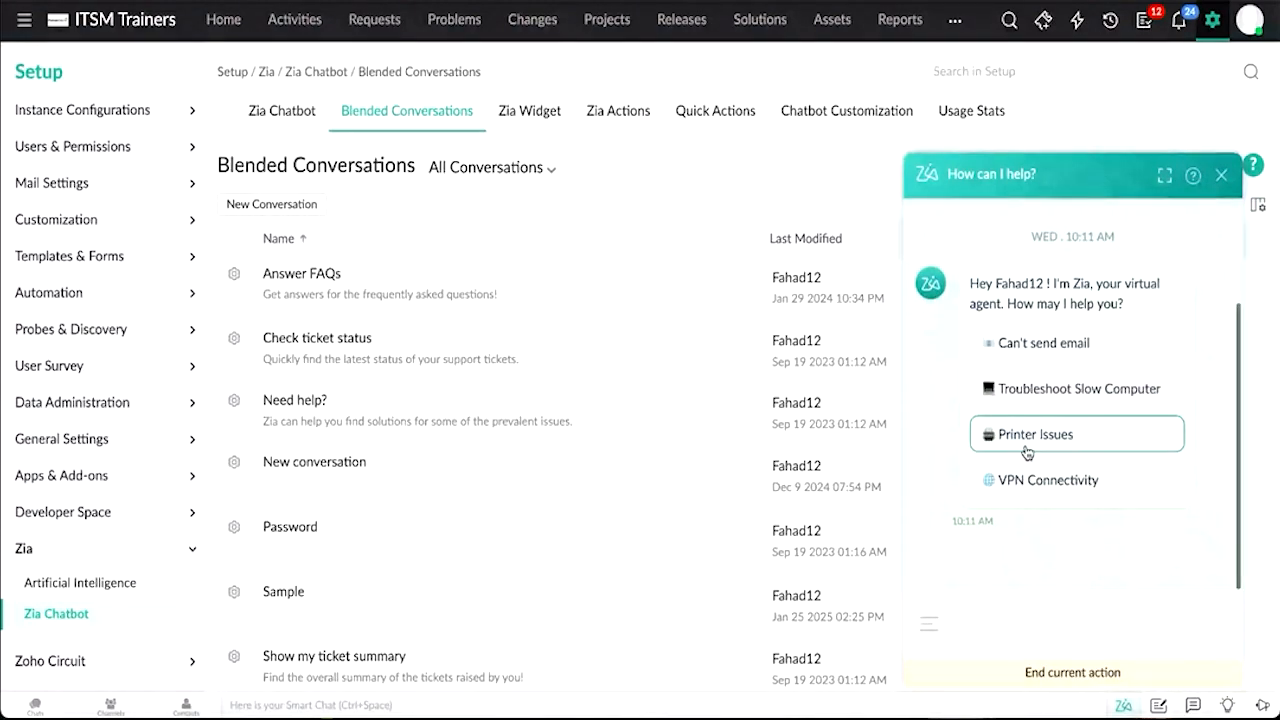
pyautogui.click(1025, 452)
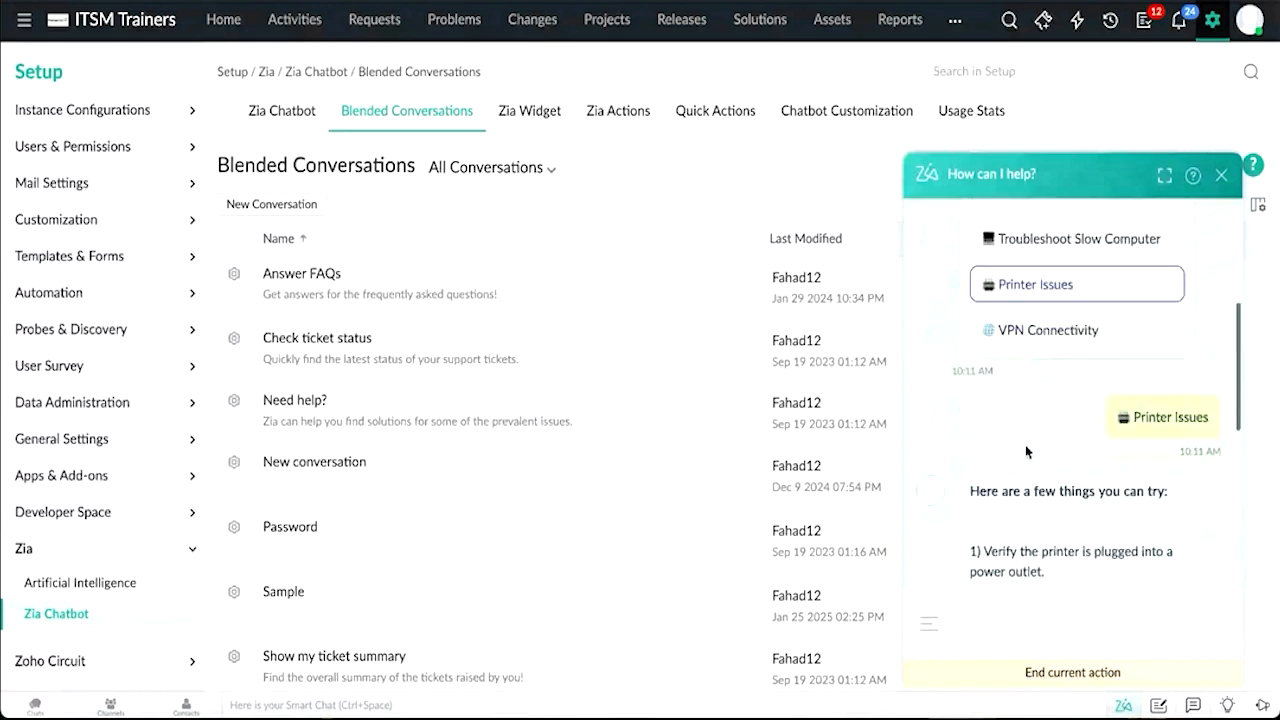
pyautogui.scroll(4, 1026, 450)
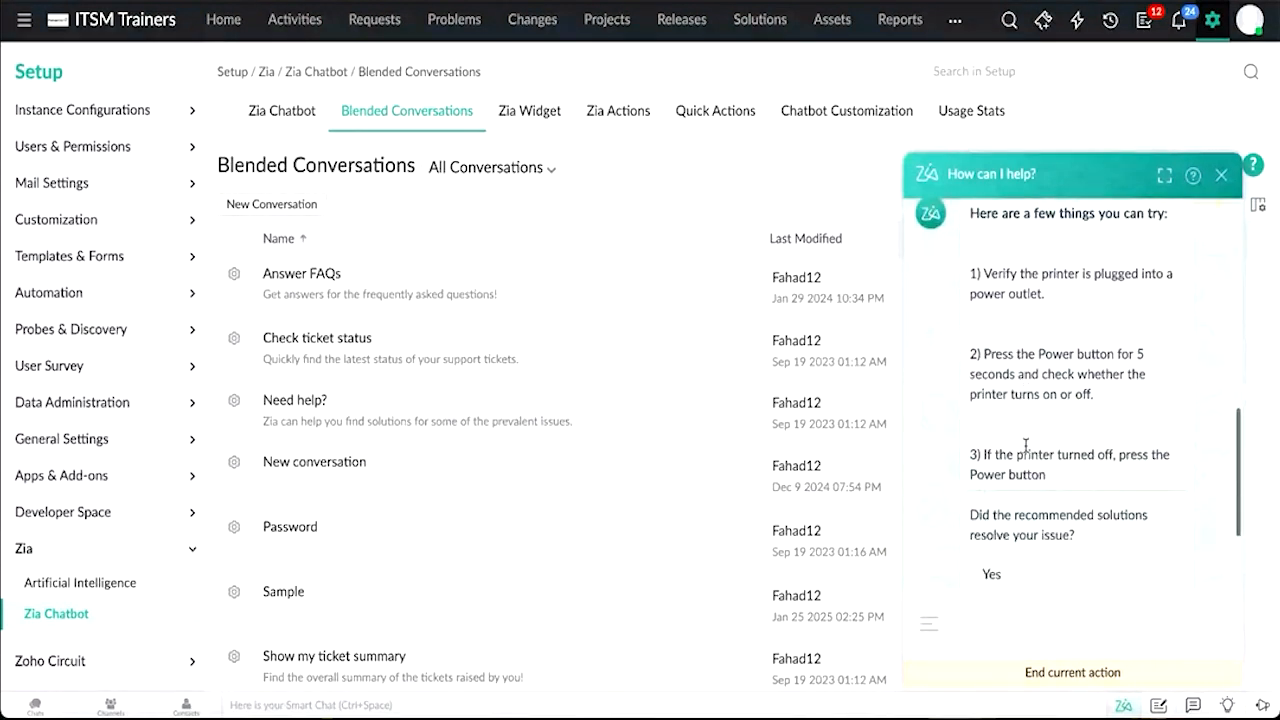
pyautogui.scroll(-1, 1025, 445)
pyautogui.scroll(-3, 1025, 452)
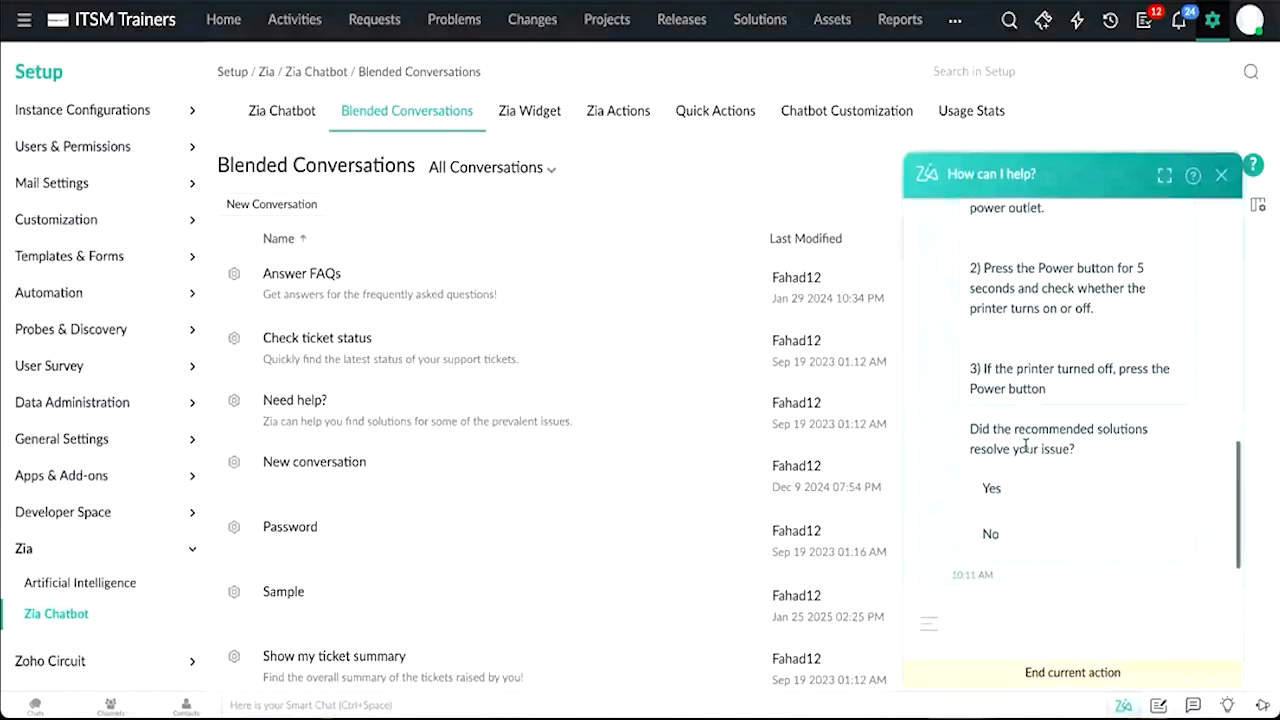
pyautogui.click(1006, 490)
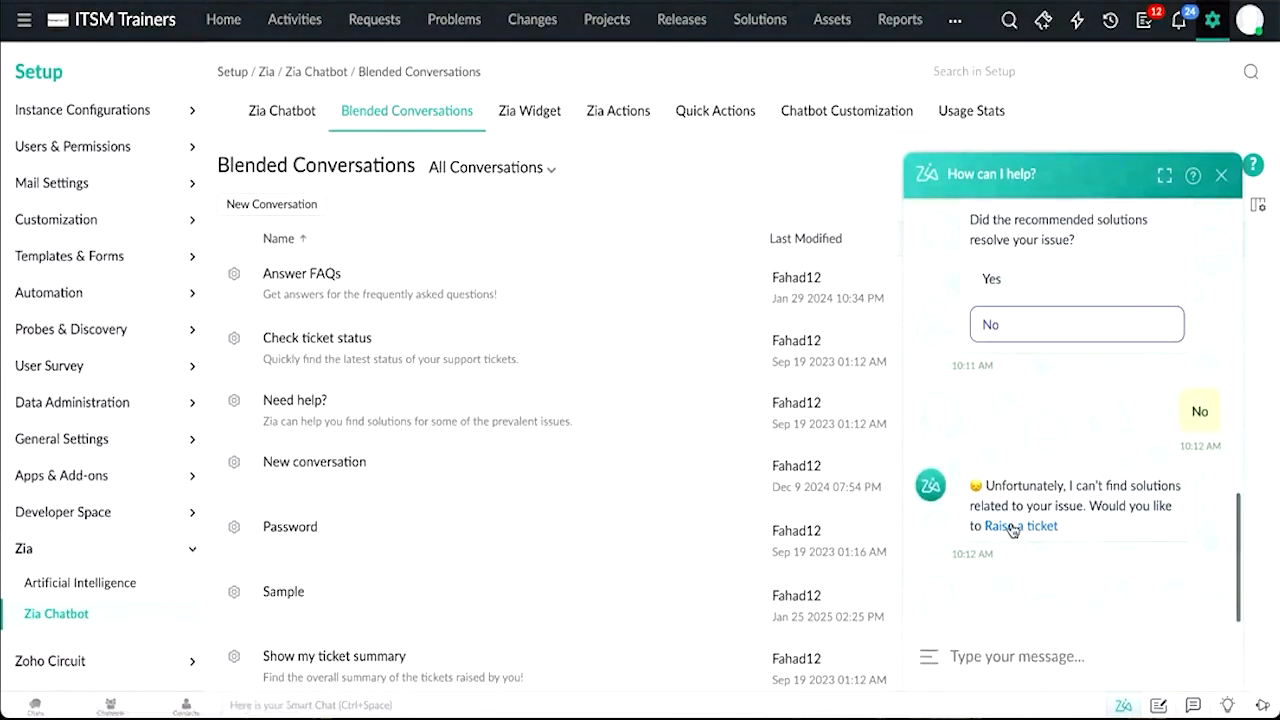
pyautogui.click(1018, 526)
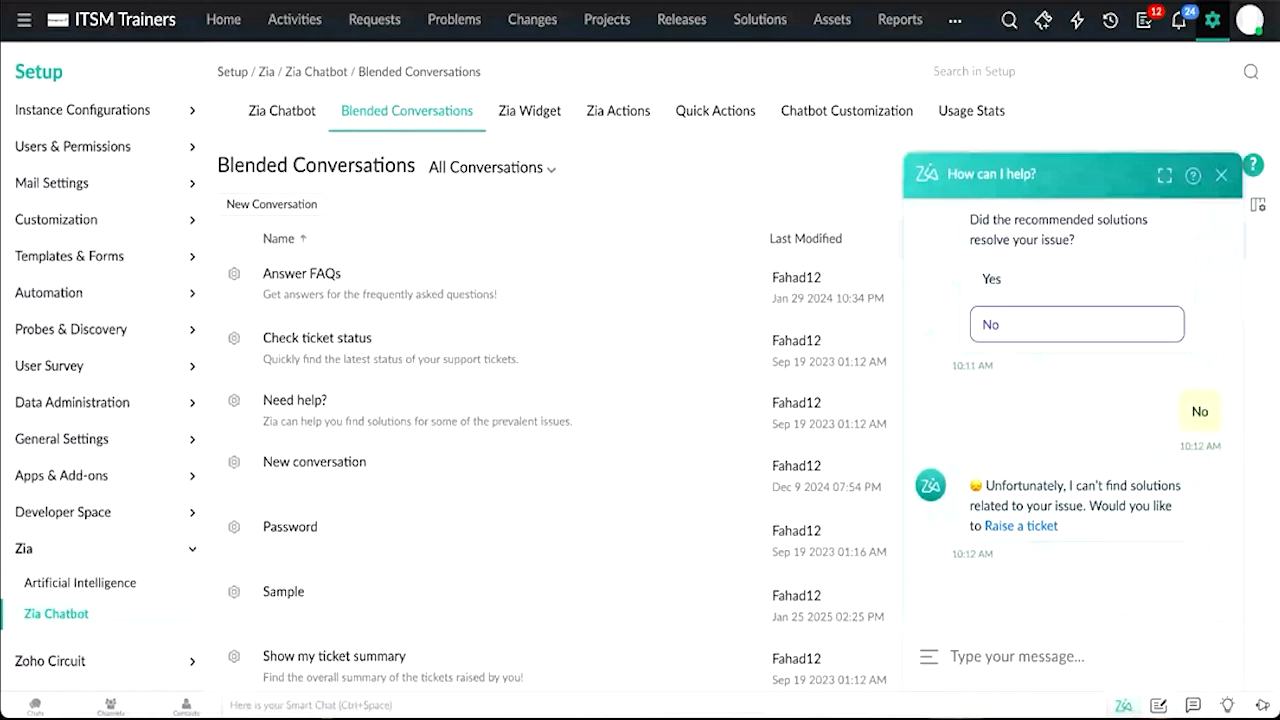
# Step: On the Quick Actions page, create a request through the Zia chat with subject Issue with network, category Asset and subcategory Hardware
pyautogui.click(713, 114)
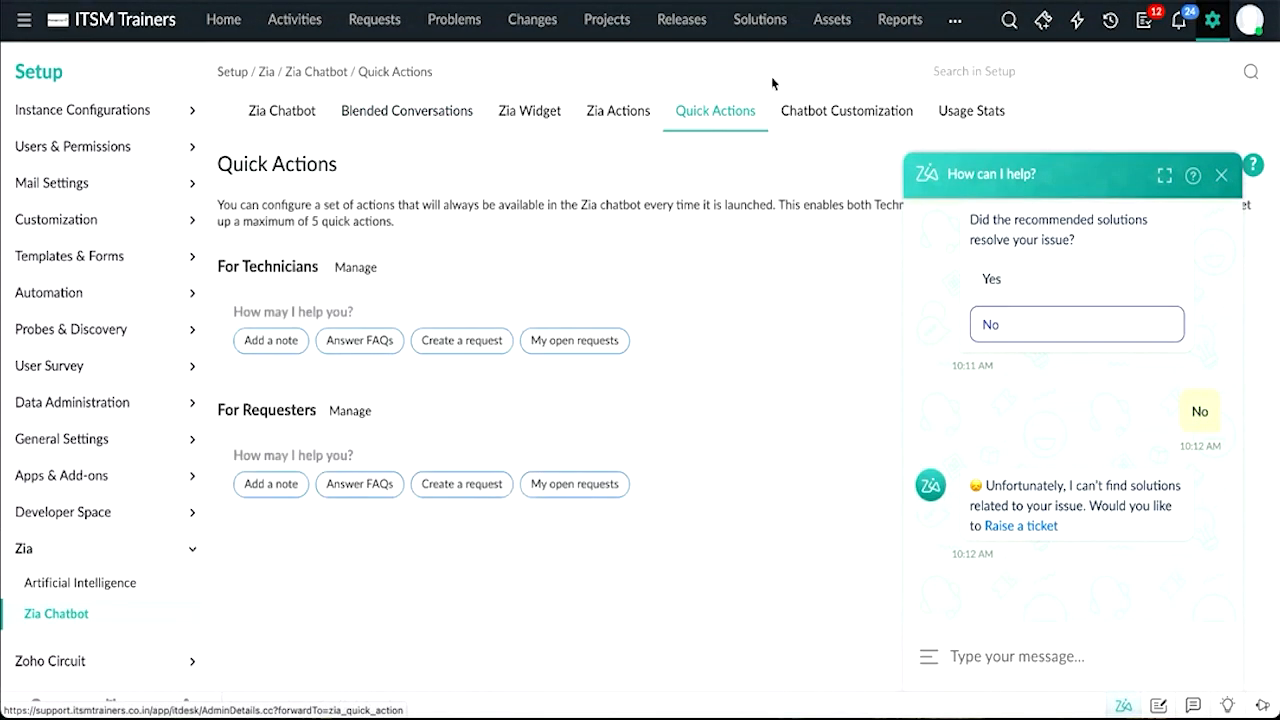
pyautogui.click(1222, 176)
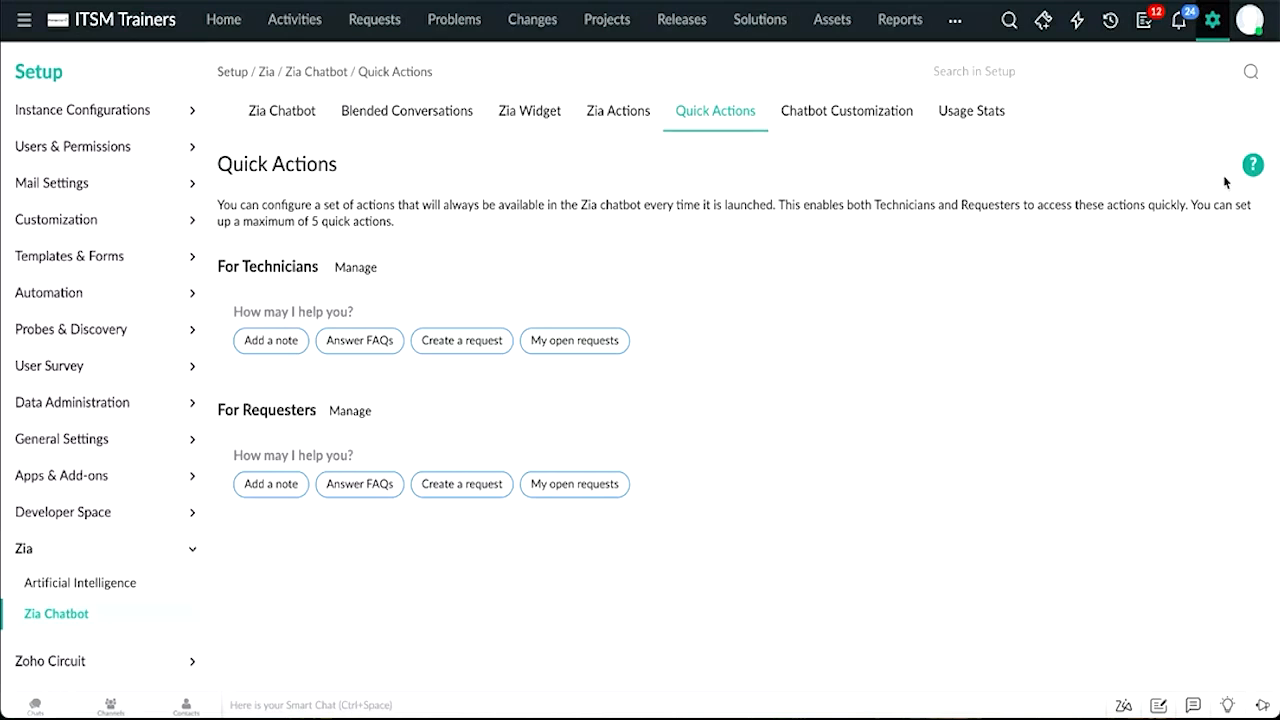
pyautogui.click(1126, 706)
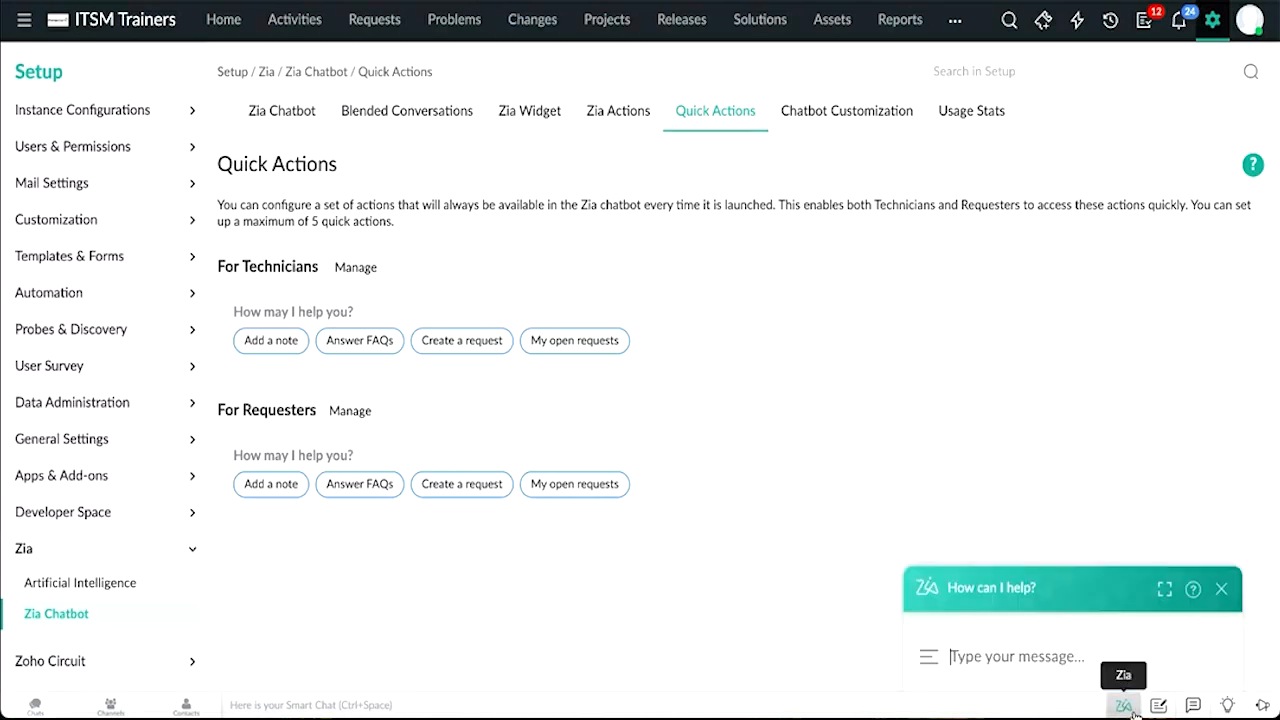
pyautogui.click(928, 660)
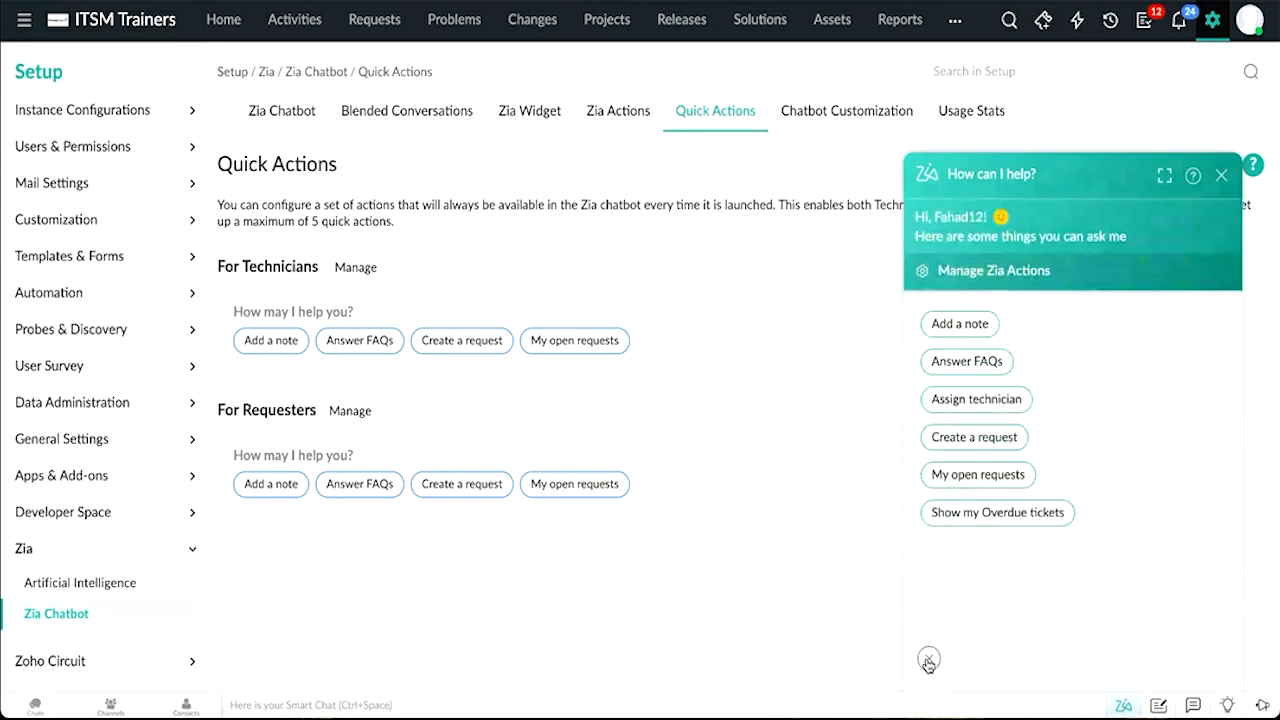
pyautogui.click(968, 440)
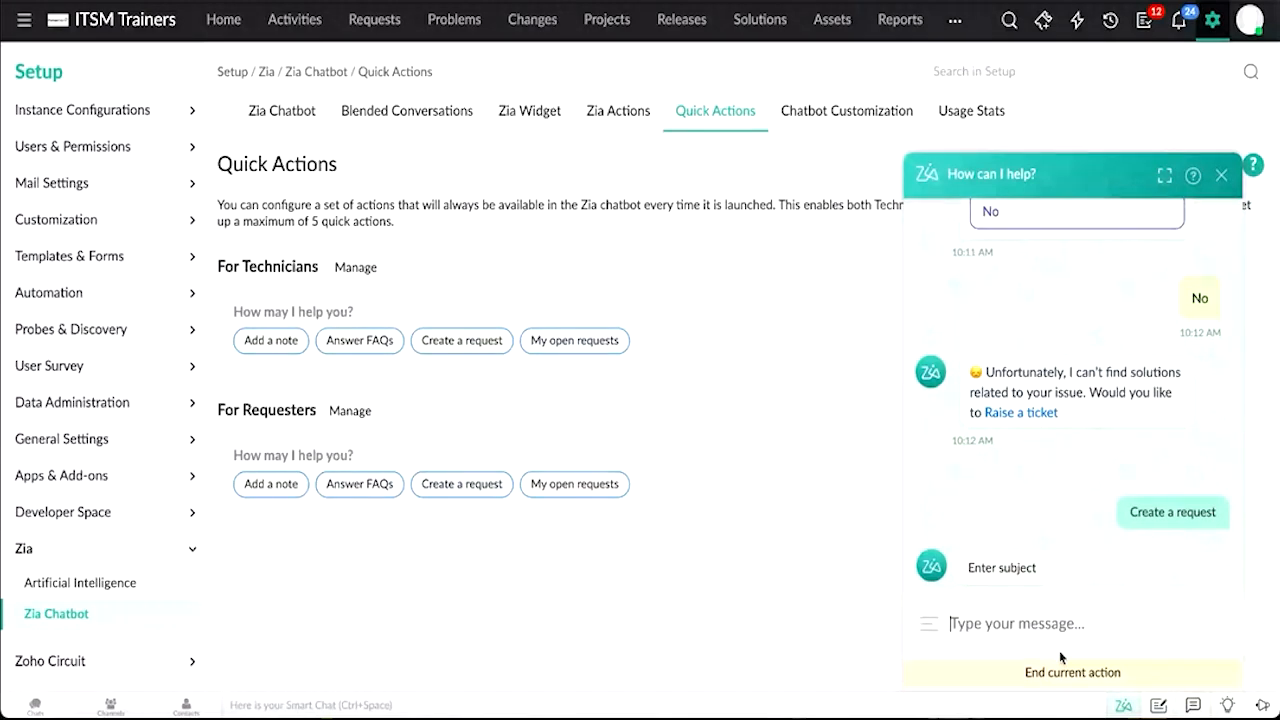
pyautogui.write('Issue with network')
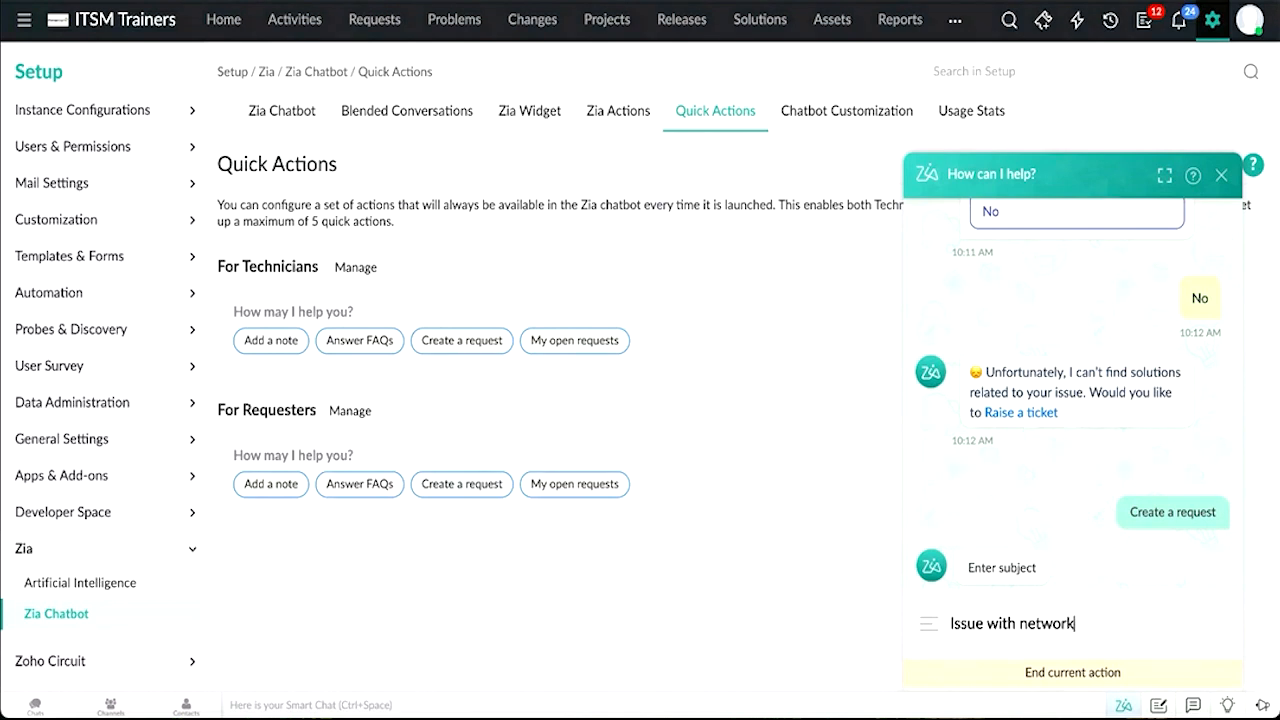
pyautogui.press('Return')
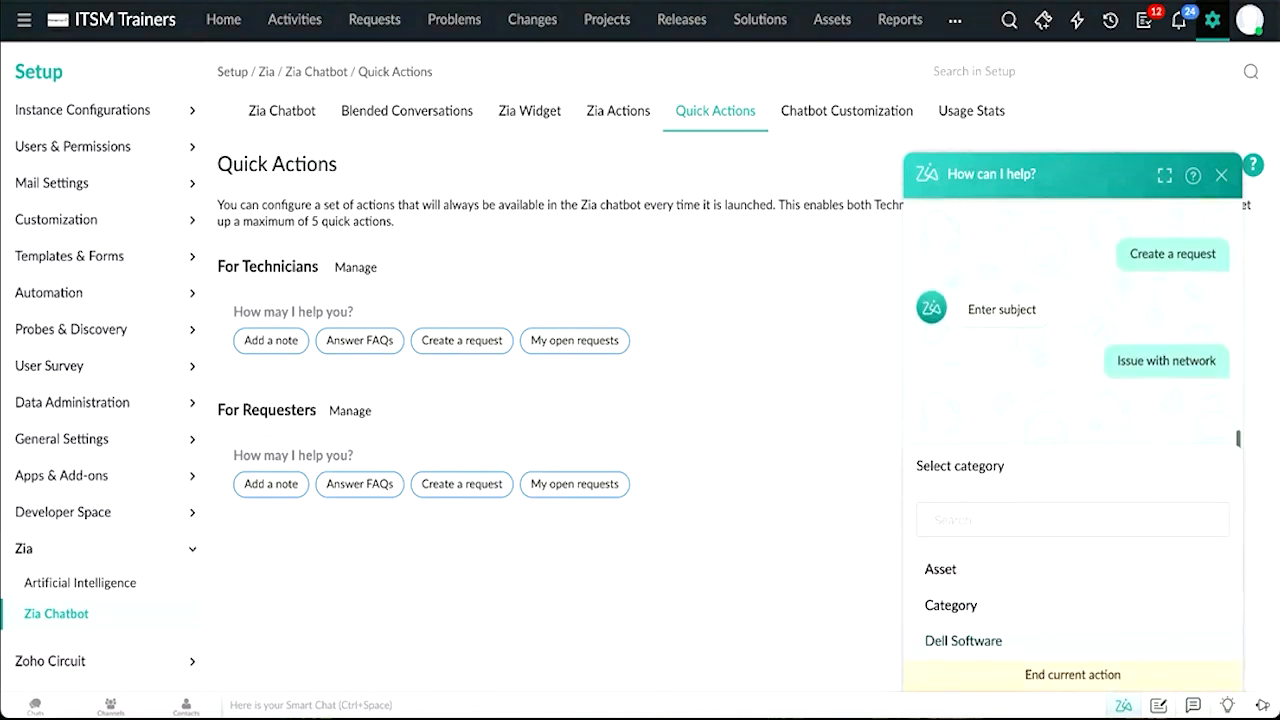
pyautogui.click(954, 569)
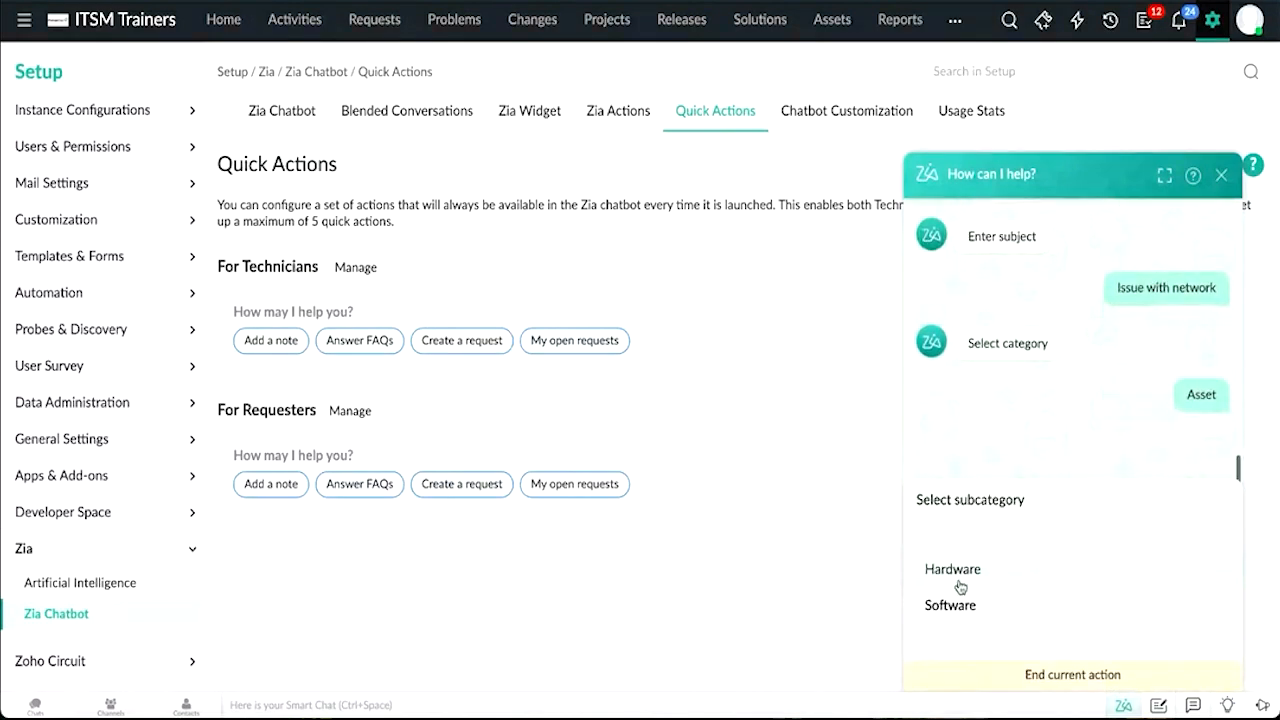
pyautogui.click(961, 579)
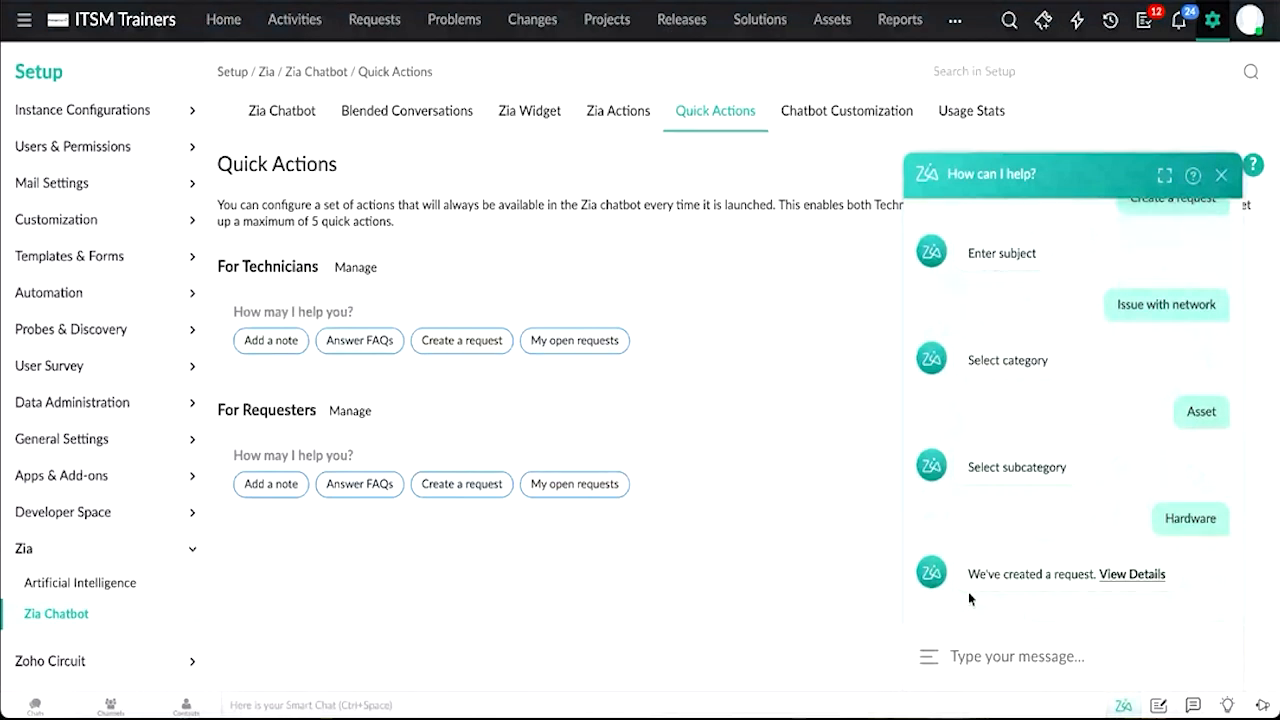
# Step: Customize the chatbot with the red bot theme, the first bot avatar and the Auto popup chatbot option
pyautogui.click(1124, 573)
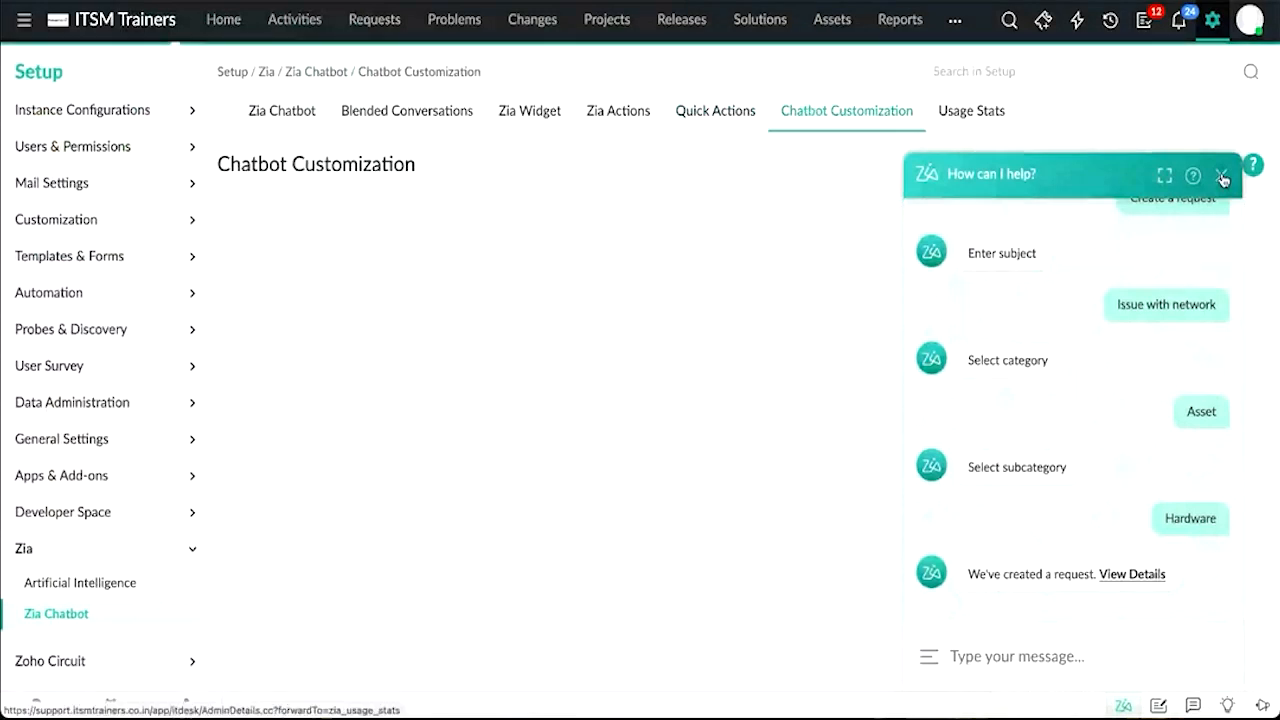
pyautogui.click(1222, 177)
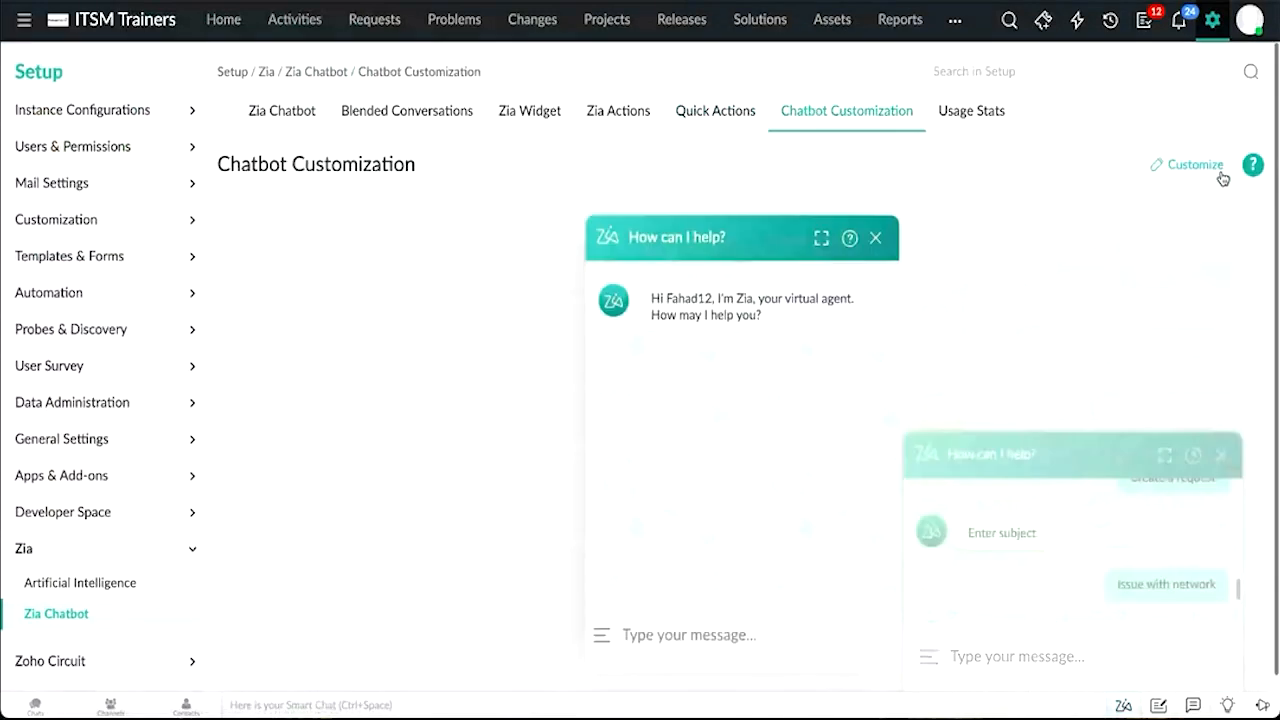
pyautogui.click(1220, 170)
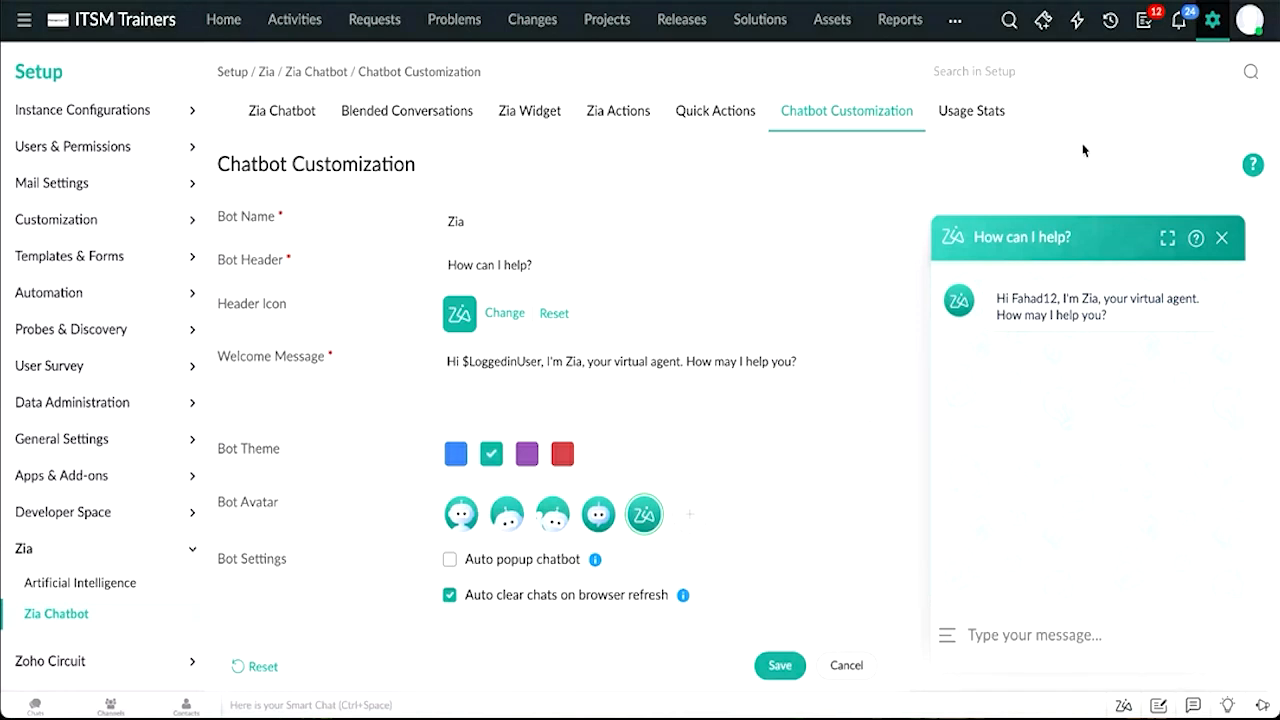
pyautogui.click(453, 457)
pyautogui.click(527, 454)
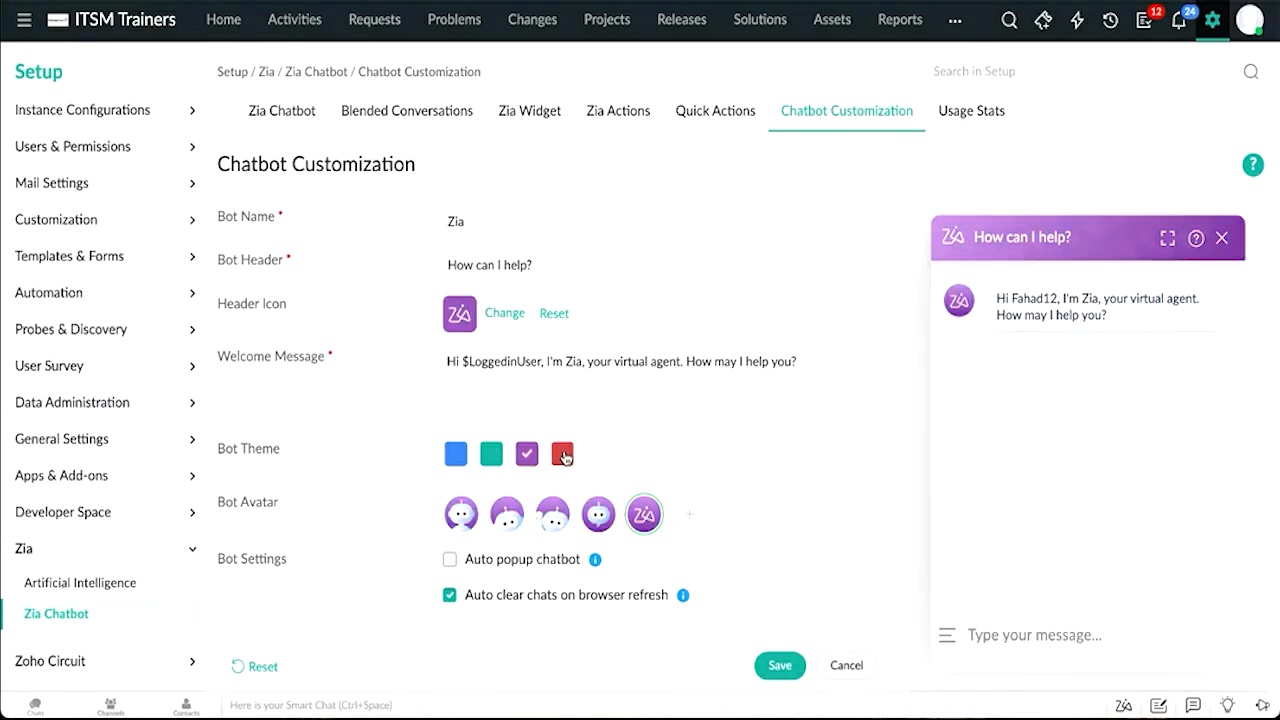
pyautogui.click(562, 455)
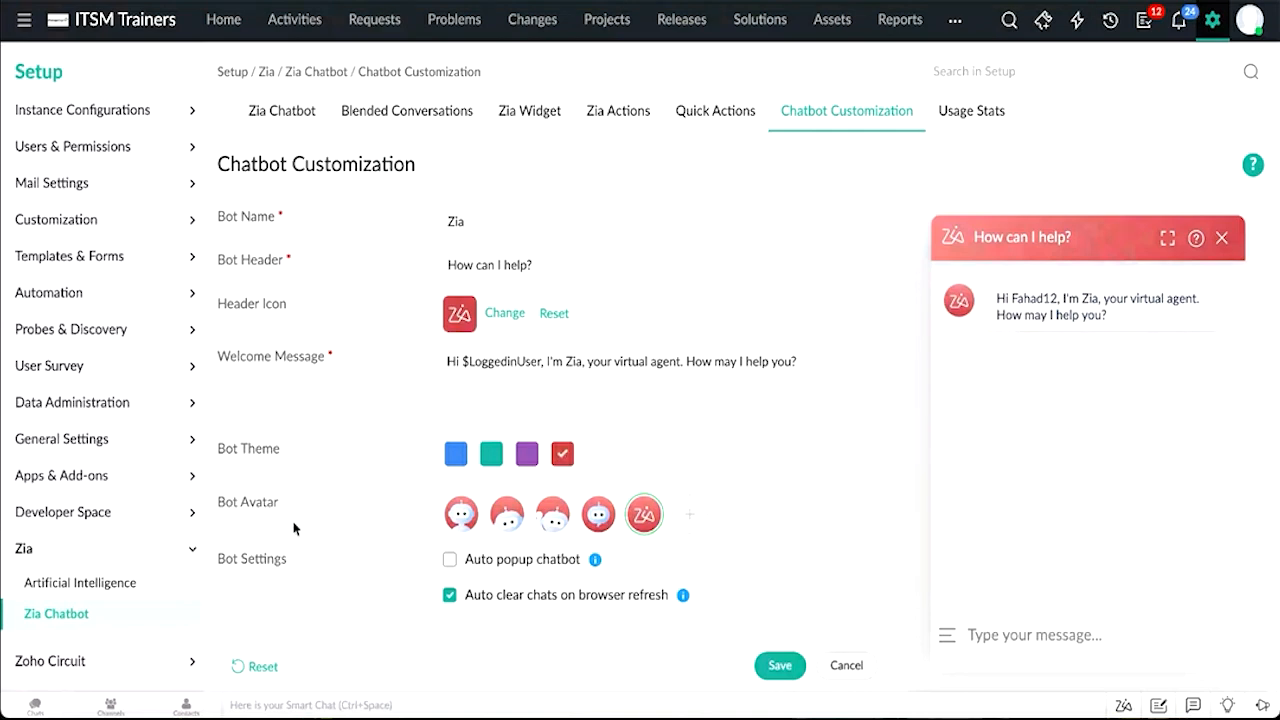
pyautogui.click(465, 518)
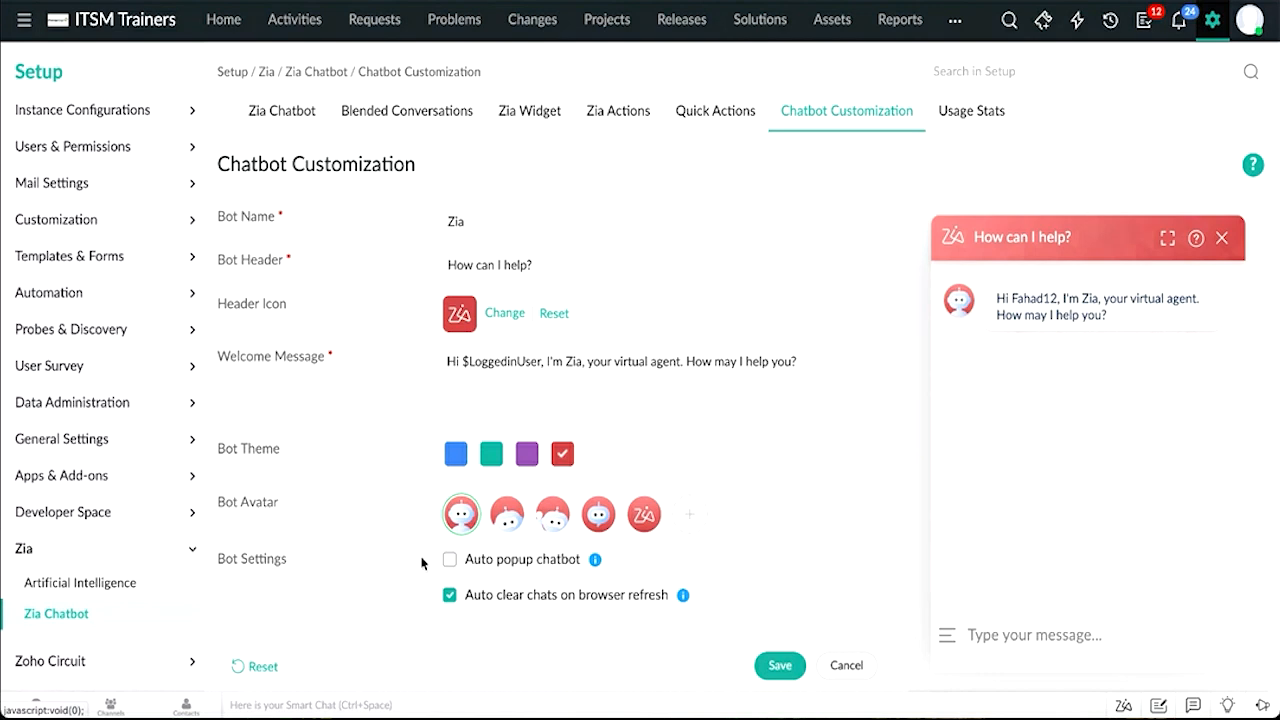
pyautogui.click(448, 561)
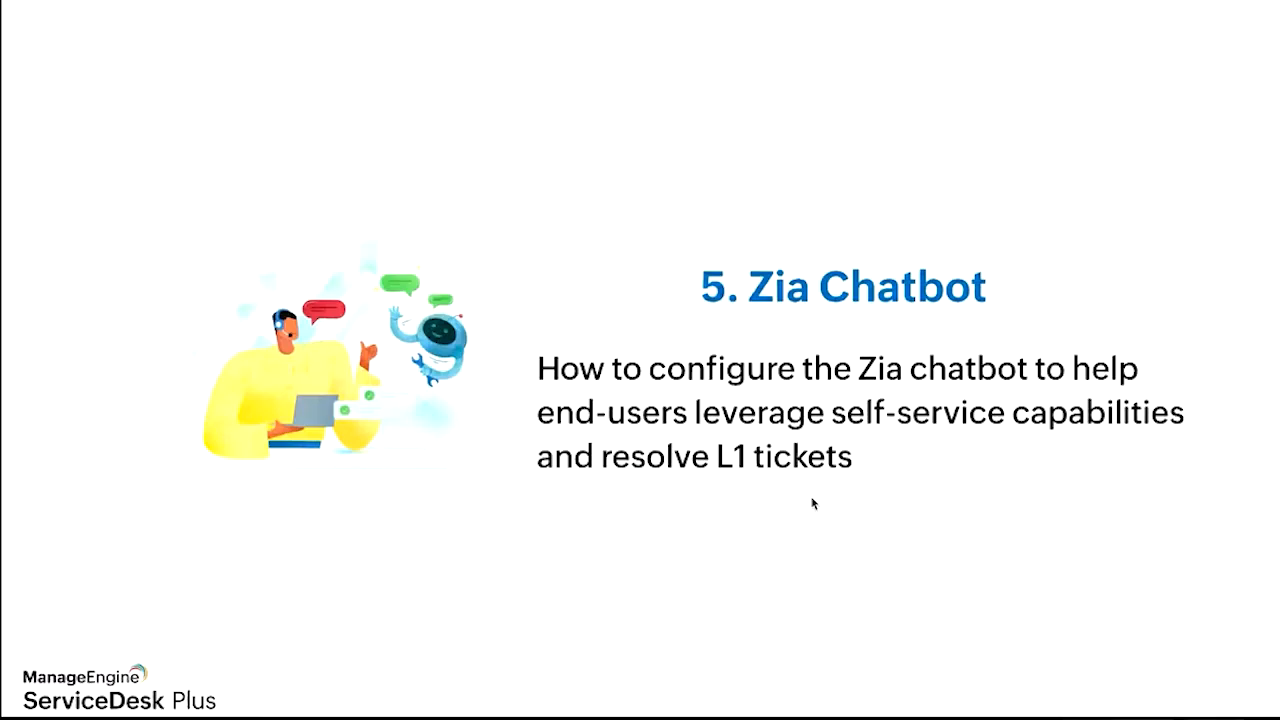
pyautogui.press('Right')
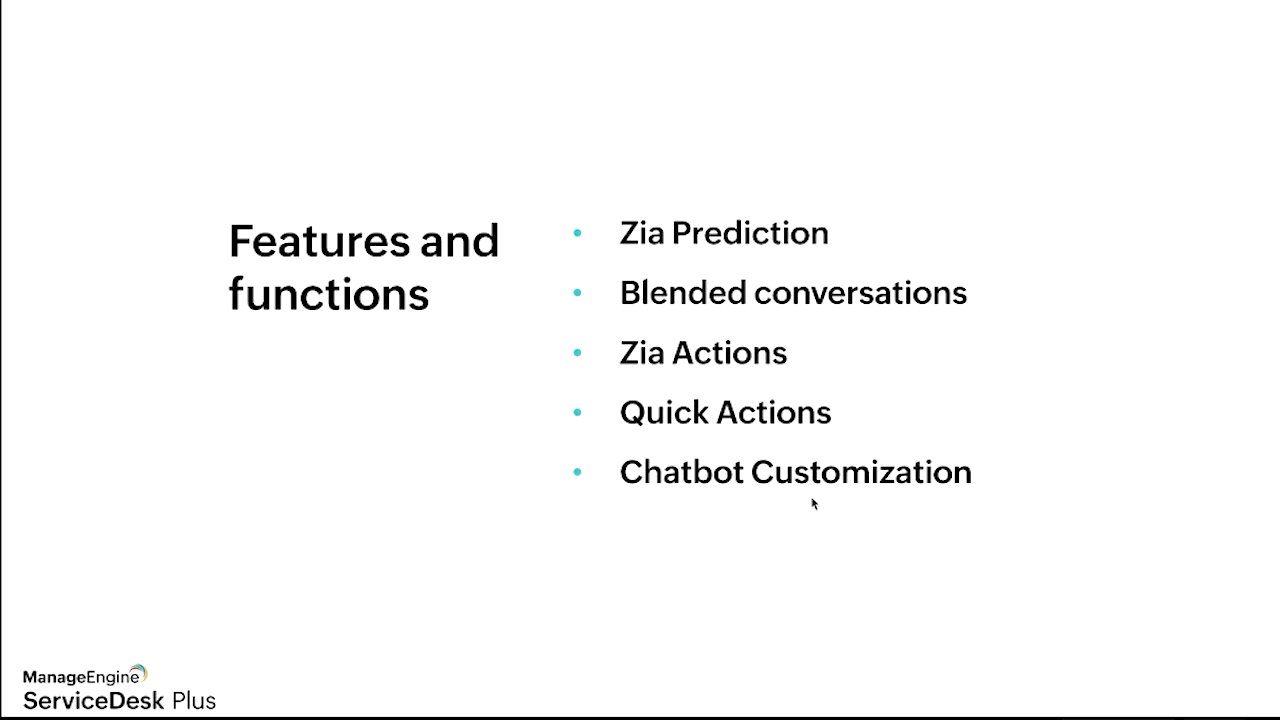
# Step: Browse the All Reports folders and open the Time Elapsed by Changes in Status report in Request Assessment
pyautogui.press('Right')
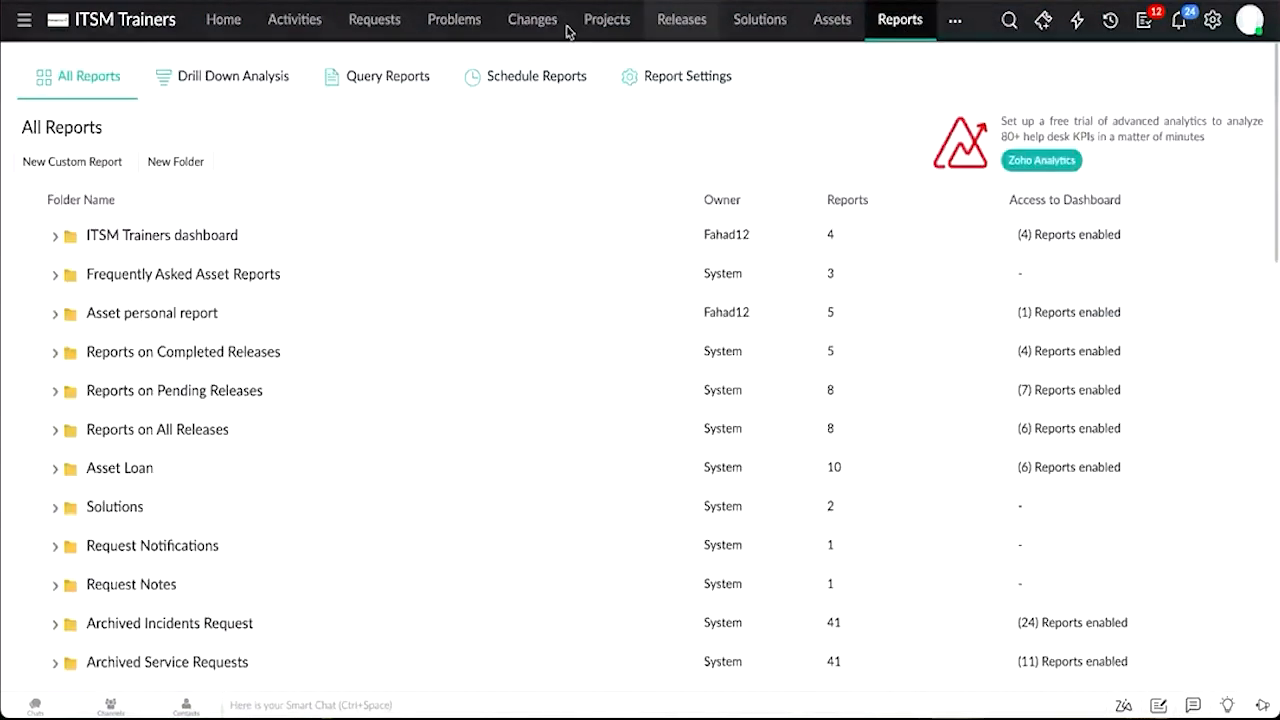
pyautogui.scroll(-1, 118, 353)
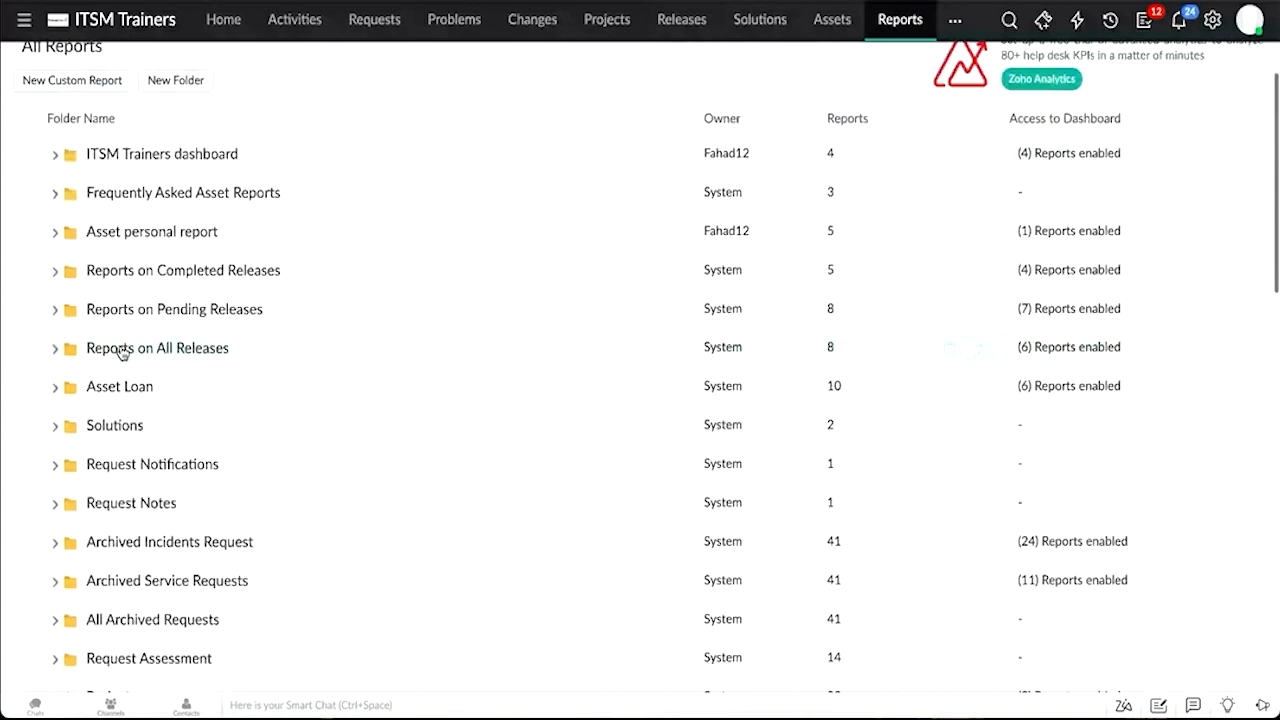
pyautogui.scroll(-1, 122, 352)
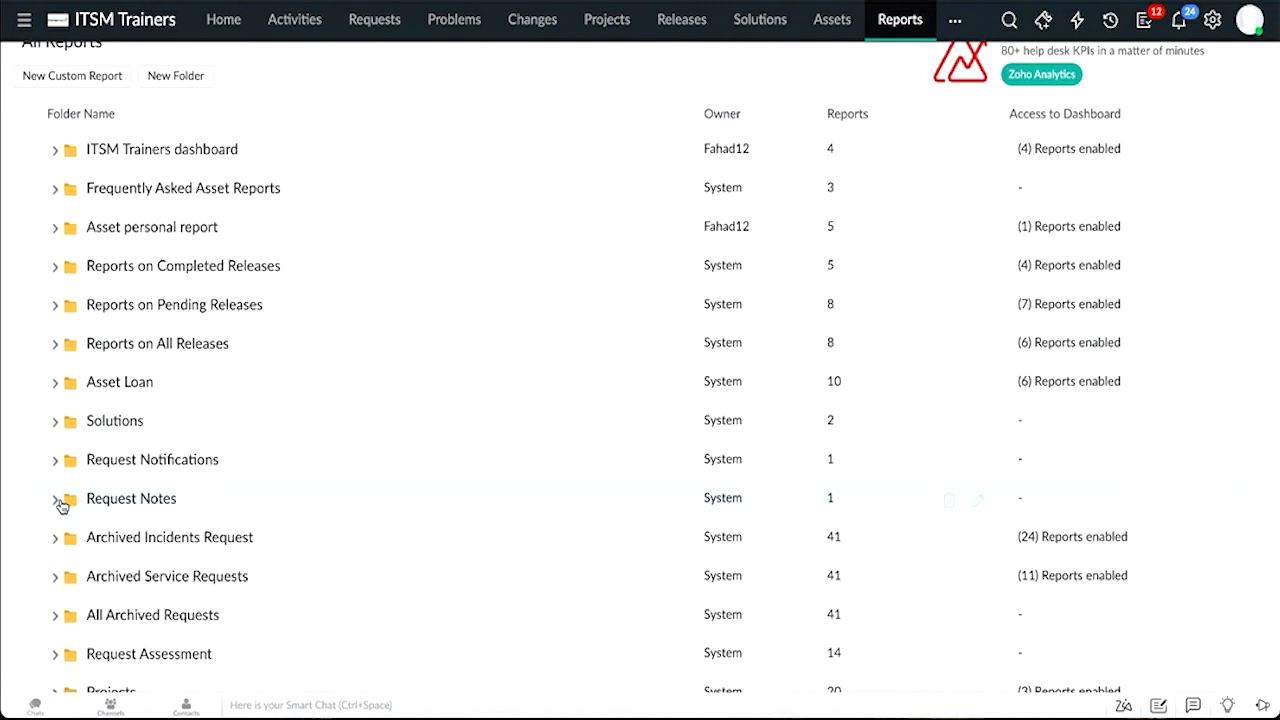
pyautogui.scroll(-1, 100, 580)
pyautogui.click(110, 572)
pyautogui.scroll(-1, 143, 562)
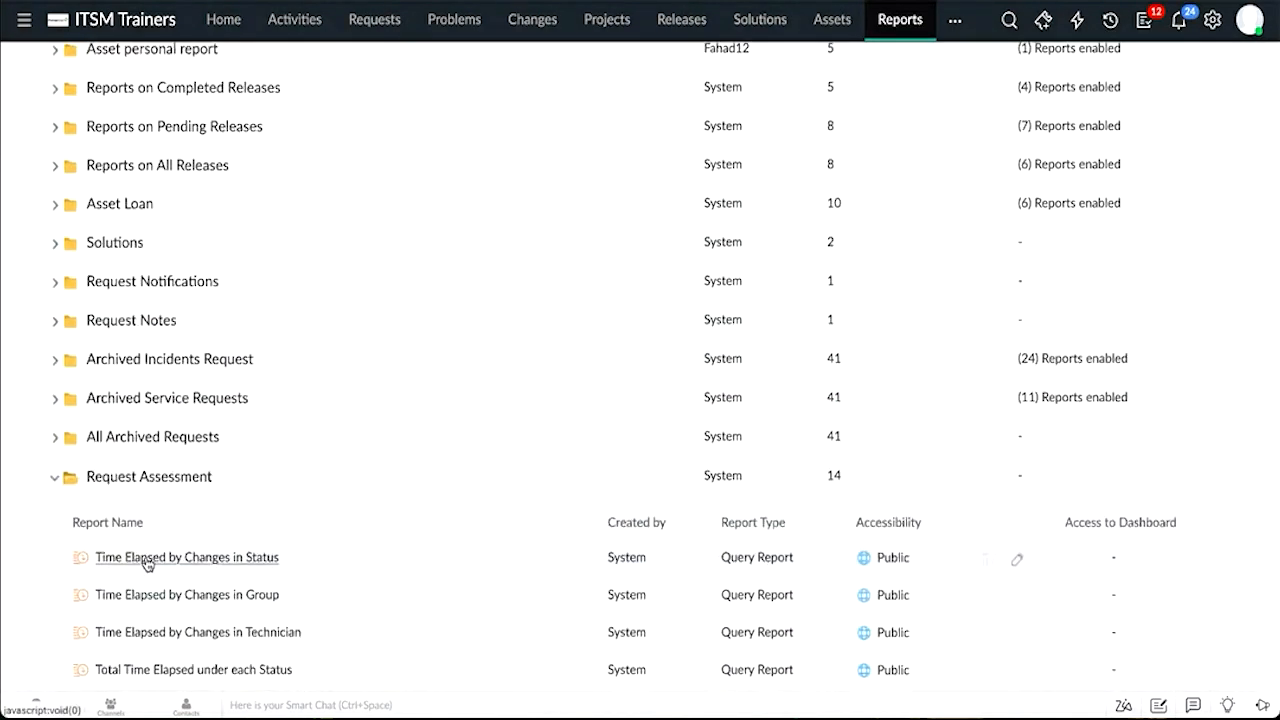
pyautogui.click(147, 564)
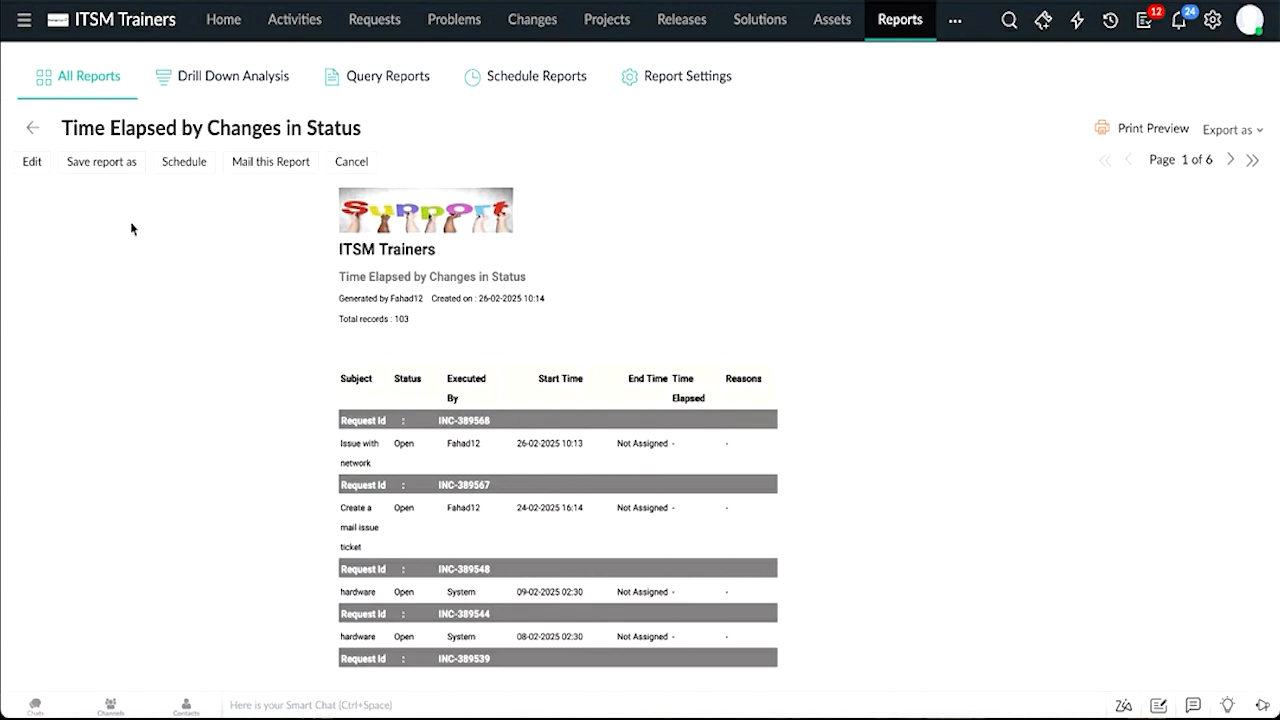
# Step: Examine the New Scheduled Report form's report, format, recipient and subject fields, then view the Query Reports list
pyautogui.click(530, 68)
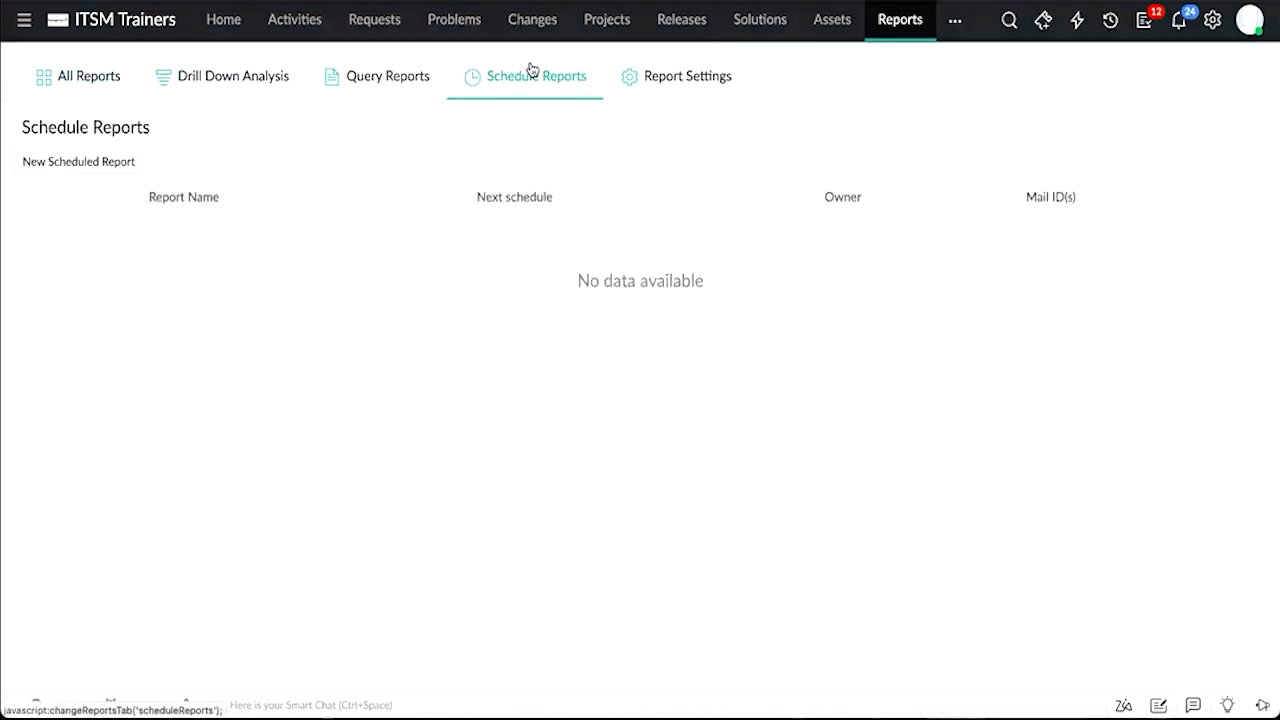
pyautogui.click(121, 166)
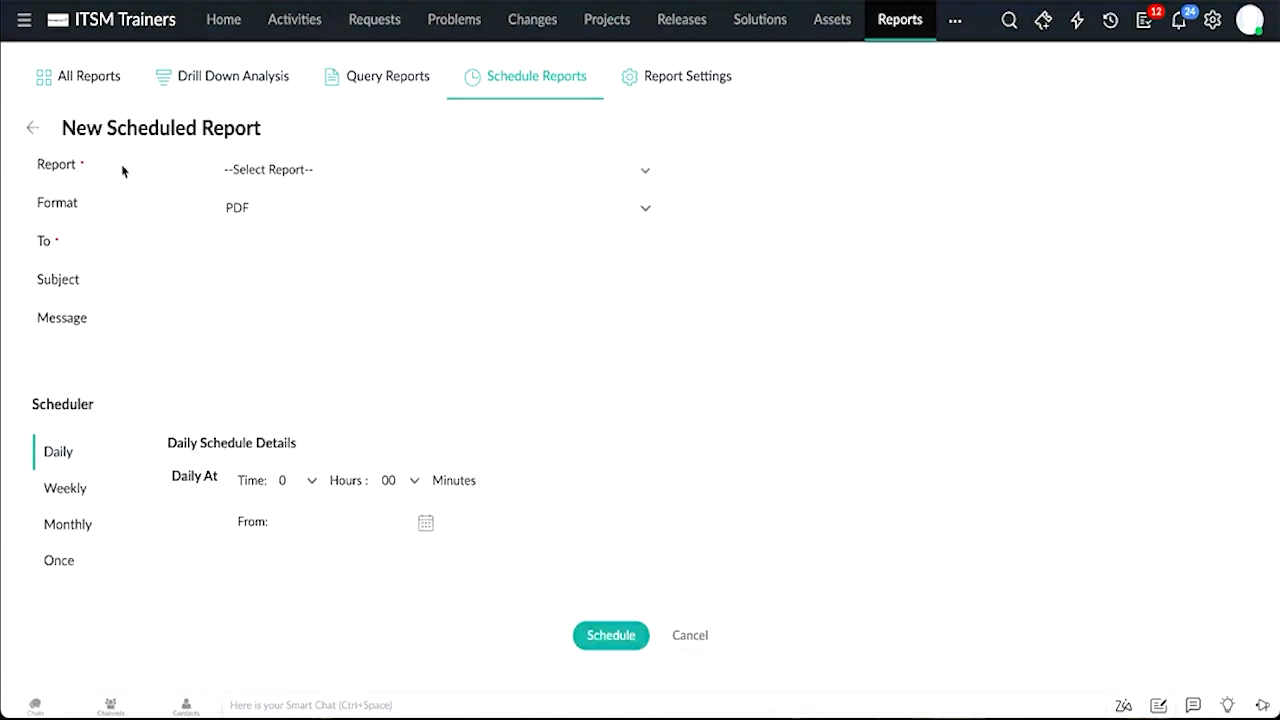
pyautogui.click(315, 160)
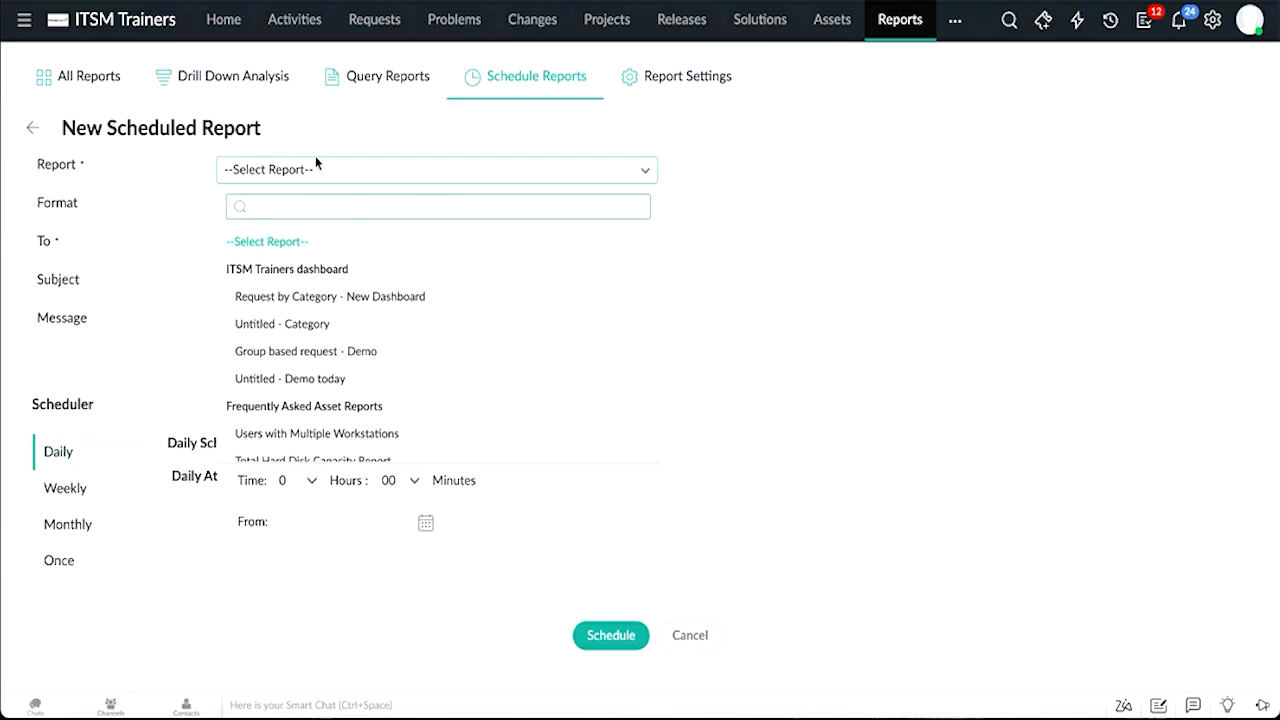
pyautogui.click(906, 154)
pyautogui.click(400, 217)
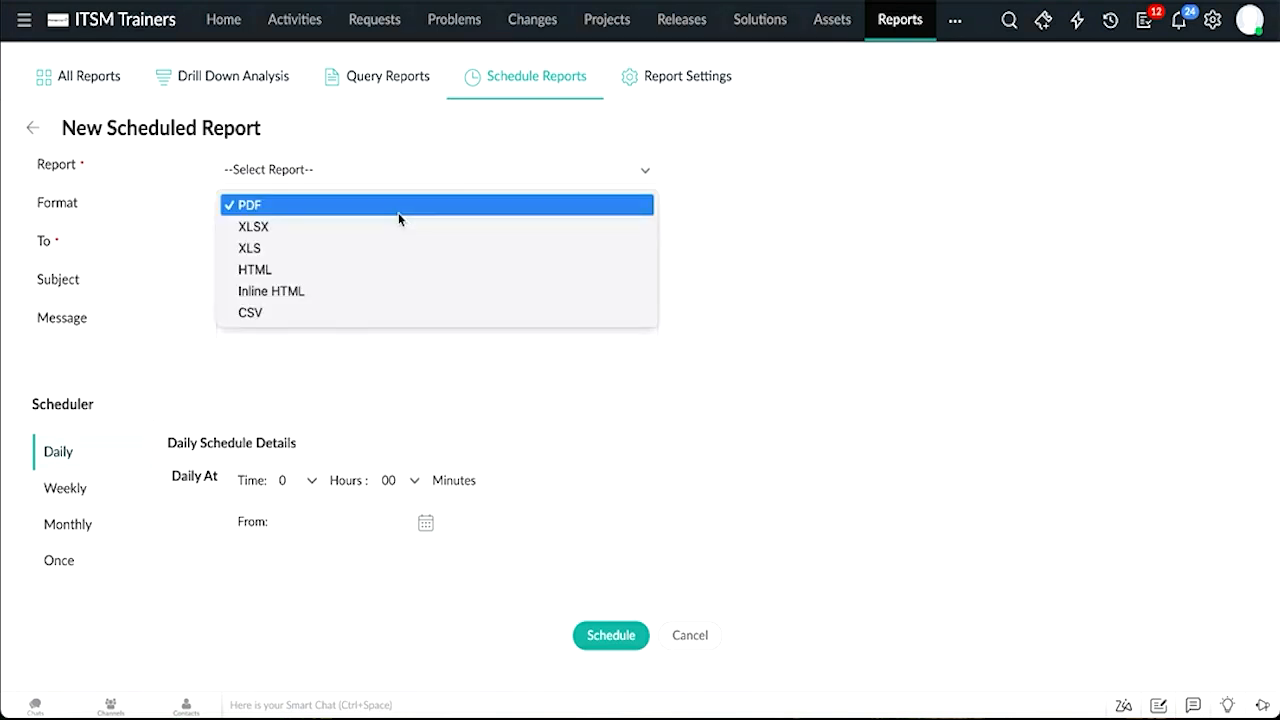
pyautogui.click(790, 224)
pyautogui.click(328, 241)
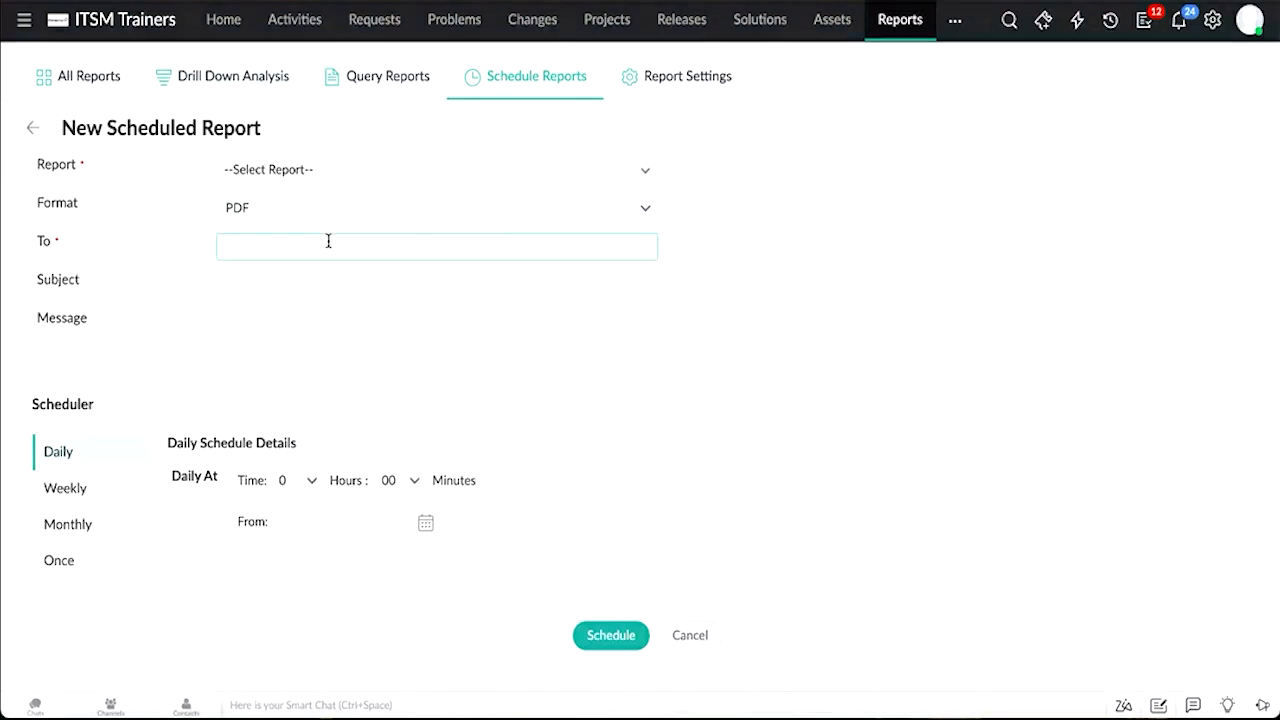
pyautogui.click(278, 287)
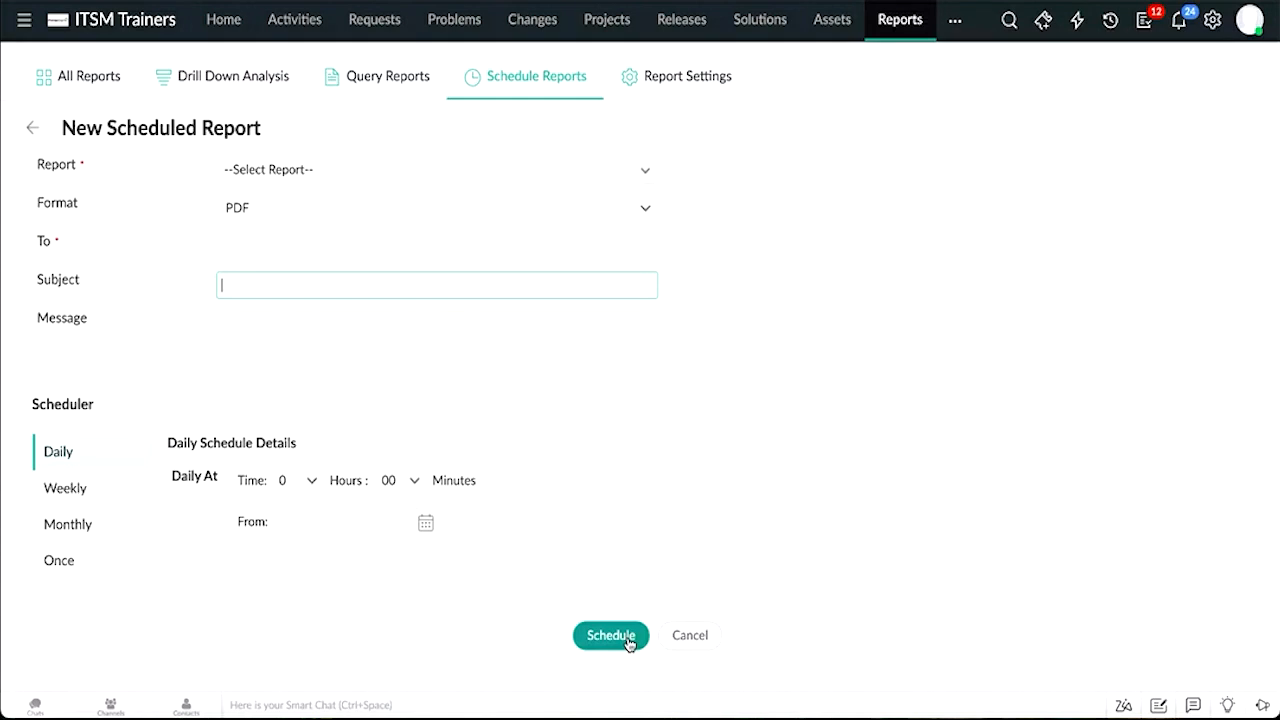
pyautogui.click(362, 74)
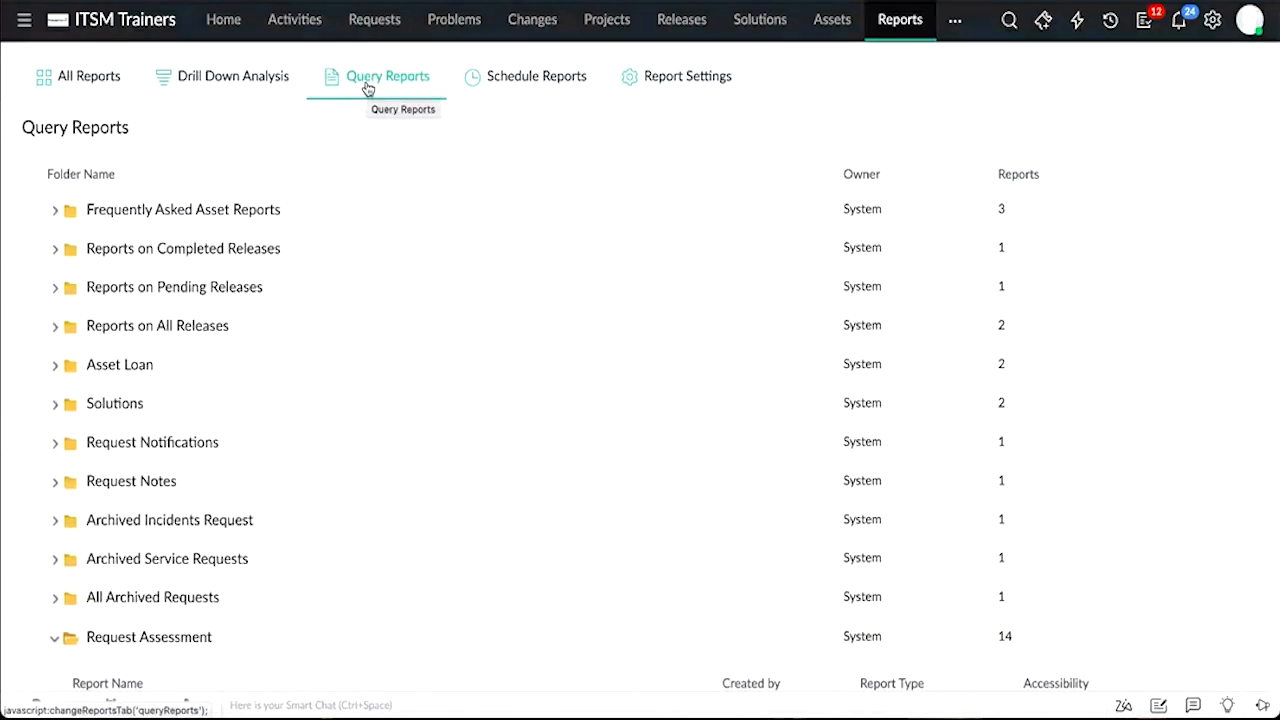
# Step: Run a drill-down analysis of requests created last month, splitting by Site and then Chennai by Requester
pyautogui.click(252, 82)
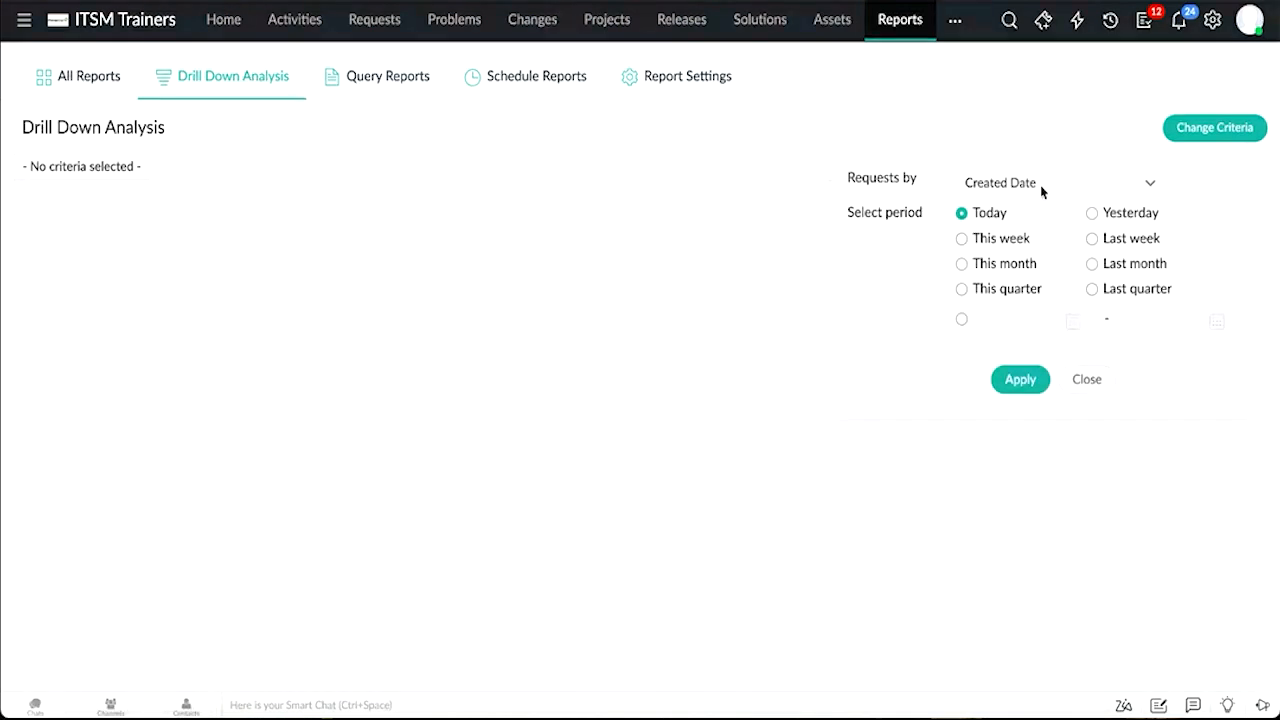
pyautogui.click(1120, 272)
pyautogui.click(1023, 382)
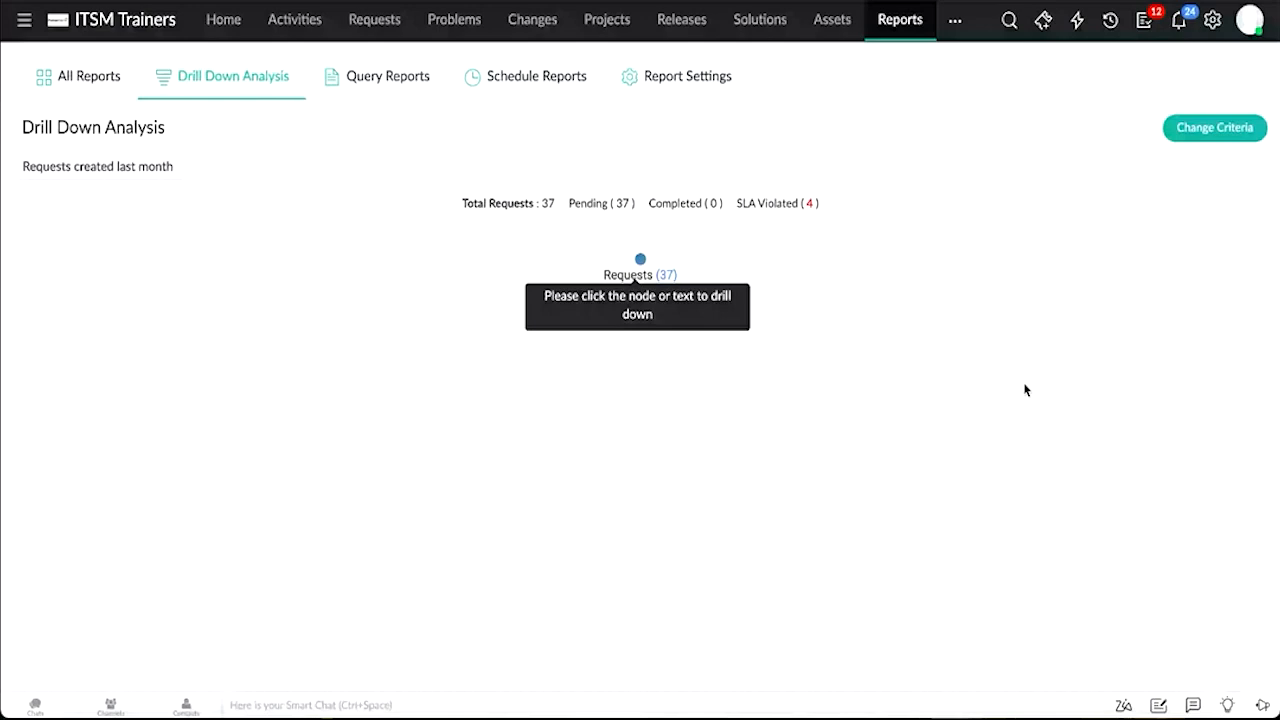
pyautogui.click(640, 260)
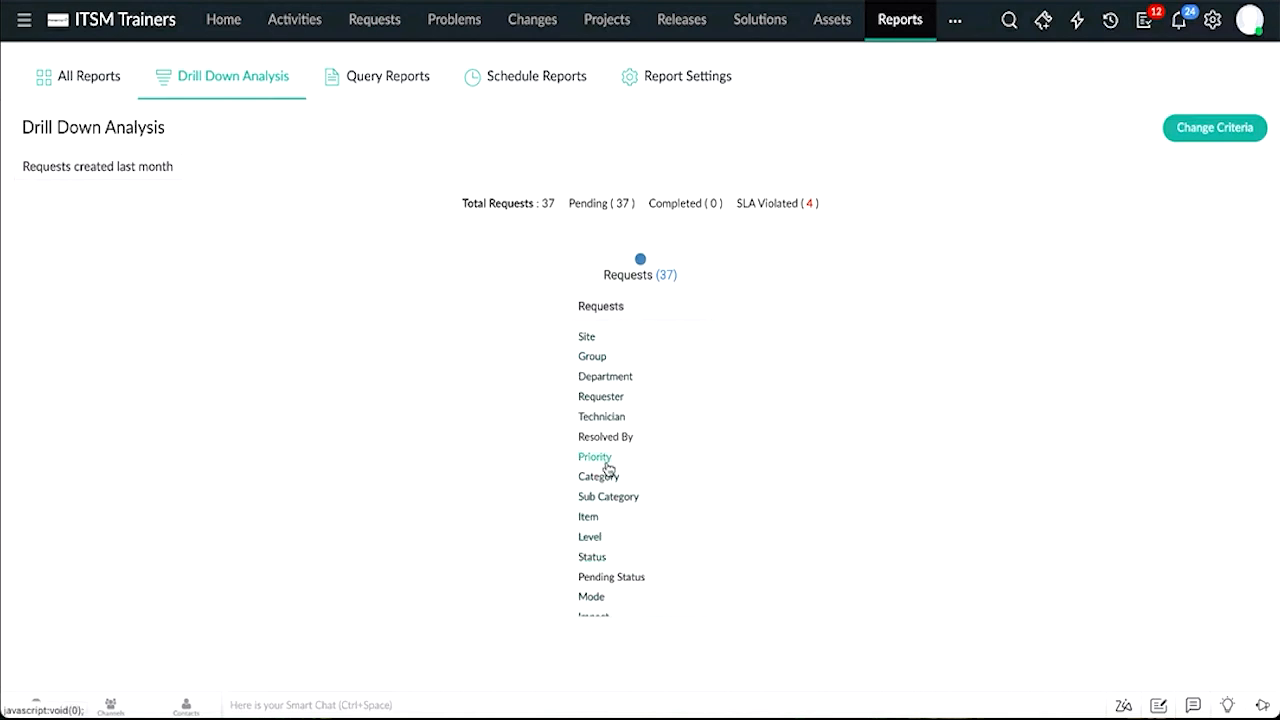
pyautogui.click(603, 338)
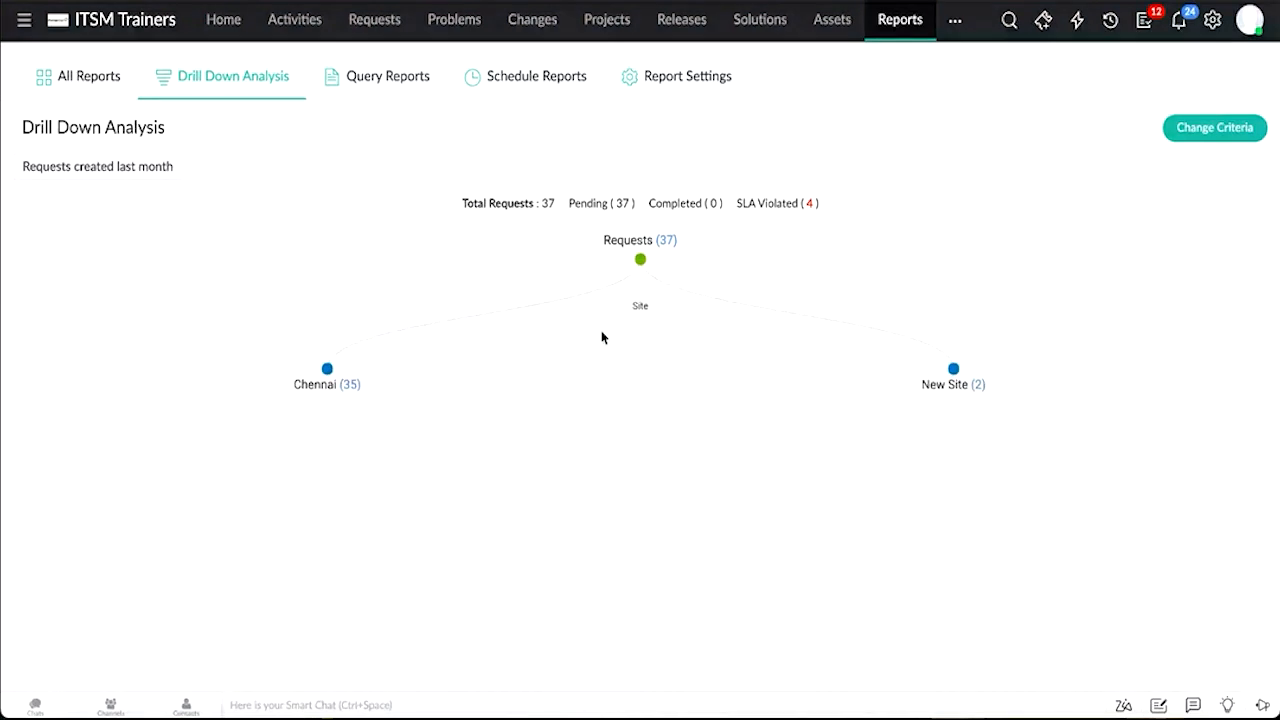
pyautogui.click(327, 370)
pyautogui.click(291, 487)
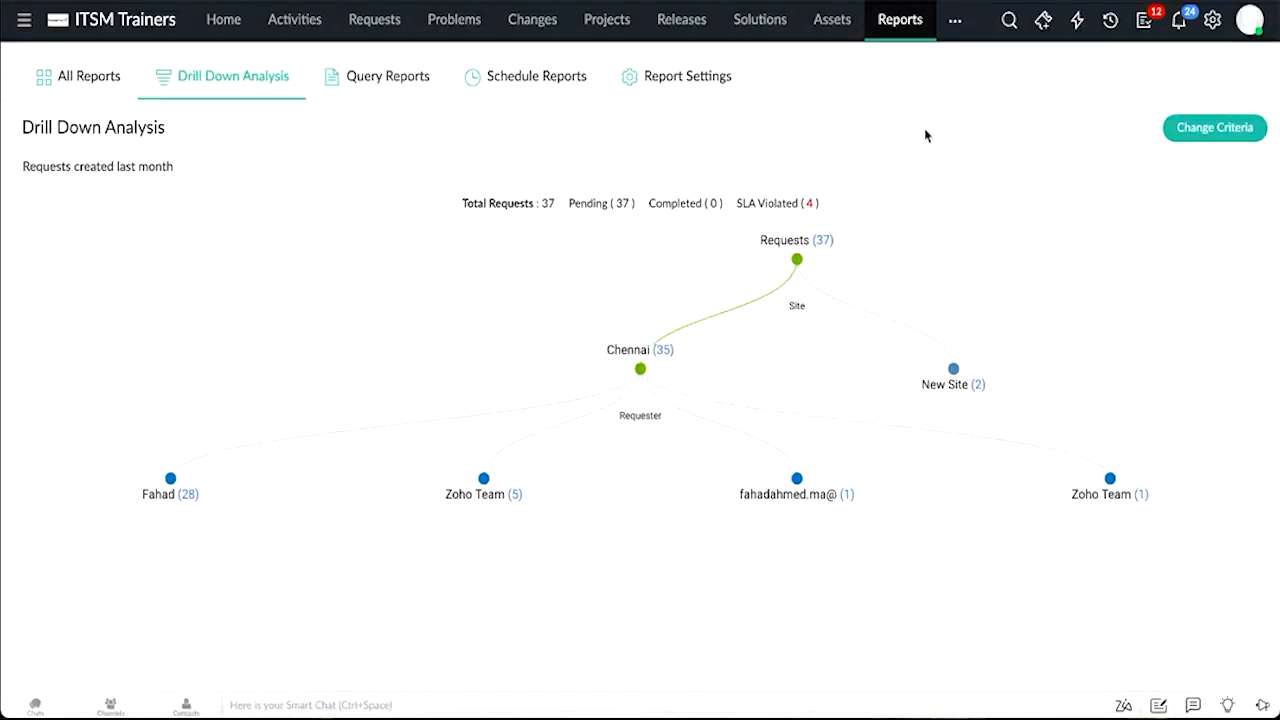
# Step: Start a new custom report titled Category and proceed to the report wizard
pyautogui.click(86, 90)
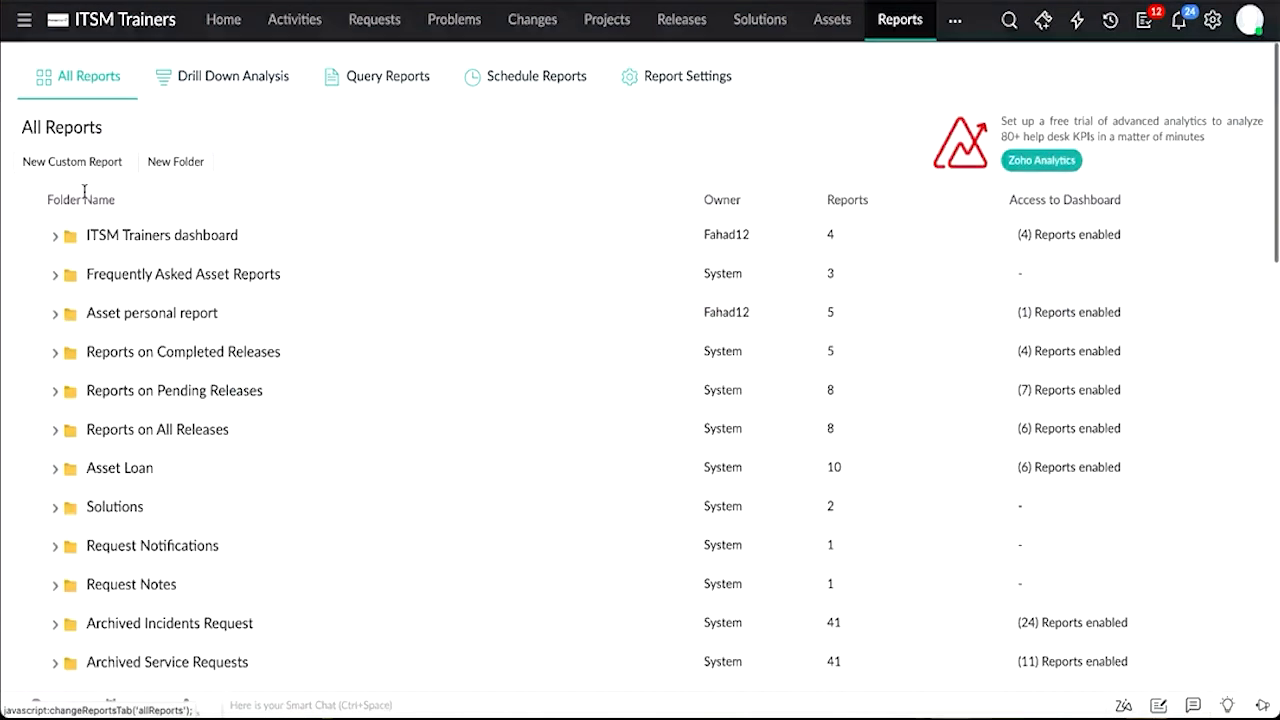
pyautogui.click(69, 166)
pyautogui.click(266, 176)
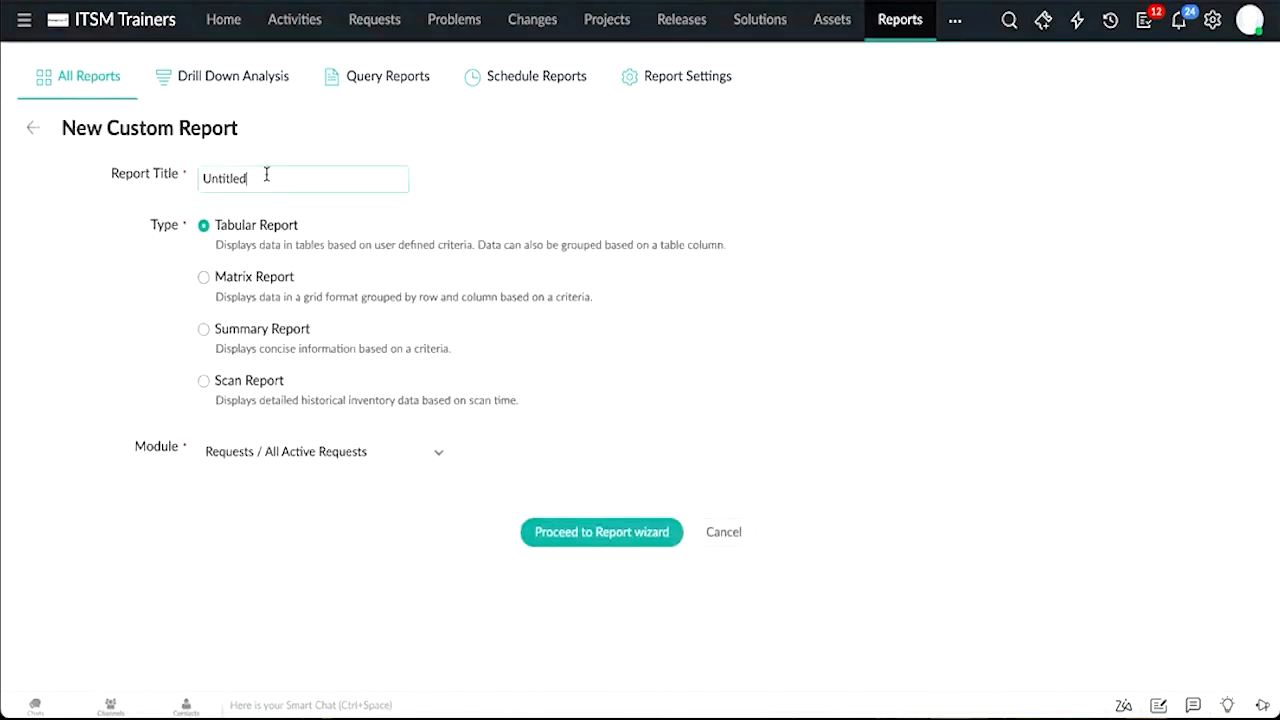
pyautogui.hotkey('ctrl', 'a')
pyautogui.write('Category')
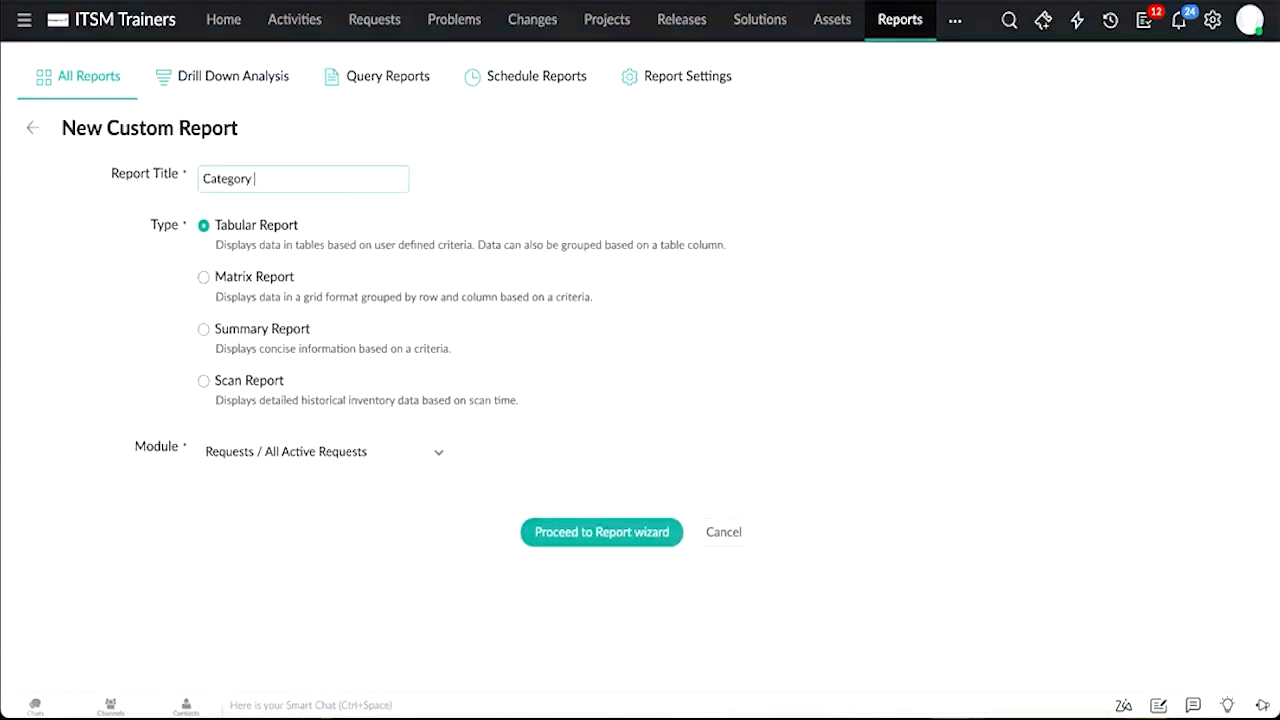
pyautogui.click(611, 550)
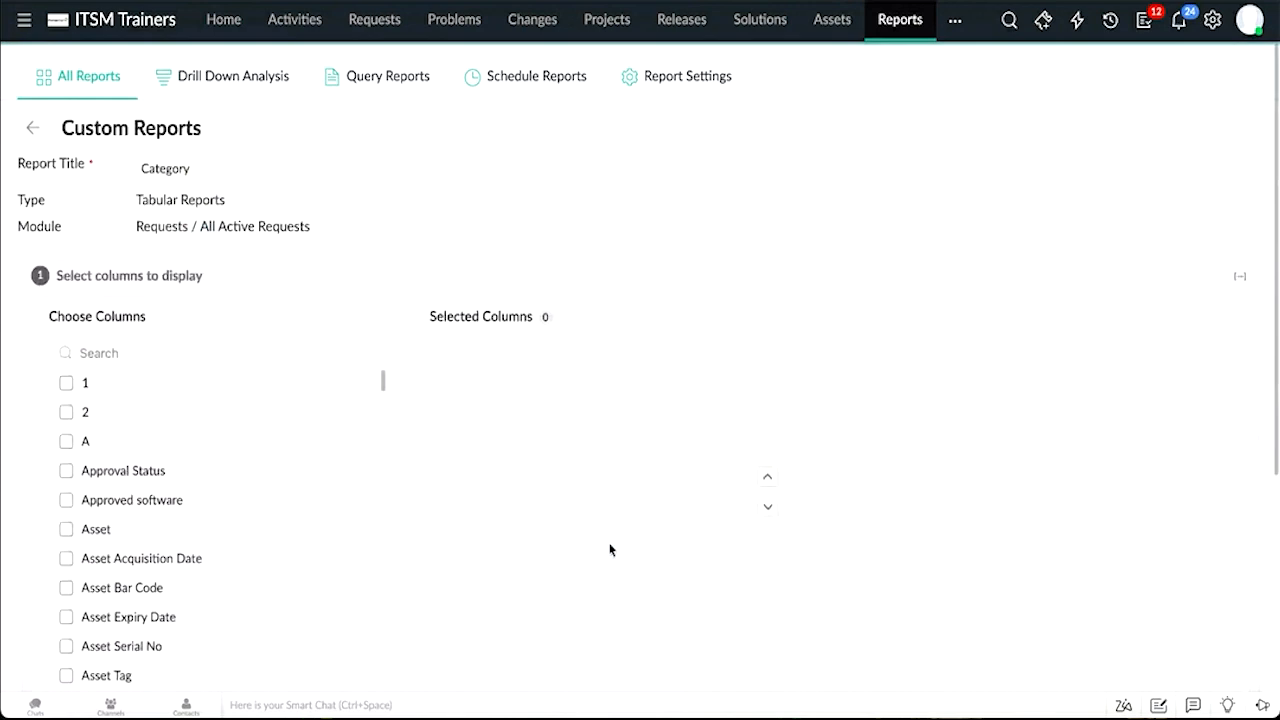
# Step: Search the columns for category and add the Category column to the report
pyautogui.click(220, 355)
pyautogui.write('categ')
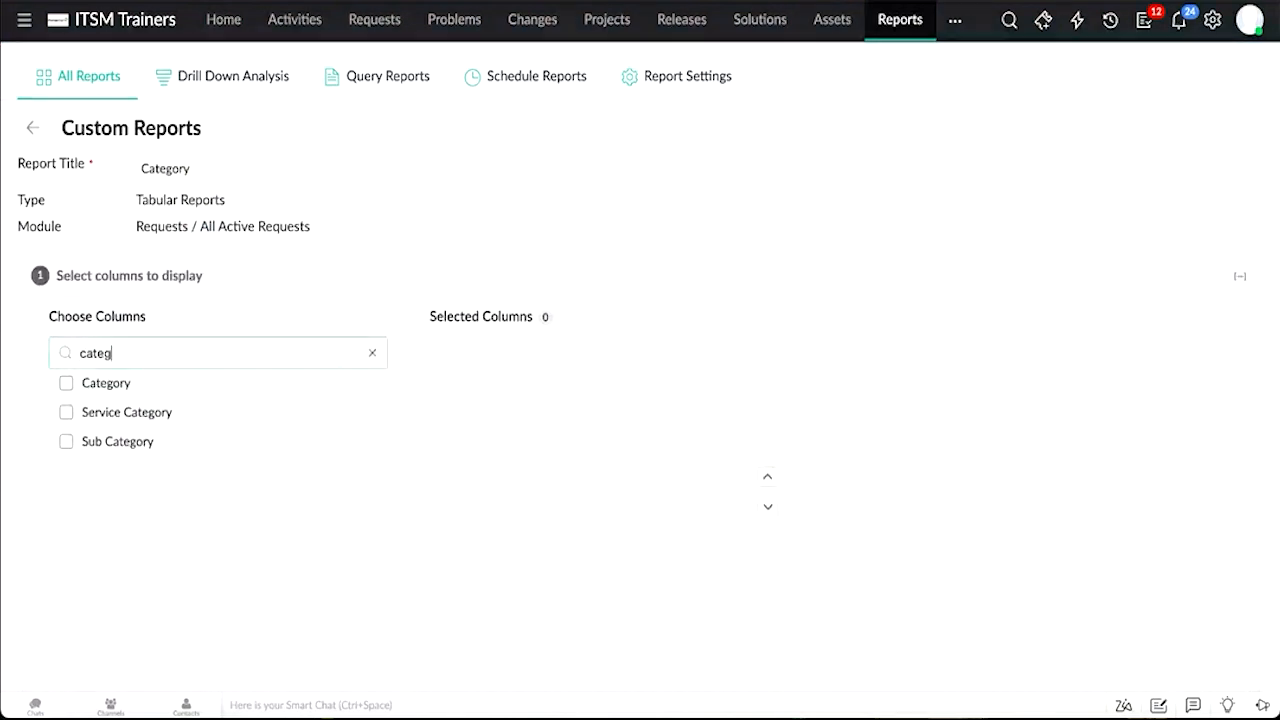
pyautogui.write('ory')
pyautogui.scroll(-3, 527, 653)
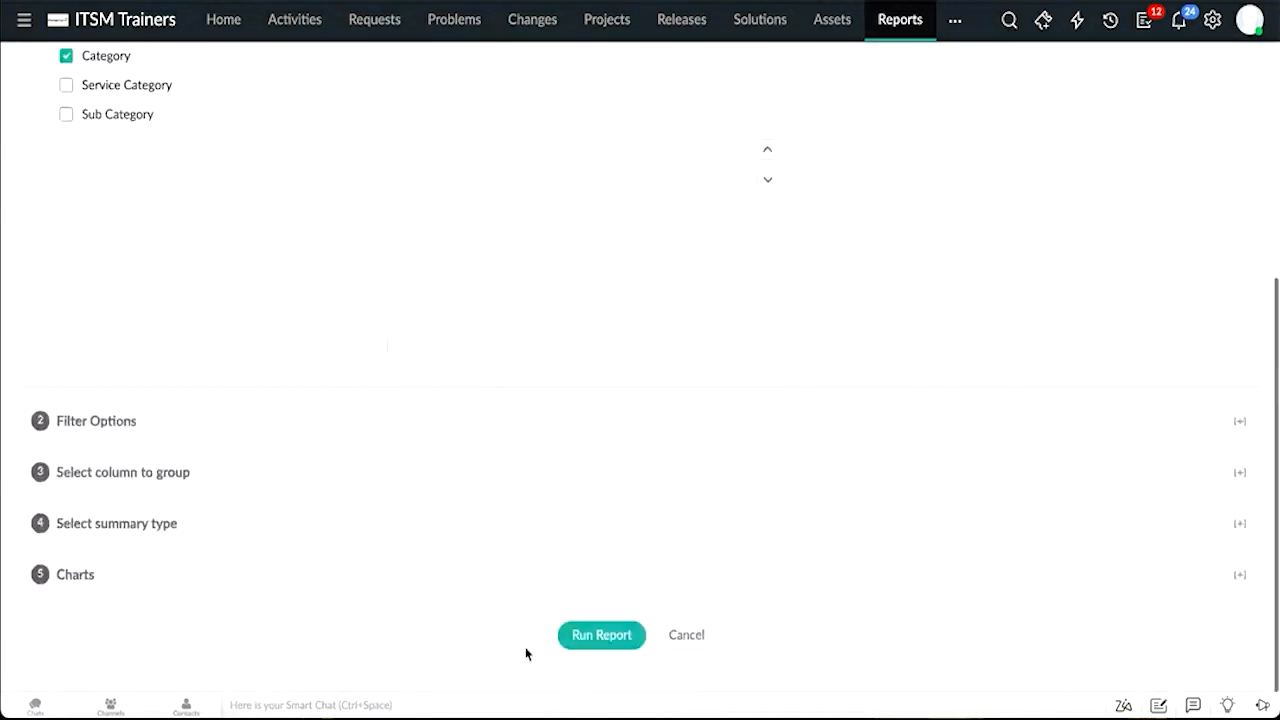
pyautogui.scroll(2, 527, 653)
pyautogui.scroll(-1, 526, 652)
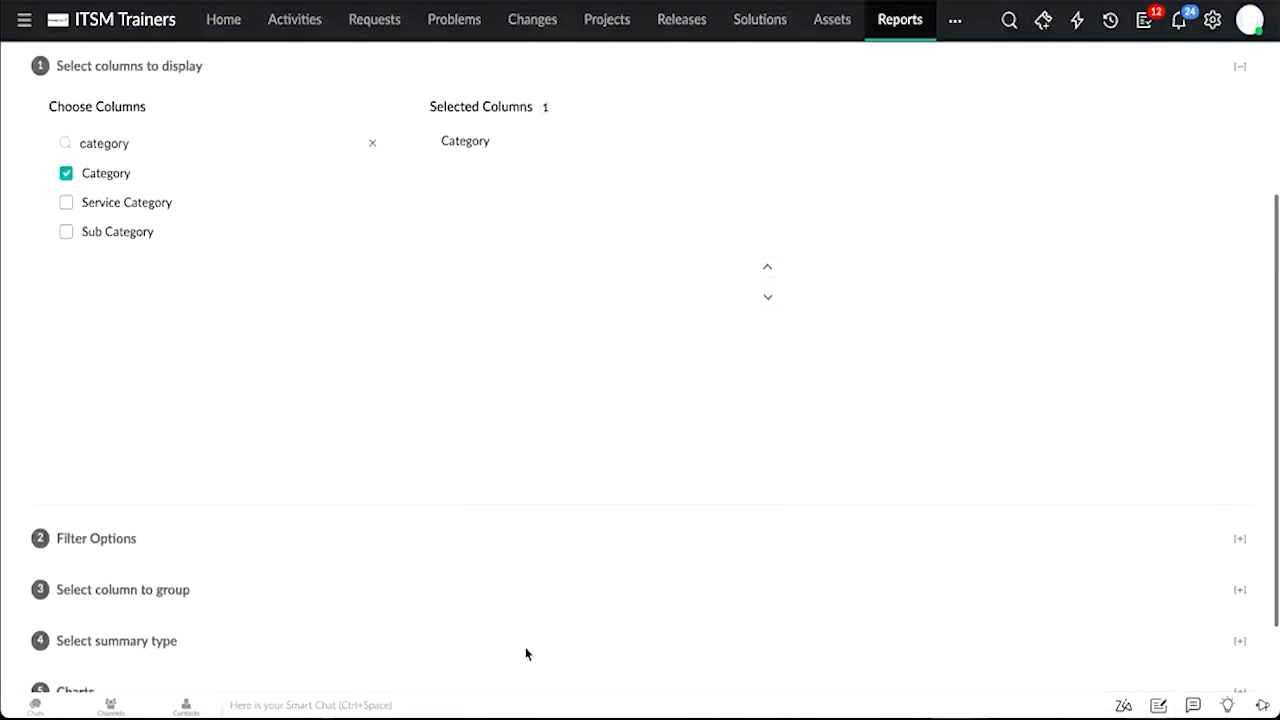
pyautogui.scroll(-1, 527, 653)
# Step: Expand the Charts section and set the chart type to PieChart 3D
pyautogui.click(109, 610)
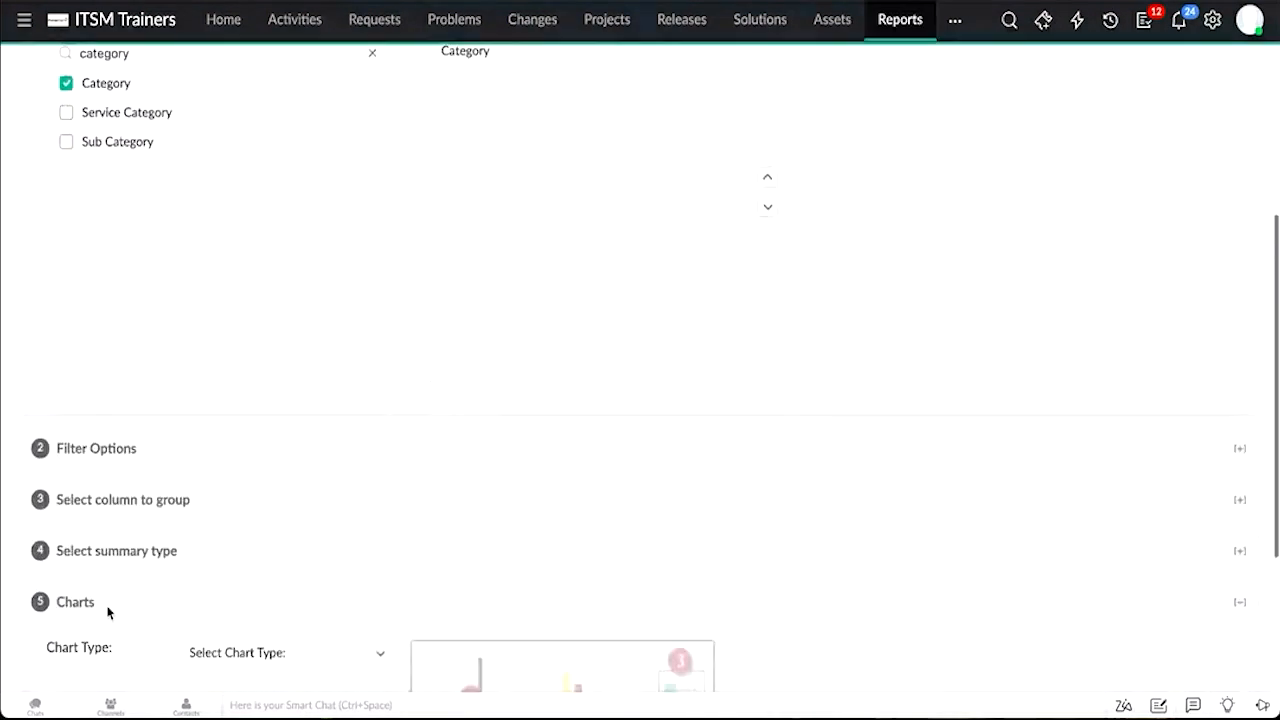
pyautogui.scroll(-1, 108, 608)
pyautogui.click(234, 605)
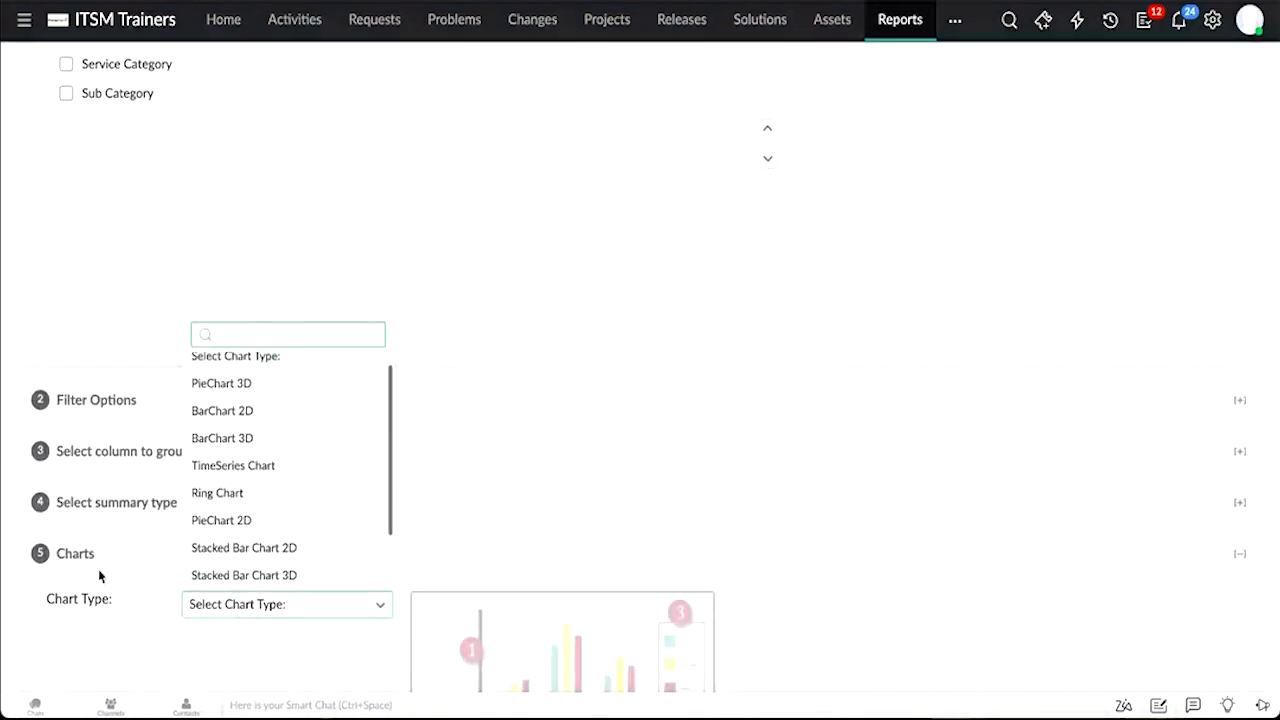
pyautogui.click(266, 396)
# Step: Set the chart's axis column to Category and run the report
pyautogui.scroll(-1, 400, 524)
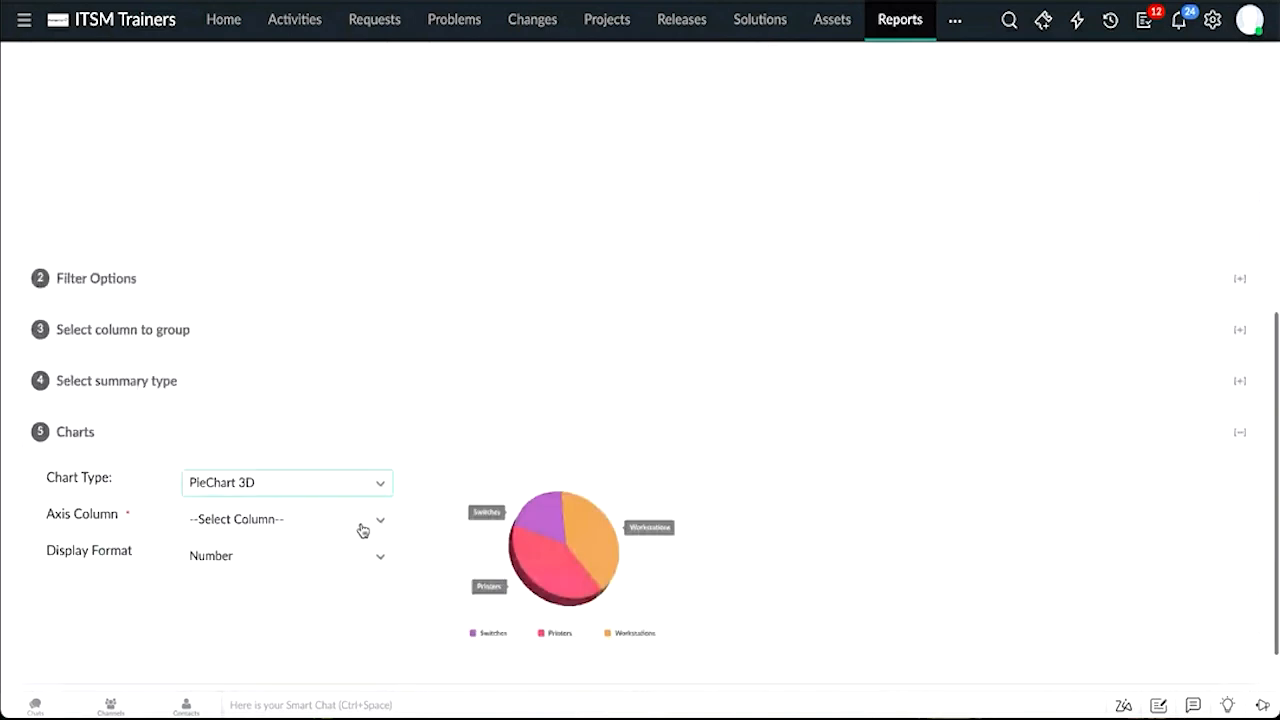
pyautogui.click(286, 523)
pyautogui.write('co')
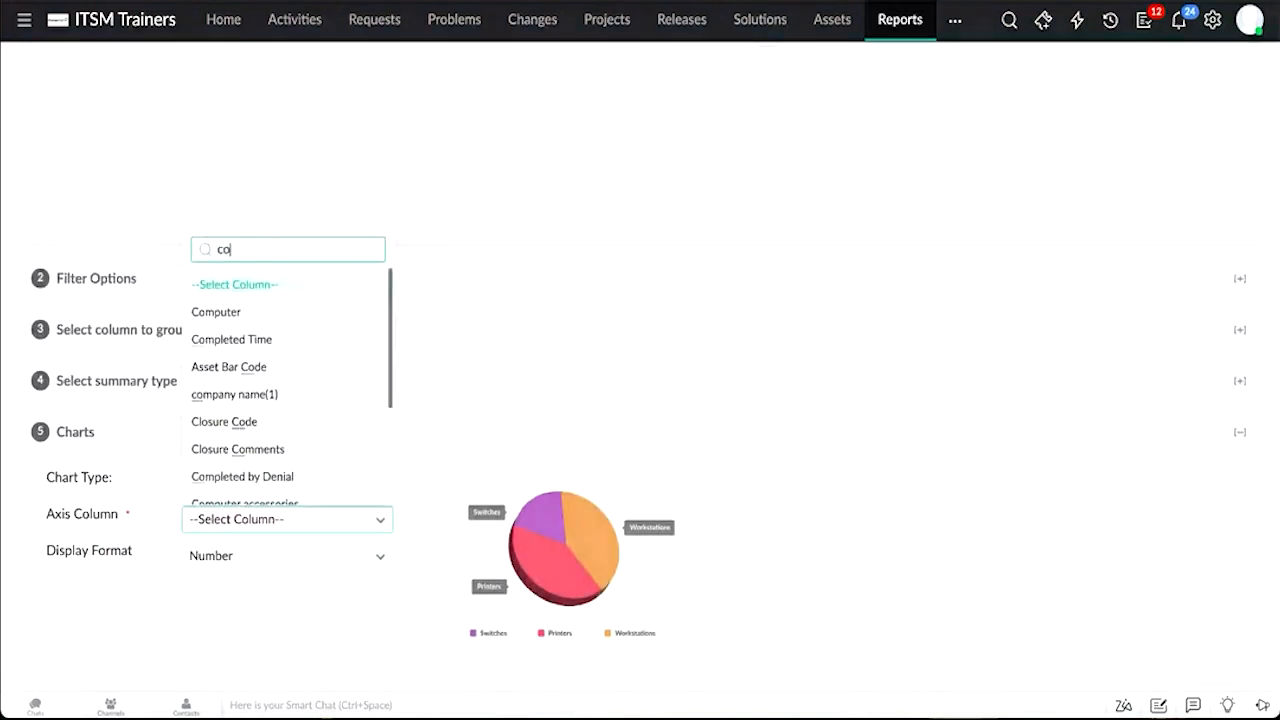
pyautogui.press('BackSpace')
pyautogui.write('ate')
pyautogui.click(266, 590)
pyautogui.scroll(-1, 637, 343)
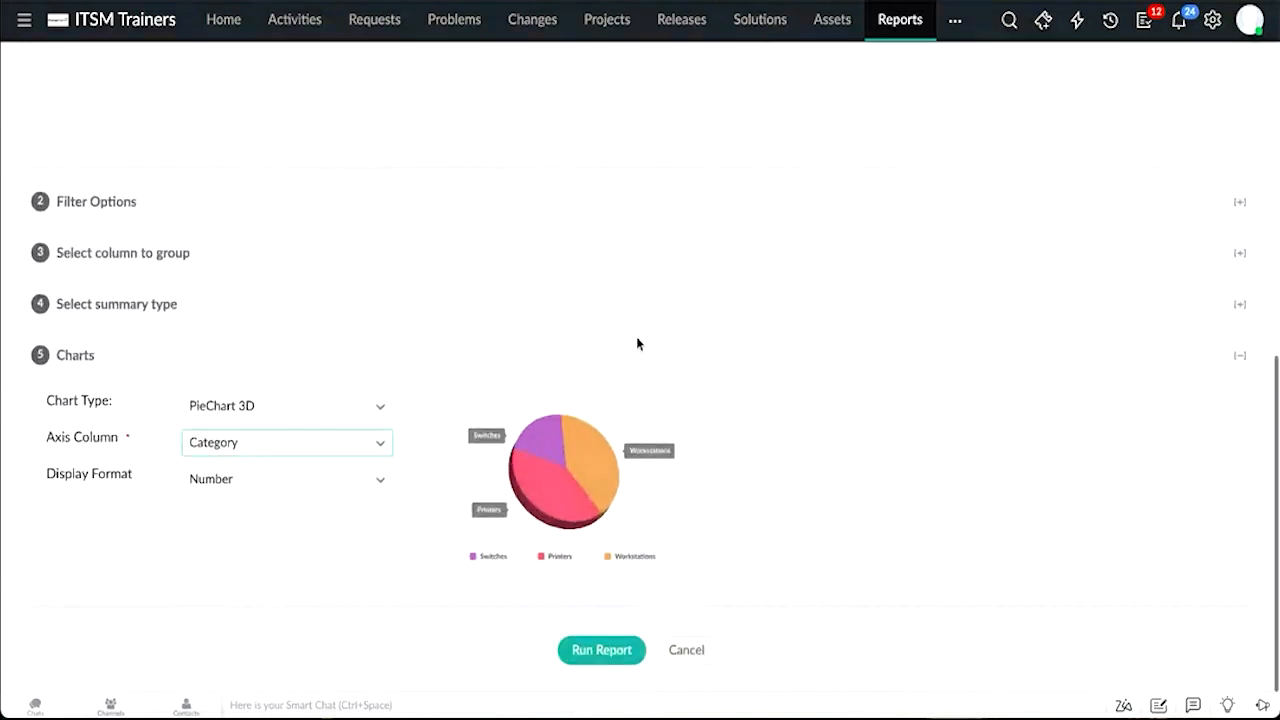
pyautogui.click(592, 669)
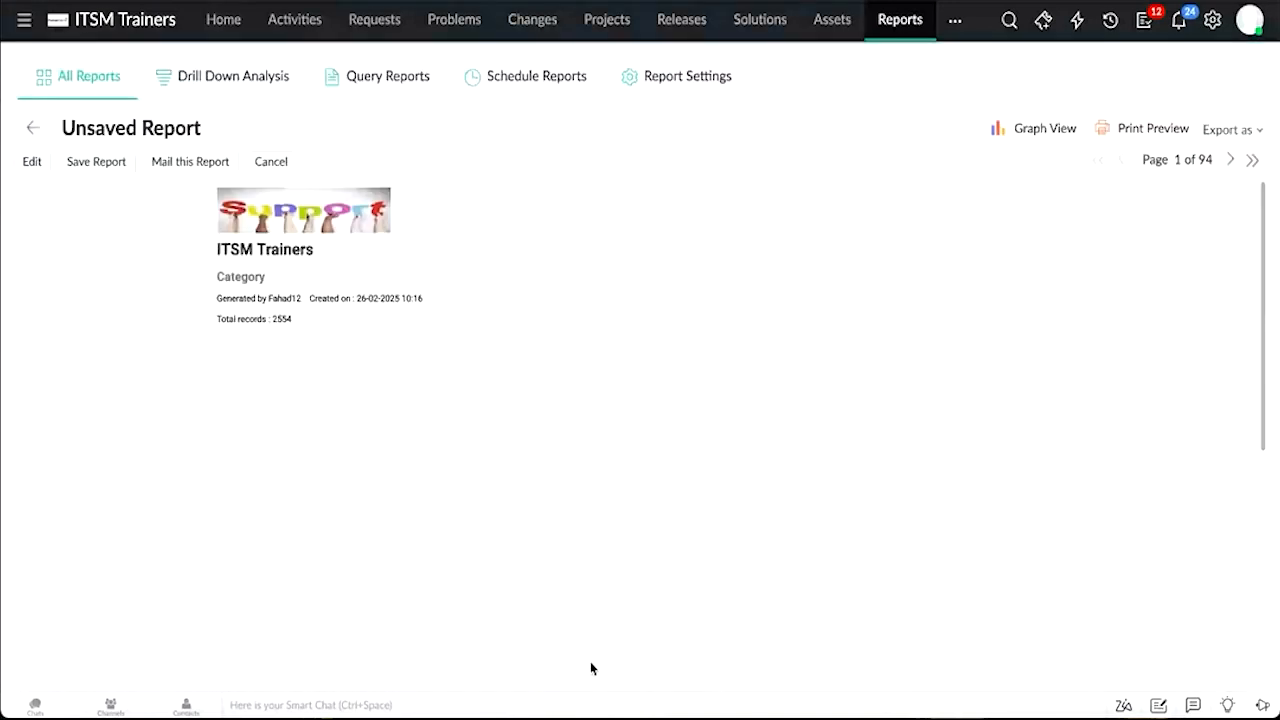
# Step: Save the report as Category - Demo, public, in the ITSM Trainers dashboard folder with dashboard access enabled
pyautogui.scroll(-2, 591, 663)
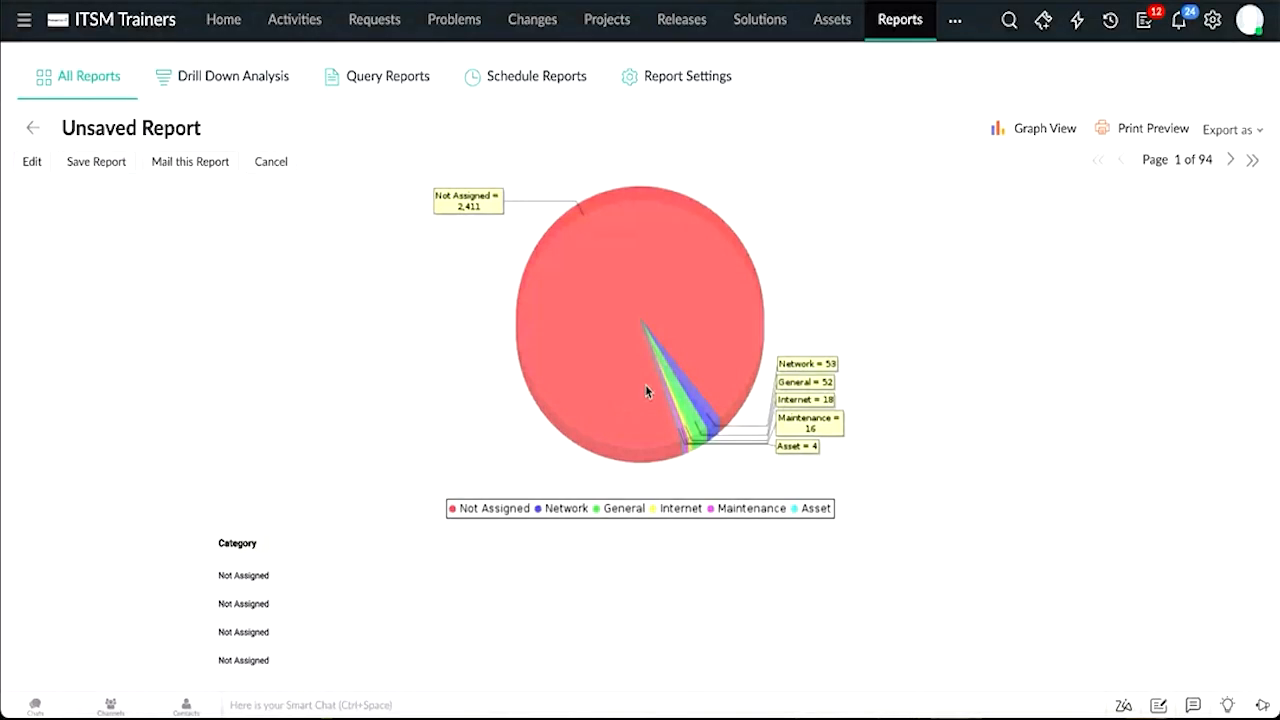
pyautogui.click(100, 161)
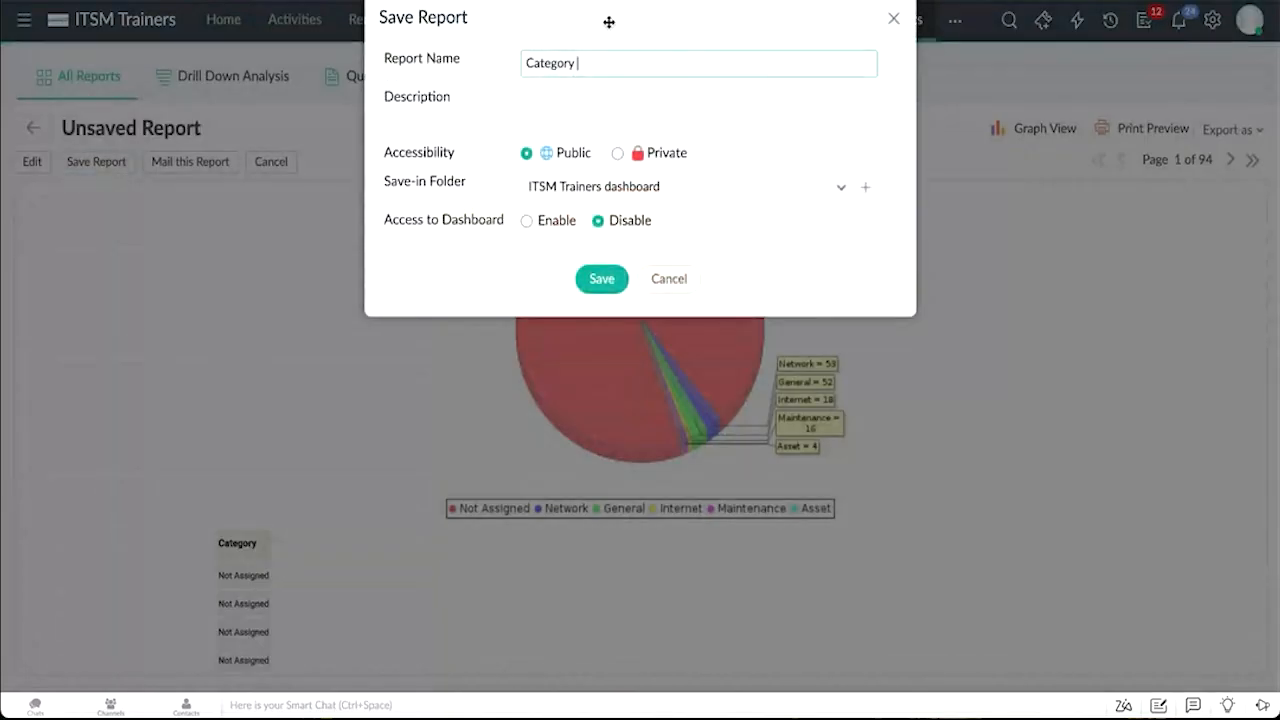
pyautogui.write('- Demo')
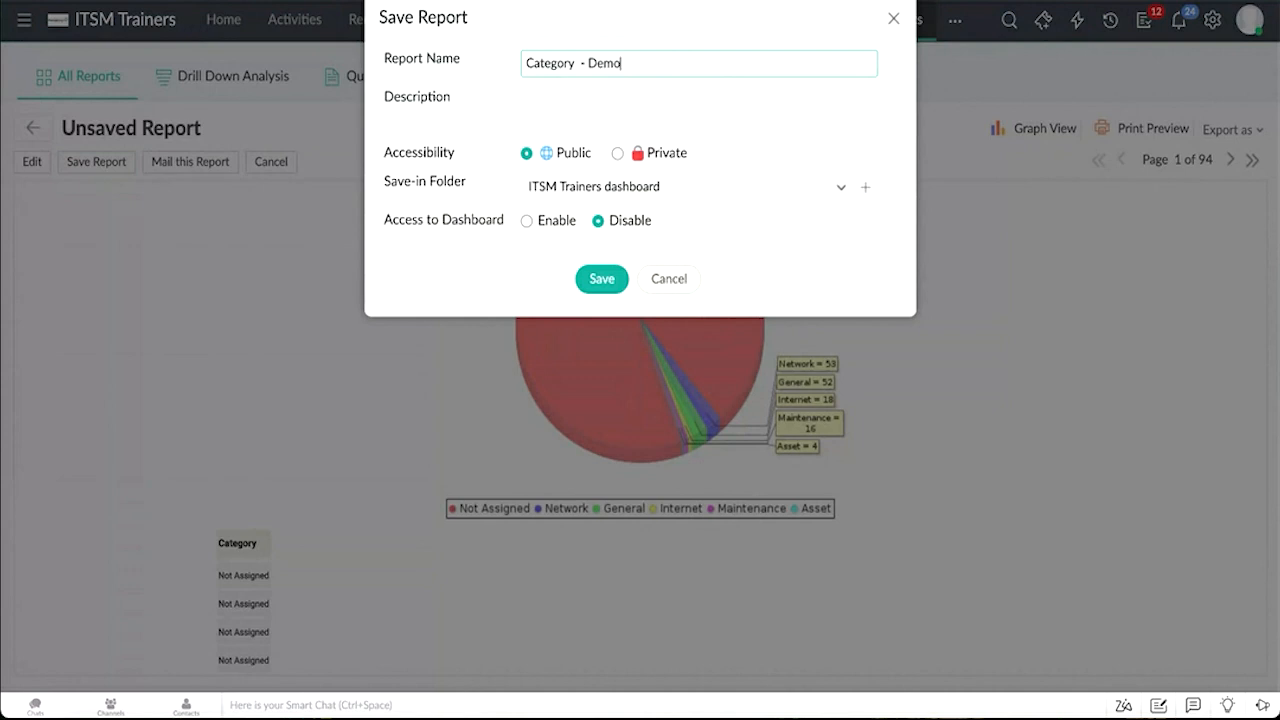
pyautogui.click(533, 225)
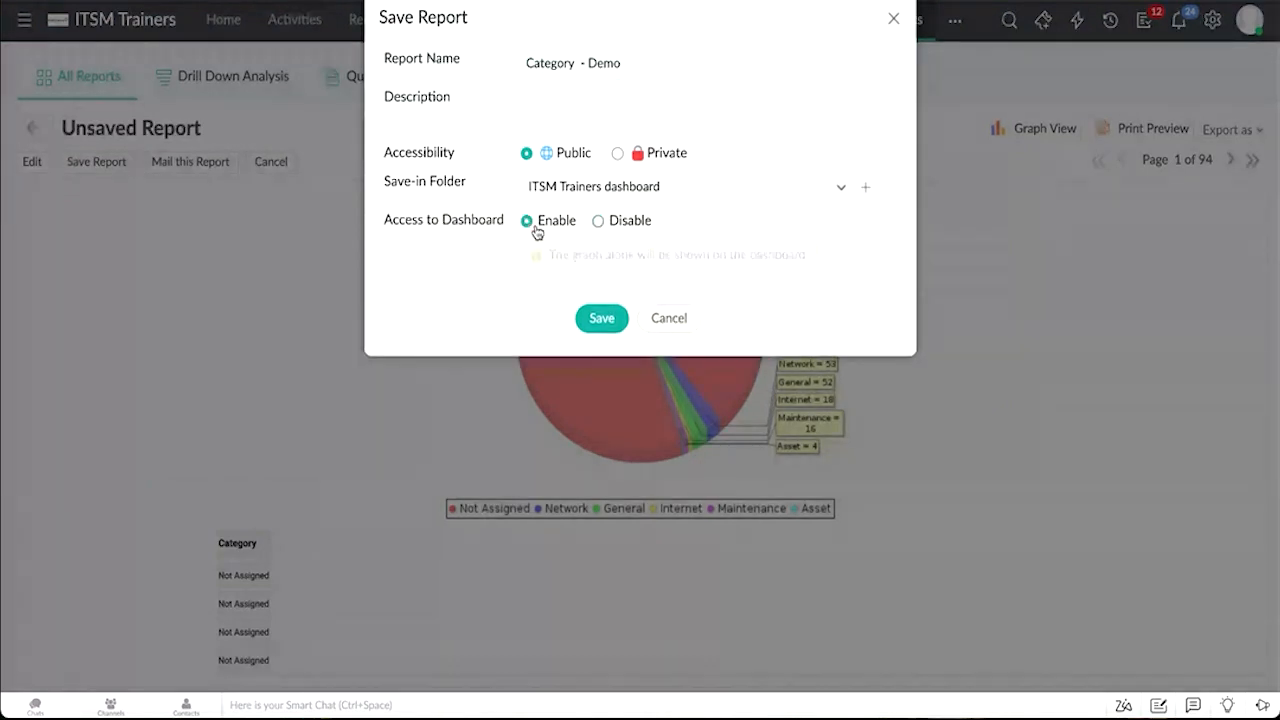
pyautogui.click(603, 326)
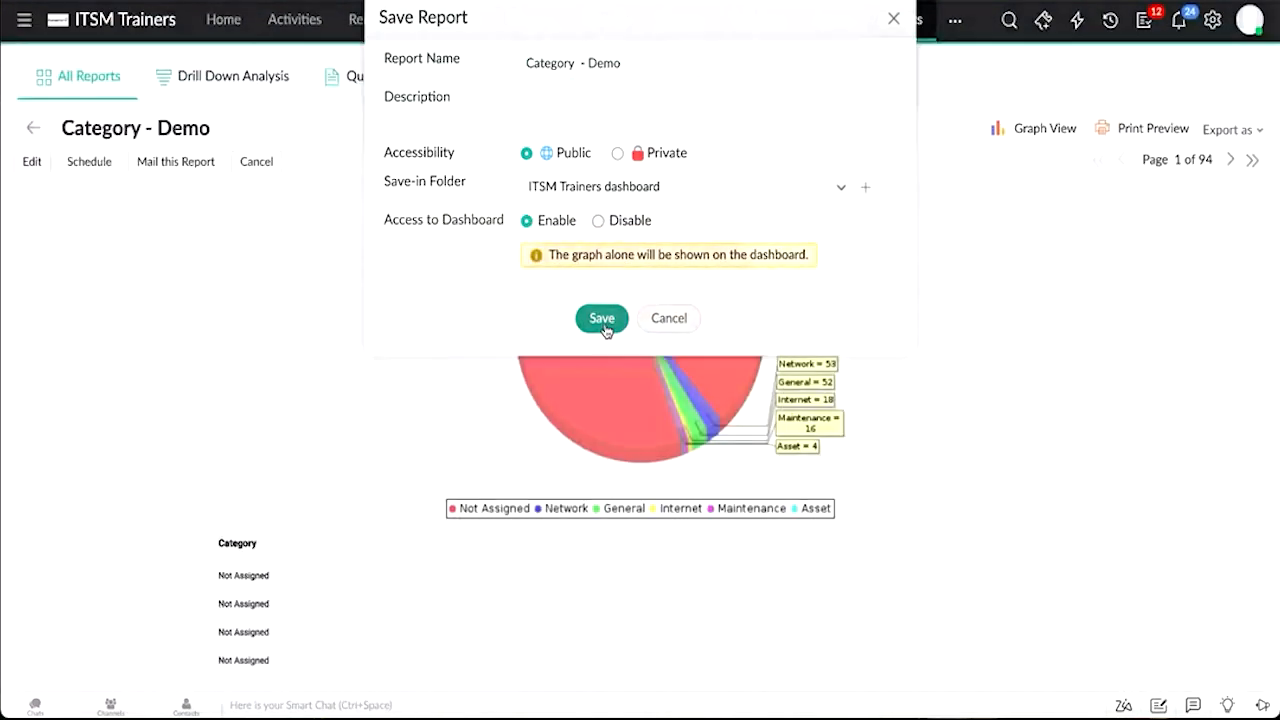
# Step: Add the Category - Demo report as a widget to the Helpdesk Dashboard layout
pyautogui.click(222, 22)
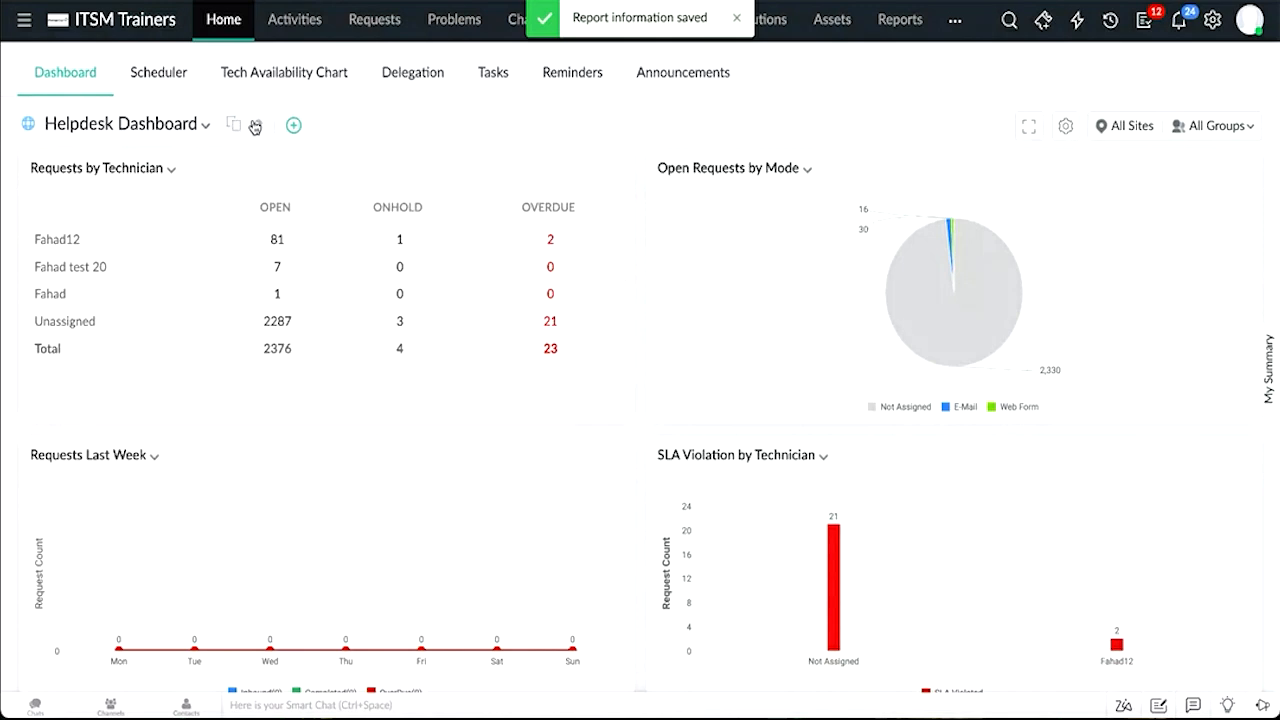
pyautogui.click(250, 125)
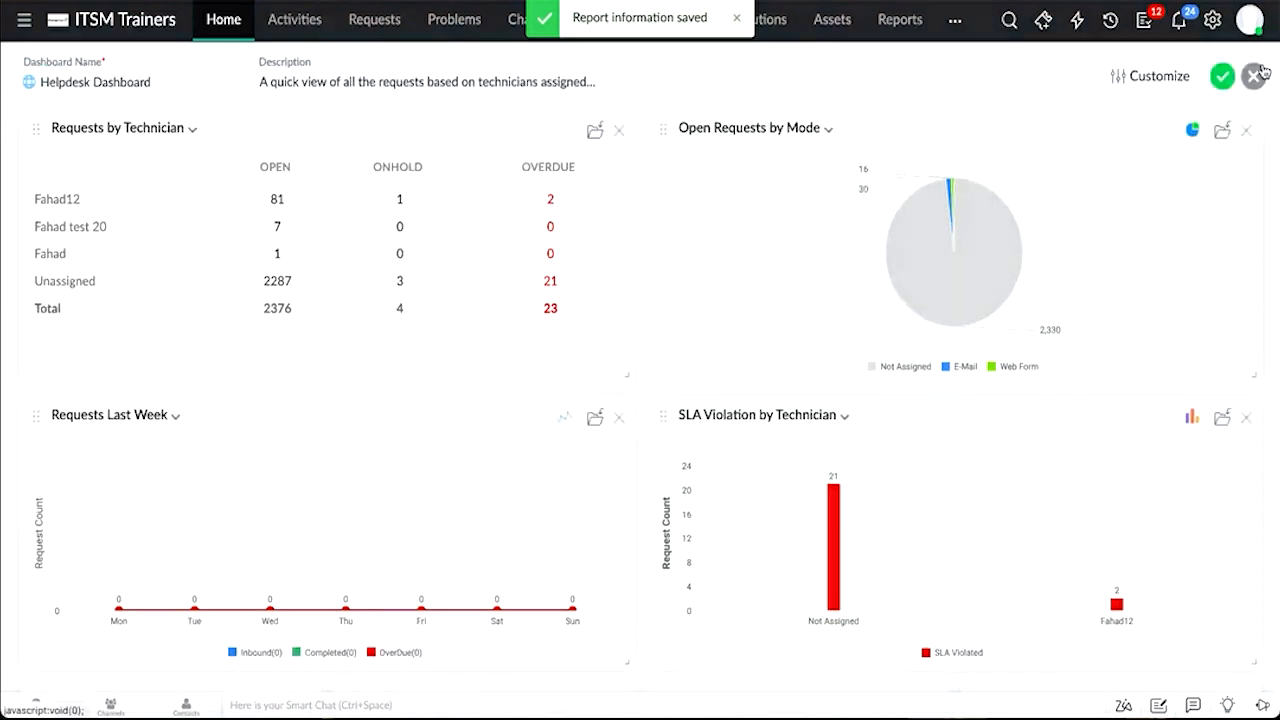
pyautogui.click(1150, 76)
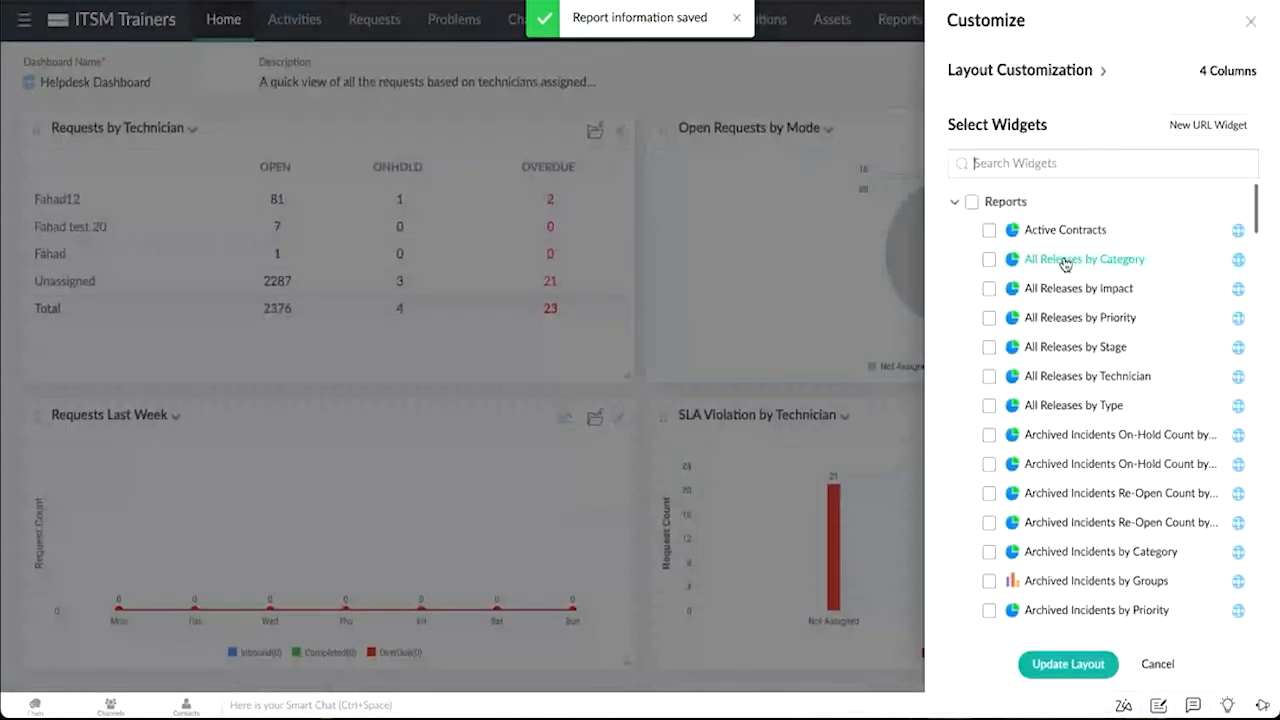
pyautogui.click(1046, 164)
pyautogui.write('ca')
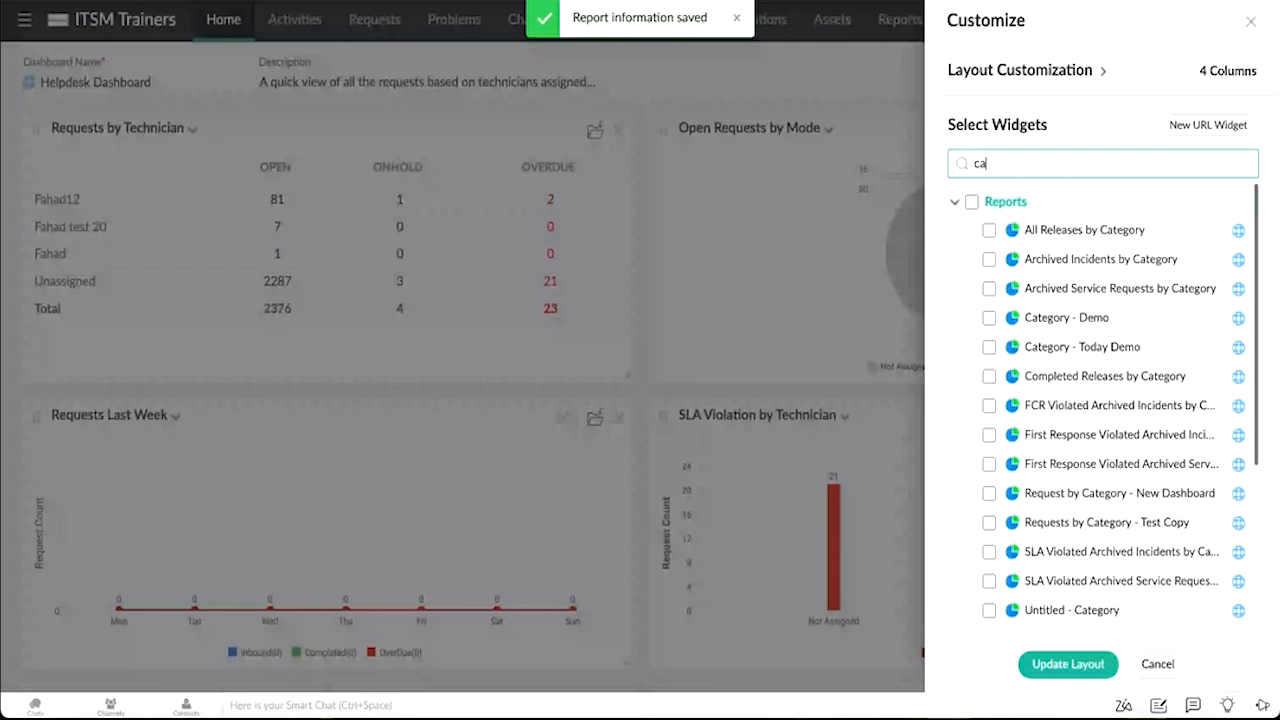
pyautogui.write('tegr')
pyautogui.press('BackSpace')
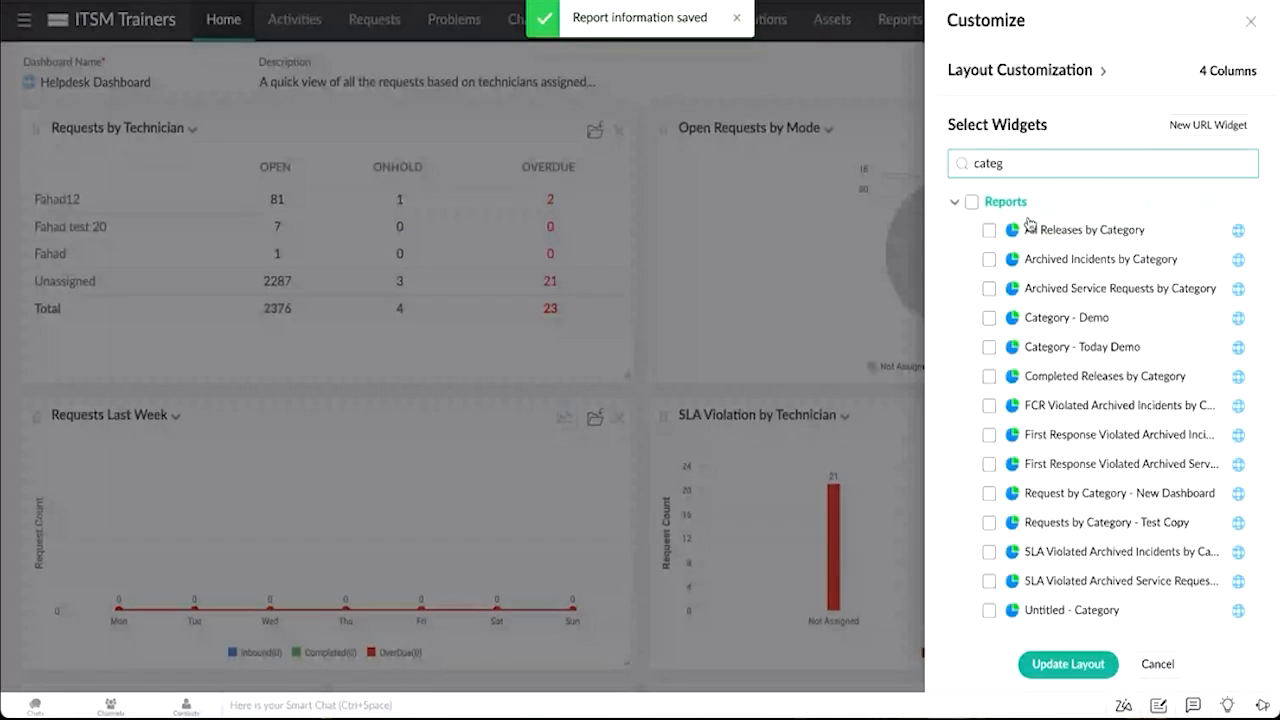
pyautogui.click(991, 318)
pyautogui.click(1046, 662)
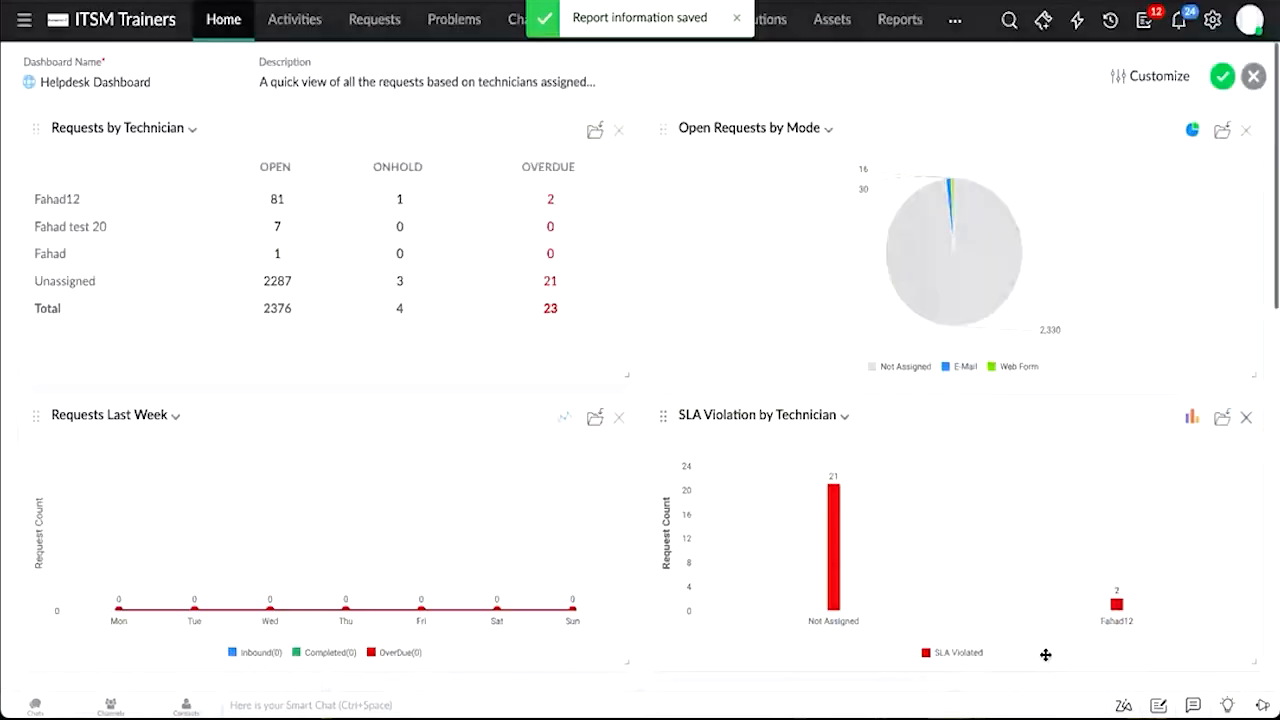
pyautogui.scroll(-10, 1046, 655)
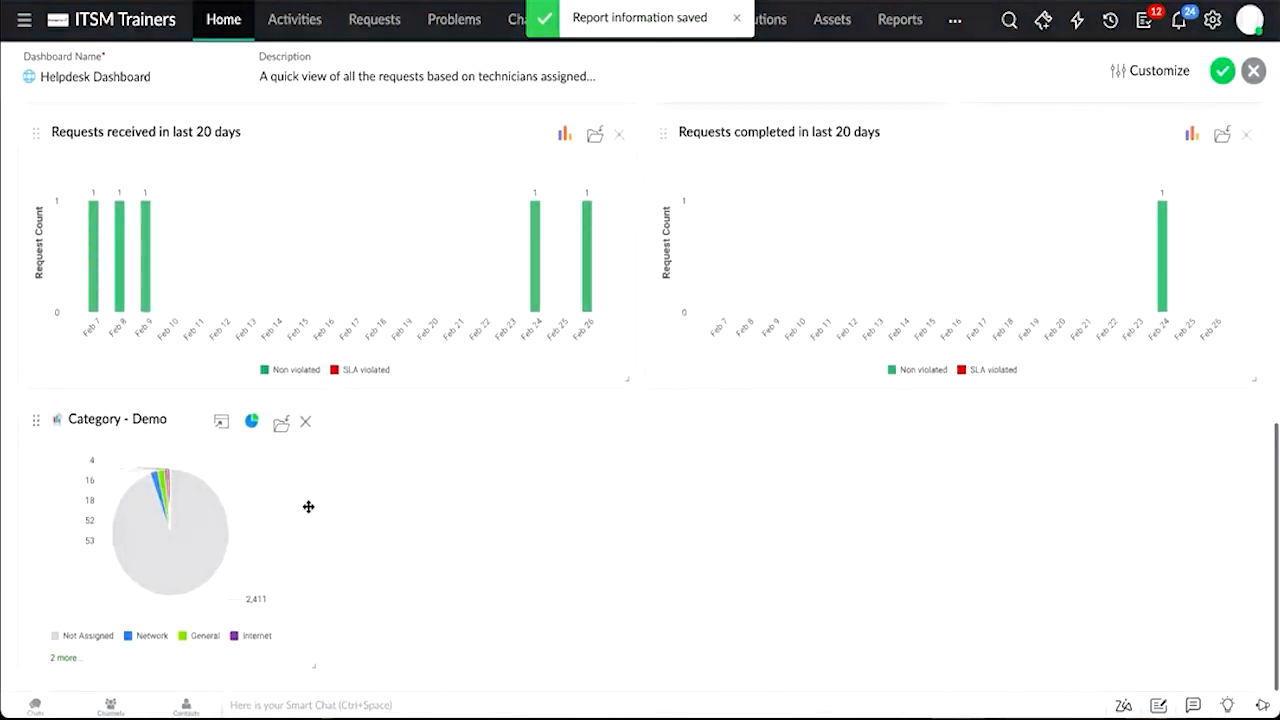
pyautogui.scroll(5, 308, 507)
# Step: Browse the dashboard's available report widgets, then leave dashboard editing without saving
pyautogui.click(1157, 68)
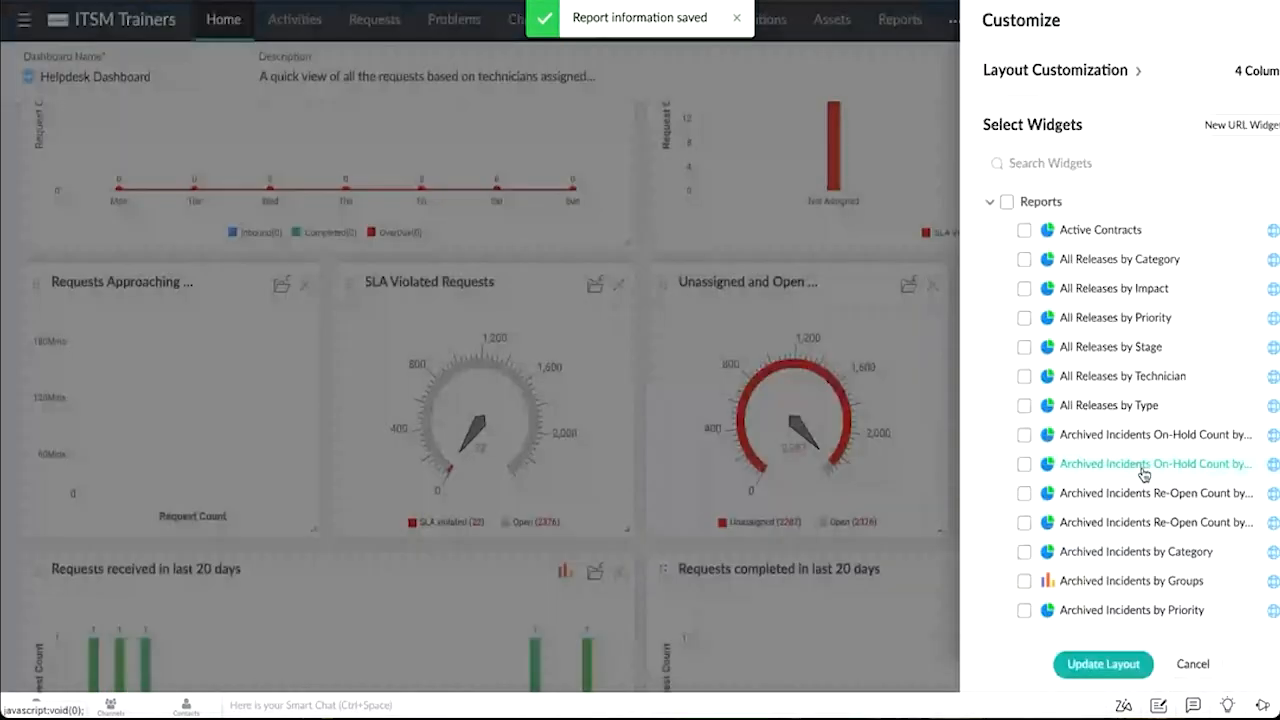
pyautogui.scroll(-15, 1143, 474)
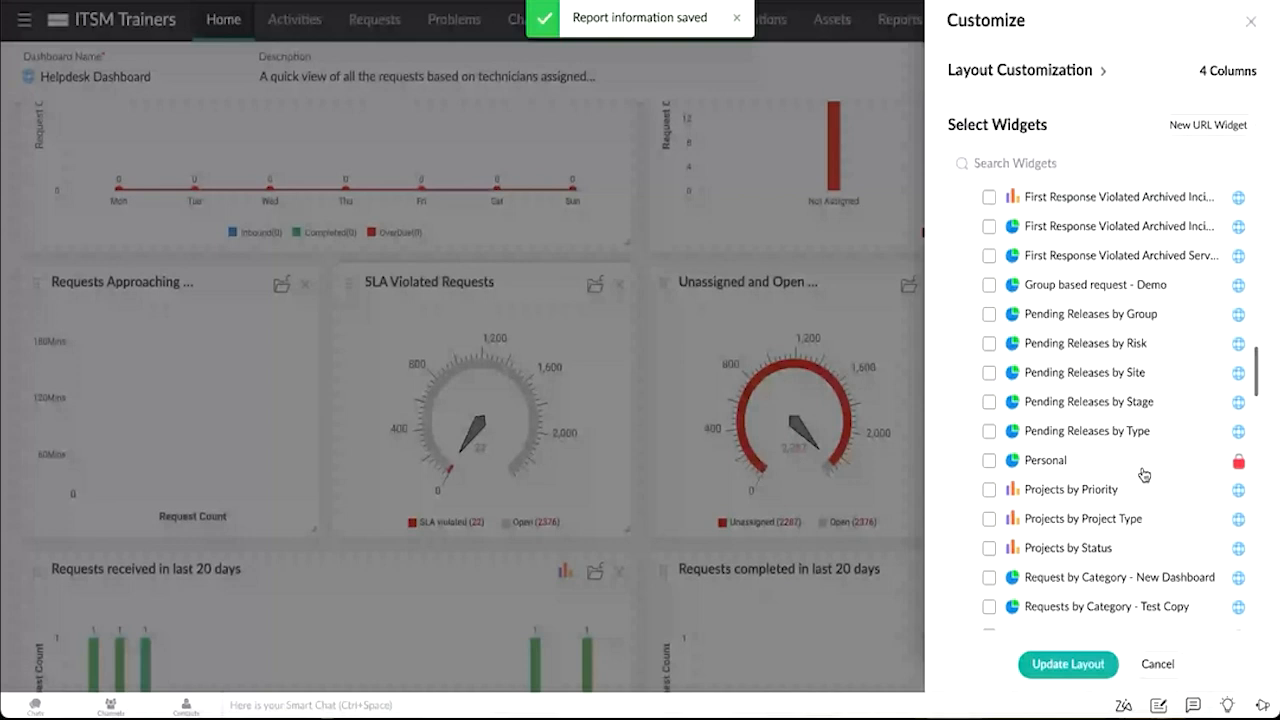
pyautogui.scroll(-1, 1144, 474)
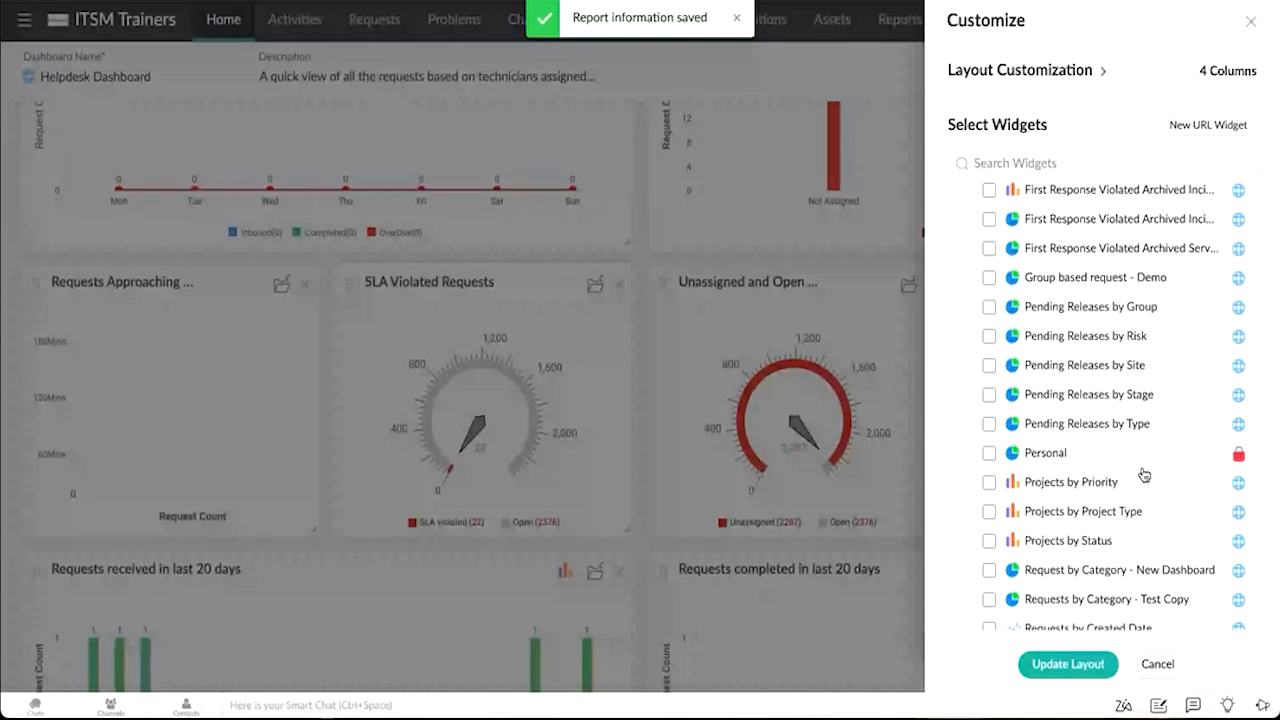
pyautogui.scroll(1, 1143, 477)
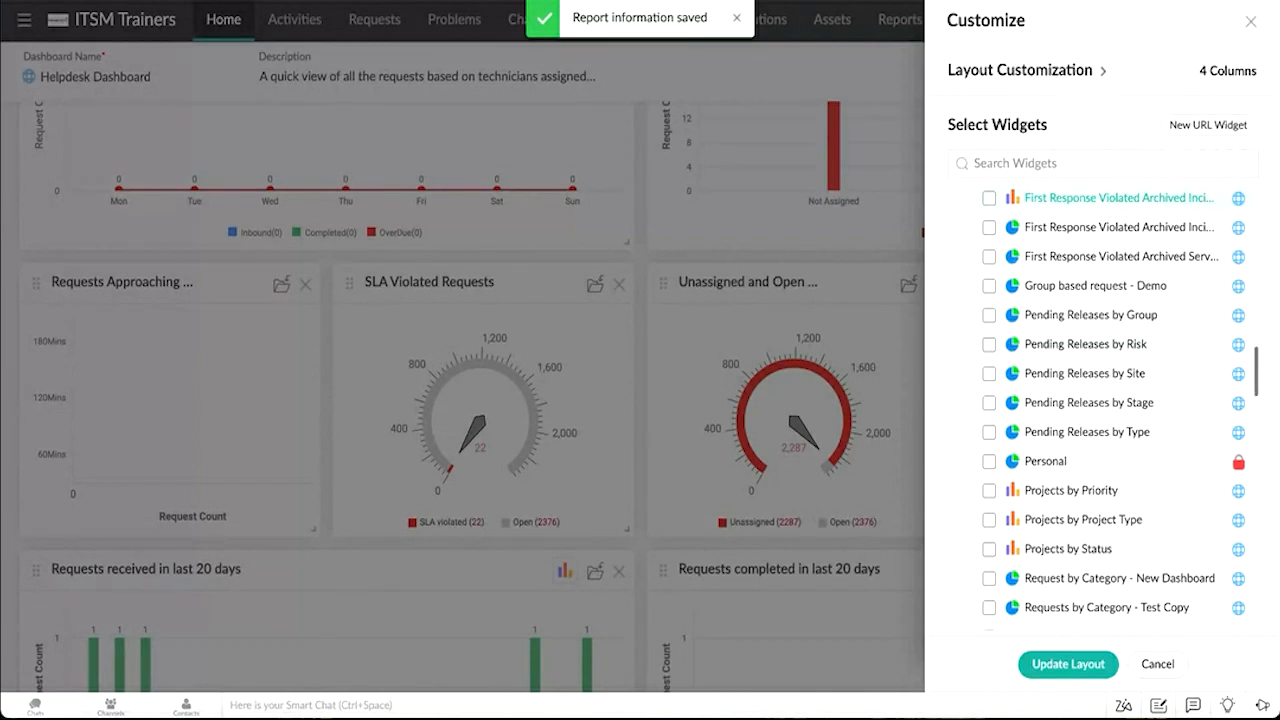
pyautogui.click(1251, 28)
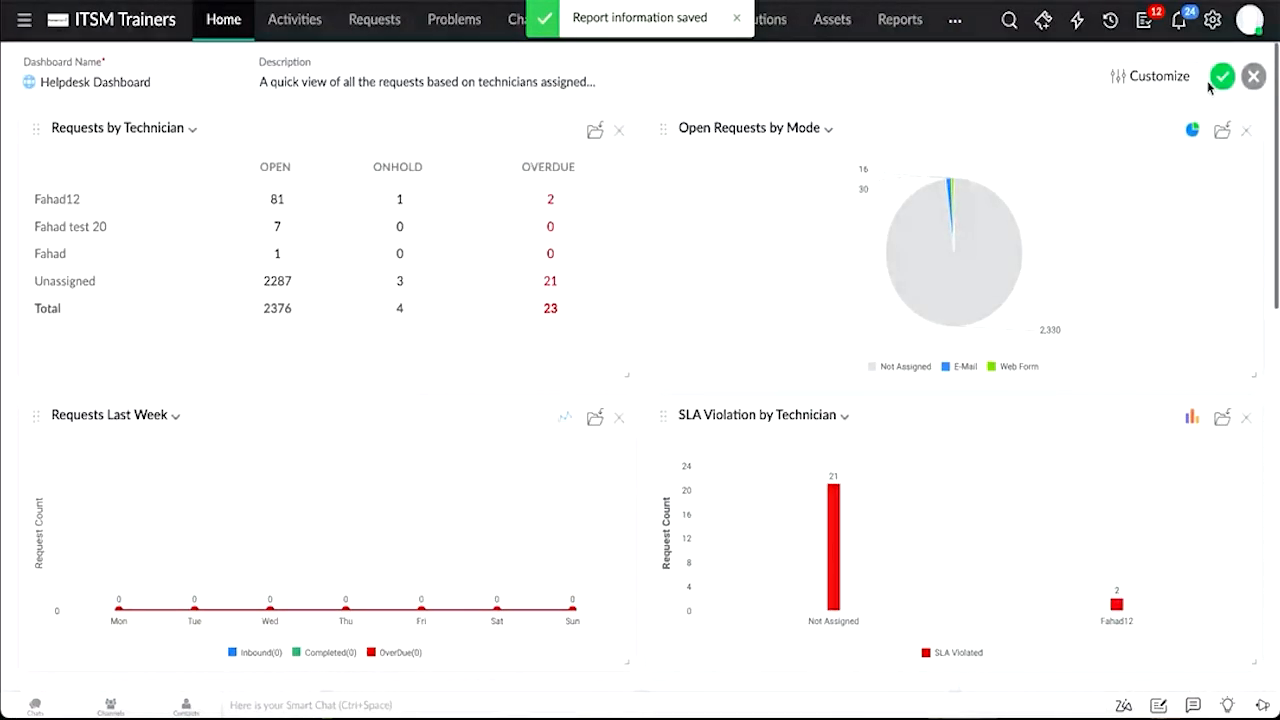
pyautogui.click(1253, 76)
pyautogui.click(766, 403)
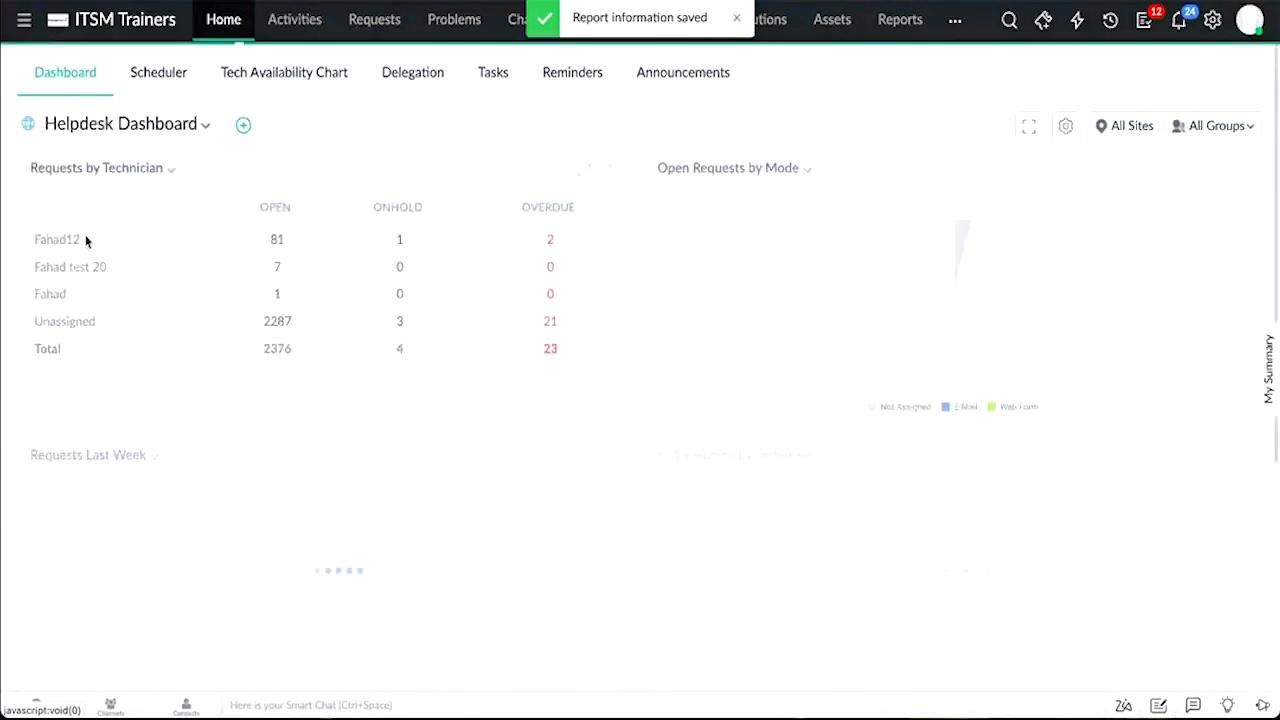
# Step: Create a new dashboard and mark it as an Executive Dashboard
pyautogui.click(203, 124)
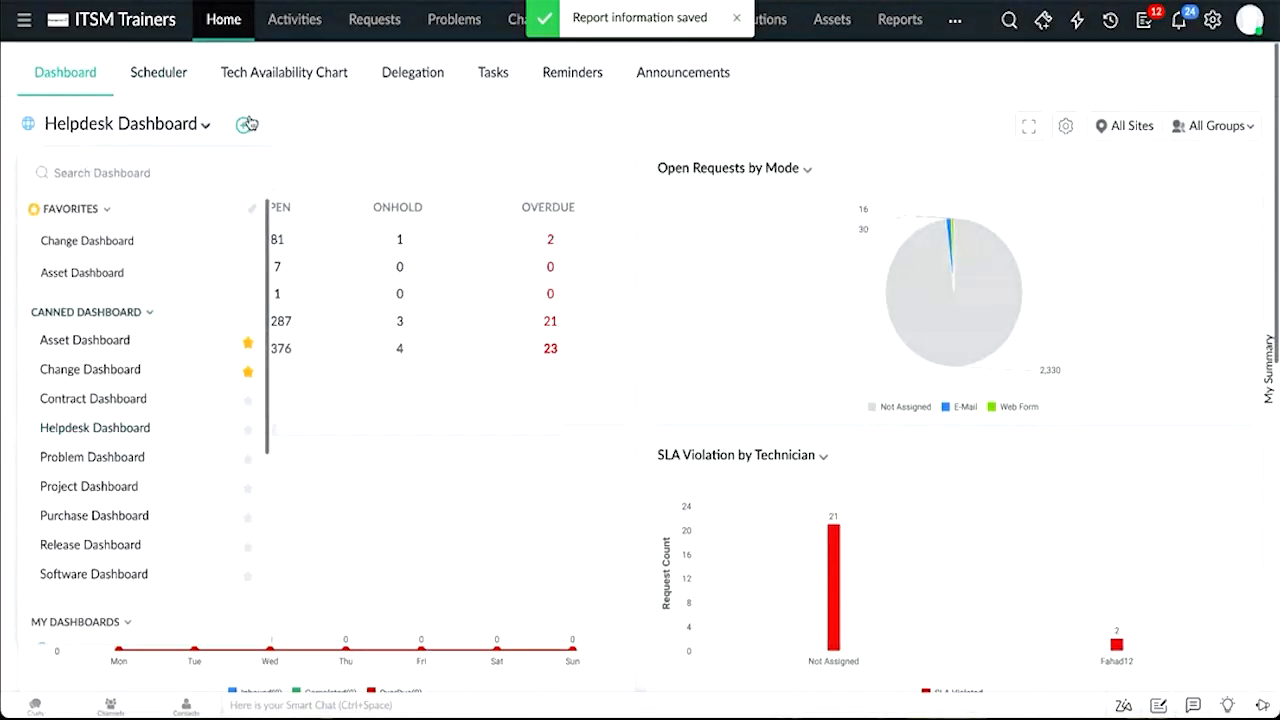
pyautogui.click(242, 126)
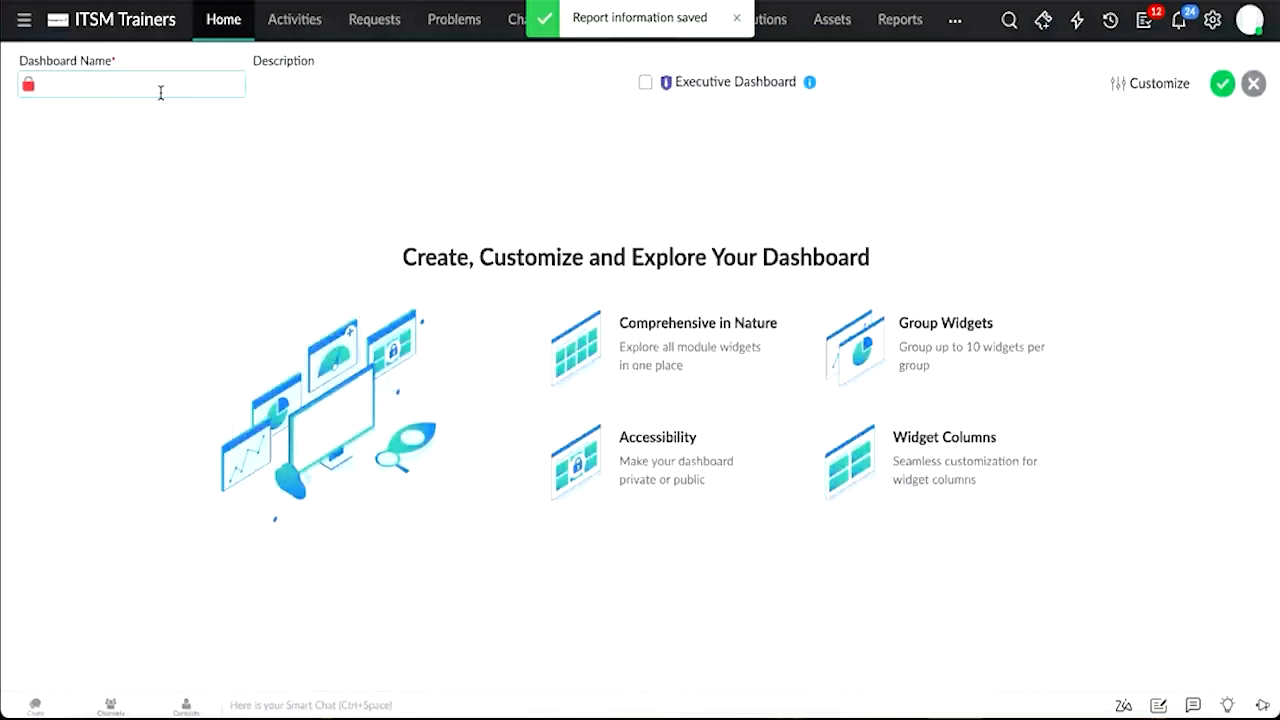
pyautogui.click(645, 83)
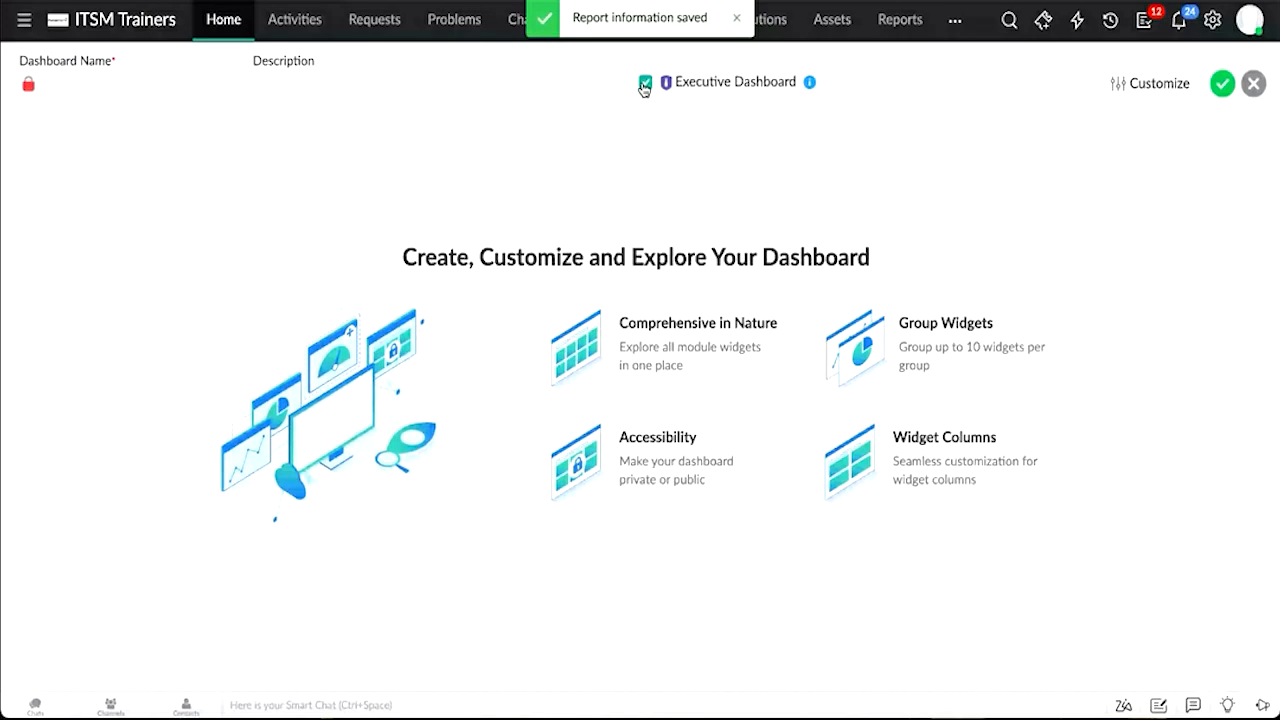
# Step: Set the new dashboard's accessibility to Shared and open the participant picker to choose users
pyautogui.click(1163, 79)
pyautogui.click(1226, 220)
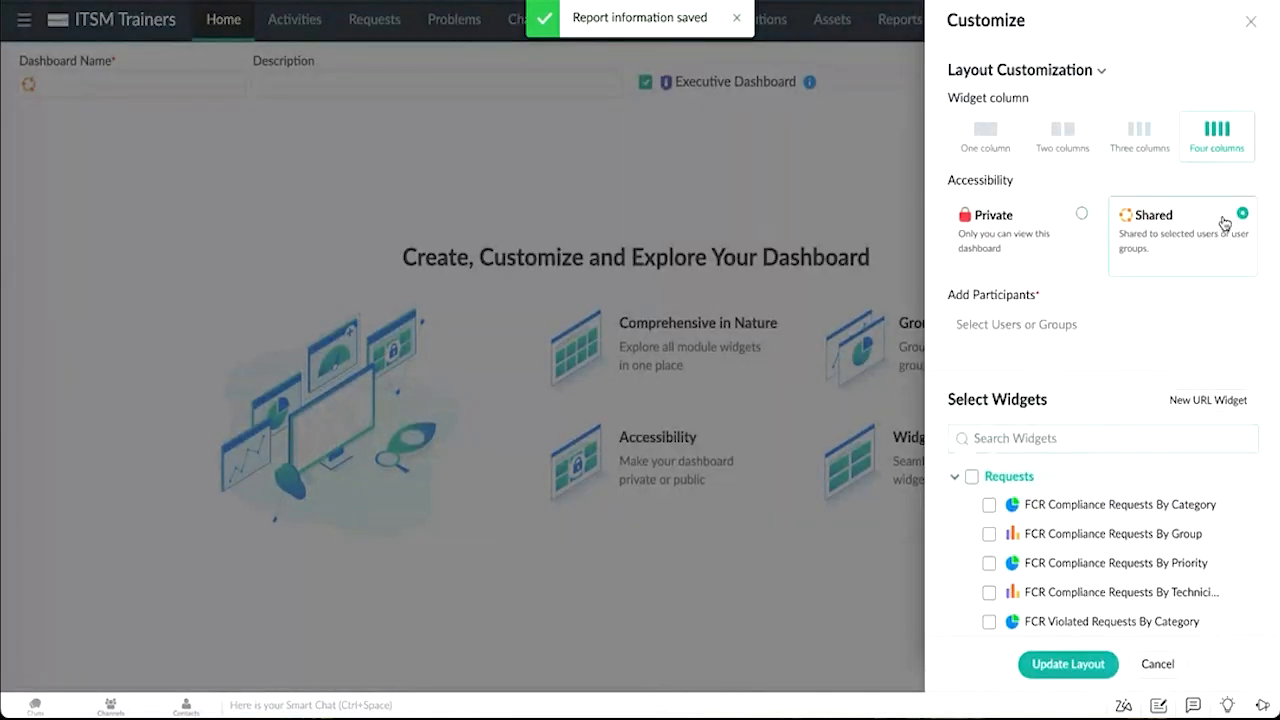
pyautogui.click(1046, 326)
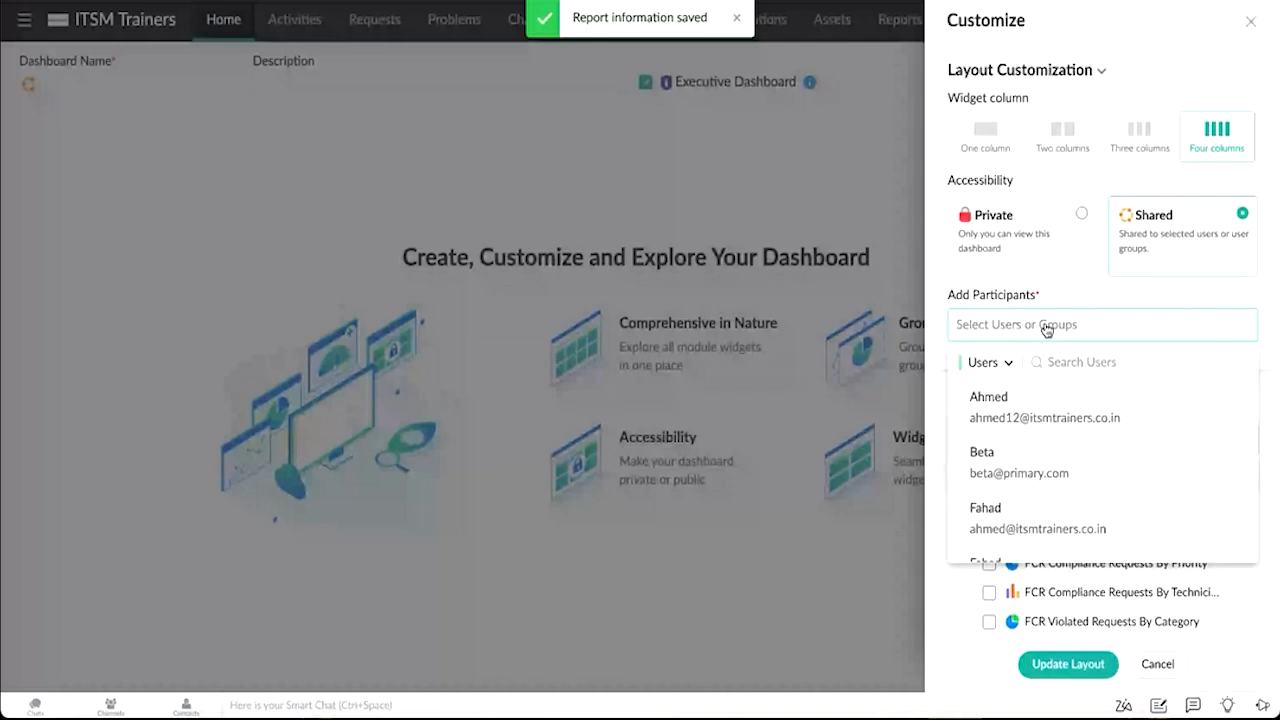
pyautogui.click(986, 362)
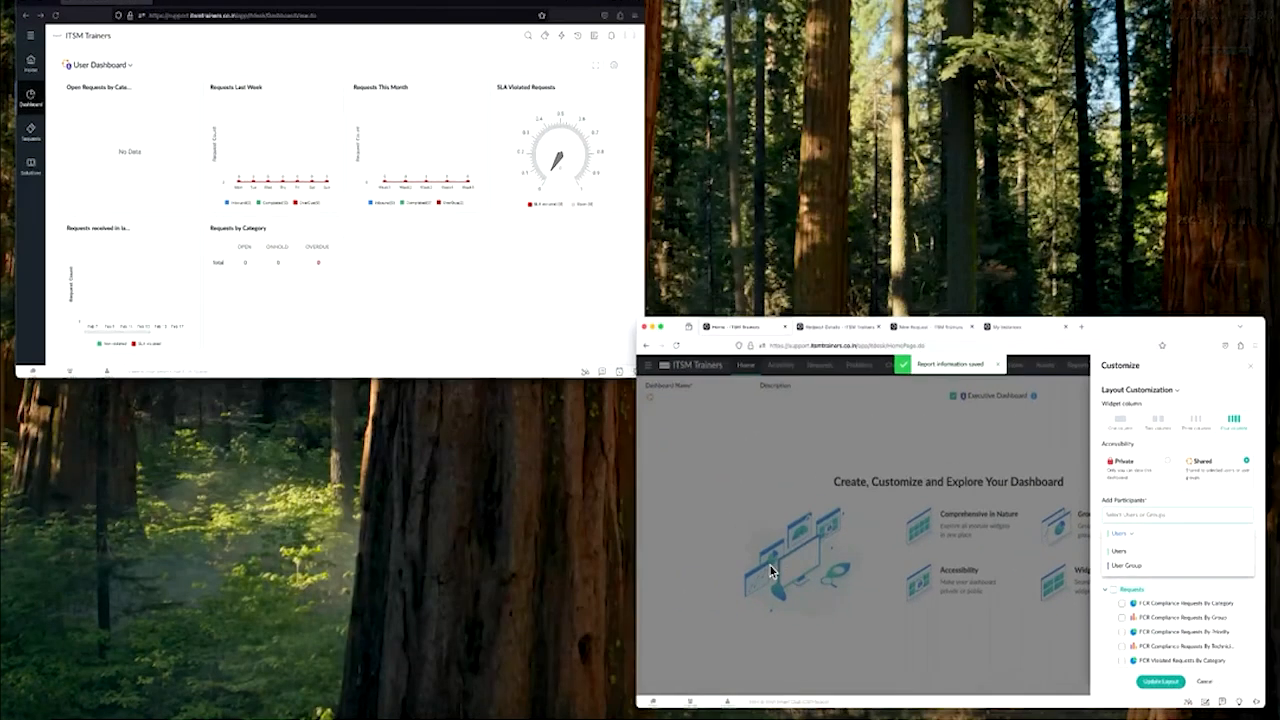
# Step: Switch to the requester portal window and open its Dashboard section
pyautogui.click(462, 258)
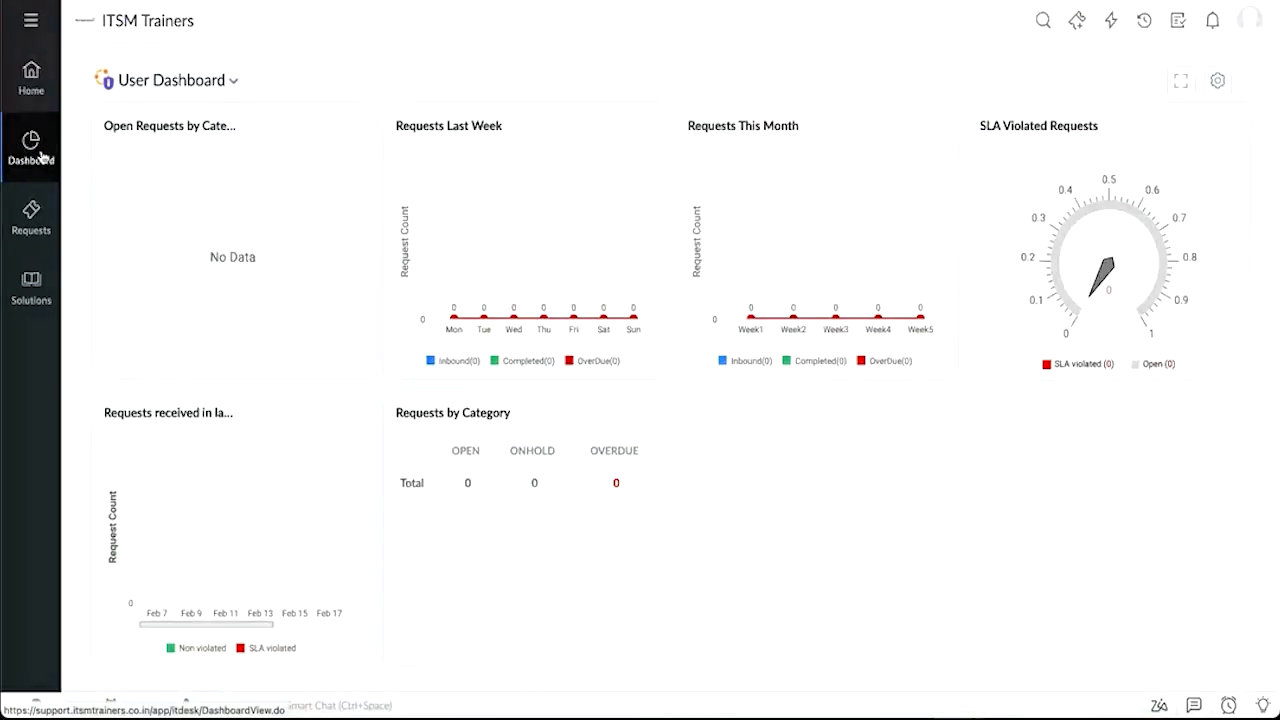
pyautogui.click(40, 155)
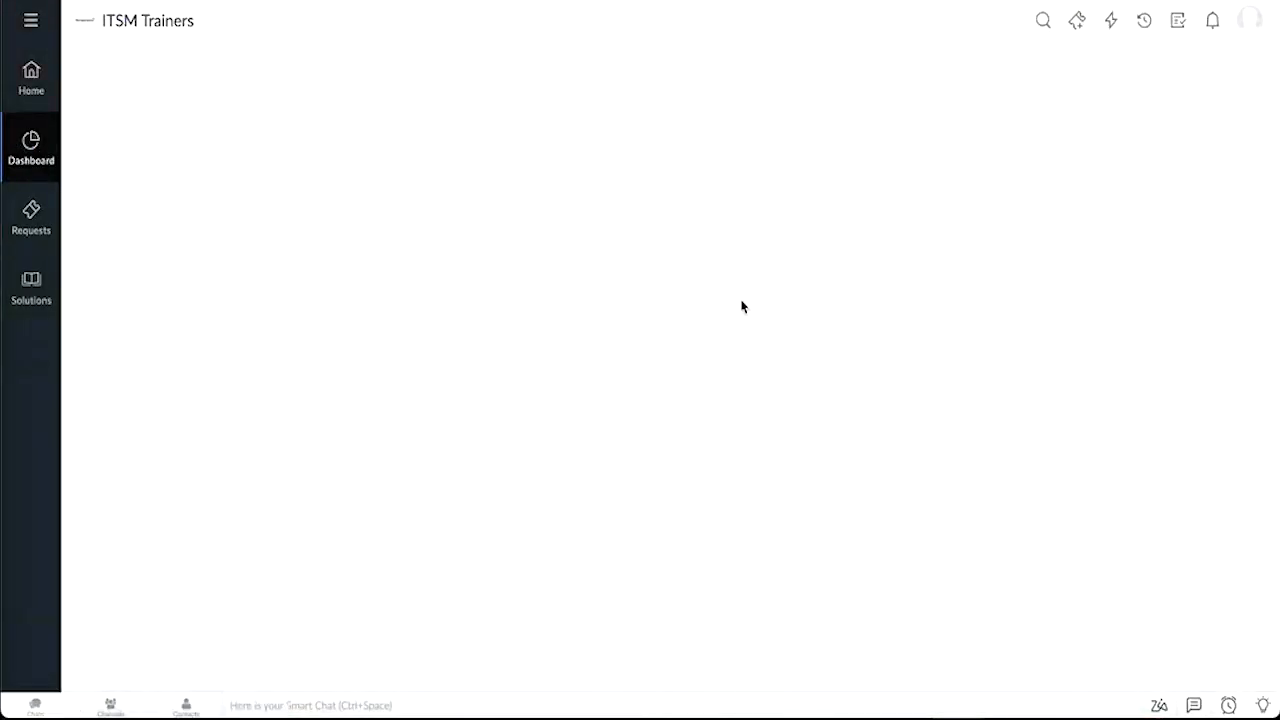